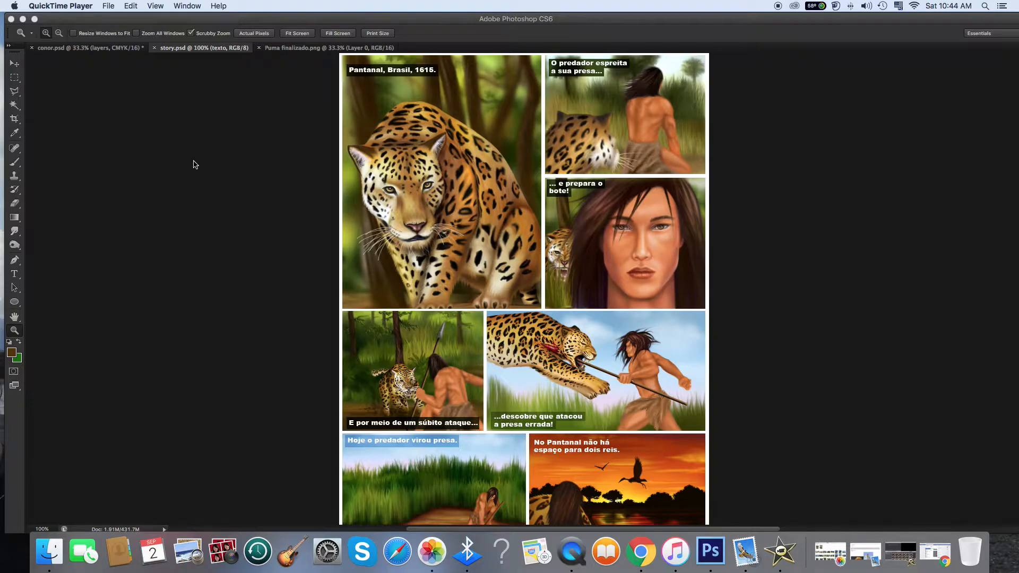
Step: Activate the Move tool and look over the whole comic page in story.psd from the first panel to the last
{"action": "left_click", "coordinate": [16, 71]}
{"action": "key", "text": "v"}
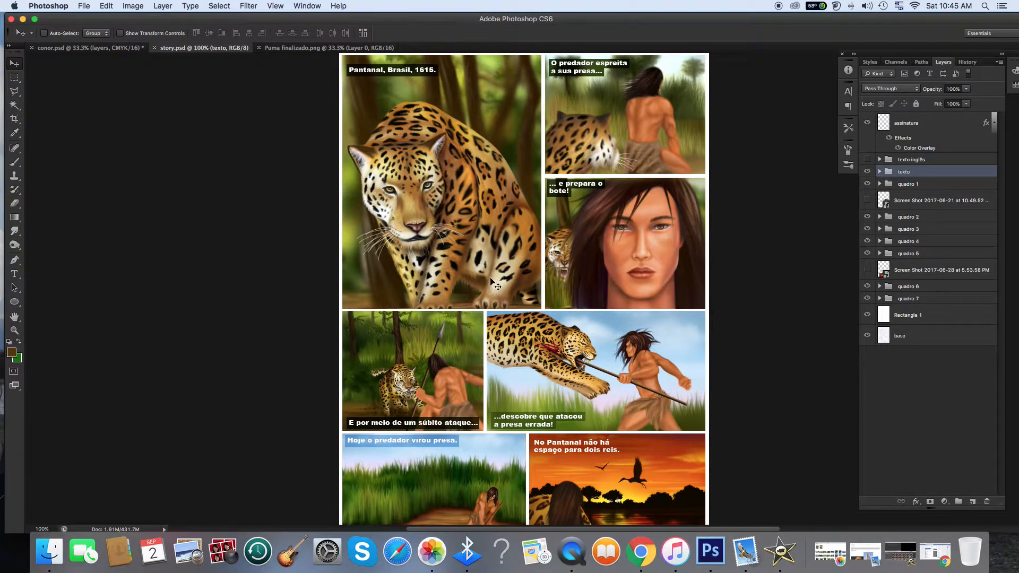
{"action": "scroll", "coordinate": [485, 284], "scroll_direction": "down", "scroll_amount": 3}
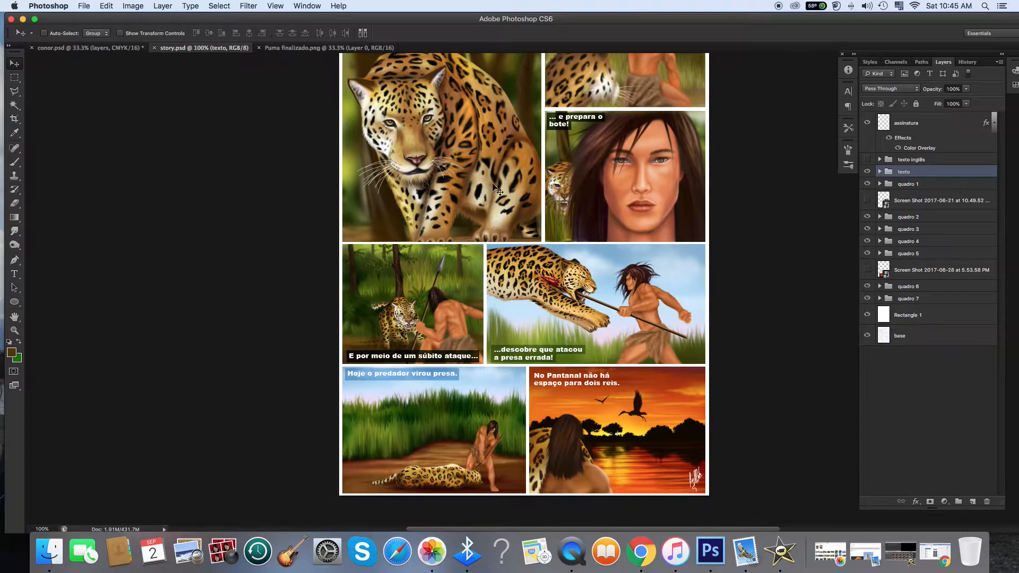
{"action": "scroll", "coordinate": [483, 273], "scroll_direction": "up", "scroll_amount": 2}
{"action": "scroll", "coordinate": [482, 272], "scroll_direction": "right", "scroll_amount": 1}
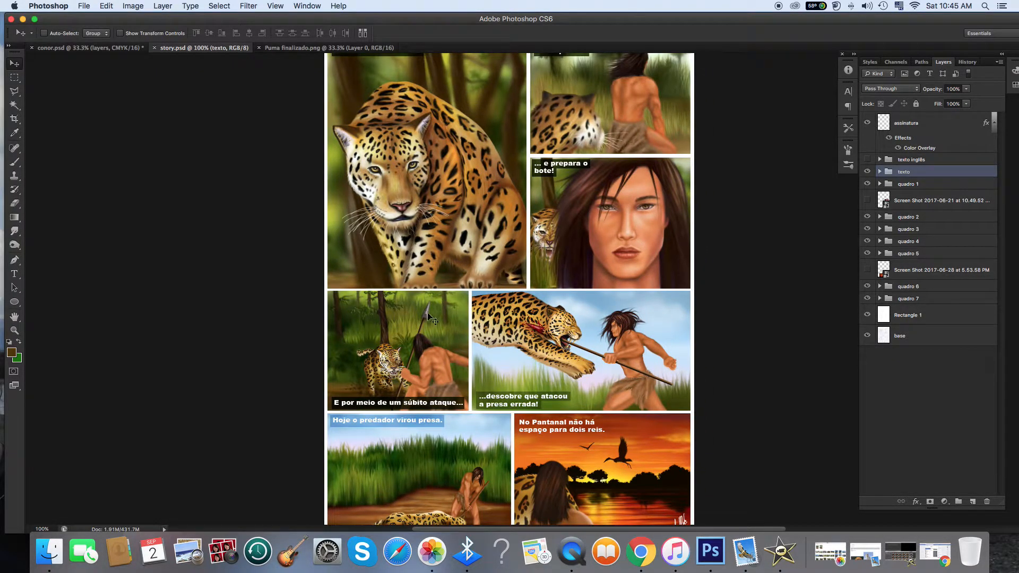
{"action": "scroll", "coordinate": [429, 312], "scroll_direction": "up", "scroll_amount": 1}
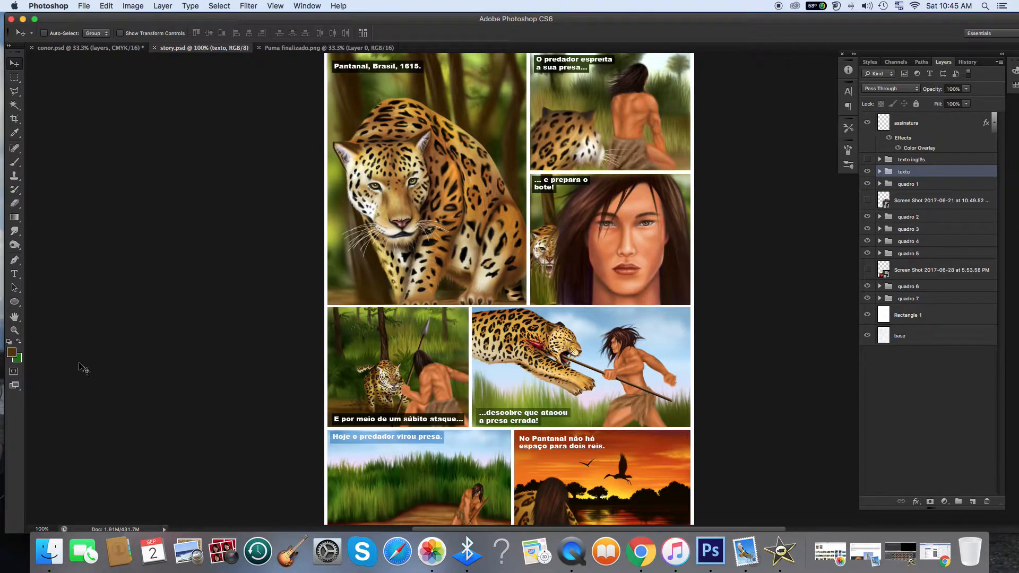
{"action": "scroll", "coordinate": [407, 347], "scroll_direction": "down", "scroll_amount": 7}
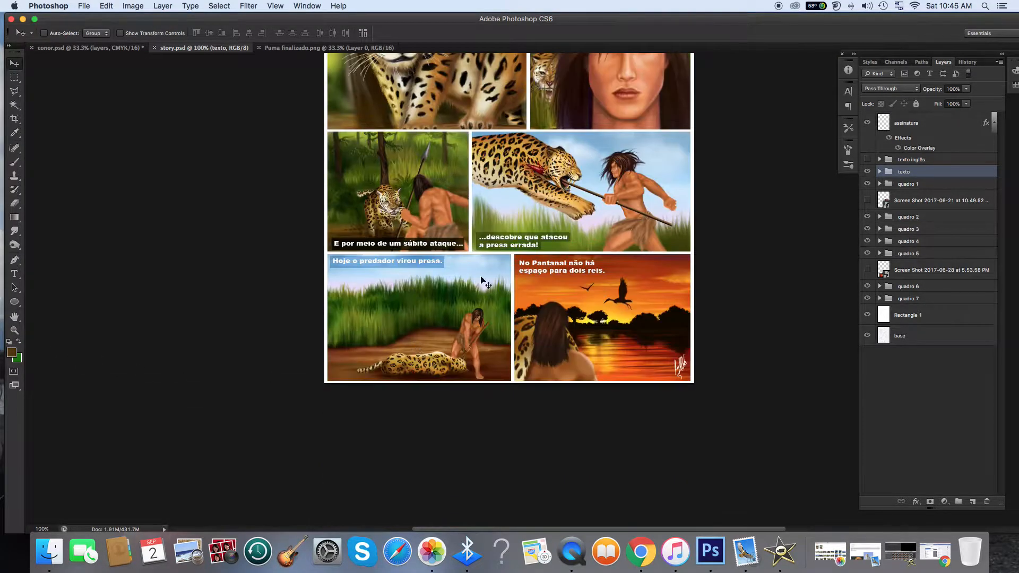
{"action": "scroll", "coordinate": [482, 280], "scroll_direction": "up", "scroll_amount": 7}
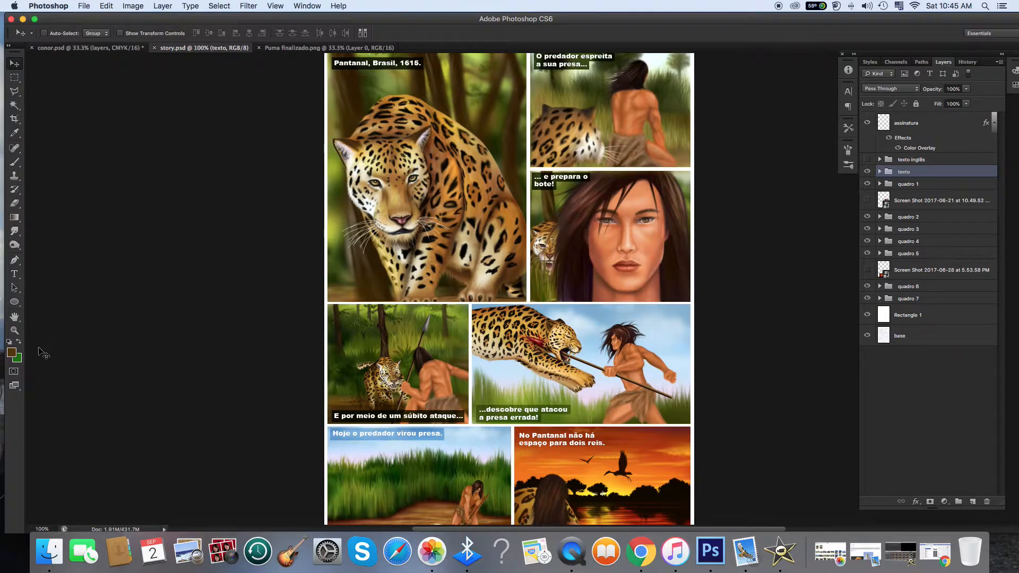
Step: Zoom in to 300% on the large jaguar panel and examine the face and fur detail
{"action": "left_click", "coordinate": [14, 330]}
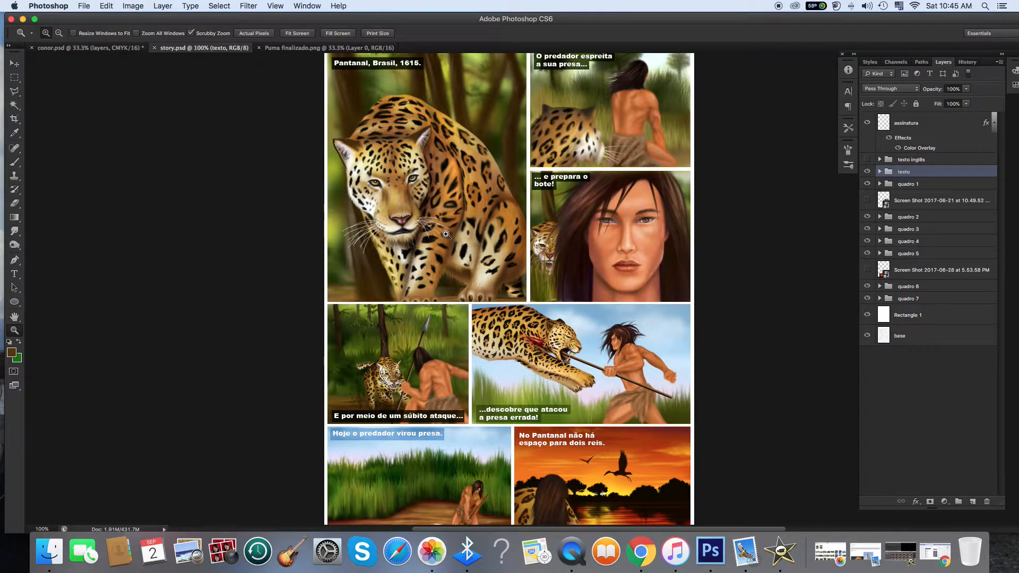
{"action": "left_click_drag", "start_coordinate": [445, 234], "coordinate": [590, 438]}
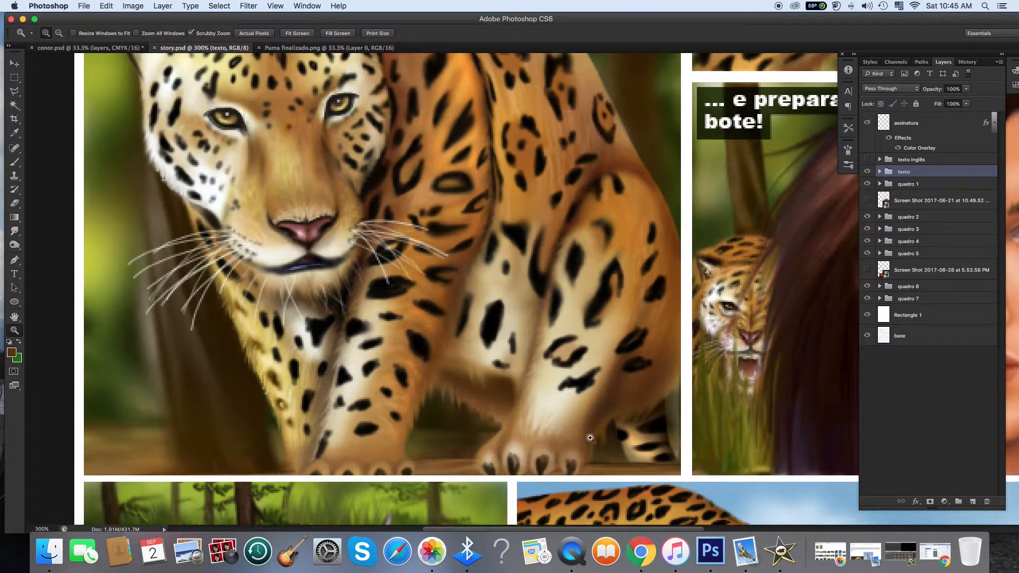
{"action": "scroll", "coordinate": [306, 346], "scroll_direction": "up", "scroll_amount": 5}
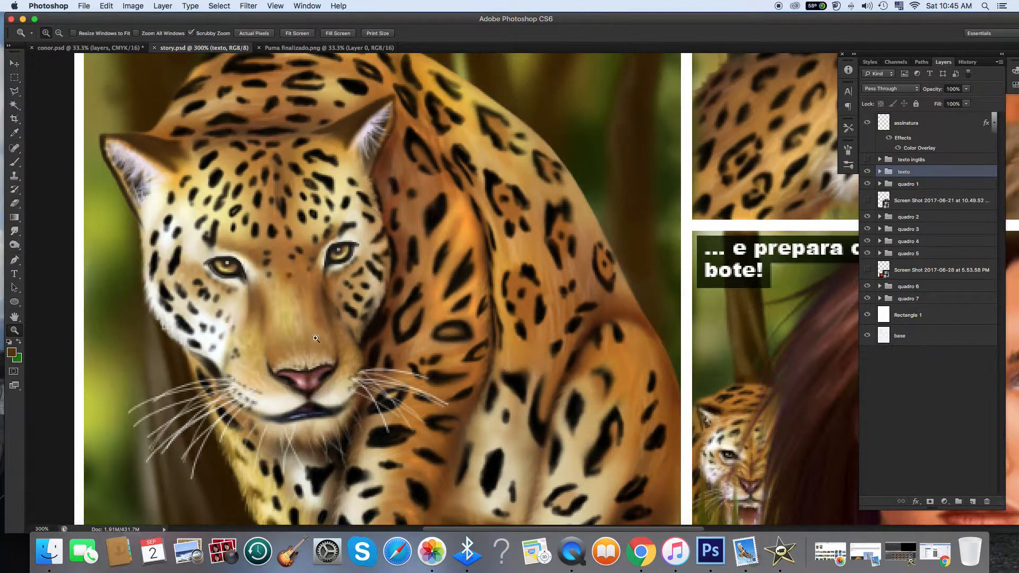
{"action": "scroll", "coordinate": [359, 330], "scroll_direction": "left", "scroll_amount": 2}
{"action": "scroll", "coordinate": [446, 361], "scroll_direction": "right", "scroll_amount": 2}
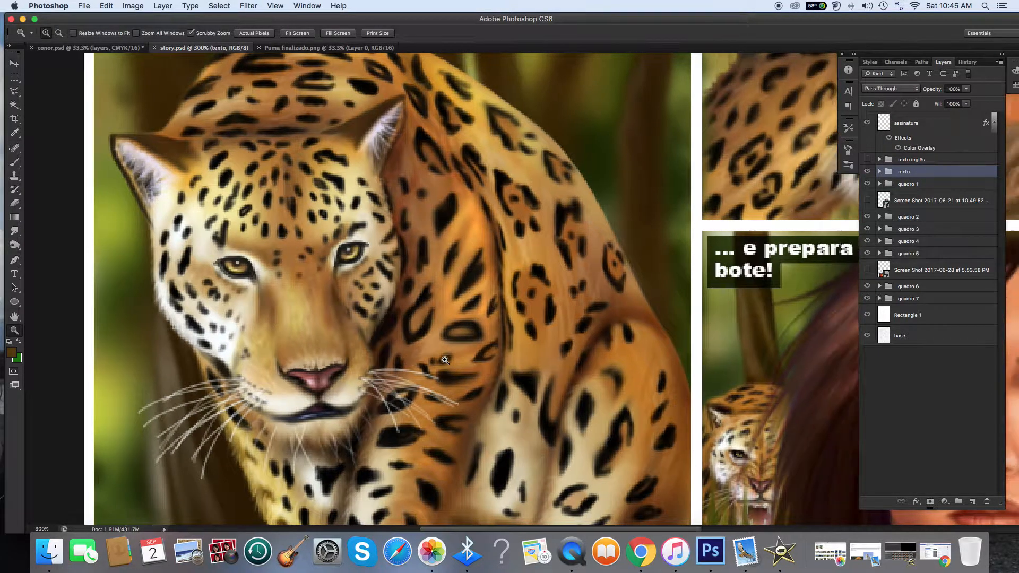
Step: Examine the close-up portrait panel, the spear ambush panel and the leaping jaguar panel at 300%
{"action": "scroll", "coordinate": [446, 360], "scroll_direction": "right", "scroll_amount": 10}
{"action": "scroll", "coordinate": [445, 360], "scroll_direction": "down", "scroll_amount": 5}
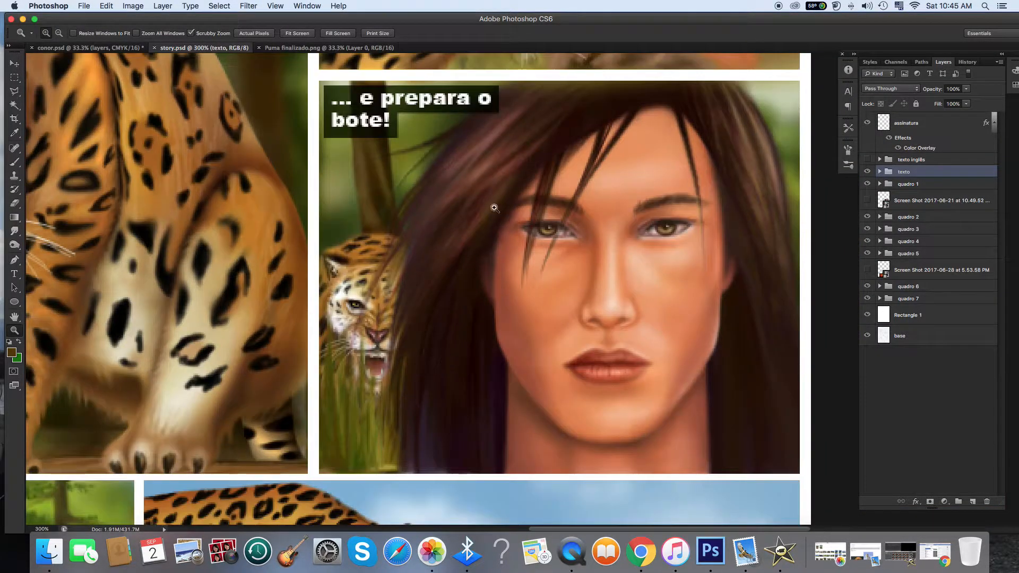
{"action": "scroll", "coordinate": [437, 310], "scroll_direction": "down", "scroll_amount": 7}
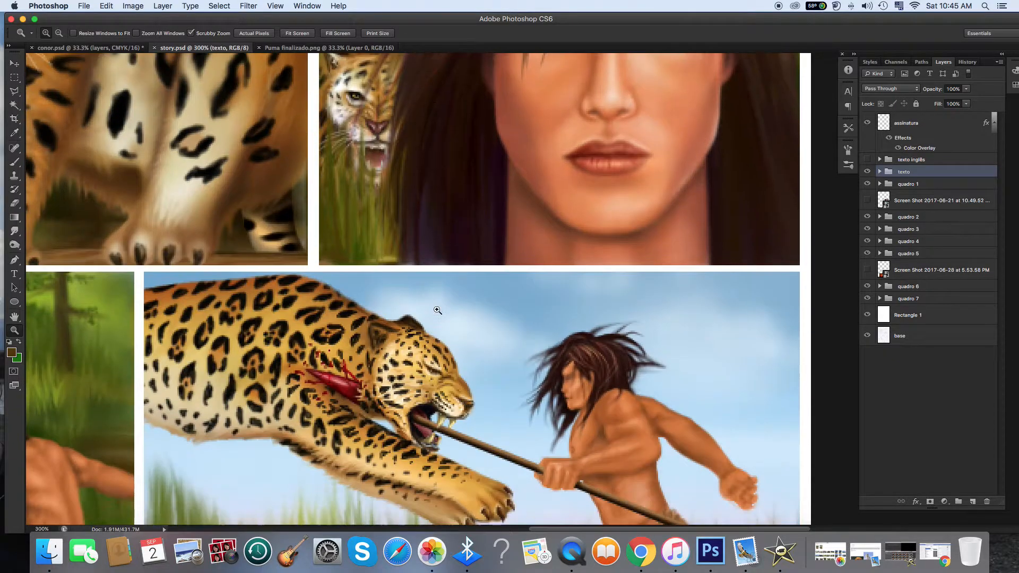
{"action": "scroll", "coordinate": [438, 310], "scroll_direction": "down", "scroll_amount": 5}
{"action": "scroll", "coordinate": [437, 310], "scroll_direction": "left", "scroll_amount": 12}
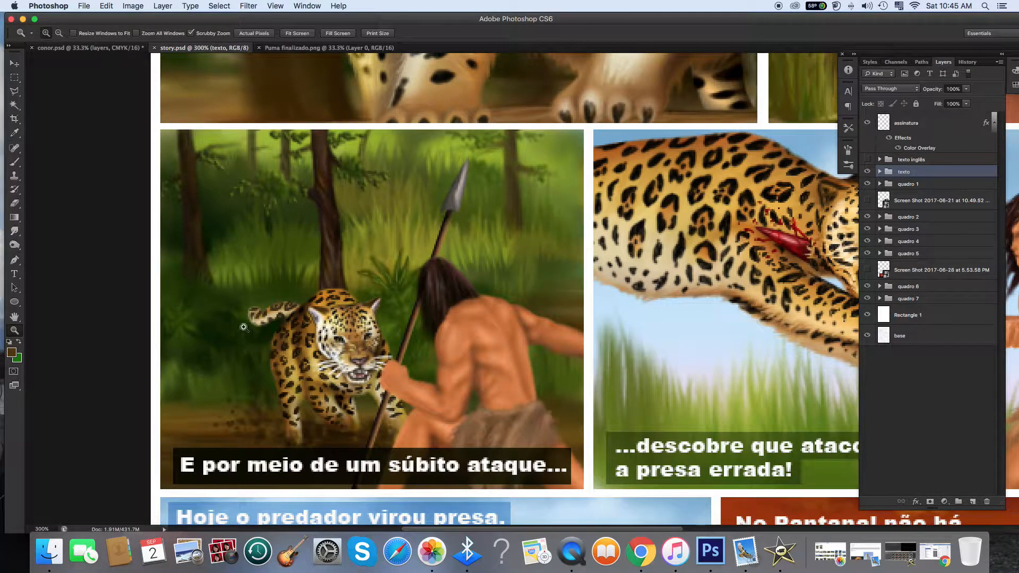
{"action": "scroll", "coordinate": [414, 319], "scroll_direction": "right", "scroll_amount": 5}
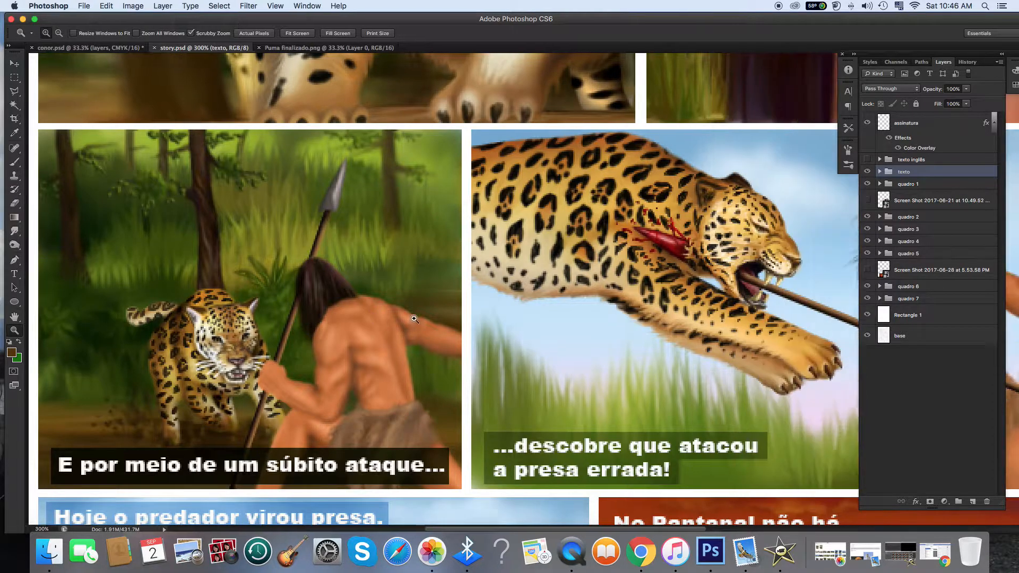
{"action": "scroll", "coordinate": [414, 319], "scroll_direction": "right", "scroll_amount": 10}
{"action": "scroll", "coordinate": [486, 442], "scroll_direction": "right", "scroll_amount": 3}
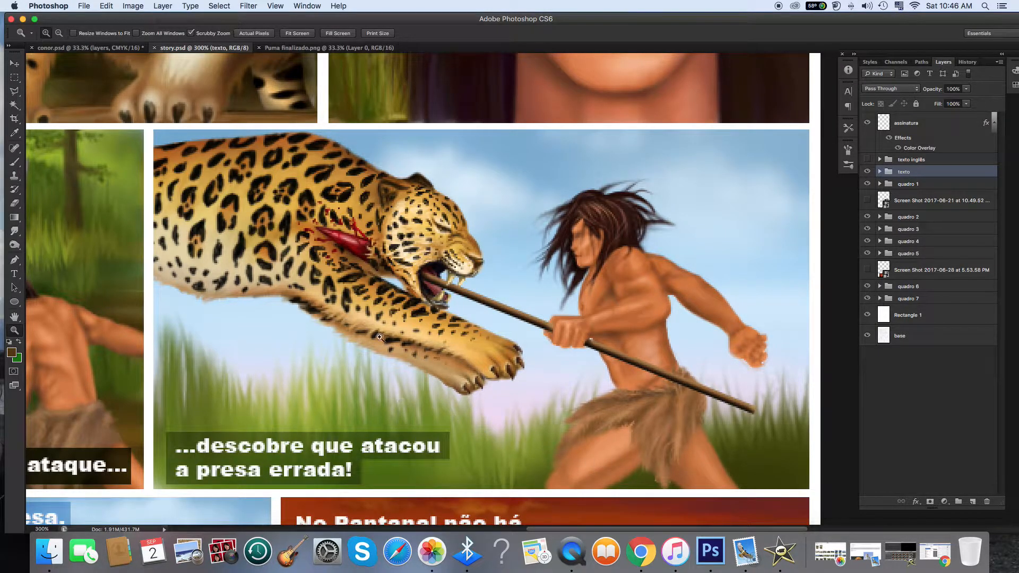
Step: Examine the two closing panels of the comic, then return to the full page at 100%
{"action": "scroll", "coordinate": [383, 332], "scroll_direction": "down", "scroll_amount": 10}
{"action": "scroll", "coordinate": [383, 331], "scroll_direction": "left", "scroll_amount": 4}
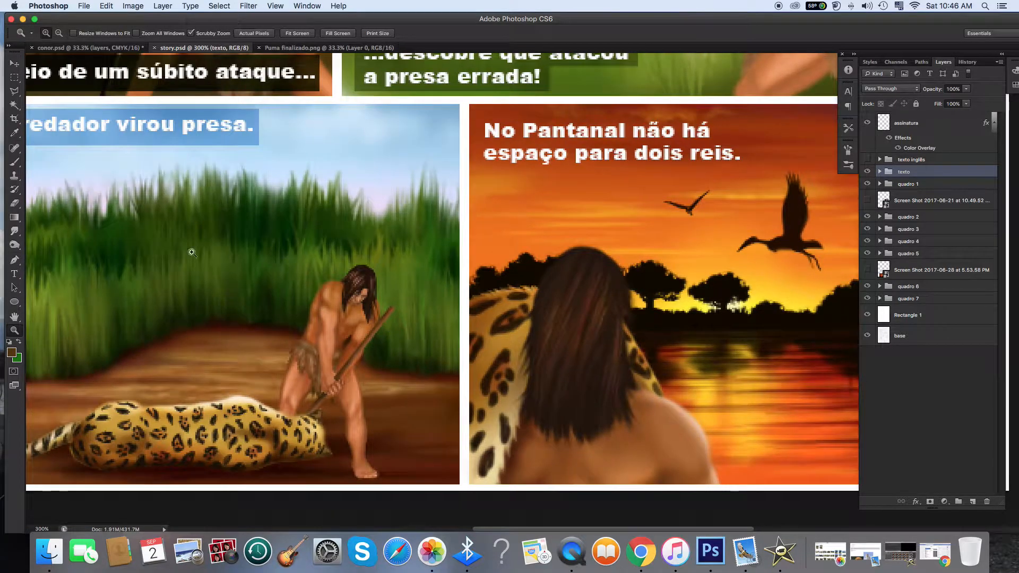
{"action": "scroll", "coordinate": [394, 291], "scroll_direction": "right", "scroll_amount": 4}
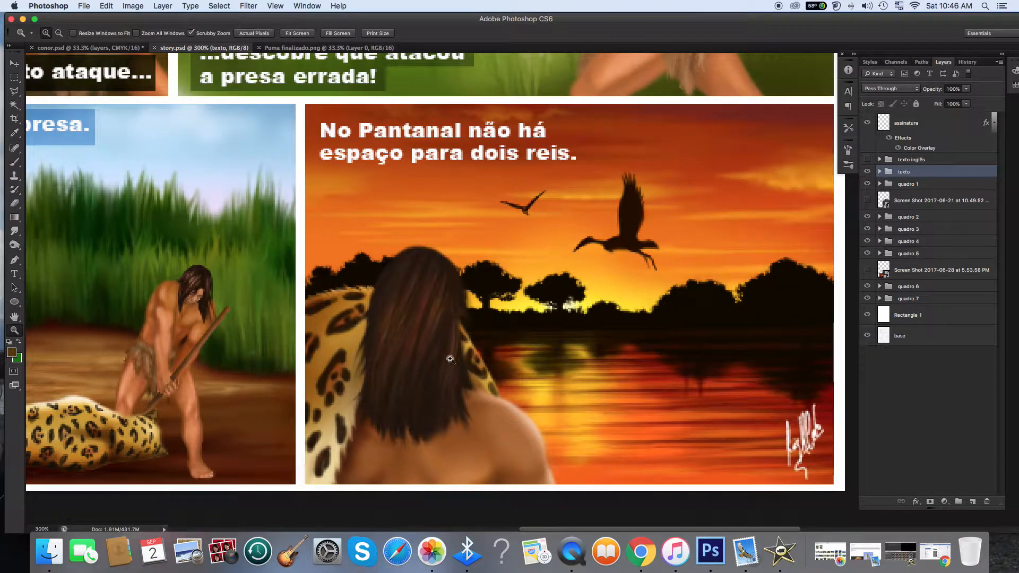
{"action": "key", "text": "super+minus"}
{"action": "key", "text": "super+minus"}
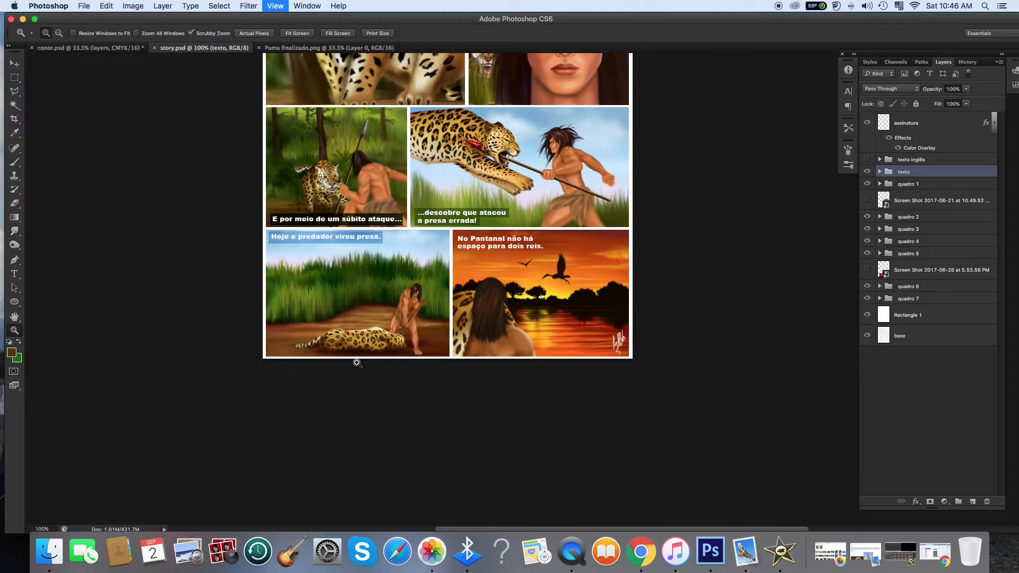
{"action": "scroll", "coordinate": [359, 363], "scroll_direction": "up", "scroll_amount": 6}
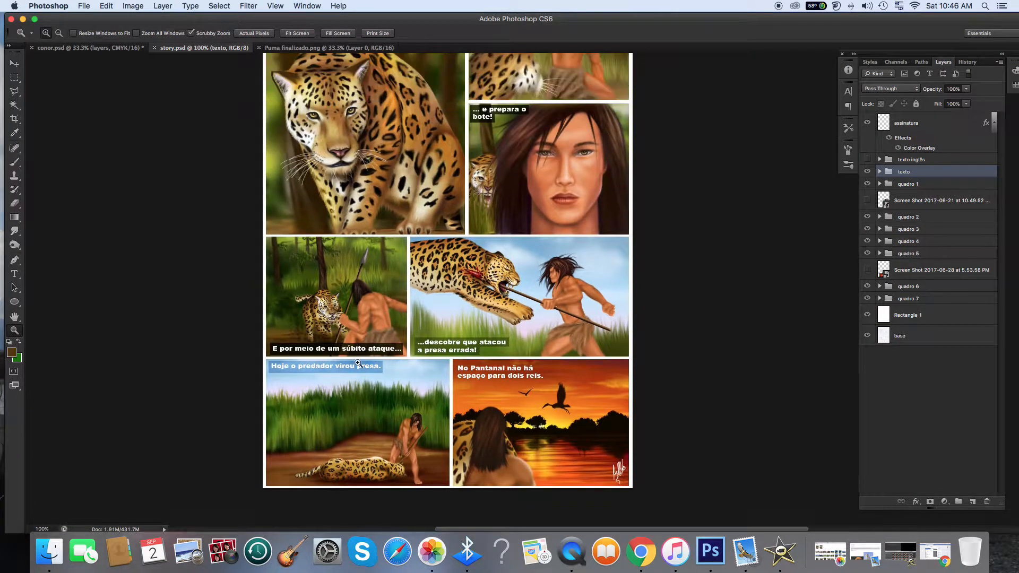
{"action": "scroll", "coordinate": [358, 363], "scroll_direction": "up", "scroll_amount": 1}
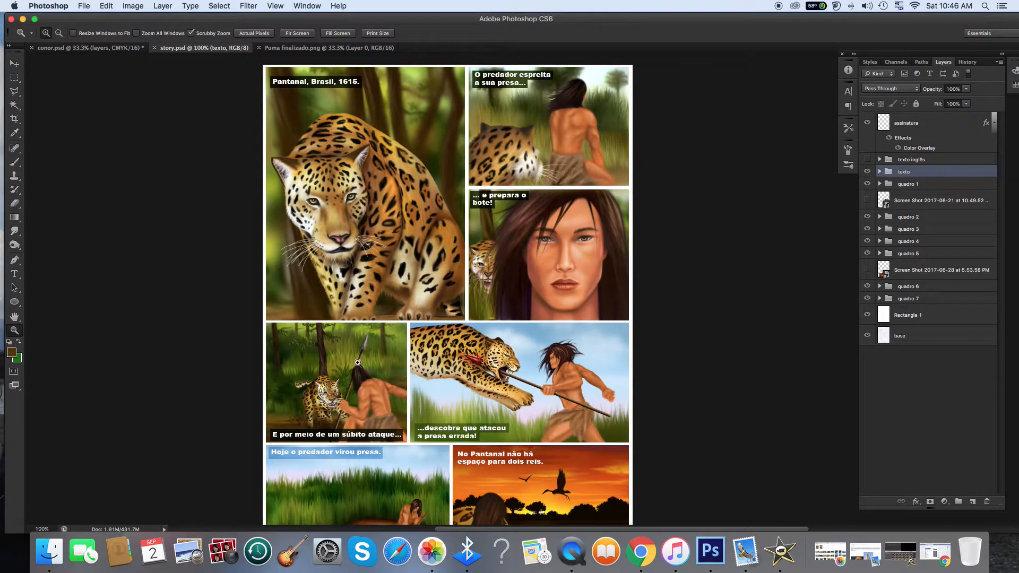
{"action": "scroll", "coordinate": [389, 351], "scroll_direction": "up", "scroll_amount": 1}
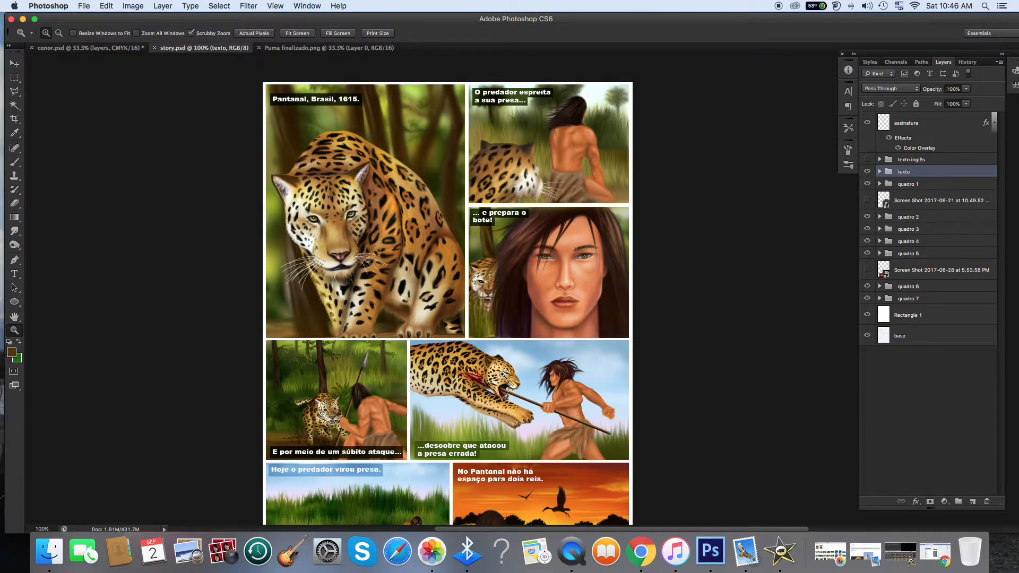
{"action": "scroll", "coordinate": [503, 374], "scroll_direction": "down", "scroll_amount": 1}
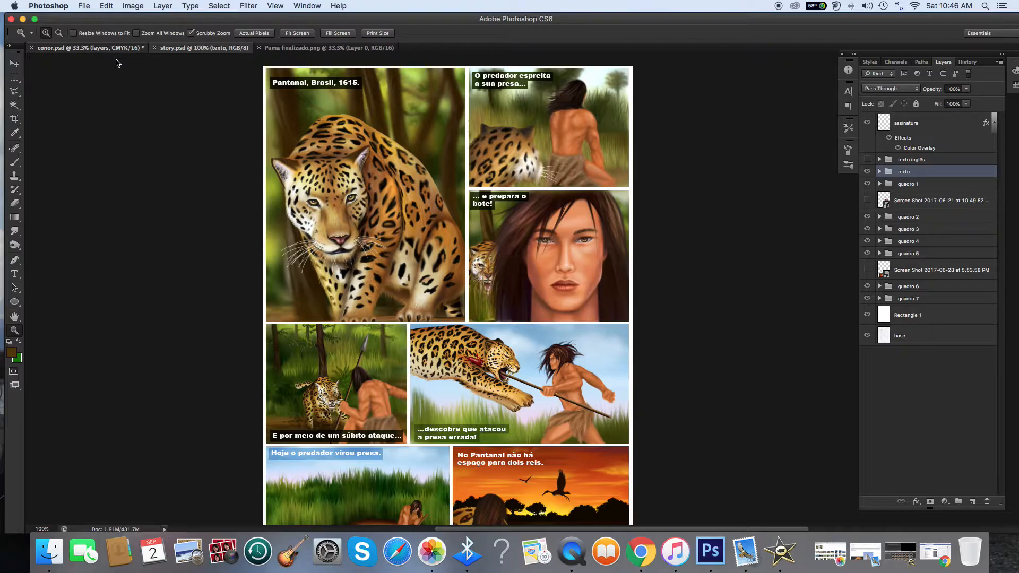
Step: Switch to conor.psd and zoom in to 200% to examine the tattoos and beard
{"action": "left_click", "coordinate": [97, 51]}
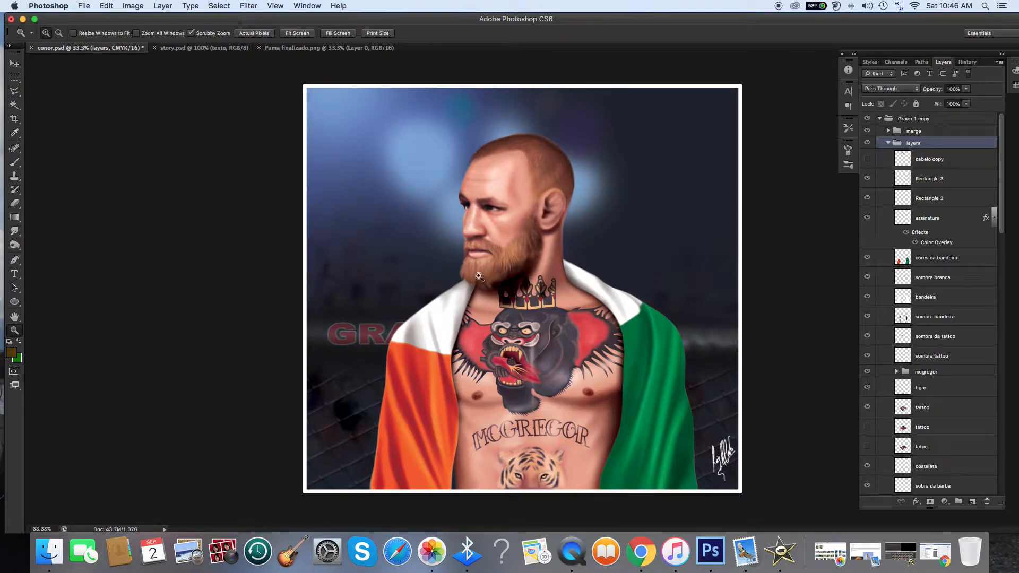
{"action": "left_click", "coordinate": [590, 432]}
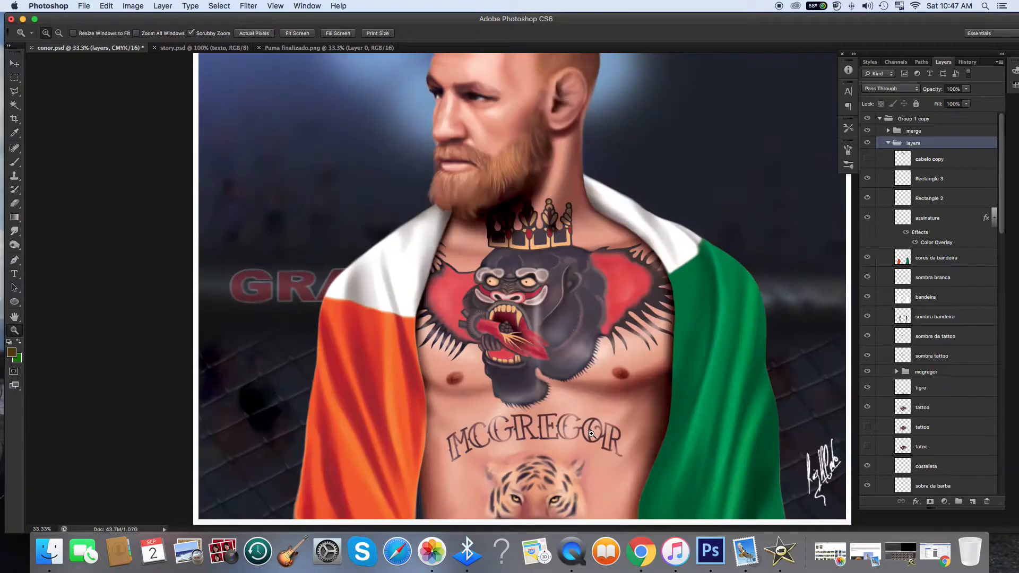
{"action": "left_click", "coordinate": [603, 400]}
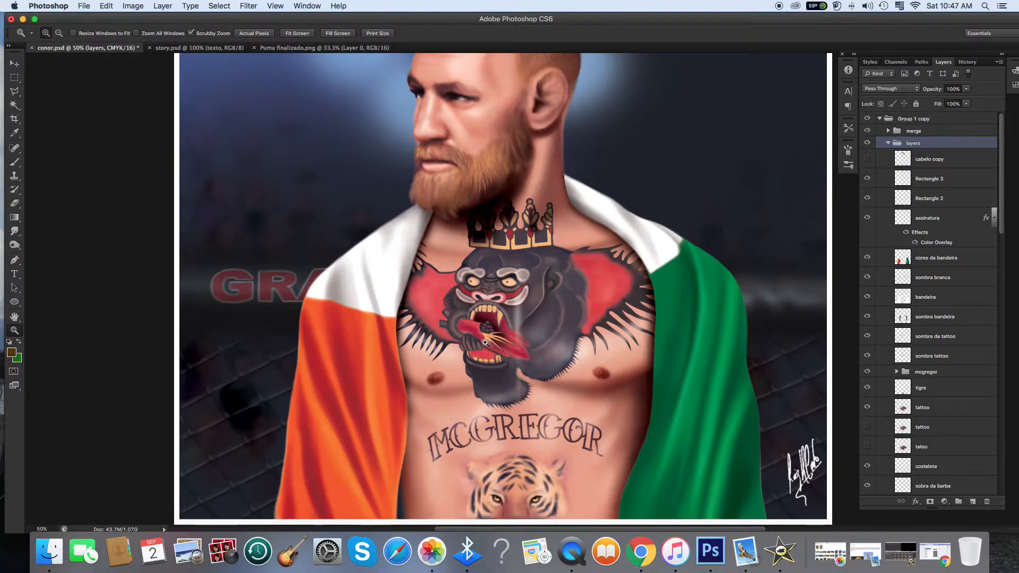
{"action": "left_click", "coordinate": [485, 341]}
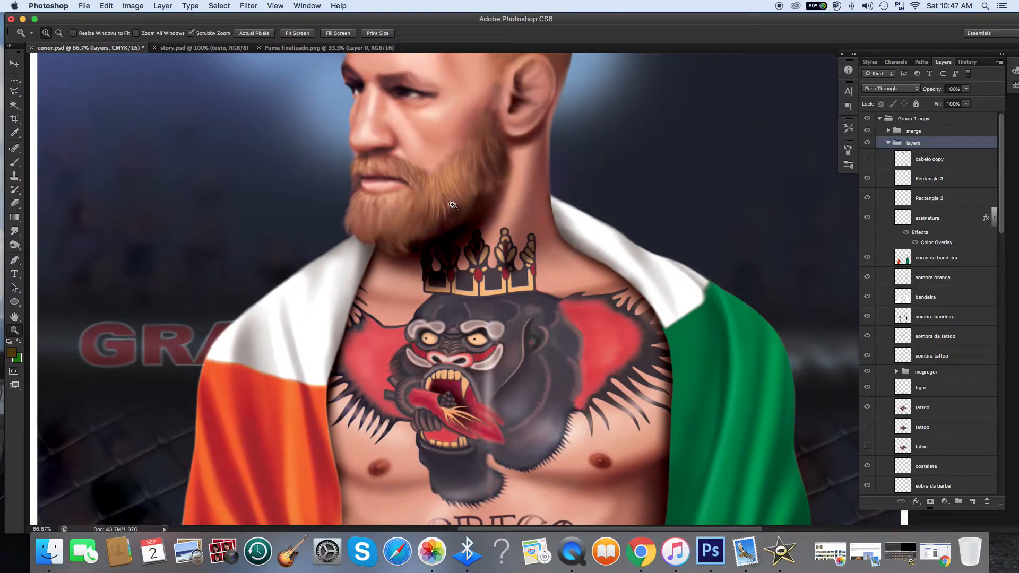
{"action": "left_click", "coordinate": [466, 164]}
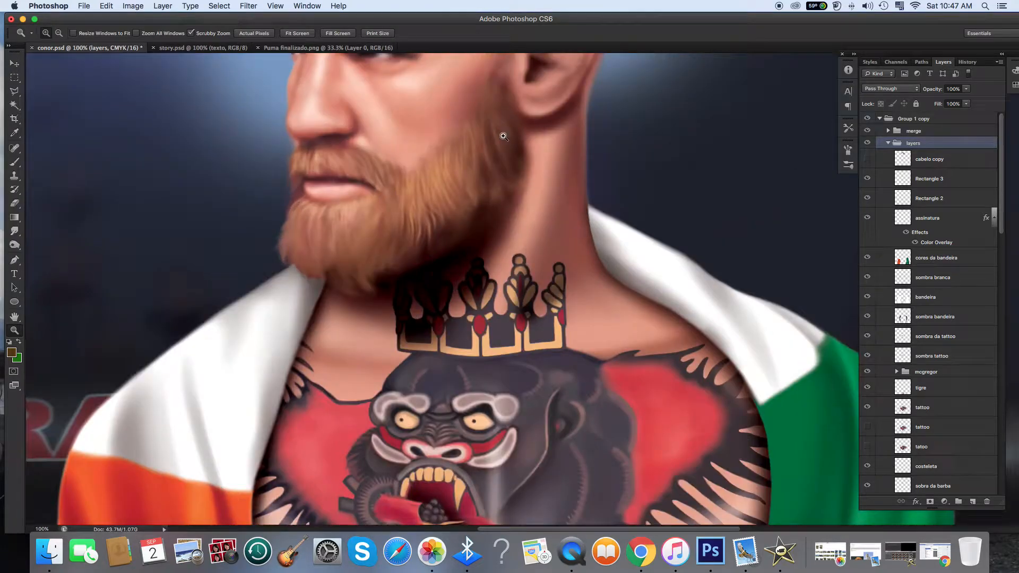
{"action": "left_click", "coordinate": [501, 135]}
{"action": "scroll", "coordinate": [423, 317], "scroll_direction": "down", "scroll_amount": 4}
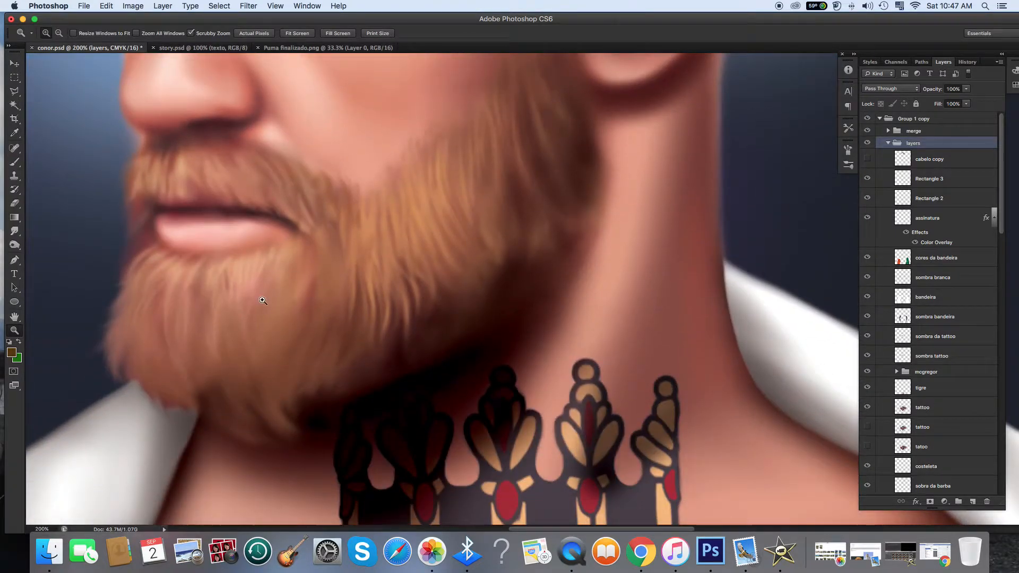
Step: Zoom back out to examine the portrait's head and hair, the full composition, and the figure at 50%
{"action": "left_click", "coordinate": [509, 294], "text": "alt"}
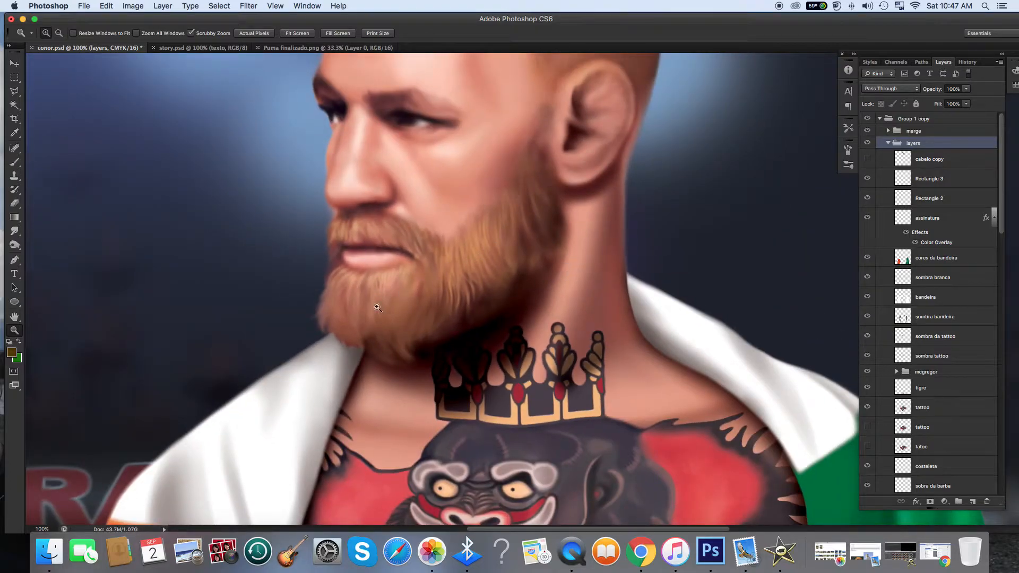
{"action": "scroll", "coordinate": [514, 279], "scroll_direction": "up", "scroll_amount": 5}
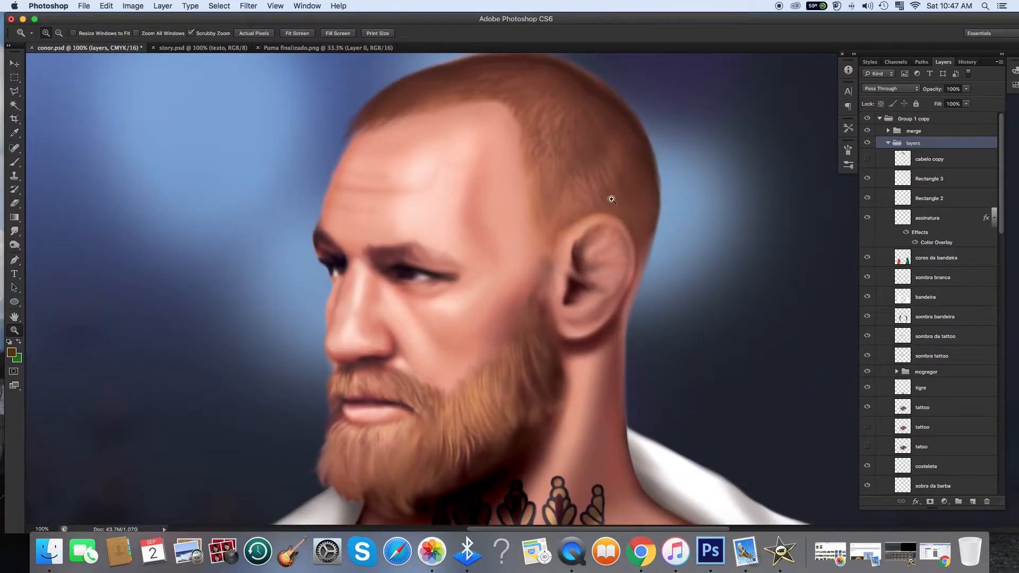
{"action": "scroll", "coordinate": [570, 268], "scroll_direction": "down", "scroll_amount": 2}
{"action": "left_click", "coordinate": [570, 268], "text": "alt"}
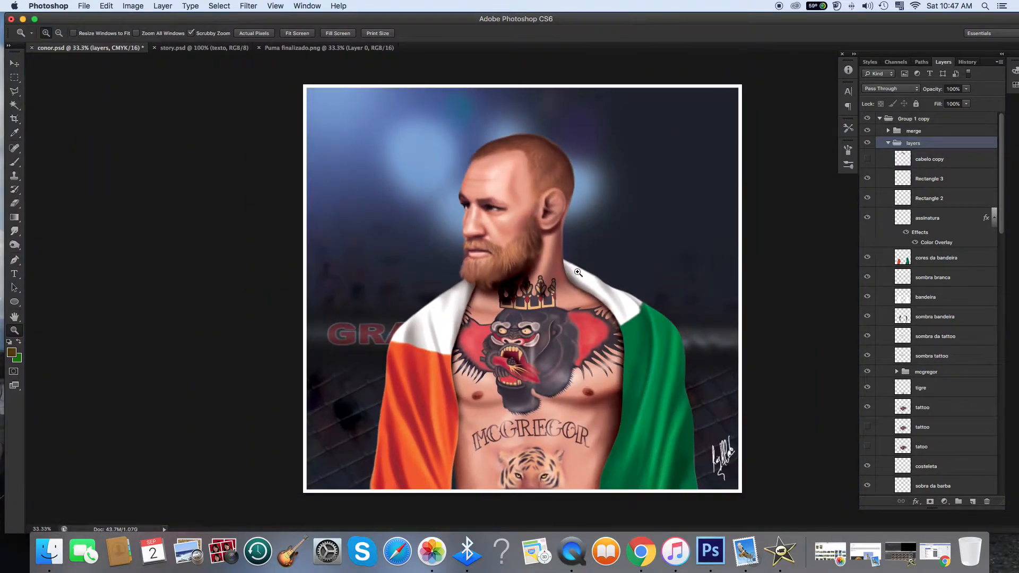
{"action": "left_click", "coordinate": [634, 276]}
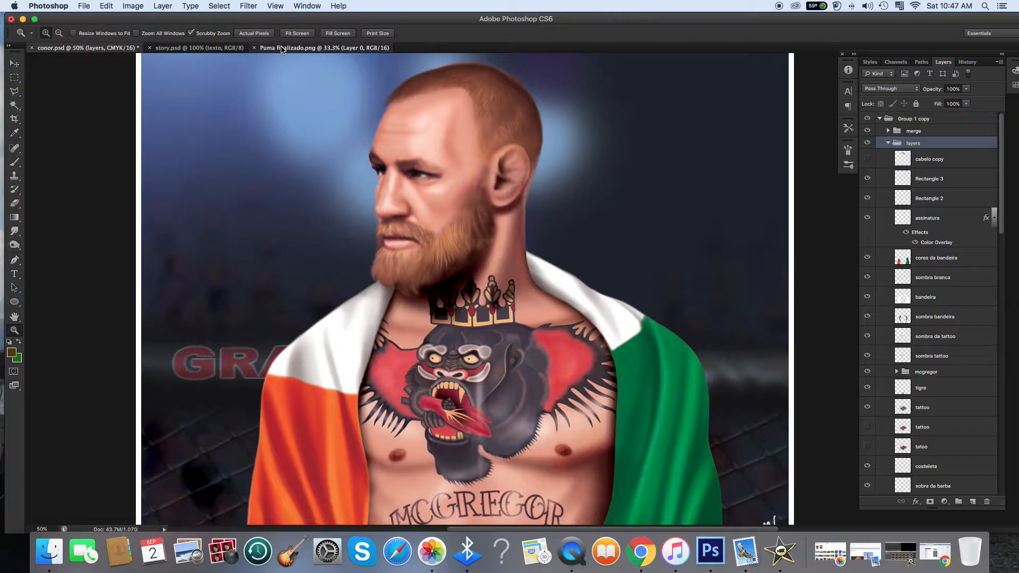
Step: Switch to Puma finalizado.png and zoom in to 50% to examine the puma's face, whiskers and chest fur
{"action": "left_click", "coordinate": [282, 48]}
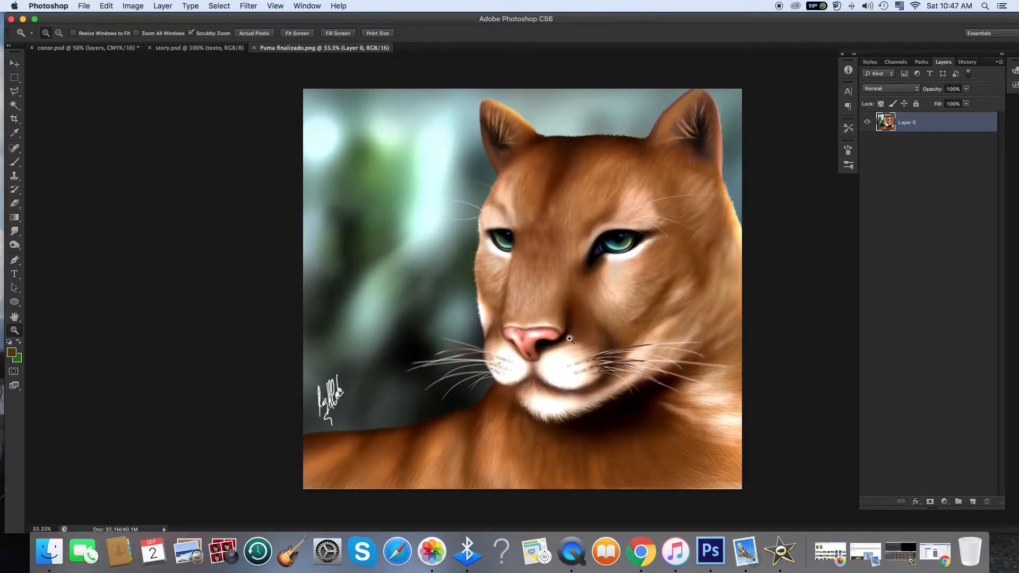
{"action": "left_click", "coordinate": [672, 338]}
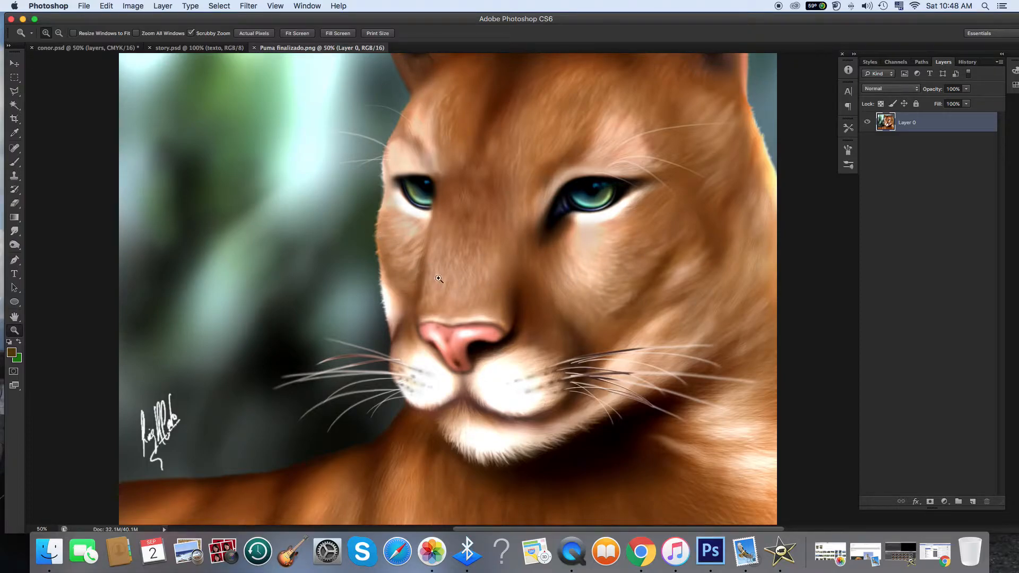
{"action": "scroll", "coordinate": [491, 338], "scroll_direction": "down", "scroll_amount": 5}
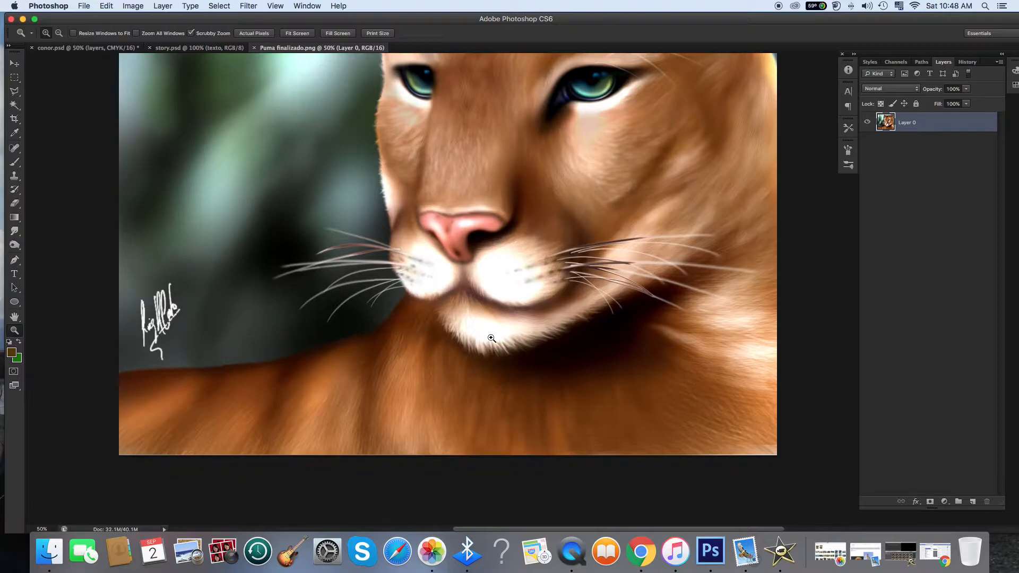
Step: Examine the puma's nose, eyes, forehead and ears up close
{"action": "scroll", "coordinate": [441, 329], "scroll_direction": "up", "scroll_amount": 3}
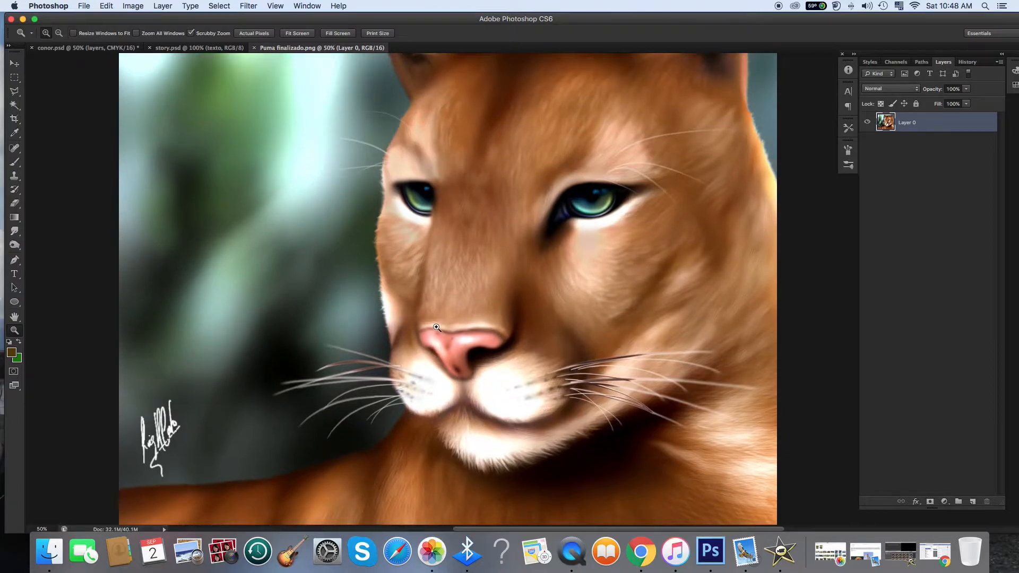
{"action": "scroll", "coordinate": [437, 328], "scroll_direction": "up", "scroll_amount": 5}
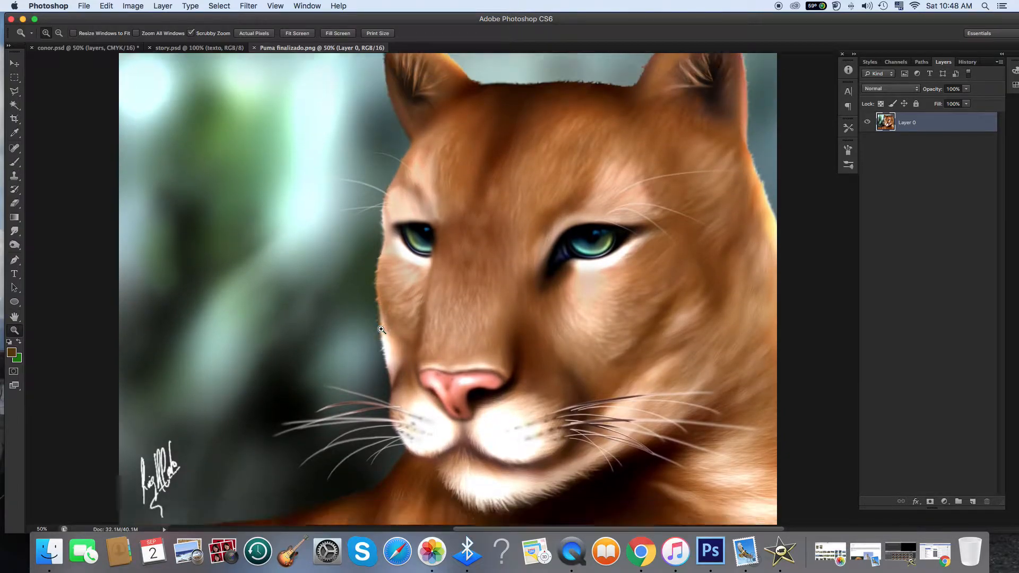
{"action": "scroll", "coordinate": [381, 330], "scroll_direction": "down", "scroll_amount": 5}
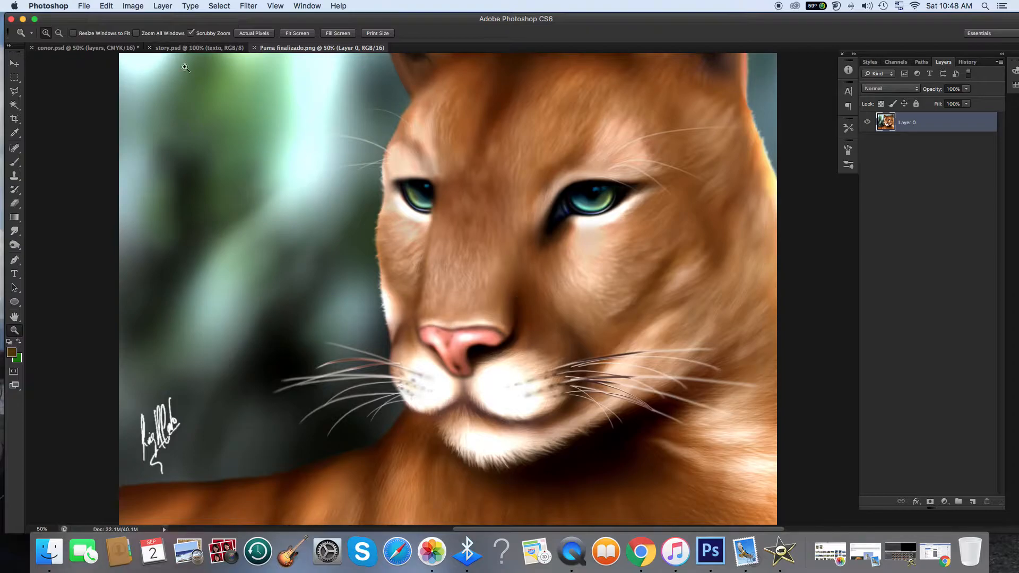
{"action": "left_click", "coordinate": [83, 7]}
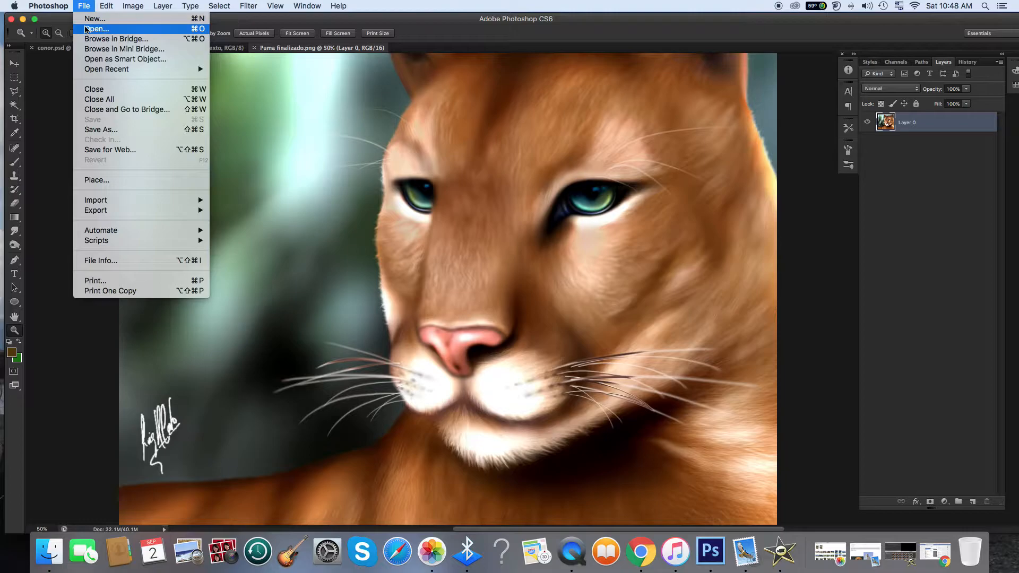
{"action": "left_click", "coordinate": [85, 29]}
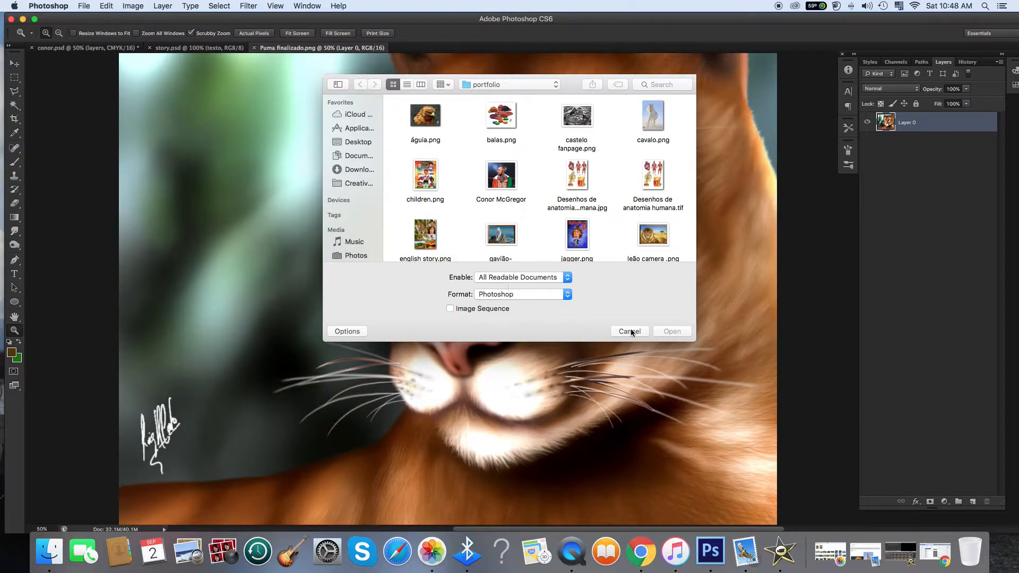
{"action": "left_click", "coordinate": [630, 330]}
Step: Start a new document and name it "cabelo teste"
{"action": "left_click", "coordinate": [84, 7]}
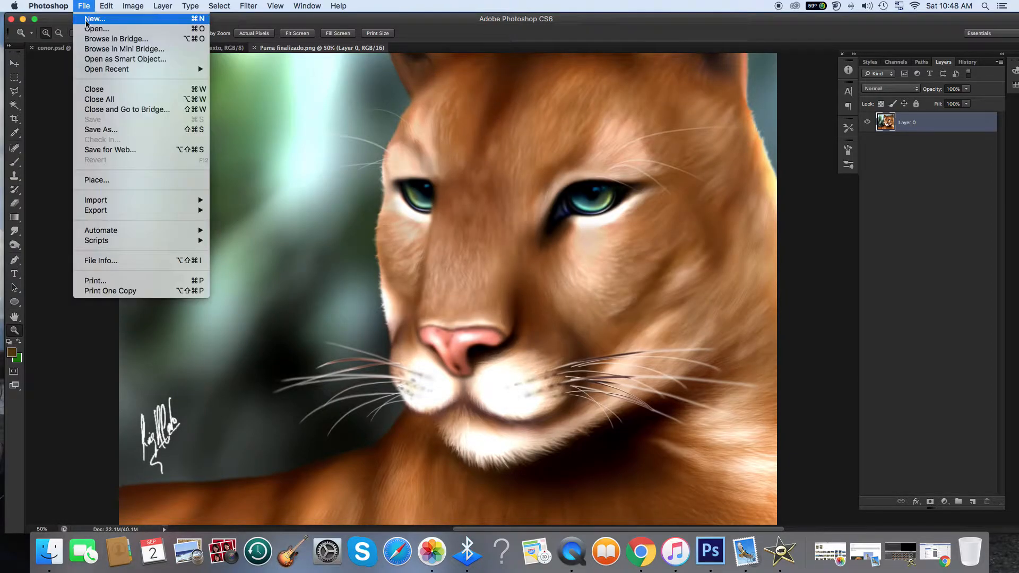
{"action": "left_click", "coordinate": [84, 8]}
{"action": "key", "text": "super+n"}
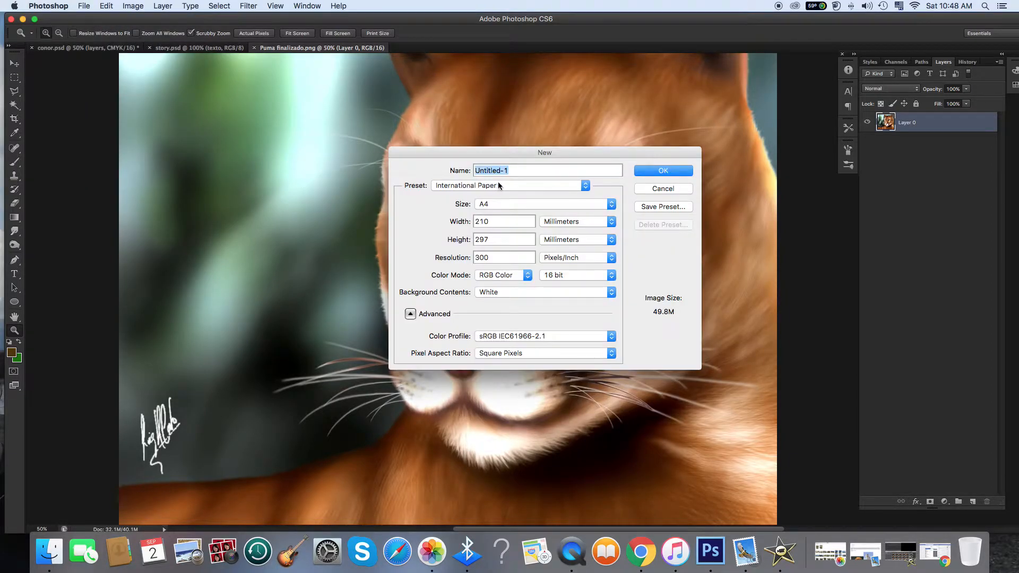
{"action": "type", "text": "ca"}
{"action": "scroll", "coordinate": [533, 205], "scroll_direction": "left", "scroll_amount": 5}
{"action": "scroll", "coordinate": [533, 205], "scroll_direction": "up", "scroll_amount": 2}
{"action": "scroll", "coordinate": [530, 207], "scroll_direction": "right", "scroll_amount": 3}
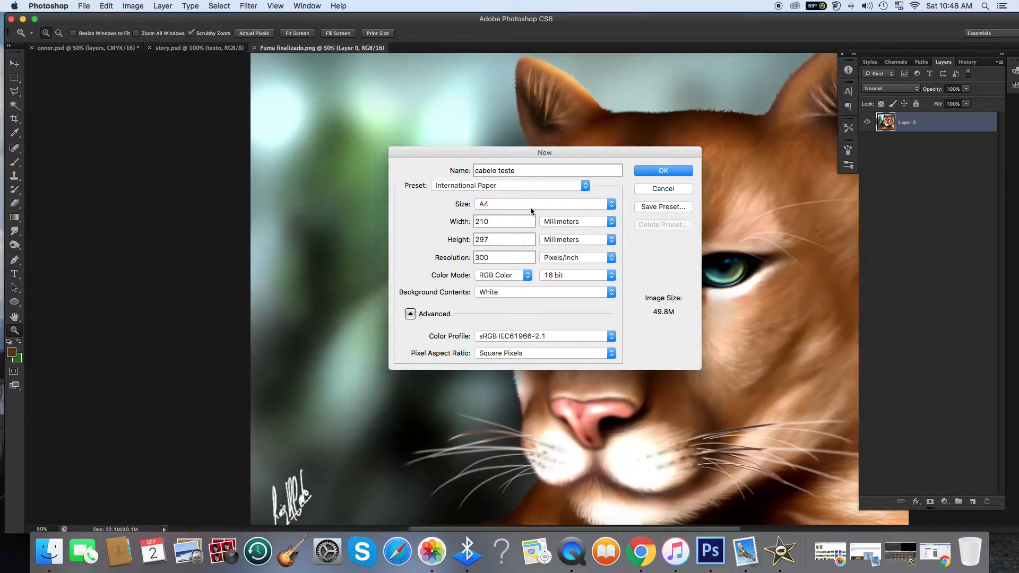
{"action": "scroll", "coordinate": [530, 207], "scroll_direction": "right", "scroll_amount": 4}
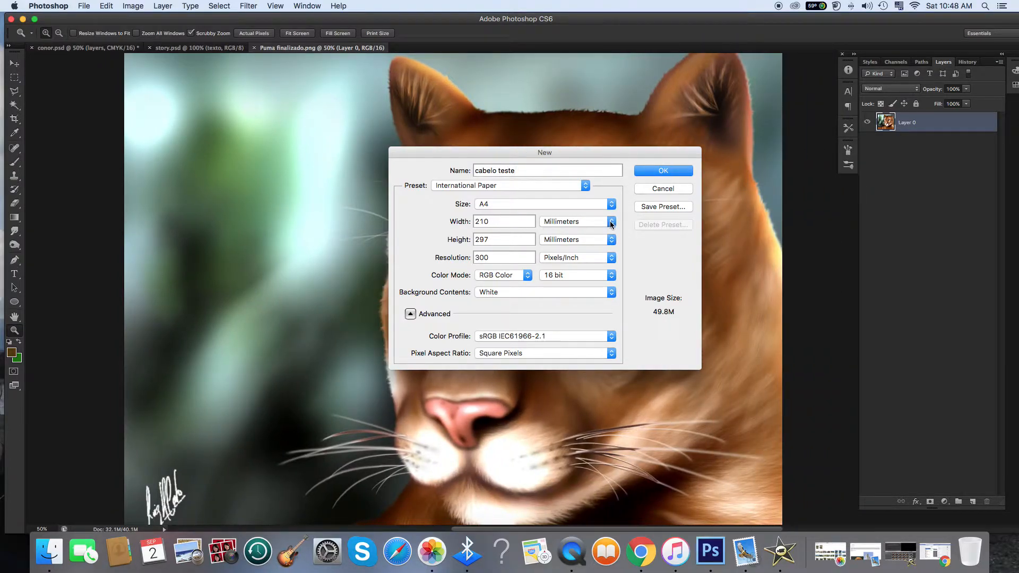
Step: Switch the new document's units to inches and set its size to 2 inches wide by 2 inches high
{"action": "left_click", "coordinate": [610, 224]}
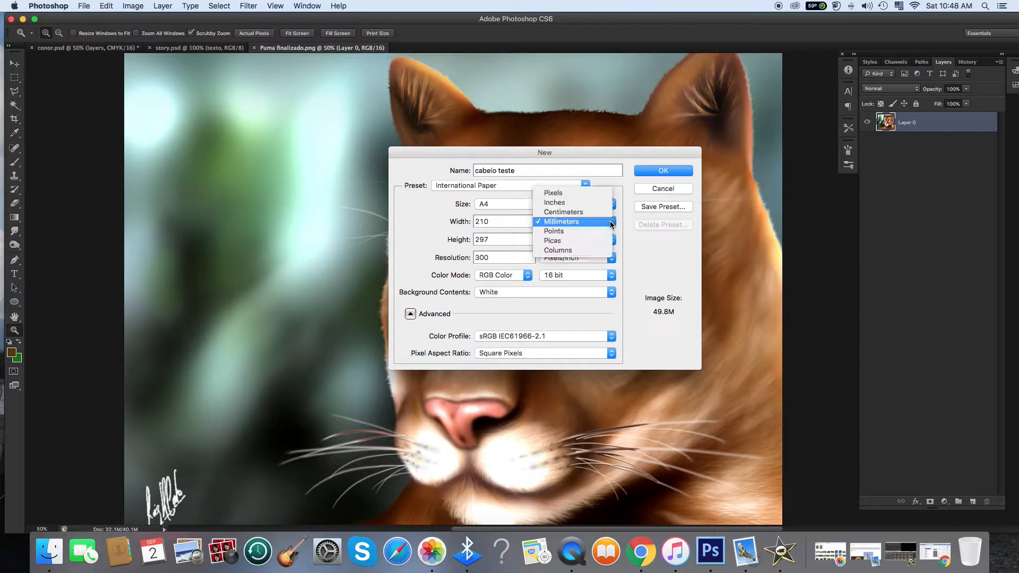
{"action": "left_click", "coordinate": [562, 204]}
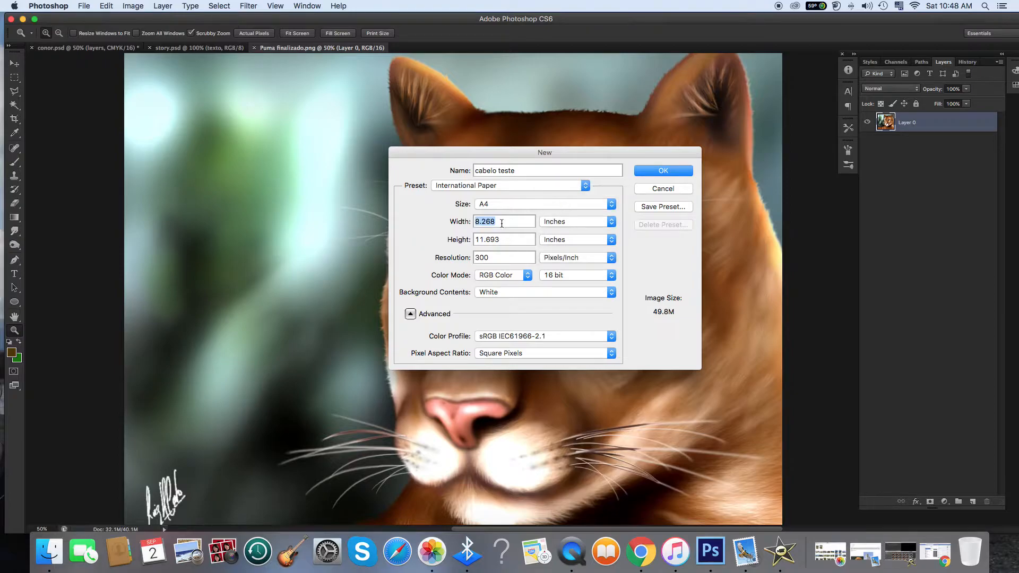
{"action": "type", "text": "2"}
{"action": "key", "text": "Tab"}
{"action": "type", "text": "2"}
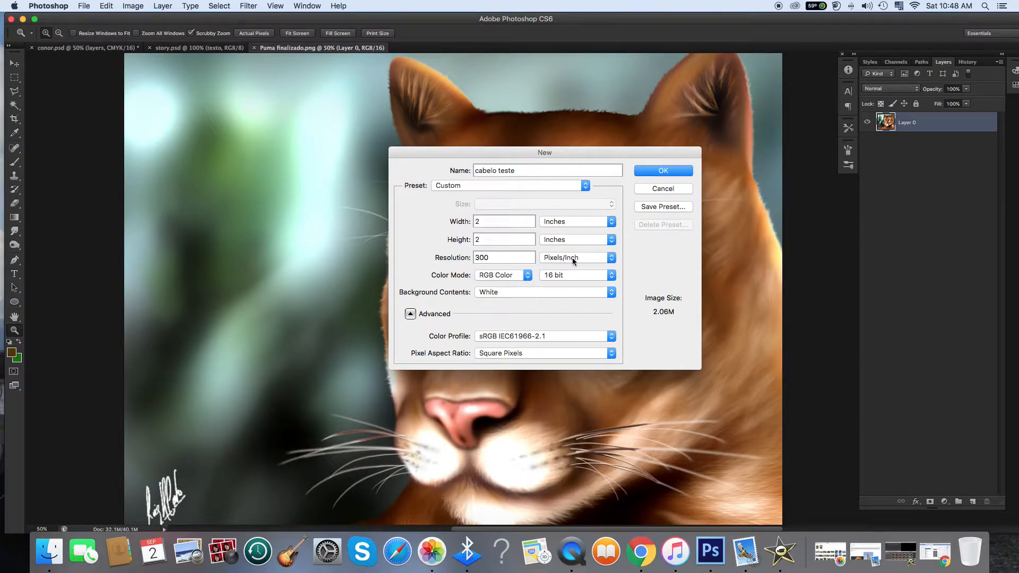
Step: Review the color mode and bit depth options, keep RGB Color at 16 bit, and create the document
{"action": "left_click", "coordinate": [527, 278]}
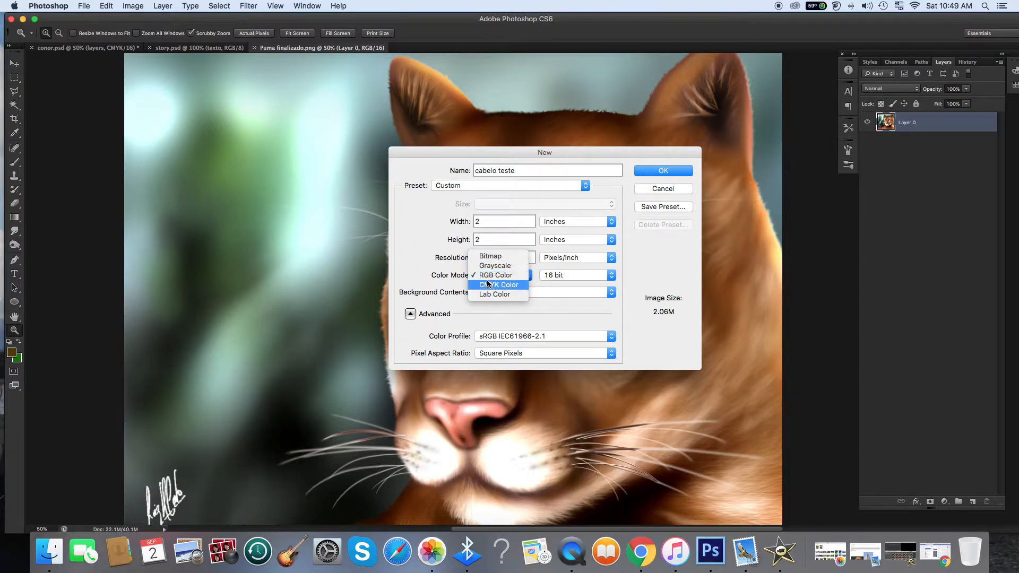
{"action": "left_click", "coordinate": [610, 278]}
{"action": "left_click", "coordinate": [610, 277]}
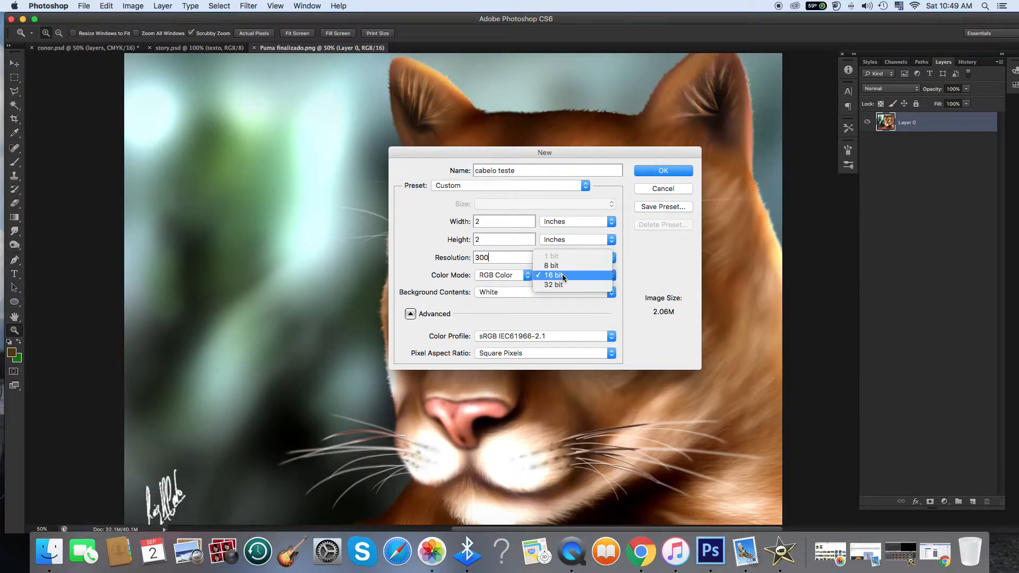
{"action": "left_click", "coordinate": [638, 273]}
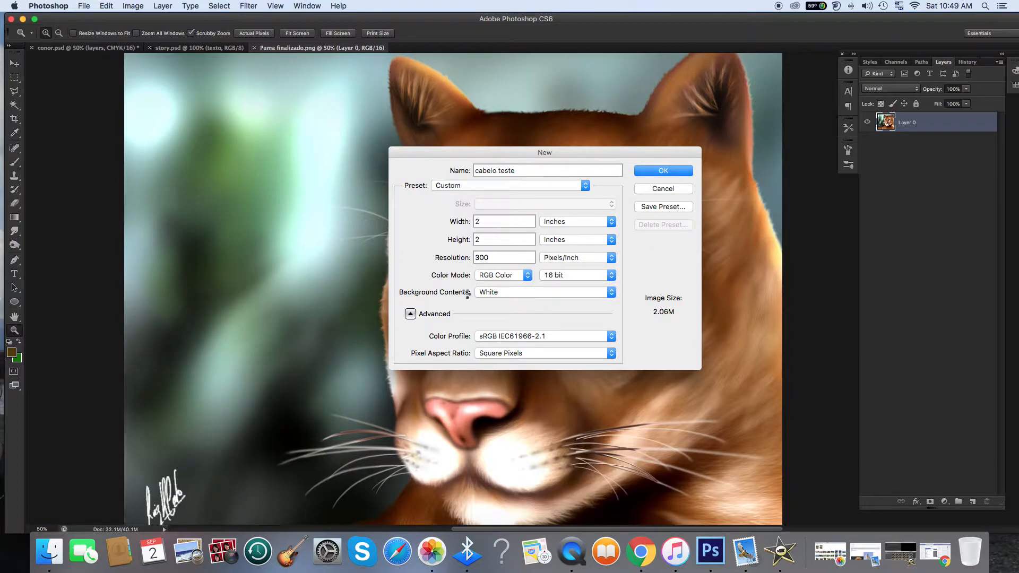
{"action": "key", "text": "Return"}
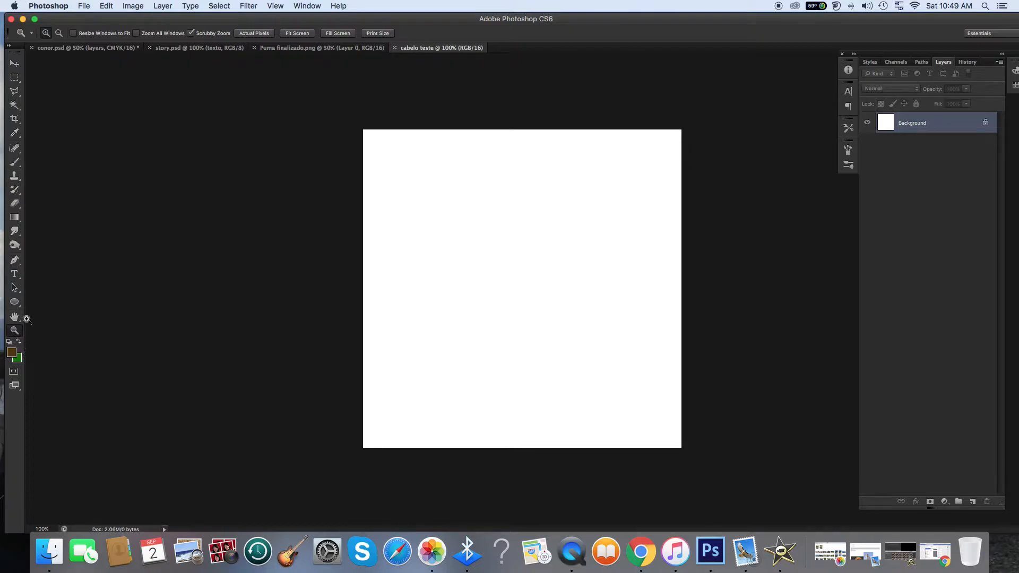
Step: Set up the Ellipse Tool in Shape mode with a black fill and no stroke
{"action": "left_click_drag", "start_coordinate": [14, 301], "coordinate": [42, 314]}
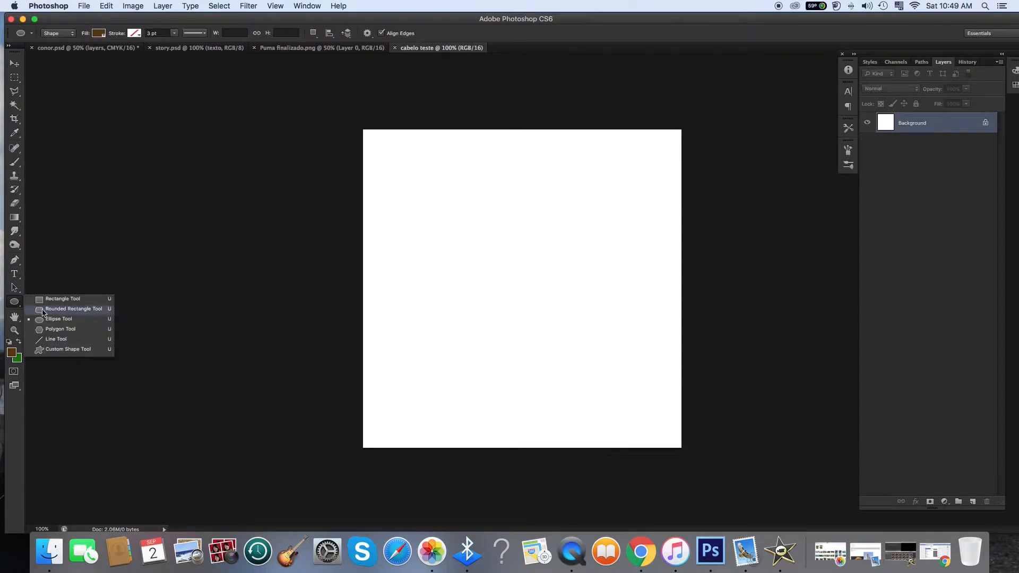
{"action": "left_click", "coordinate": [45, 320]}
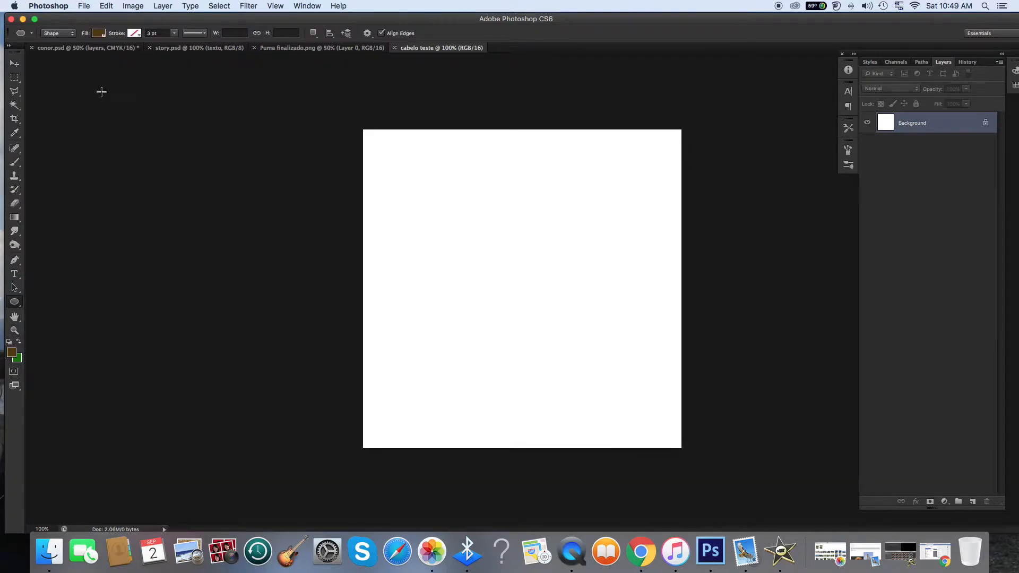
{"action": "left_click", "coordinate": [72, 34]}
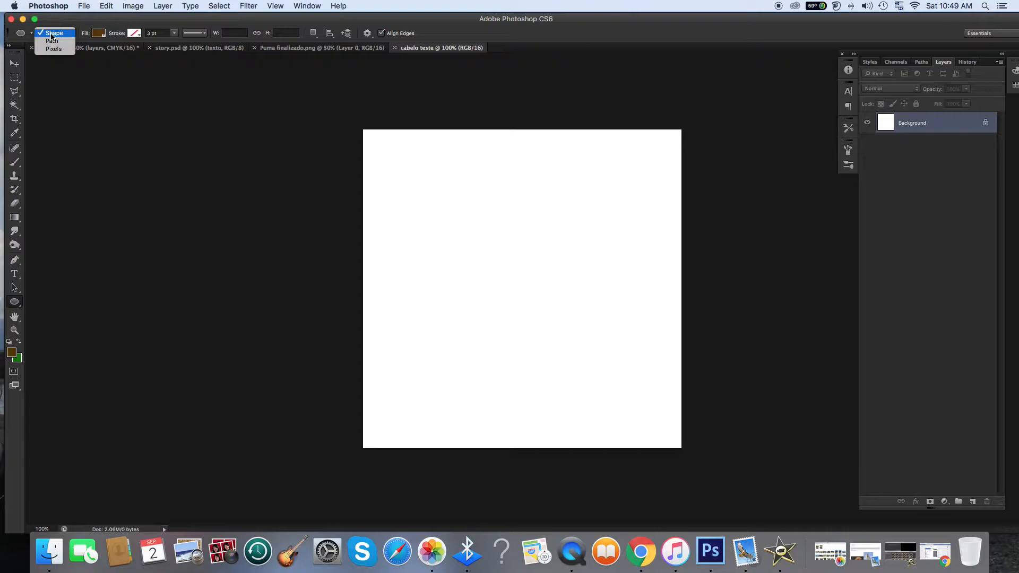
{"action": "left_click", "coordinate": [51, 33]}
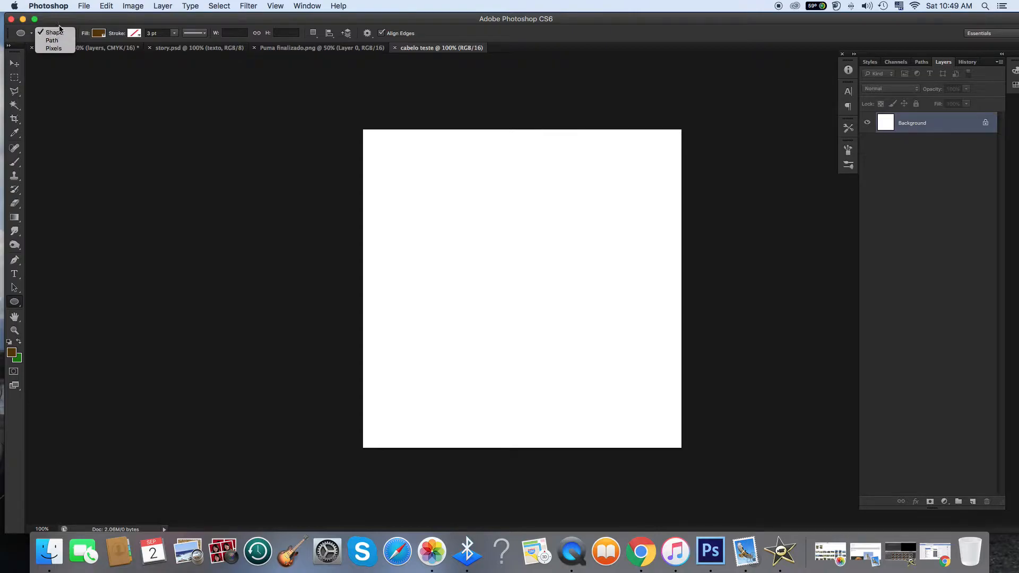
{"action": "left_click", "coordinate": [99, 34]}
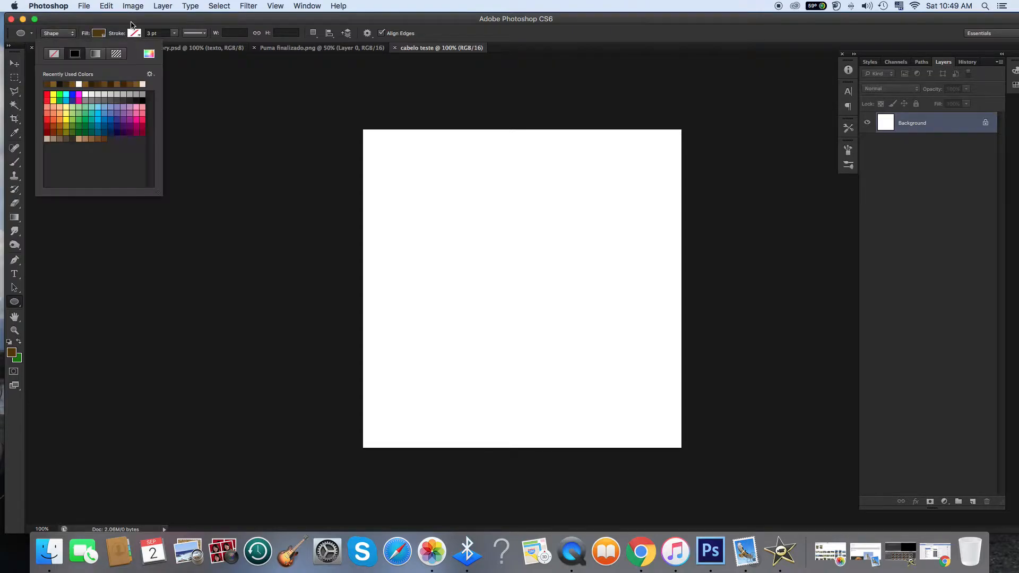
{"action": "left_click", "coordinate": [141, 100]}
{"action": "left_click", "coordinate": [134, 33]}
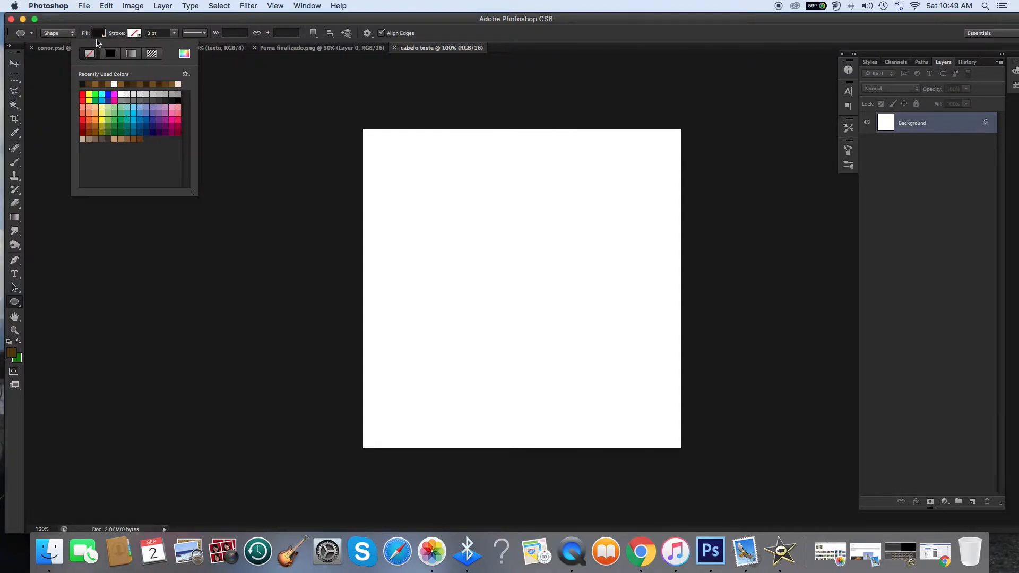
{"action": "left_click", "coordinate": [114, 25]}
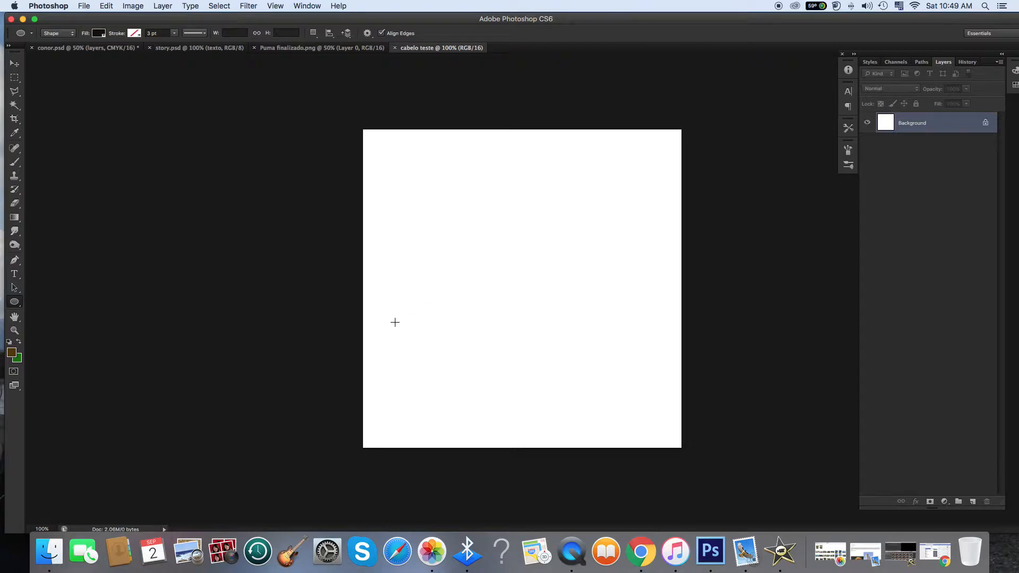
Step: Draw a black circle about 24 px in diameter and move it near the middle of the canvas's left edge
{"action": "mouse_move", "coordinate": [413, 322]}
{"action": "left_mouse_down"}
{"action": "mouse_move", "coordinate": [439, 344]}
{"action": "mouse_move", "coordinate": [426, 334]}
{"action": "left_mouse_up"}
{"action": "left_click_drag", "start_coordinate": [453, 405], "coordinate": [483, 421]}
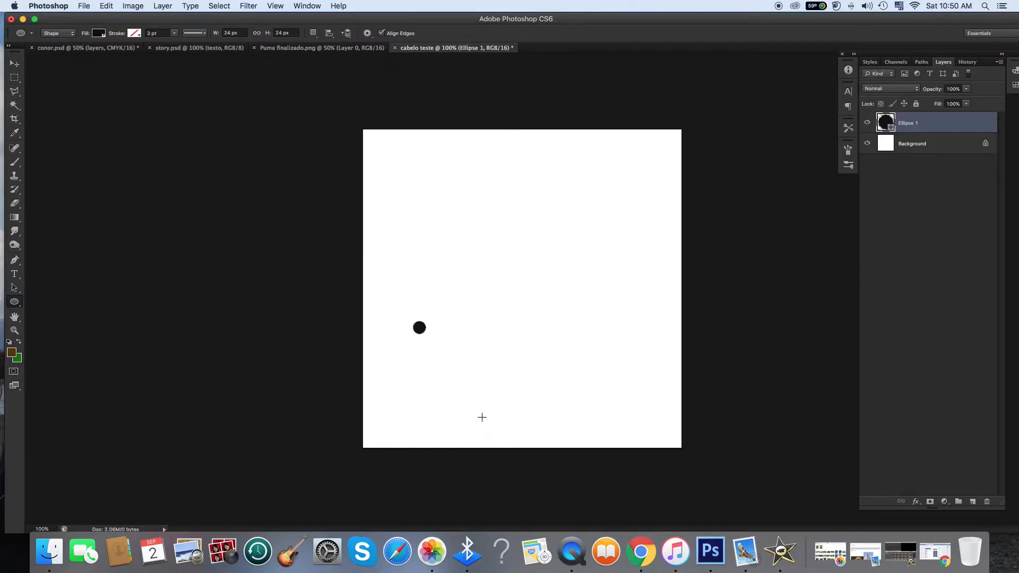
{"action": "left_click", "coordinate": [14, 63]}
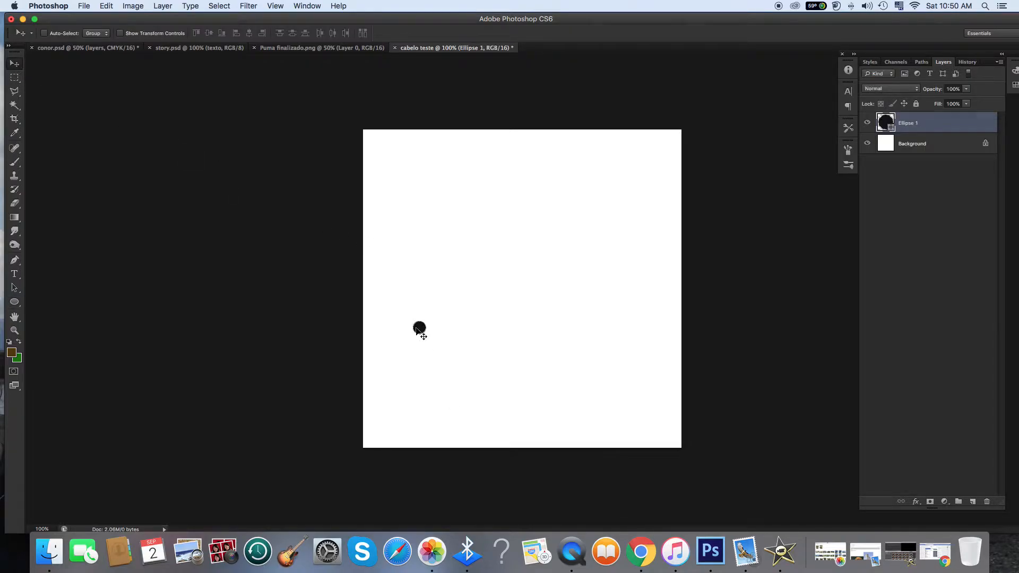
{"action": "left_click_drag", "start_coordinate": [419, 327], "coordinate": [378, 291]}
Step: Duplicate the circle layer twice, placing one copy at the canvas's top center and the other near its right edge
{"action": "right_click", "coordinate": [938, 125]}
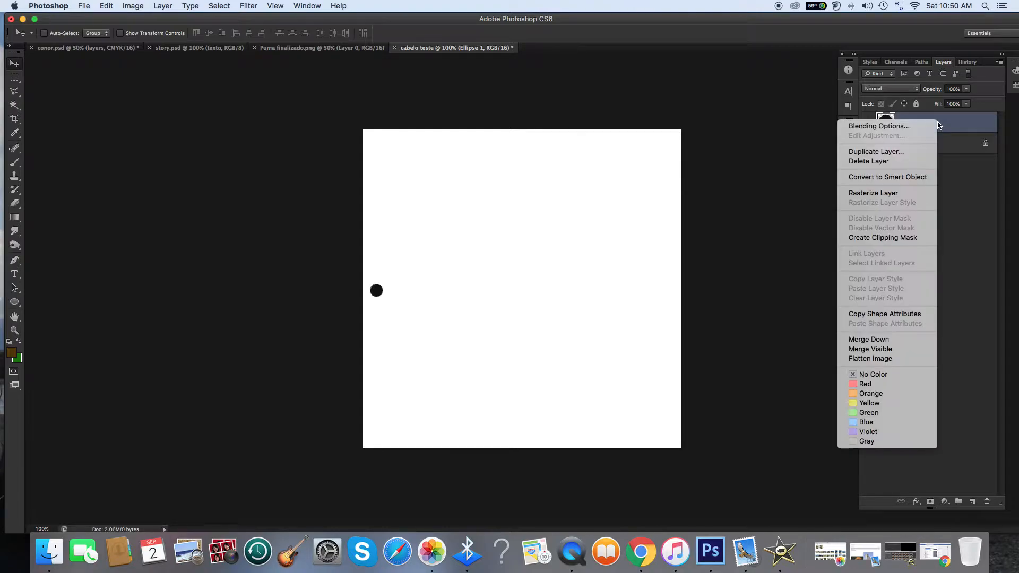
{"action": "left_click", "coordinate": [902, 152]}
{"action": "left_click", "coordinate": [448, 226]}
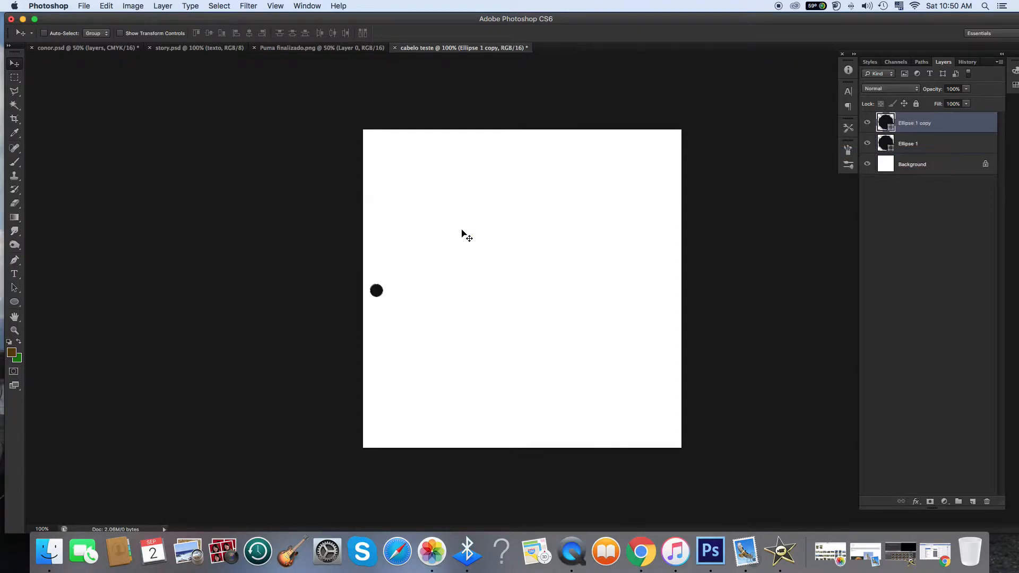
{"action": "left_click_drag", "start_coordinate": [381, 292], "coordinate": [529, 143]}
{"action": "right_click", "coordinate": [929, 122]}
{"action": "left_click", "coordinate": [911, 150]}
{"action": "left_click", "coordinate": [449, 227]}
{"action": "left_click_drag", "start_coordinate": [512, 170], "coordinate": [656, 263]}
Step: Make two more circle copies and place them one below the other down the right side of the canvas
{"action": "right_click", "coordinate": [903, 123]}
{"action": "left_click", "coordinate": [918, 152]}
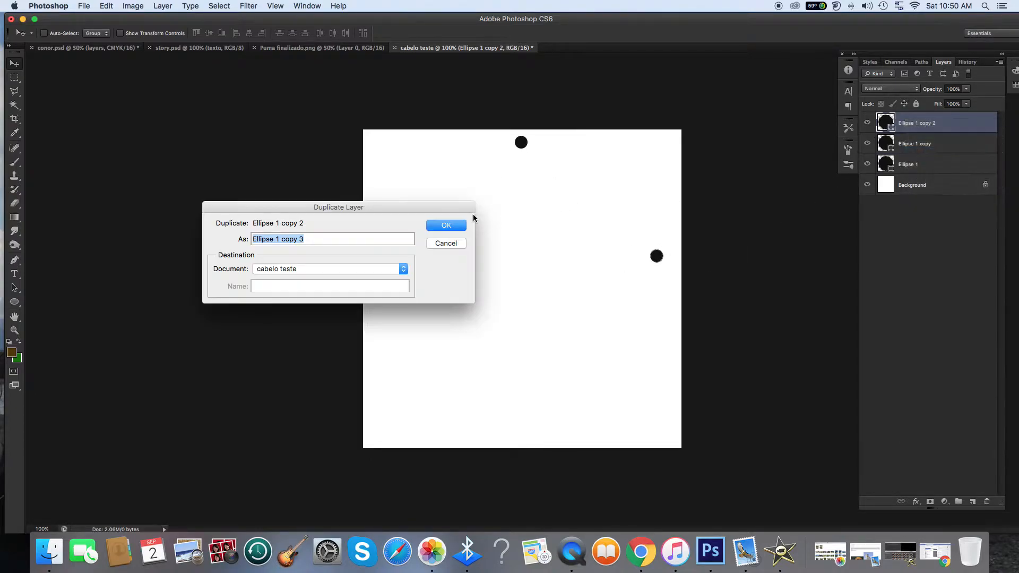
{"action": "left_click", "coordinate": [448, 224]}
{"action": "left_click_drag", "start_coordinate": [663, 256], "coordinate": [633, 293]}
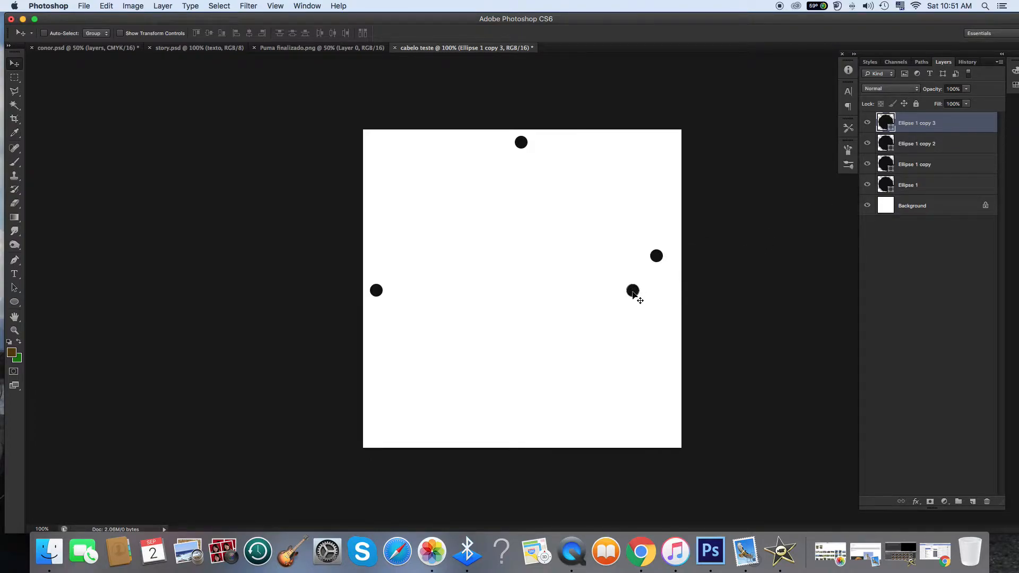
{"action": "right_click", "coordinate": [944, 127]}
{"action": "left_click", "coordinate": [908, 151]}
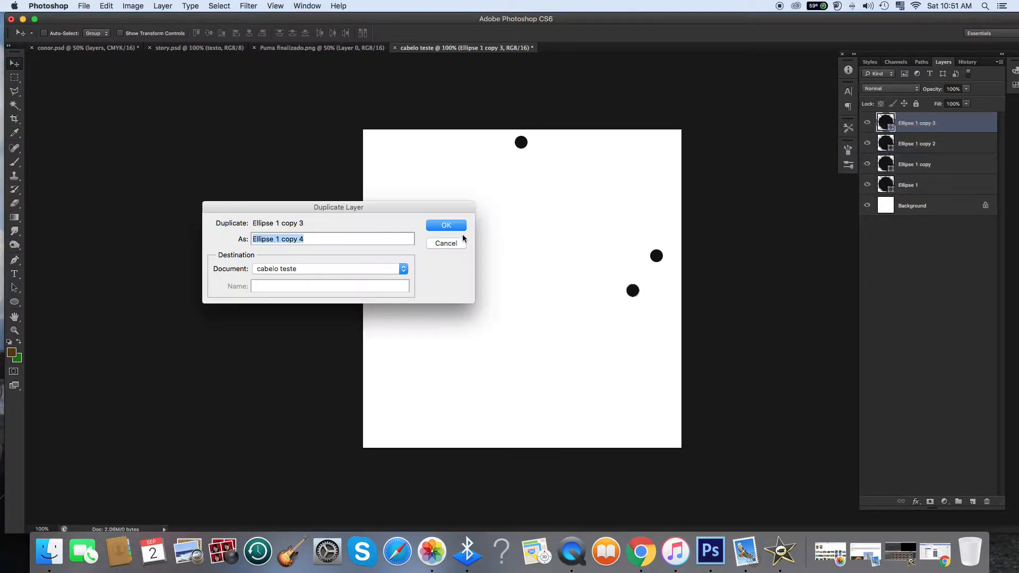
{"action": "left_click", "coordinate": [435, 228]}
{"action": "left_click_drag", "start_coordinate": [630, 294], "coordinate": [624, 364]}
Step: Add two circle copies, one at the canvas's bottom center and one slightly above and to its left
{"action": "right_click", "coordinate": [941, 128]}
{"action": "left_click", "coordinate": [897, 155]}
{"action": "left_click", "coordinate": [447, 227]}
{"action": "left_click_drag", "start_coordinate": [628, 362], "coordinate": [524, 435]}
{"action": "right_click", "coordinate": [920, 120]}
{"action": "left_click", "coordinate": [885, 146]}
{"action": "left_click", "coordinate": [446, 227]}
{"action": "left_click_drag", "start_coordinate": [521, 435], "coordinate": [459, 404]}
Step: Add two circle copies in the lower-left area, one directly above the last circle and one to the left of that
{"action": "right_click", "coordinate": [907, 123]}
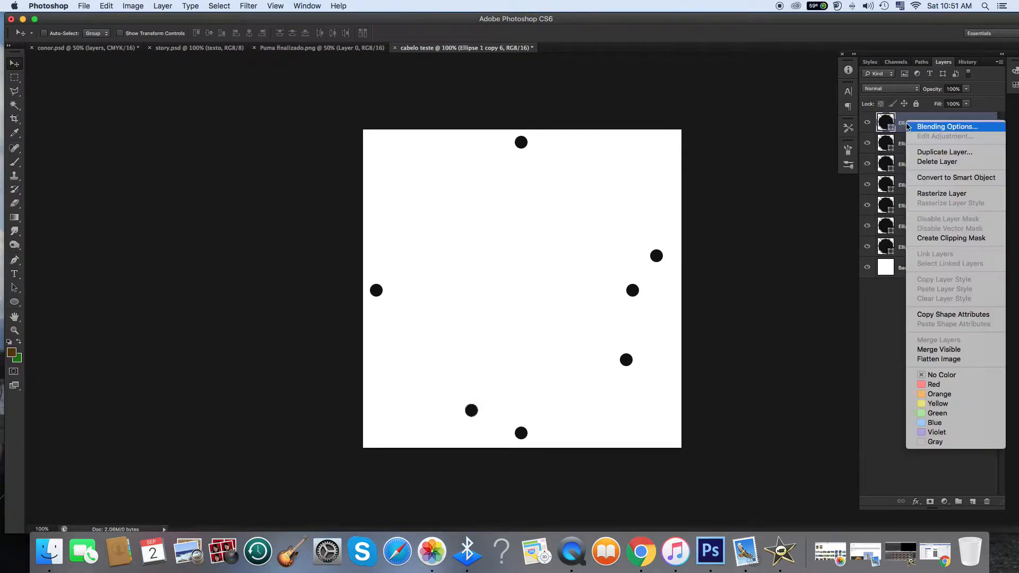
{"action": "left_click", "coordinate": [913, 153]}
{"action": "left_click", "coordinate": [445, 225]}
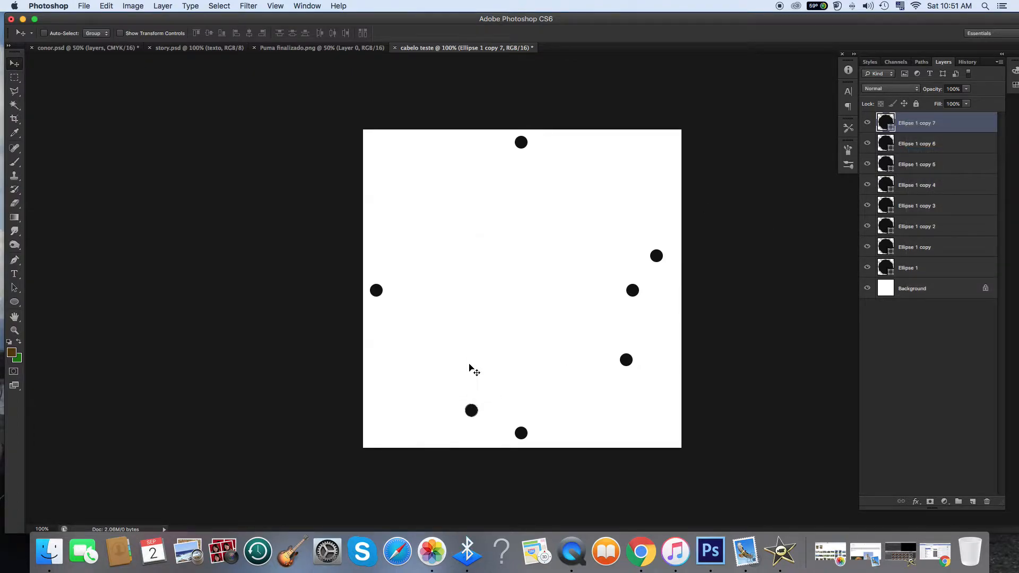
{"action": "left_click_drag", "start_coordinate": [470, 411], "coordinate": [470, 368]}
{"action": "right_click", "coordinate": [937, 128]}
{"action": "left_click", "coordinate": [901, 152]}
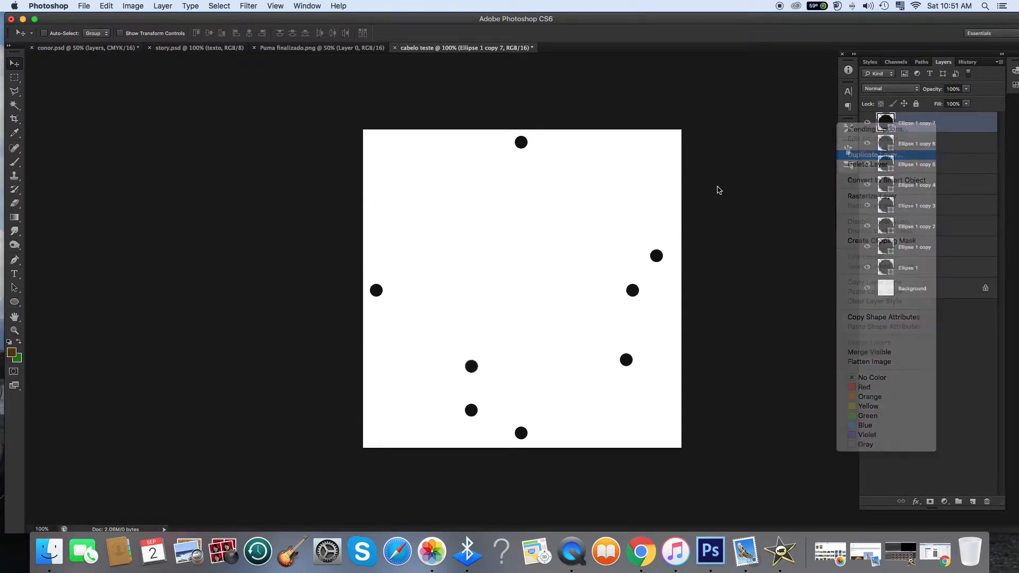
{"action": "key", "text": "Return"}
{"action": "left_click_drag", "start_coordinate": [464, 374], "coordinate": [416, 380]}
Step: Duplicate the newest circle and place the copy above it, toward the circle at the canvas's left edge
{"action": "right_click", "coordinate": [938, 119]}
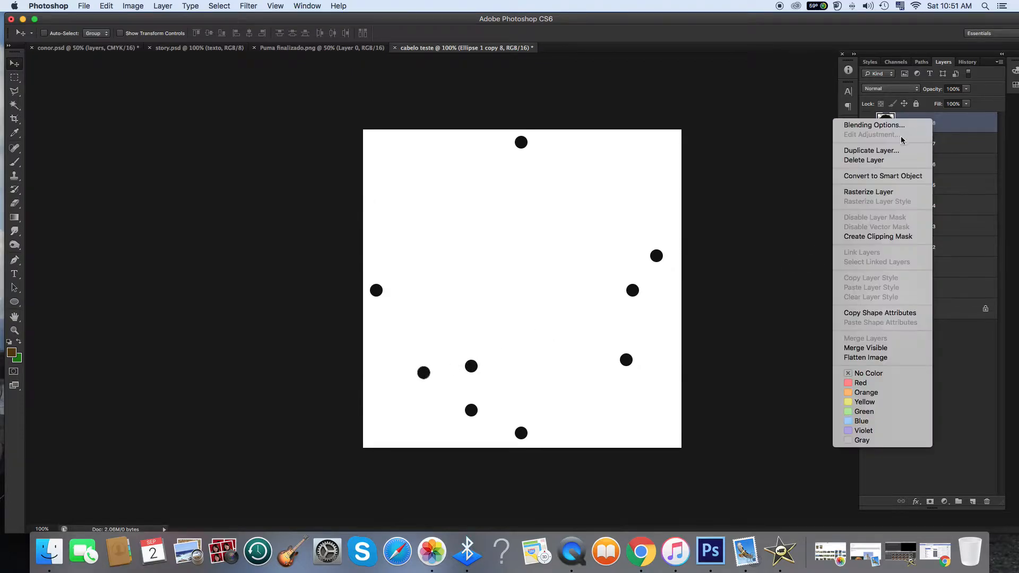
{"action": "left_click", "coordinate": [878, 151]}
{"action": "left_click", "coordinate": [446, 225]}
{"action": "left_click_drag", "start_coordinate": [423, 371], "coordinate": [412, 321]}
Step: Add two circle copies on the canvas's left side, one below and right of the left-edge circle and one above it
{"action": "right_click", "coordinate": [898, 123]}
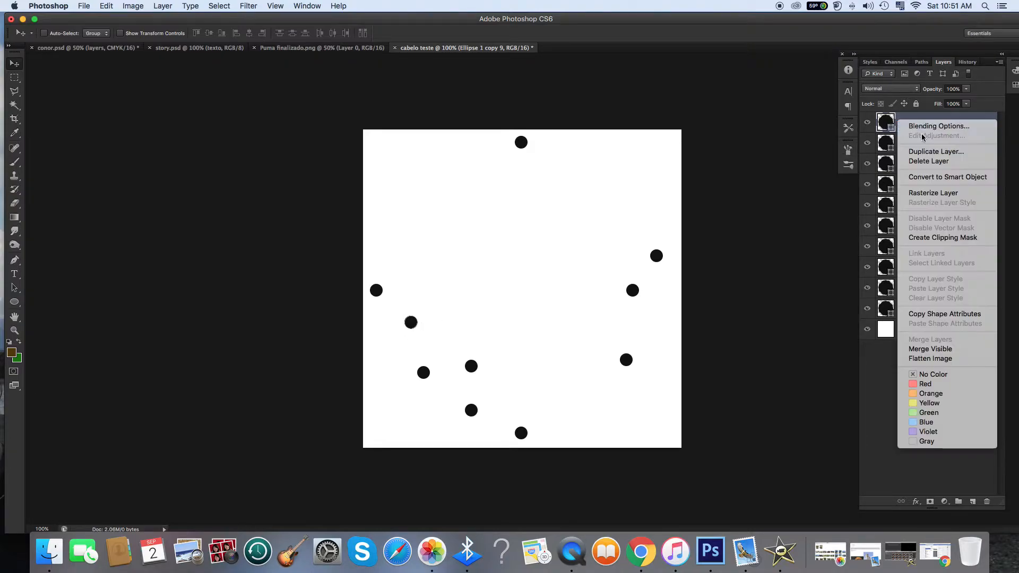
{"action": "left_click", "coordinate": [910, 149]}
{"action": "left_click", "coordinate": [446, 226]}
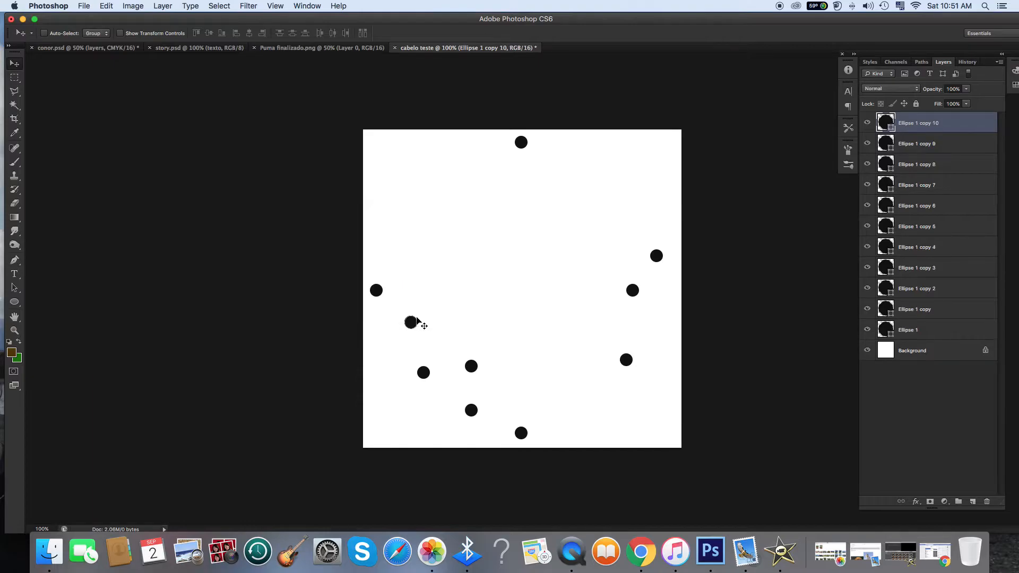
{"action": "left_click_drag", "start_coordinate": [417, 321], "coordinate": [403, 248]}
Step: Add two circle copies in the upper-left area, one just right of the last circle and one directly above that
{"action": "right_click", "coordinate": [914, 124]}
{"action": "left_click", "coordinate": [911, 148]}
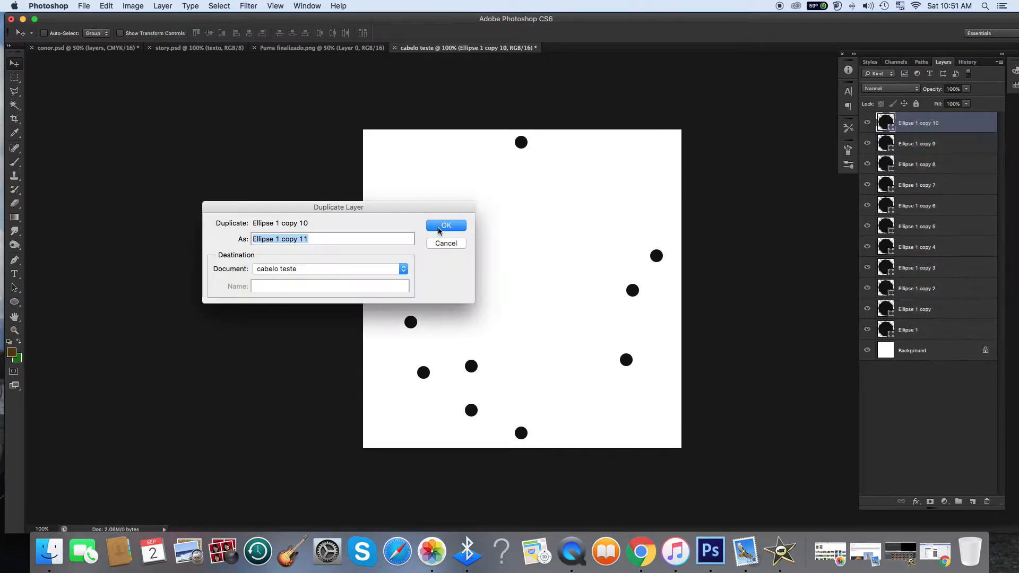
{"action": "left_click", "coordinate": [441, 227]}
{"action": "left_click_drag", "start_coordinate": [427, 247], "coordinate": [459, 253]}
{"action": "right_click", "coordinate": [925, 123]}
{"action": "left_click", "coordinate": [902, 151]}
{"action": "left_click", "coordinate": [445, 224]}
{"action": "left_click_drag", "start_coordinate": [445, 256], "coordinate": [445, 212]}
Step: Add two circle copies, one level with and right of the last circle and one further up near the top-center circle
{"action": "right_click", "coordinate": [922, 121]}
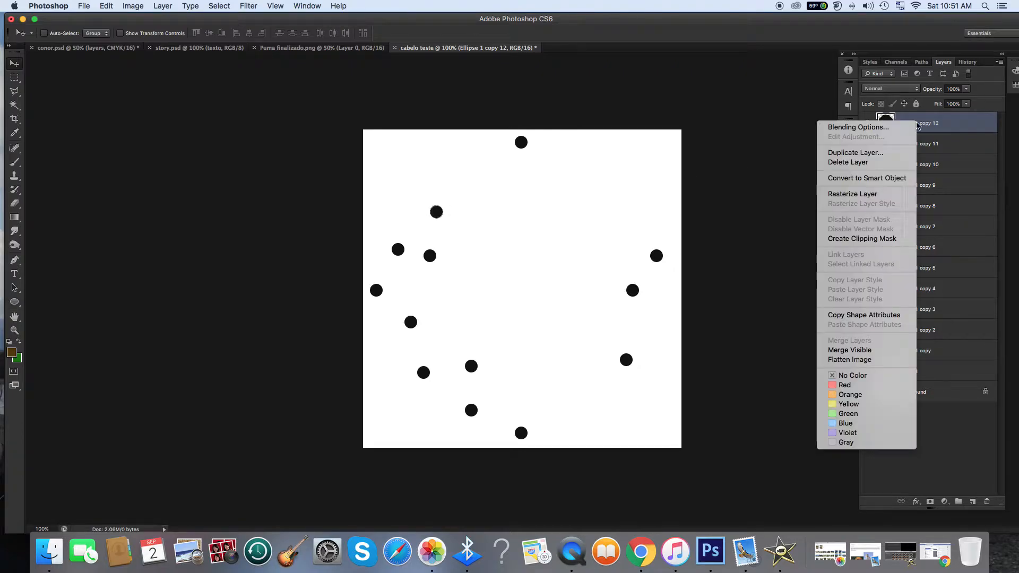
{"action": "left_click", "coordinate": [892, 150]}
{"action": "left_click", "coordinate": [448, 223]}
{"action": "left_click_drag", "start_coordinate": [450, 222], "coordinate": [510, 218]}
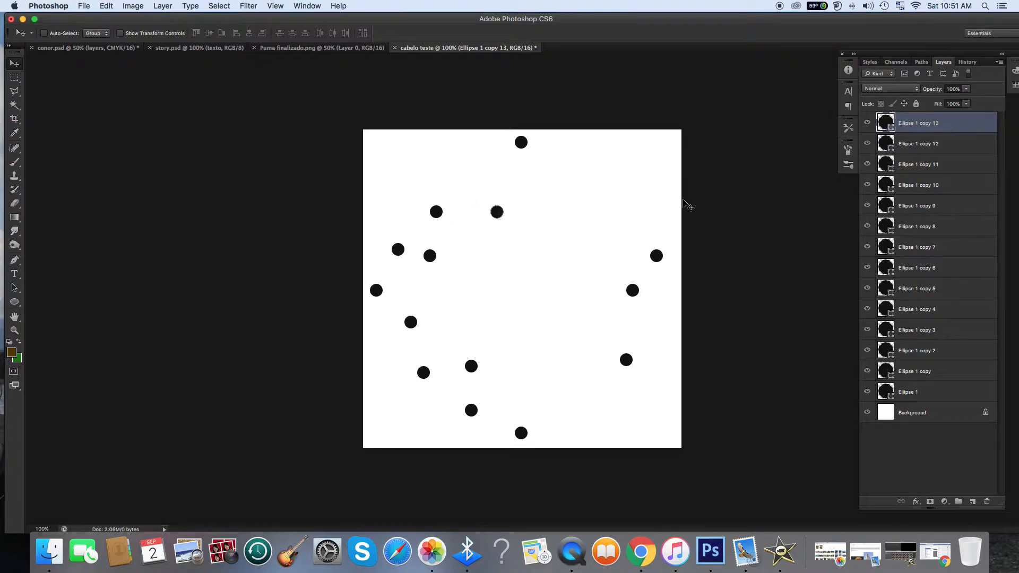
{"action": "right_click", "coordinate": [931, 140]}
{"action": "left_click", "coordinate": [902, 155]}
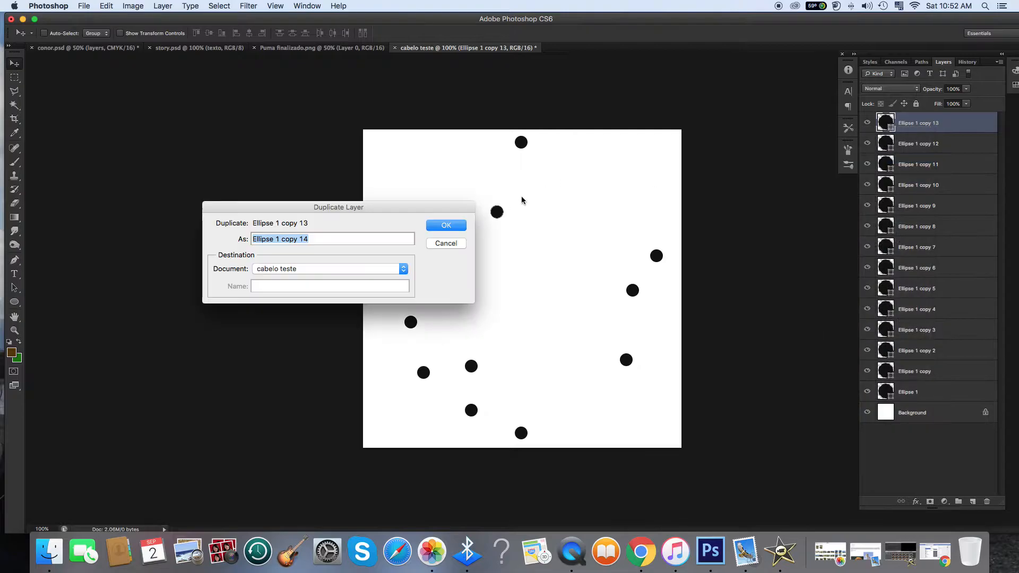
{"action": "left_click", "coordinate": [433, 229]}
{"action": "left_click_drag", "start_coordinate": [513, 215], "coordinate": [578, 173]}
Step: Duplicate the newest circle and place the copy in the canvas's upper-right area, above the right-edge circle
{"action": "right_click", "coordinate": [913, 124]}
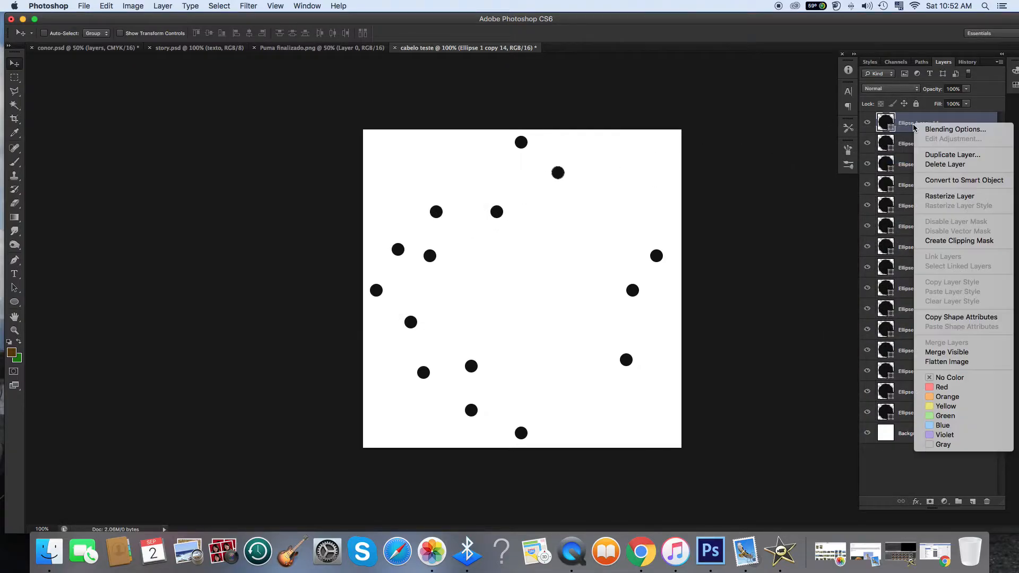
{"action": "left_click", "coordinate": [922, 156]}
{"action": "key", "text": "Return"}
{"action": "left_click_drag", "start_coordinate": [572, 183], "coordinate": [629, 220]}
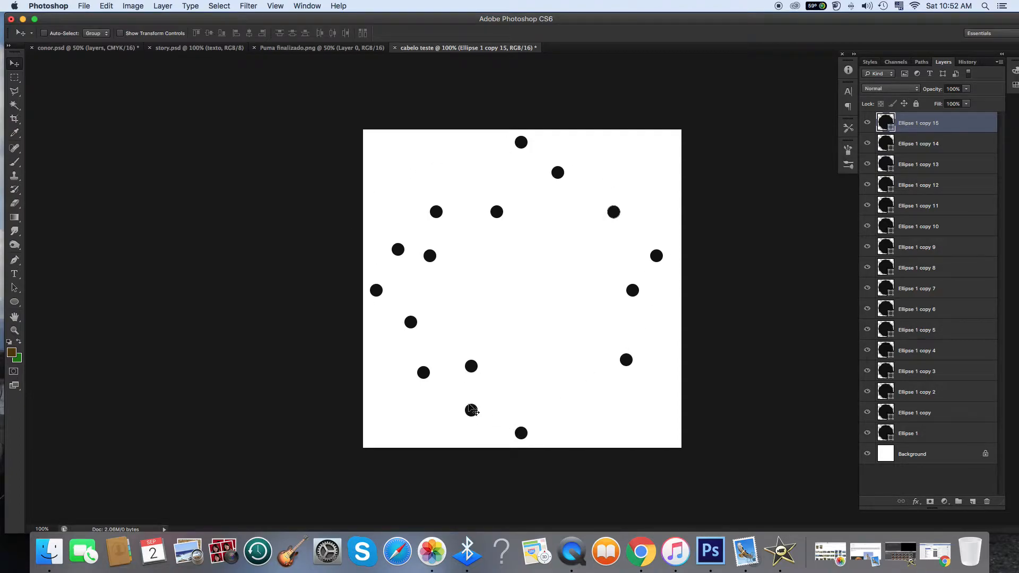
Step: Add two circle copies in the lower-right area, one left of the existing circle there and one slightly below that
{"action": "right_click", "coordinate": [928, 120]}
{"action": "left_click", "coordinate": [883, 152]}
{"action": "left_click", "coordinate": [465, 228]}
{"action": "left_click_drag", "start_coordinate": [550, 212], "coordinate": [524, 362]}
{"action": "right_click", "coordinate": [923, 123]}
{"action": "left_click", "coordinate": [890, 157]}
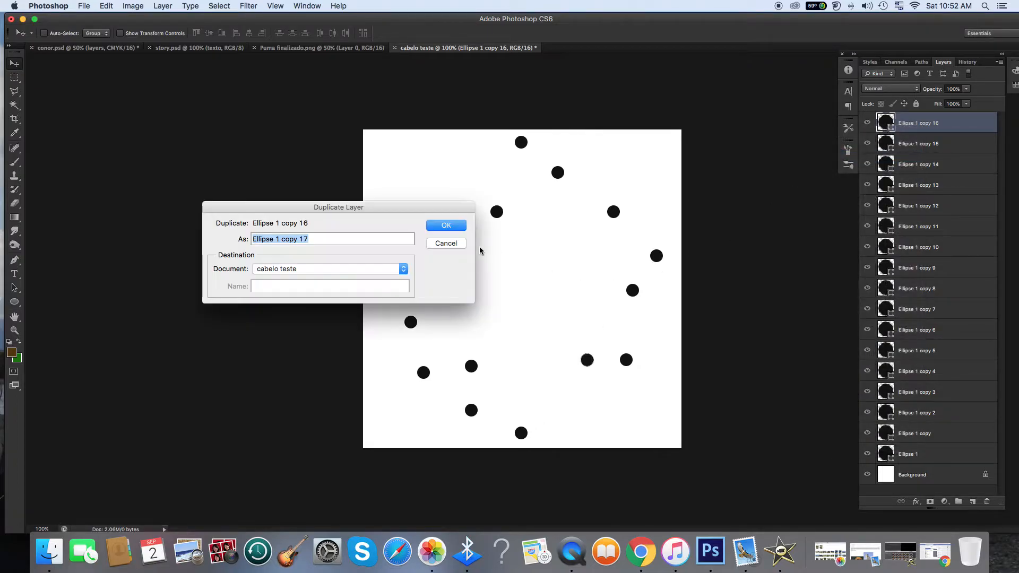
{"action": "left_click", "coordinate": [458, 232]}
{"action": "left_click_drag", "start_coordinate": [574, 363], "coordinate": [557, 400]}
Step: Add two circle copies across the middle, one right of center and one just below and left of the canvas's center
{"action": "right_click", "coordinate": [932, 123]}
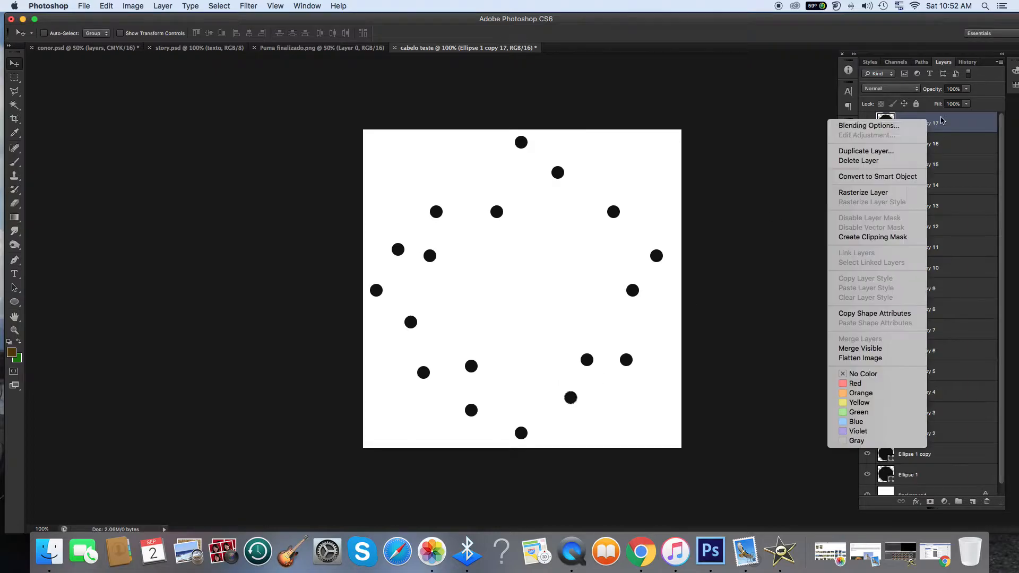
{"action": "left_click", "coordinate": [885, 153]}
{"action": "left_click", "coordinate": [446, 225]}
{"action": "left_click_drag", "start_coordinate": [563, 390], "coordinate": [571, 291]}
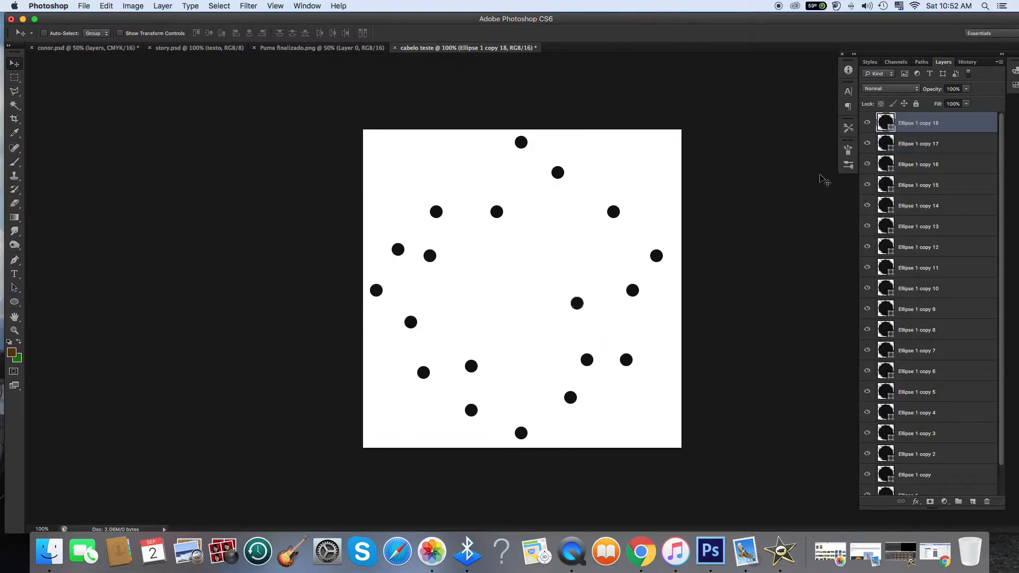
{"action": "right_click", "coordinate": [898, 131]}
{"action": "left_click", "coordinate": [920, 158]}
{"action": "left_click", "coordinate": [445, 225]}
{"action": "left_click_drag", "start_coordinate": [543, 298], "coordinate": [488, 321]}
Step: Enlarge the newest circle to about 146% (0.30 cm) and move it above and right of the canvas's center
{"action": "key", "text": "super+t"}
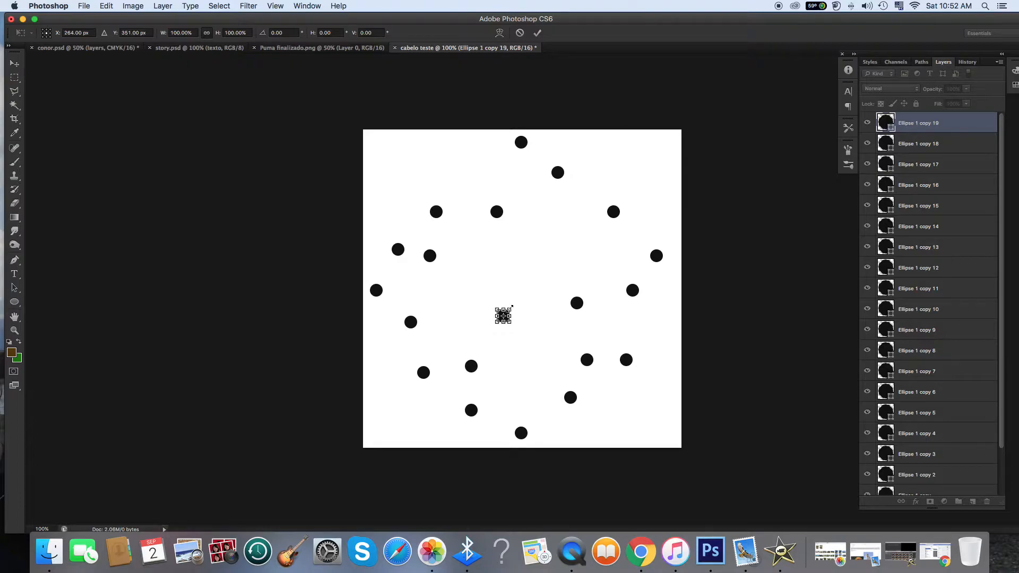
{"action": "left_click_drag", "start_coordinate": [511, 306], "coordinate": [514, 303]}
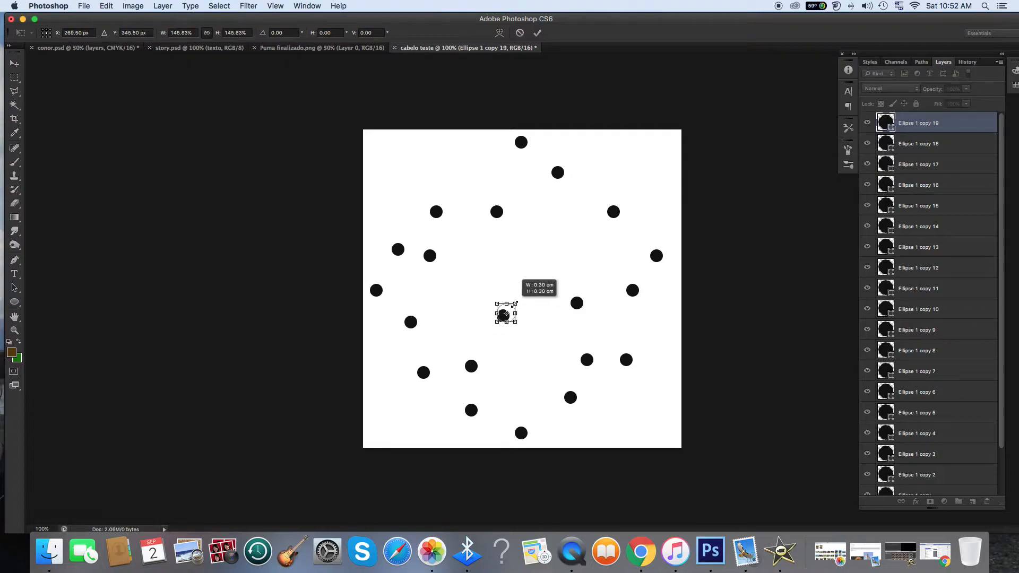
{"action": "left_click", "coordinate": [15, 64]}
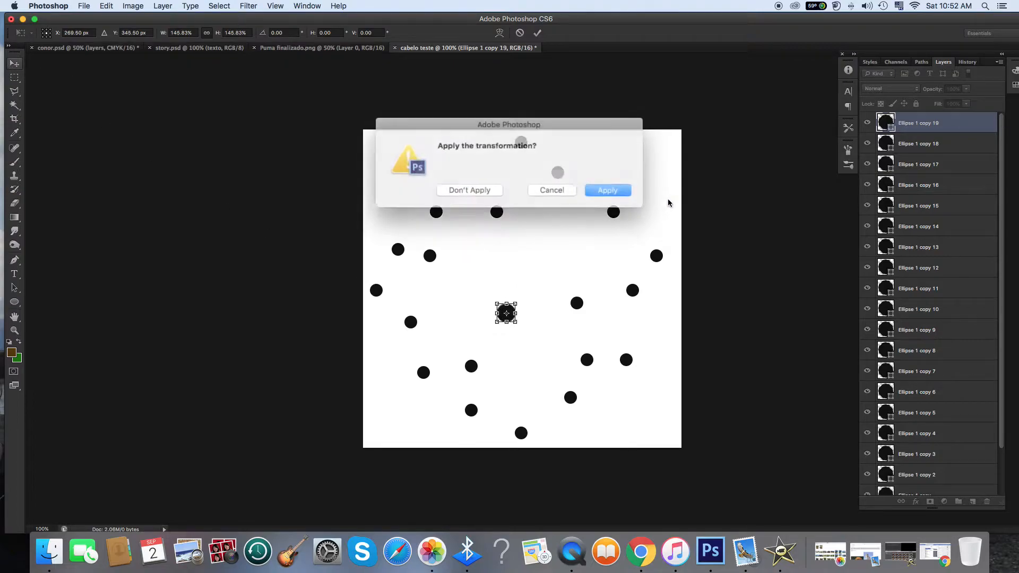
{"action": "left_click", "coordinate": [599, 188]}
{"action": "left_click_drag", "start_coordinate": [505, 312], "coordinate": [552, 243]}
Step: Add two copies of the enlarged circle, one just below the canvas's center and one left of center
{"action": "right_click", "coordinate": [908, 124]}
{"action": "left_click", "coordinate": [924, 157]}
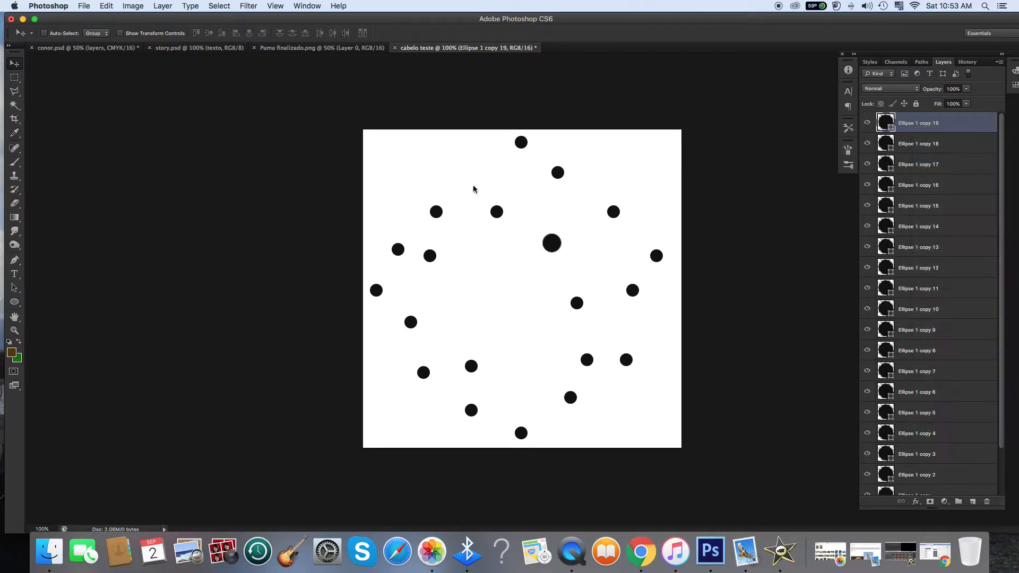
{"action": "left_click", "coordinate": [429, 228]}
{"action": "left_click_drag", "start_coordinate": [558, 244], "coordinate": [542, 338]}
{"action": "right_click", "coordinate": [947, 123]}
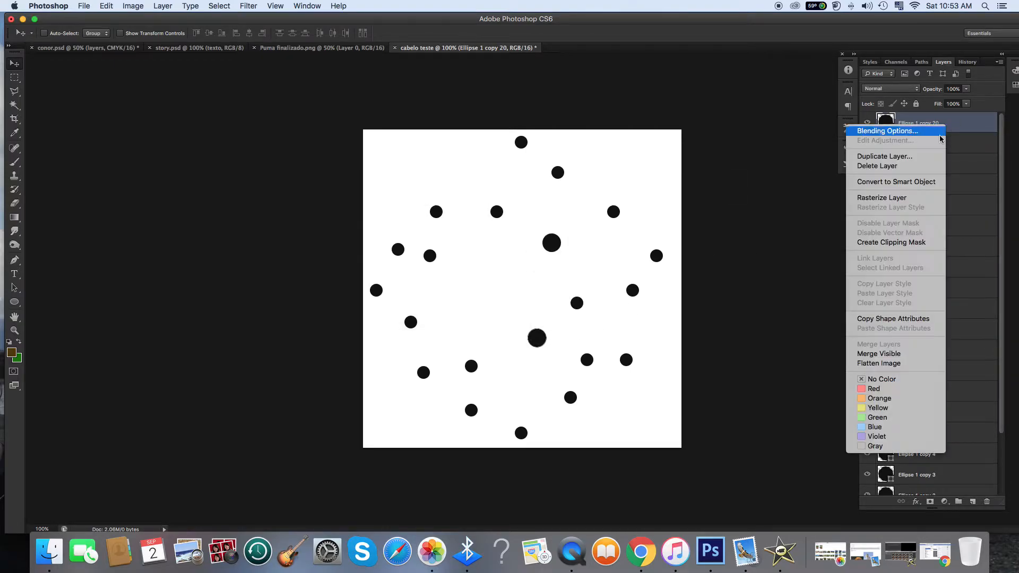
{"action": "left_click", "coordinate": [908, 159]}
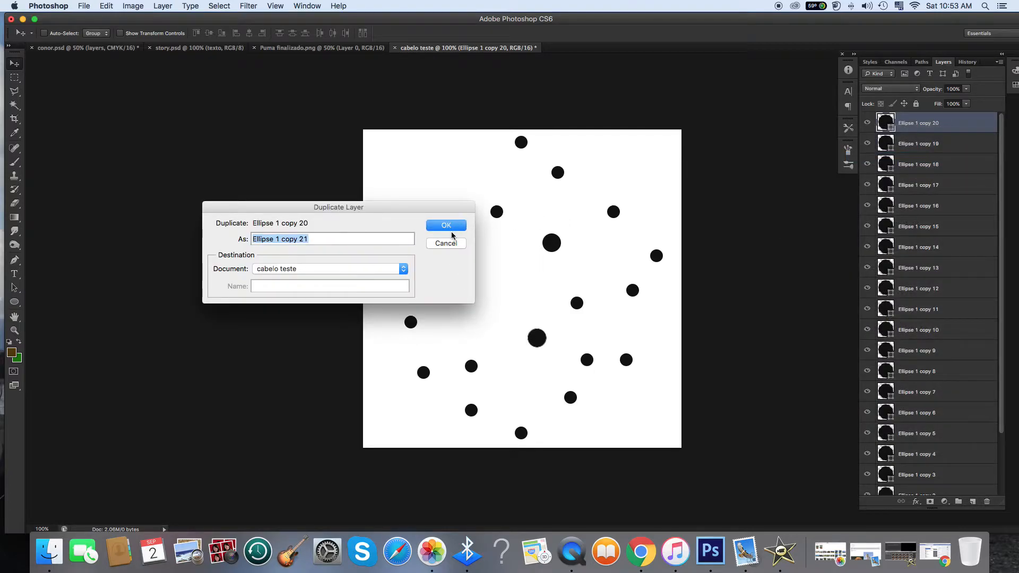
{"action": "left_click", "coordinate": [450, 230]}
{"action": "left_click_drag", "start_coordinate": [542, 343], "coordinate": [469, 318]}
Step: Duplicate the newest large circle and place the copy near the canvas's top, left of center
{"action": "right_click", "coordinate": [926, 125]}
{"action": "left_click", "coordinate": [871, 148]}
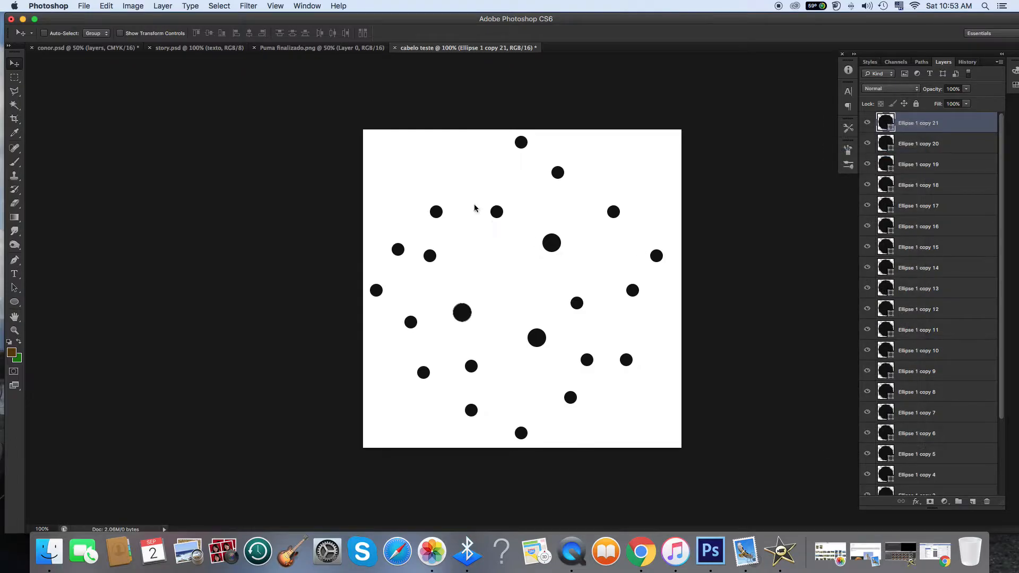
{"action": "key", "text": "Return"}
{"action": "left_click_drag", "start_coordinate": [473, 312], "coordinate": [498, 176]}
Step: Duplicate the large circle near the top, shrink the copy to about 66%, and move it left of the canvas's center
{"action": "right_click", "coordinate": [930, 121]}
{"action": "left_click", "coordinate": [870, 146]}
{"action": "left_click", "coordinate": [452, 225]}
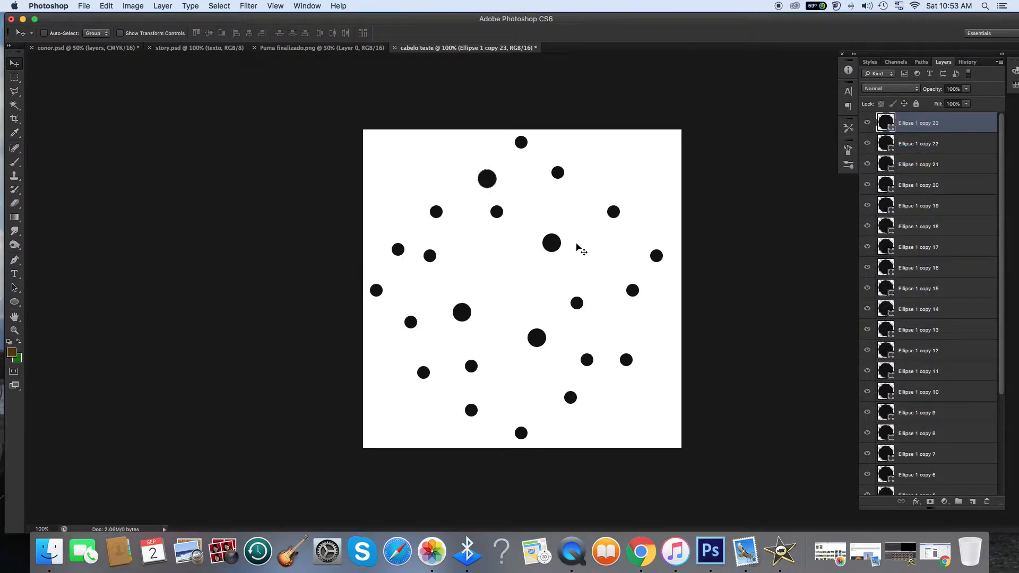
{"action": "key", "text": "super+t"}
{"action": "left_click", "coordinate": [206, 33]}
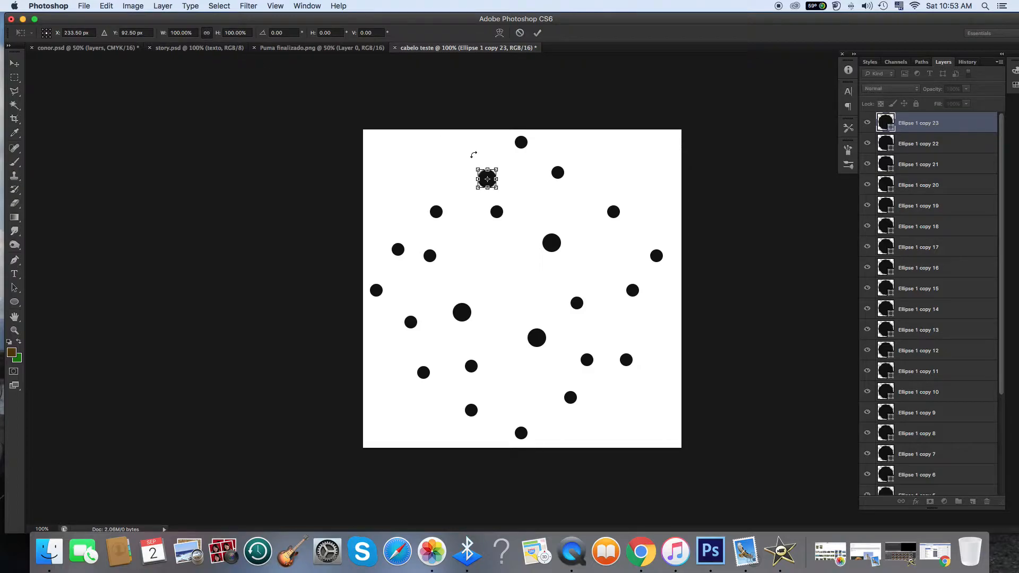
{"action": "left_click_drag", "start_coordinate": [473, 168], "coordinate": [480, 175]}
{"action": "key", "text": "v"}
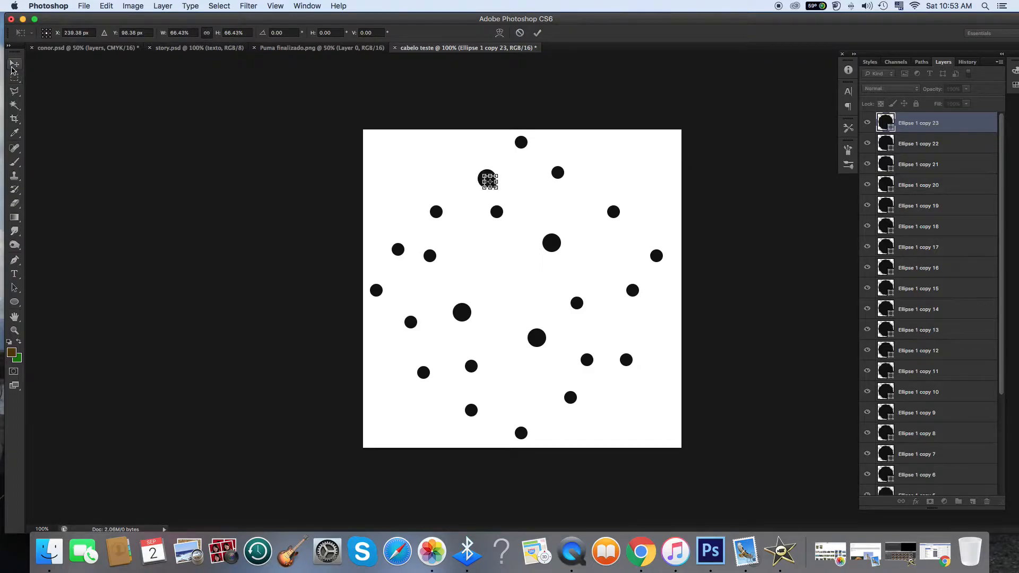
{"action": "left_click", "coordinate": [598, 188]}
{"action": "left_click_drag", "start_coordinate": [482, 194], "coordinate": [466, 284]}
Step: Scale the newly moved small circle down further to about 81%
{"action": "key", "text": "super+t"}
{"action": "left_click", "coordinate": [207, 33]}
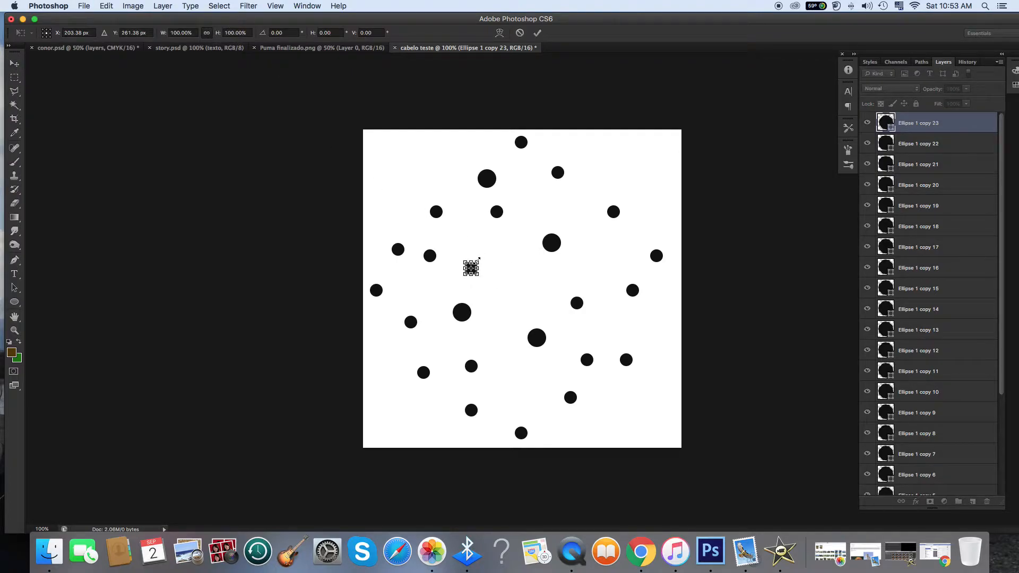
{"action": "left_click_drag", "start_coordinate": [479, 259], "coordinate": [479, 259]}
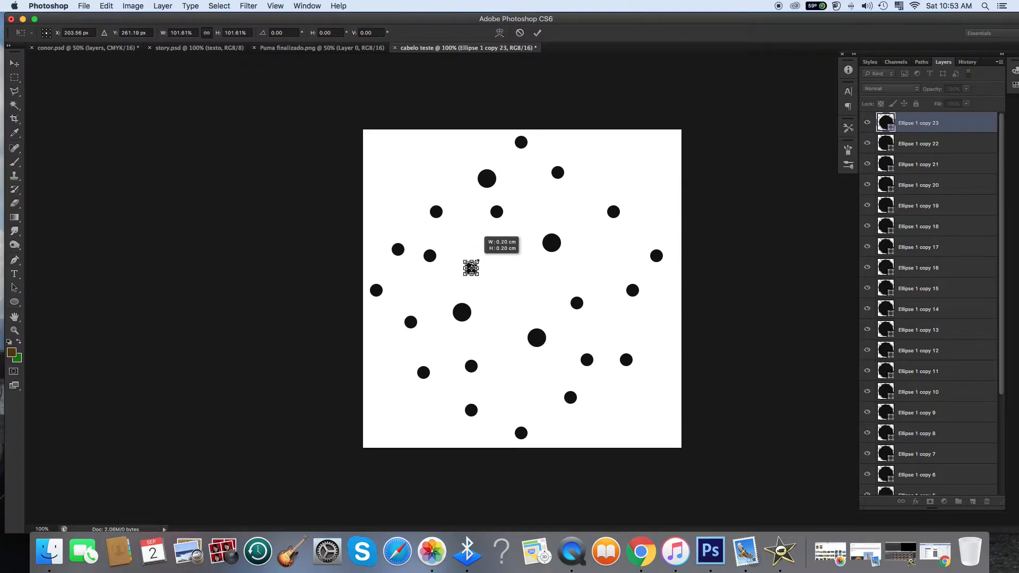
{"action": "left_click_drag", "start_coordinate": [473, 264], "coordinate": [474, 262]}
{"action": "key", "text": "super+equal"}
{"action": "key", "text": "super+equal"}
{"action": "key", "text": "super+equal"}
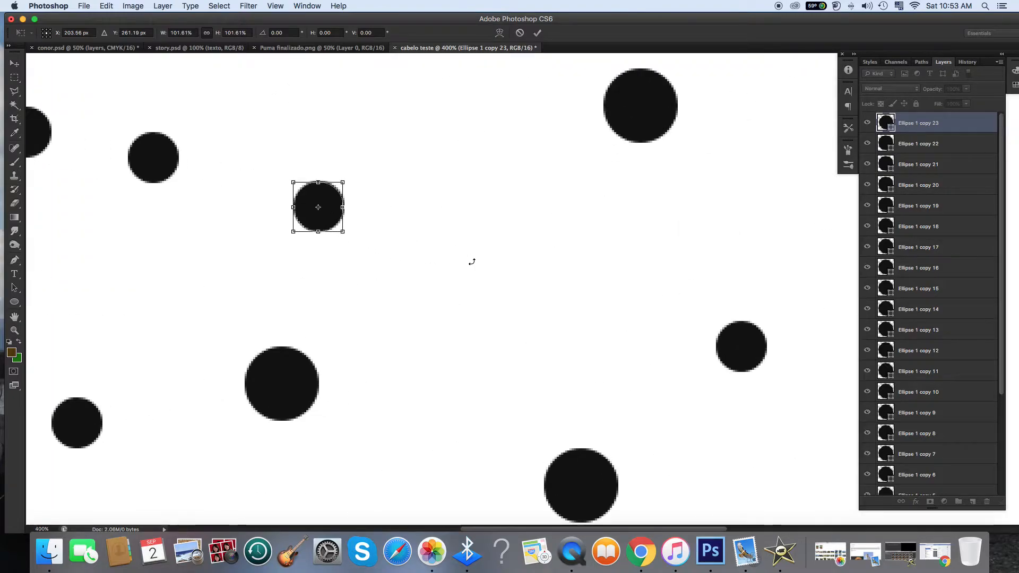
{"action": "left_click_drag", "start_coordinate": [342, 182], "coordinate": [330, 190]}
{"action": "key", "text": "v"}
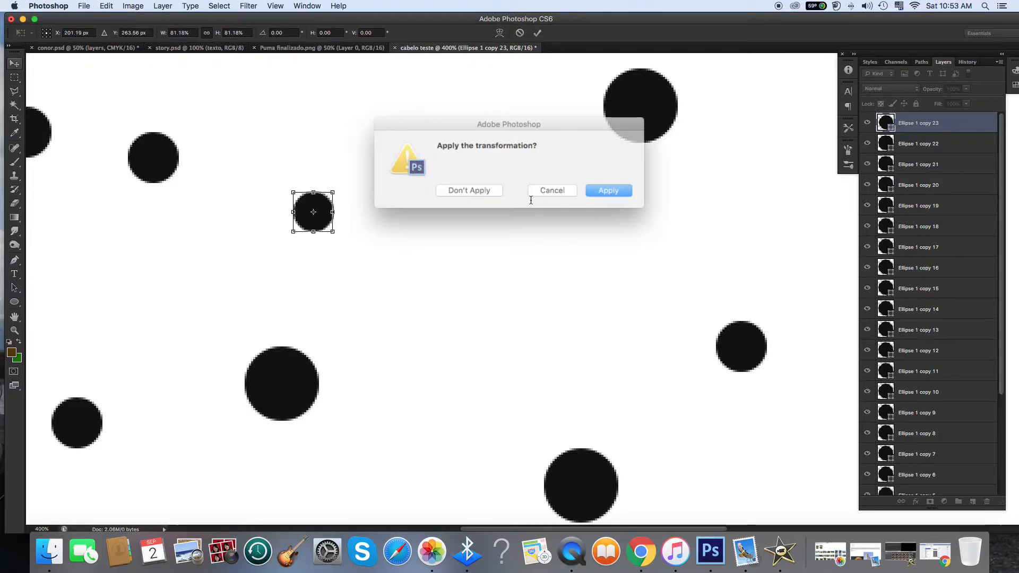
{"action": "left_click", "coordinate": [615, 191]}
{"action": "key", "text": "super+minus"}
{"action": "key", "text": "super+minus"}
{"action": "key", "text": "super+minus"}
{"action": "key", "text": "super+minus"}
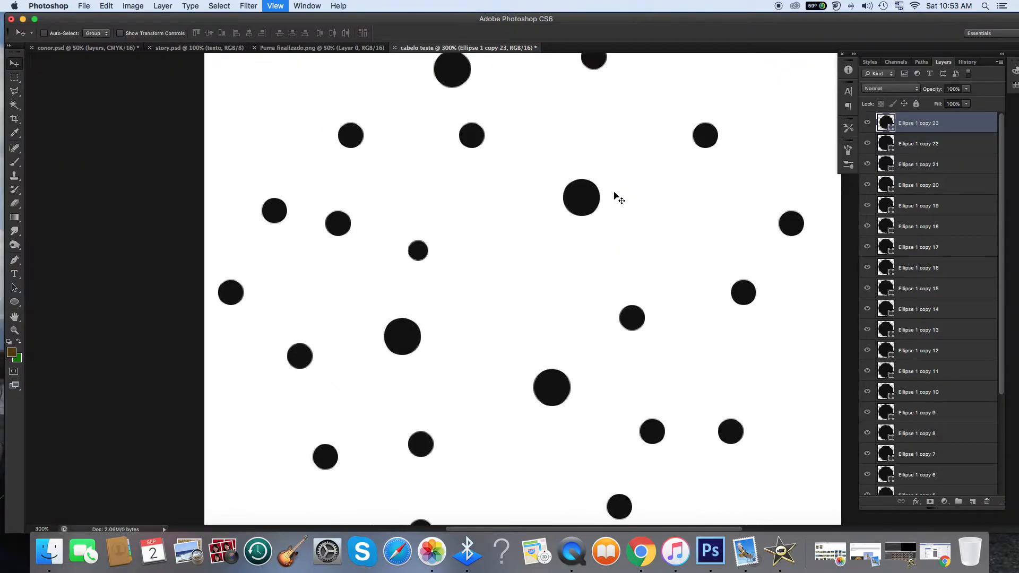
Step: Add two copies of the smallest circle, one below and one above the large circle right of the canvas's center
{"action": "right_click", "coordinate": [954, 122]}
{"action": "left_click", "coordinate": [902, 148]}
{"action": "left_click", "coordinate": [450, 228]}
{"action": "left_click_drag", "start_coordinate": [457, 238], "coordinate": [551, 269]}
{"action": "right_click", "coordinate": [908, 126]}
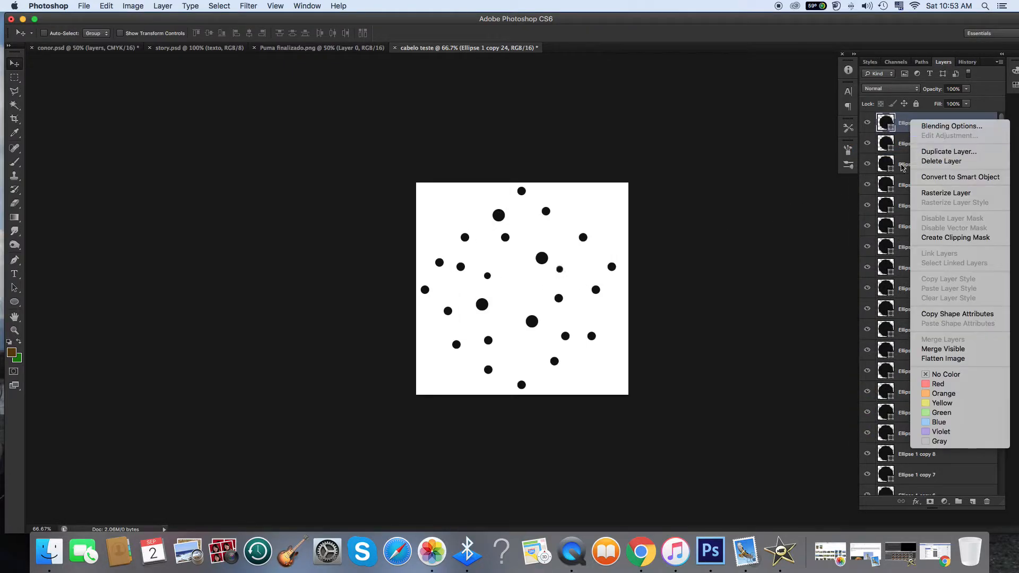
{"action": "left_click", "coordinate": [939, 151]}
{"action": "left_click", "coordinate": [444, 225]}
{"action": "left_click_drag", "start_coordinate": [560, 269], "coordinate": [552, 241]}
{"action": "right_click", "coordinate": [908, 127]}
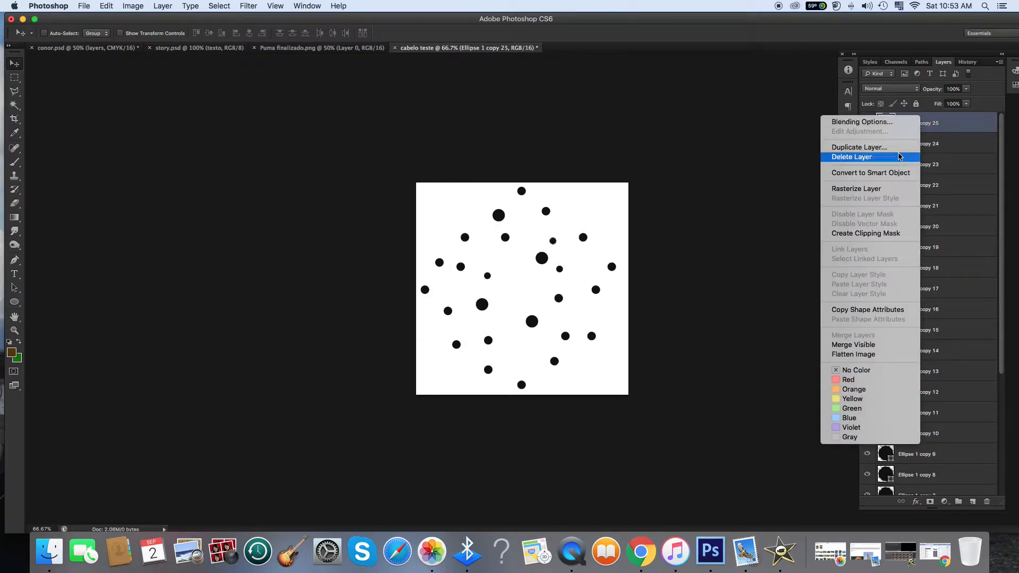
{"action": "left_click", "coordinate": [901, 156]}
{"action": "left_click", "coordinate": [528, 191]}
Step: Duplicate the smallest circle and place the copy near the canvas's center, between the two large circles
{"action": "right_click", "coordinate": [908, 133]}
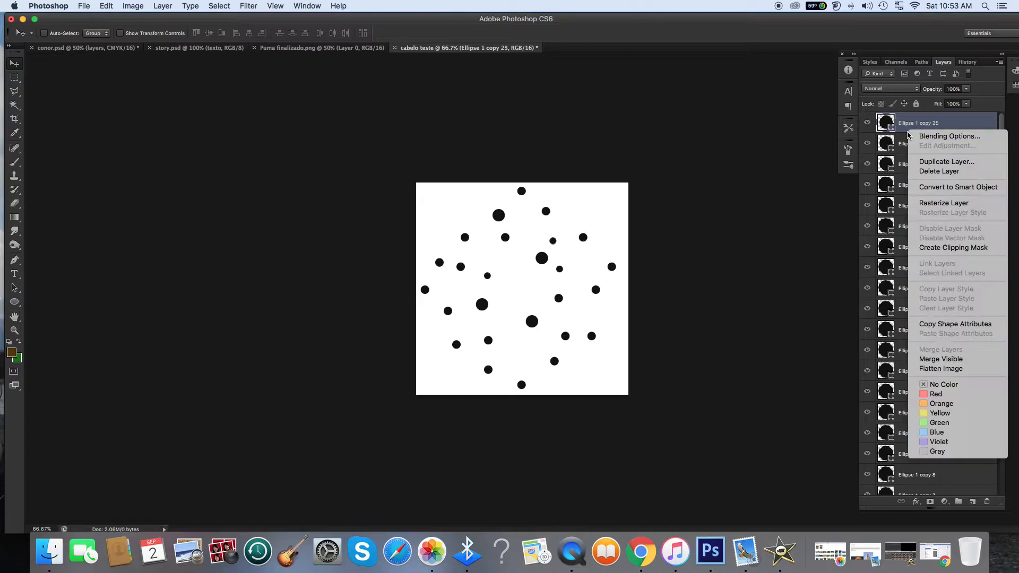
{"action": "left_click", "coordinate": [934, 162]}
{"action": "left_click", "coordinate": [470, 223]}
{"action": "left_click_drag", "start_coordinate": [522, 276], "coordinate": [526, 288]}
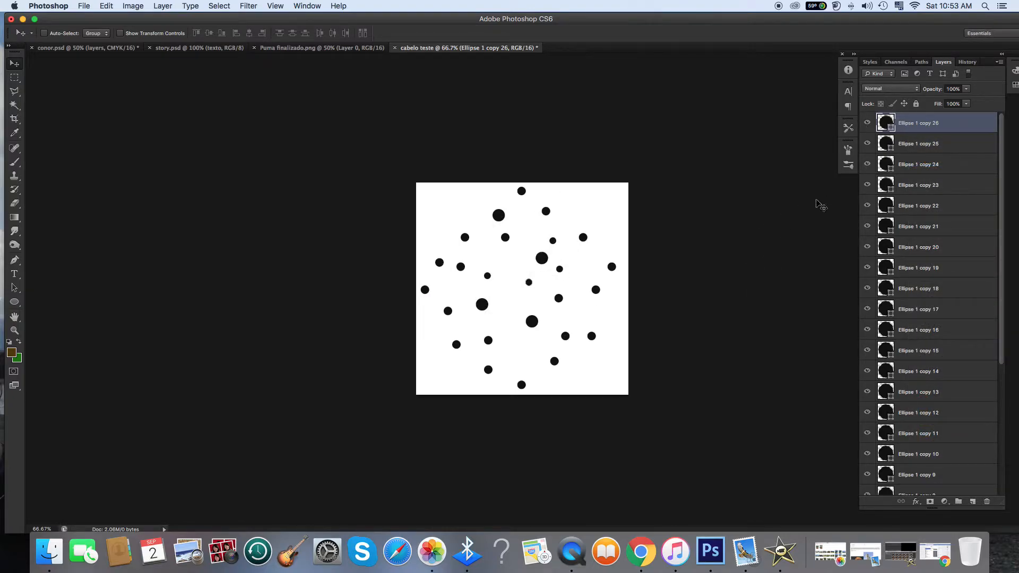
Step: Duplicate the small circle at the canvas's center and enlarge the copy to about 153%
{"action": "right_click", "coordinate": [915, 133]}
{"action": "left_click", "coordinate": [934, 160]}
{"action": "left_click", "coordinate": [454, 225]}
{"action": "key", "text": "super+equal"}
{"action": "key", "text": "super+equal"}
{"action": "key", "text": "super+t"}
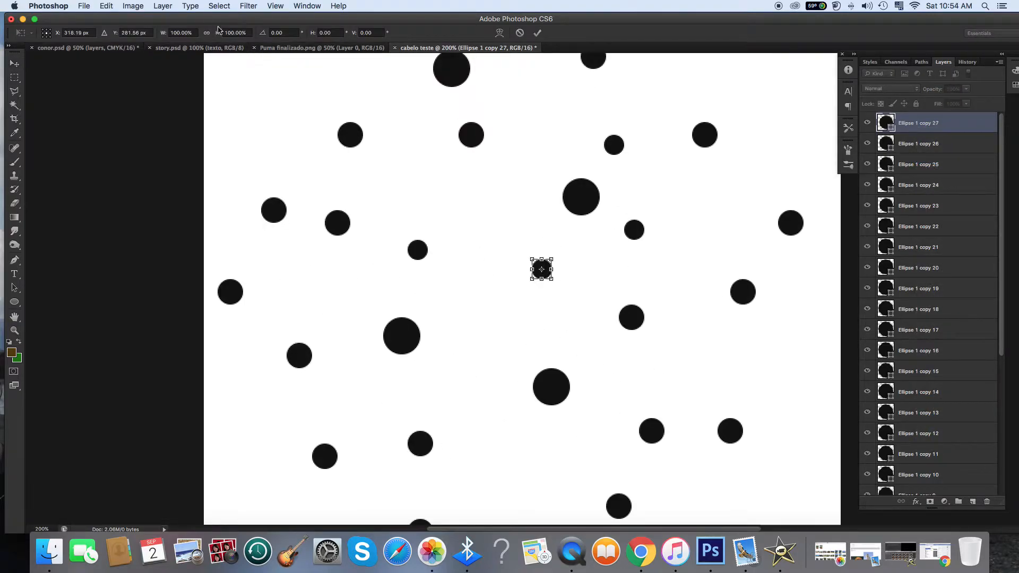
{"action": "left_click_drag", "start_coordinate": [551, 279], "coordinate": [583, 321]}
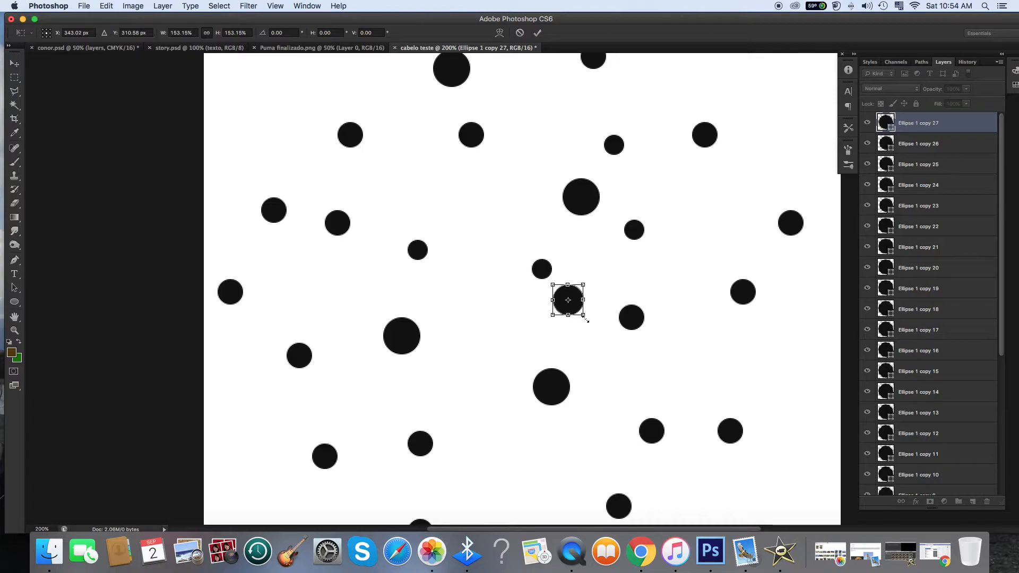
{"action": "left_click", "coordinate": [14, 64]}
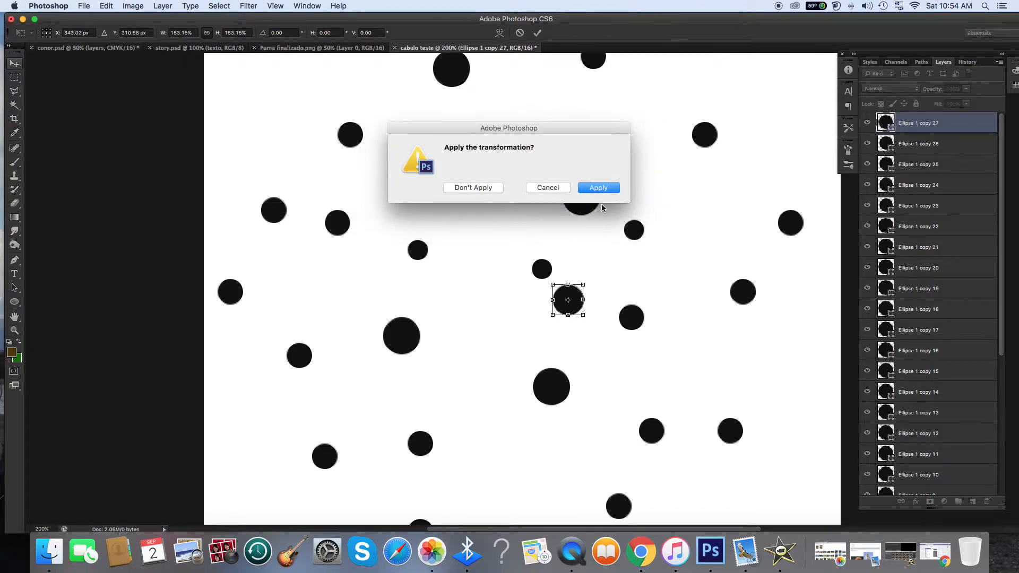
{"action": "left_click", "coordinate": [599, 189]}
Step: Move the enlarged copy down to the canvas's lower area, beneath the large circle below center
{"action": "key", "text": "super+h"}
{"action": "key", "text": "super+minus"}
{"action": "key", "text": "super+minus"}
{"action": "key", "text": "super+minus"}
{"action": "left_click_drag", "start_coordinate": [539, 289], "coordinate": [538, 333]}
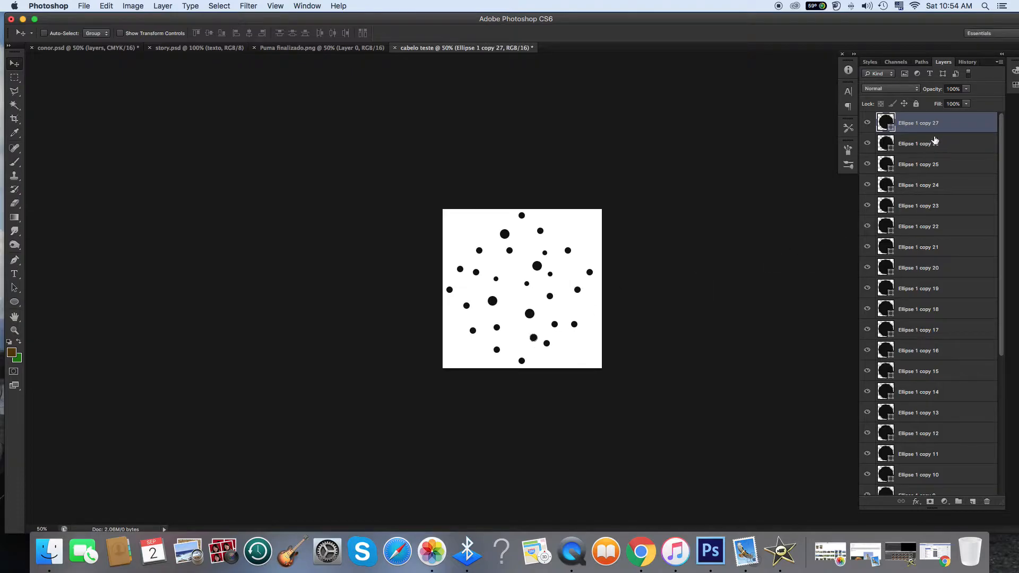
Step: Duplicate the enlarged circle beneath the large lower circle and place the copy in the canvas's lower-left area
{"action": "right_click", "coordinate": [935, 140]}
{"action": "left_click", "coordinate": [899, 143]}
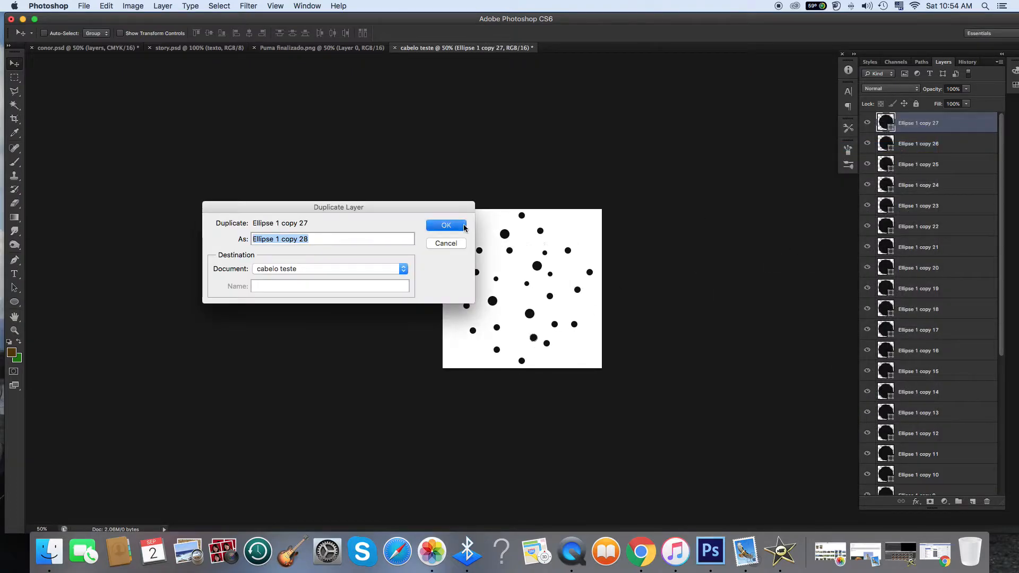
{"action": "left_click", "coordinate": [463, 228]}
{"action": "left_click_drag", "start_coordinate": [543, 348], "coordinate": [486, 358]}
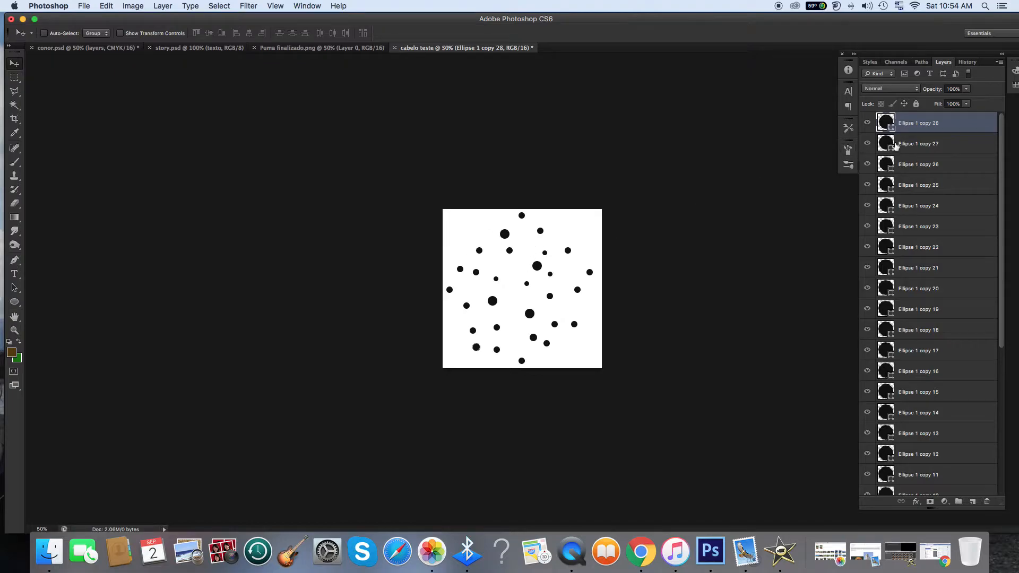
Step: Duplicate the lower-left circle and place the copy beside the large circle in the canvas's upper-left area
{"action": "right_click", "coordinate": [926, 126]}
{"action": "left_click", "coordinate": [908, 153]}
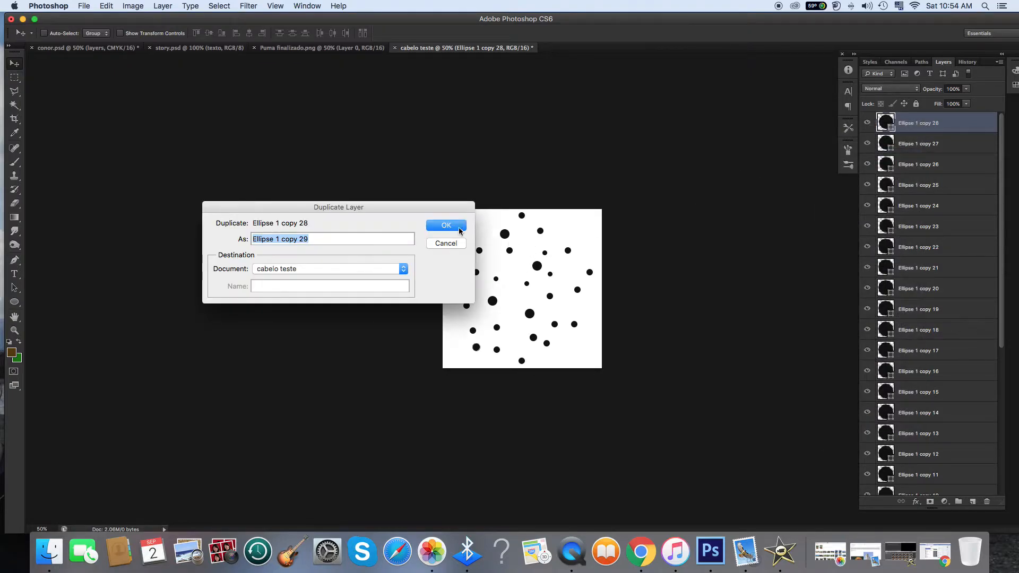
{"action": "left_click", "coordinate": [446, 225]}
{"action": "left_click_drag", "start_coordinate": [499, 334], "coordinate": [511, 212]}
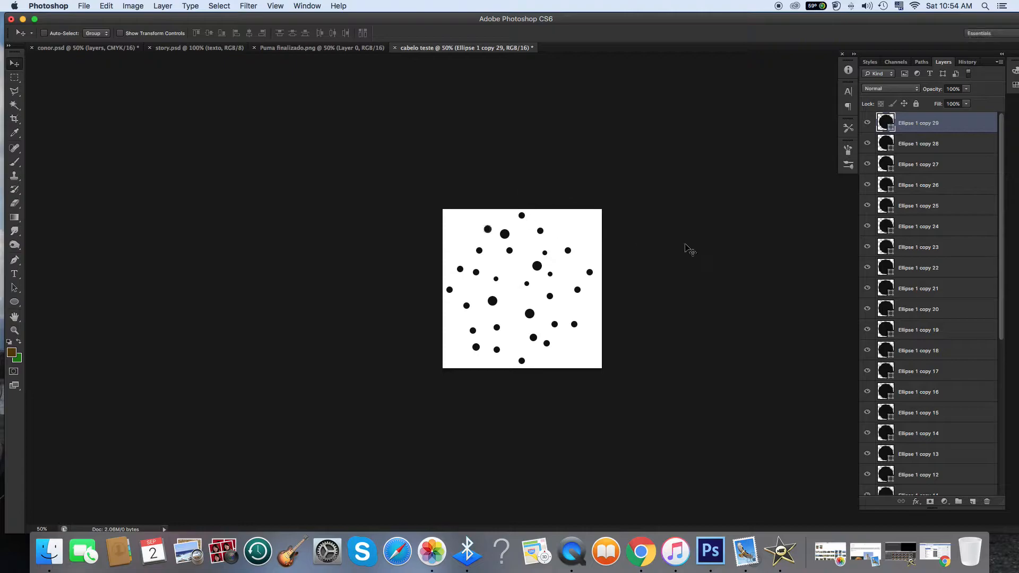
Step: Define the dot pattern as a brush preset named "cabelo teste"
{"action": "left_click", "coordinate": [14, 330]}
{"action": "left_click", "coordinate": [597, 289]}
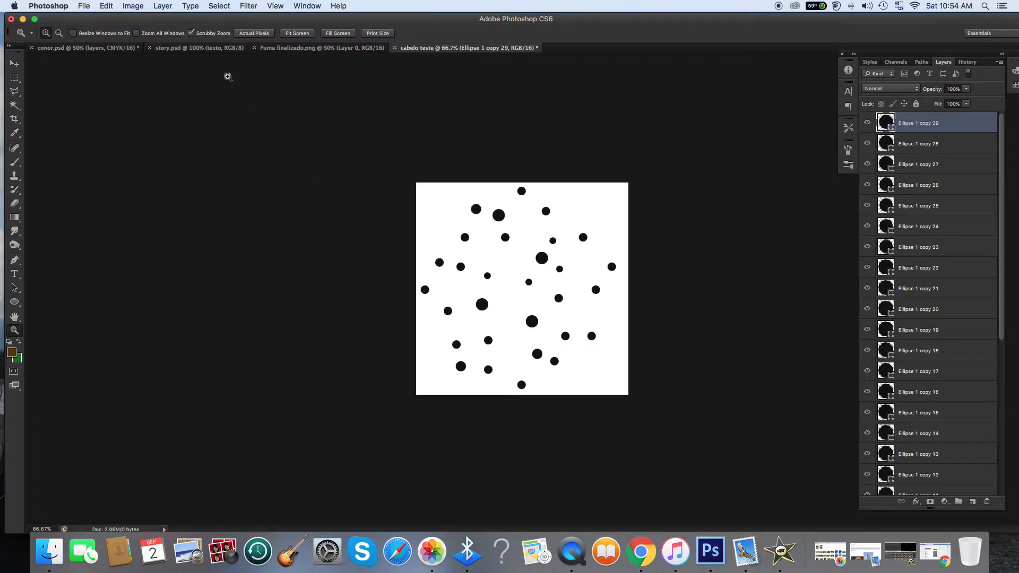
{"action": "left_click", "coordinate": [104, 7]}
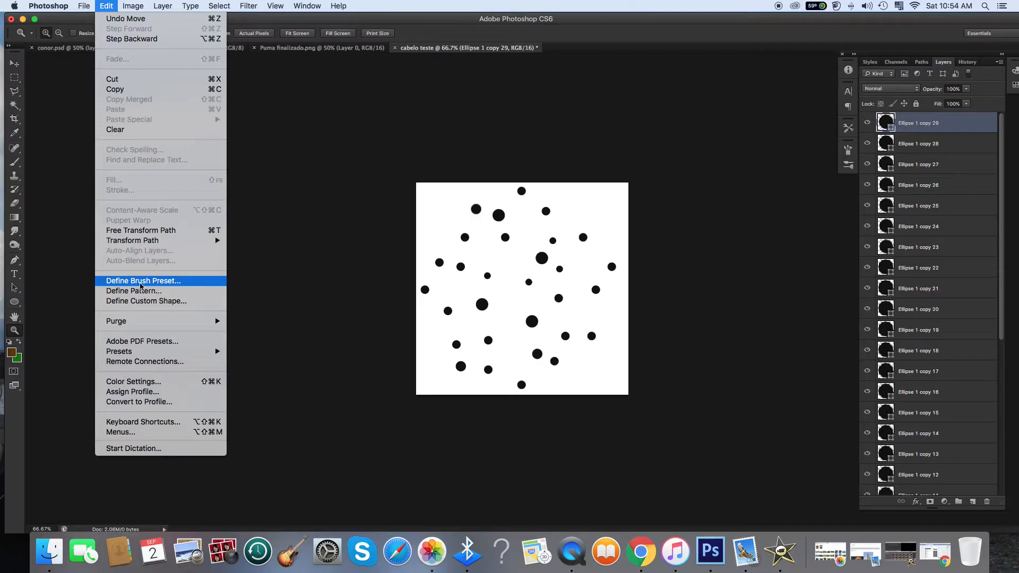
{"action": "left_click", "coordinate": [127, 284]}
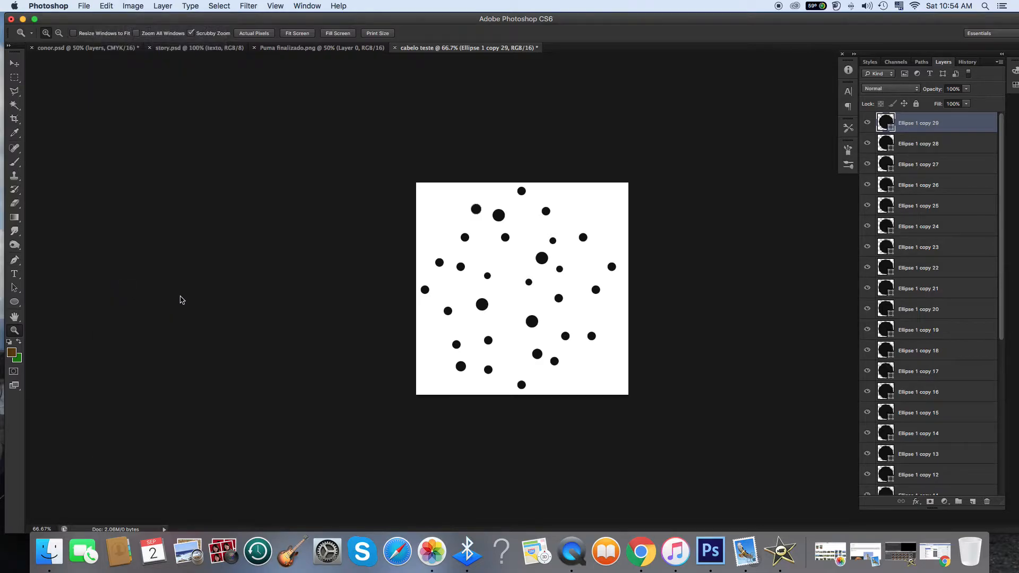
{"action": "left_click", "coordinate": [480, 251]}
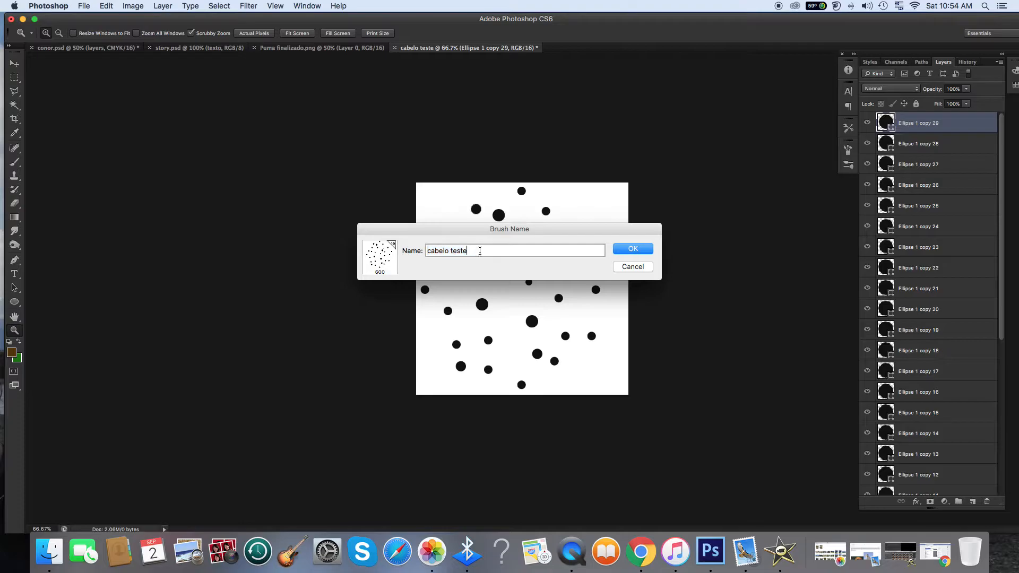
{"action": "left_click", "coordinate": [648, 249]}
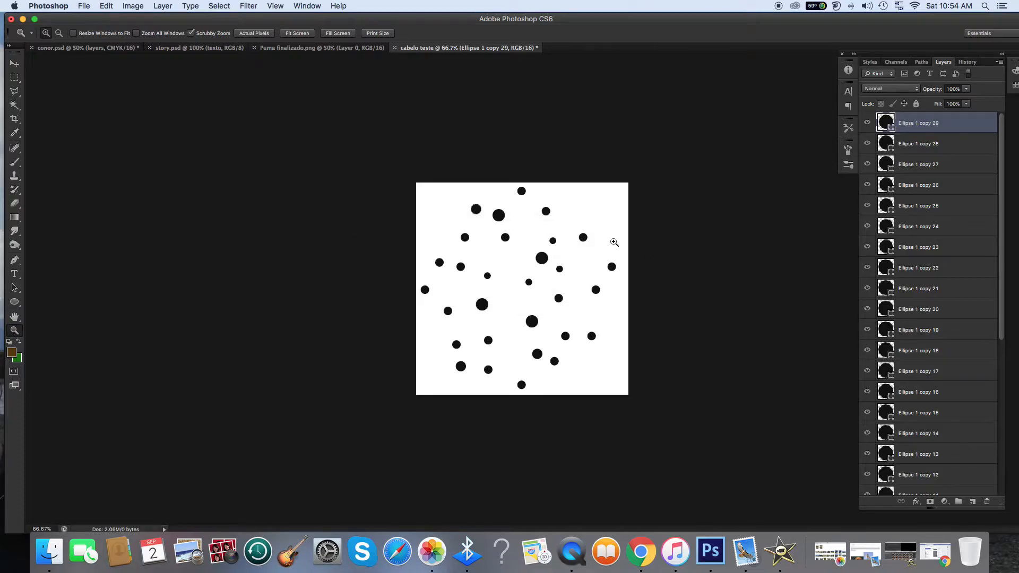
Step: Create a new document named "cabelo" from the International Paper preset at A4 size
{"action": "left_click", "coordinate": [88, 8]}
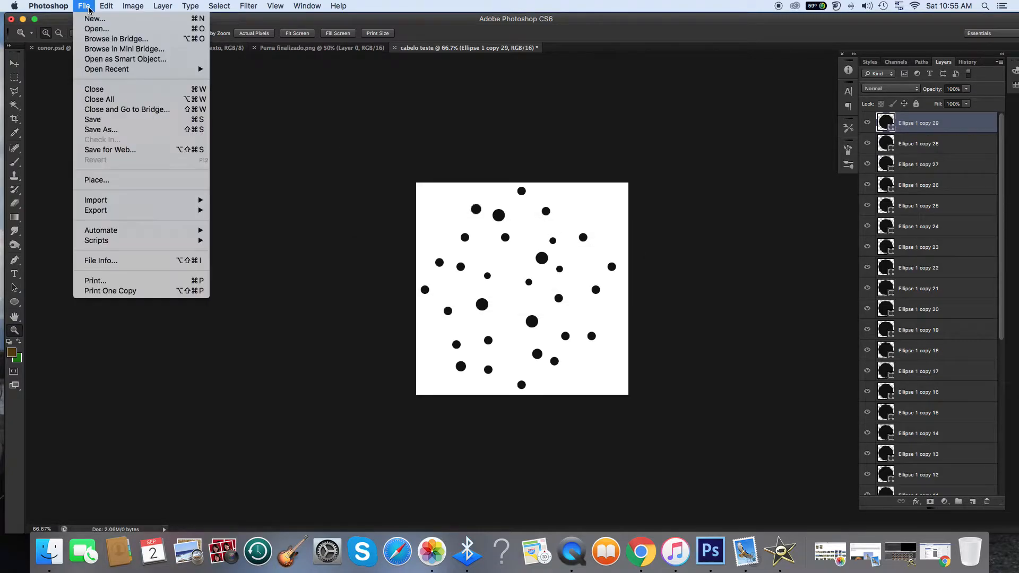
{"action": "left_click", "coordinate": [90, 19]}
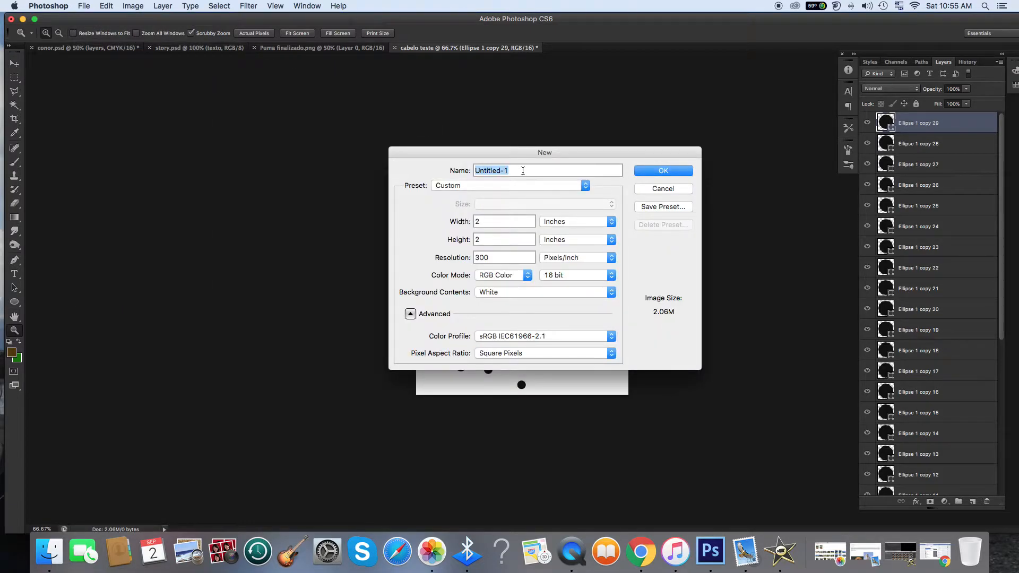
{"action": "type", "text": "cabelo"}
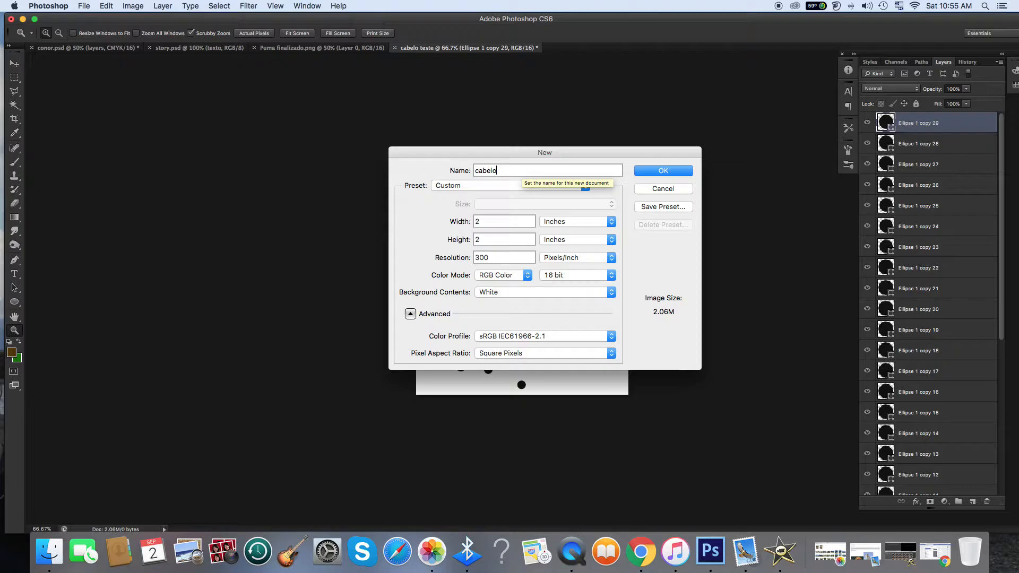
{"action": "left_click", "coordinate": [530, 186]}
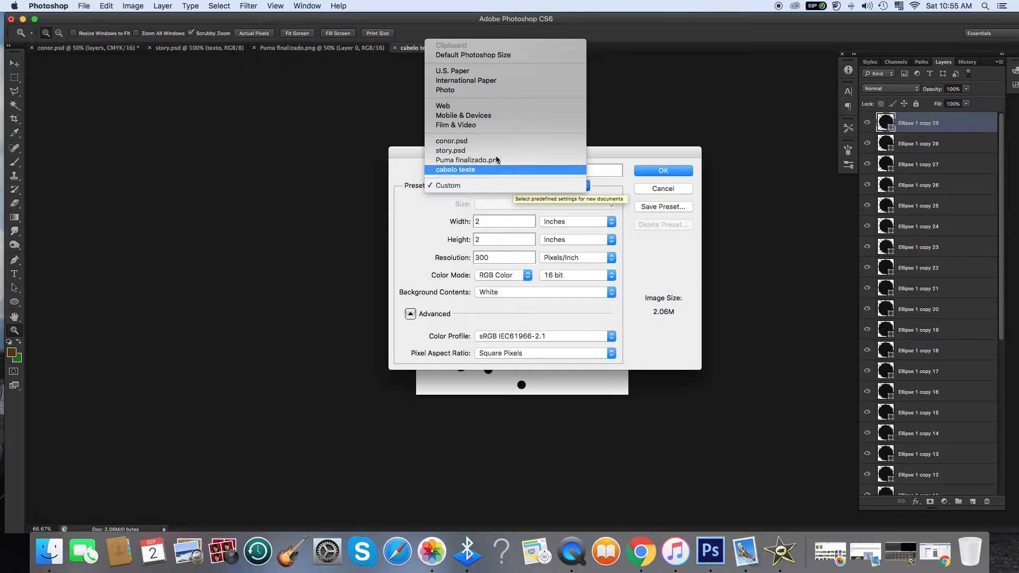
{"action": "left_click", "coordinate": [479, 81]}
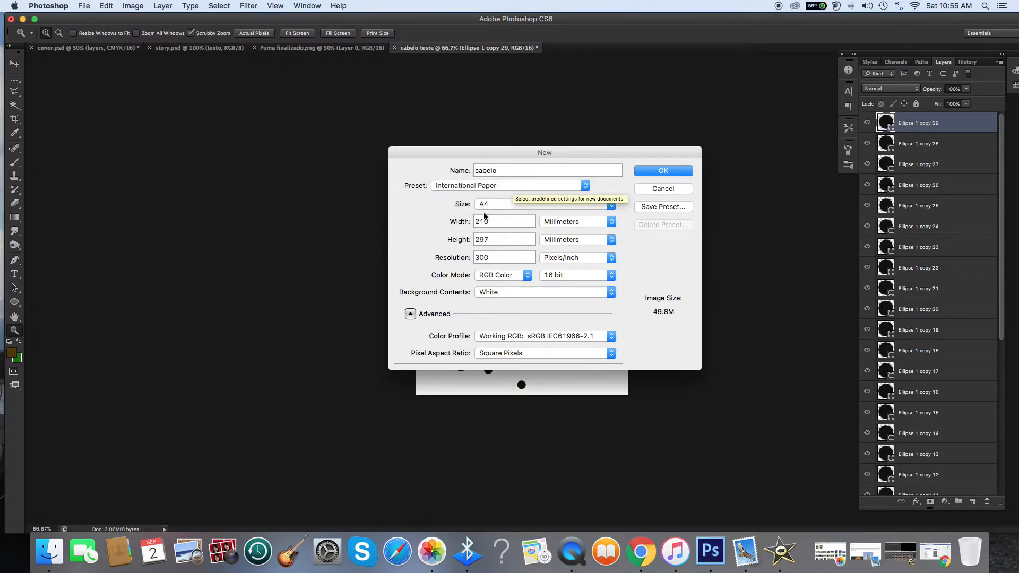
{"action": "left_click", "coordinate": [663, 171]}
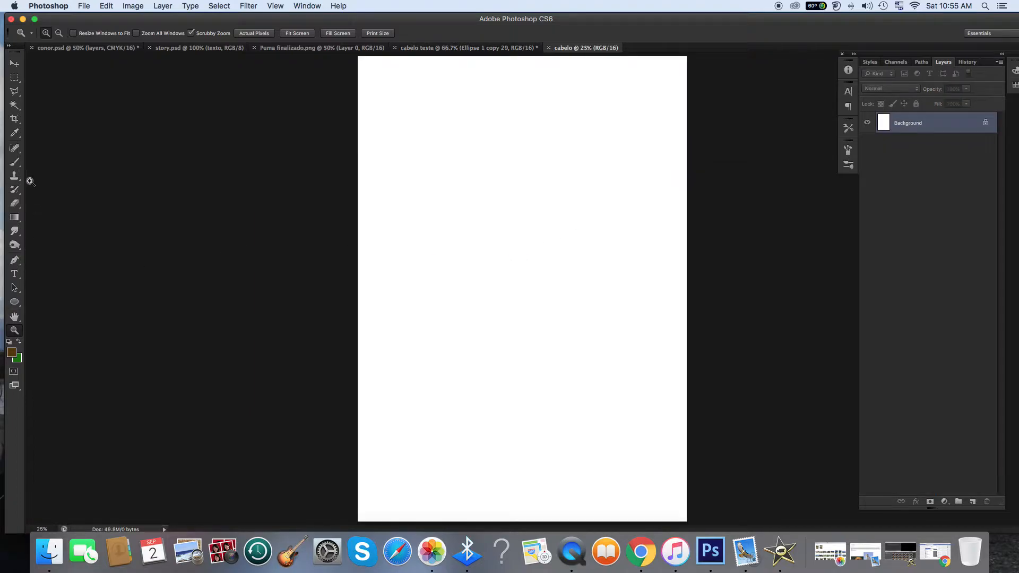
{"action": "left_click", "coordinate": [17, 164]}
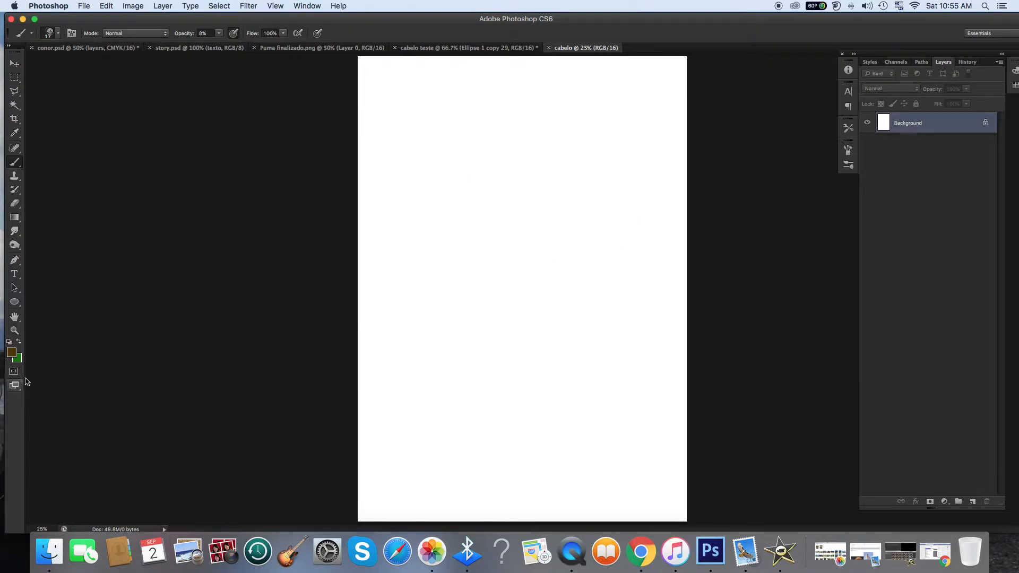
{"action": "left_click", "coordinate": [14, 330]}
{"action": "left_click", "coordinate": [421, 255]}
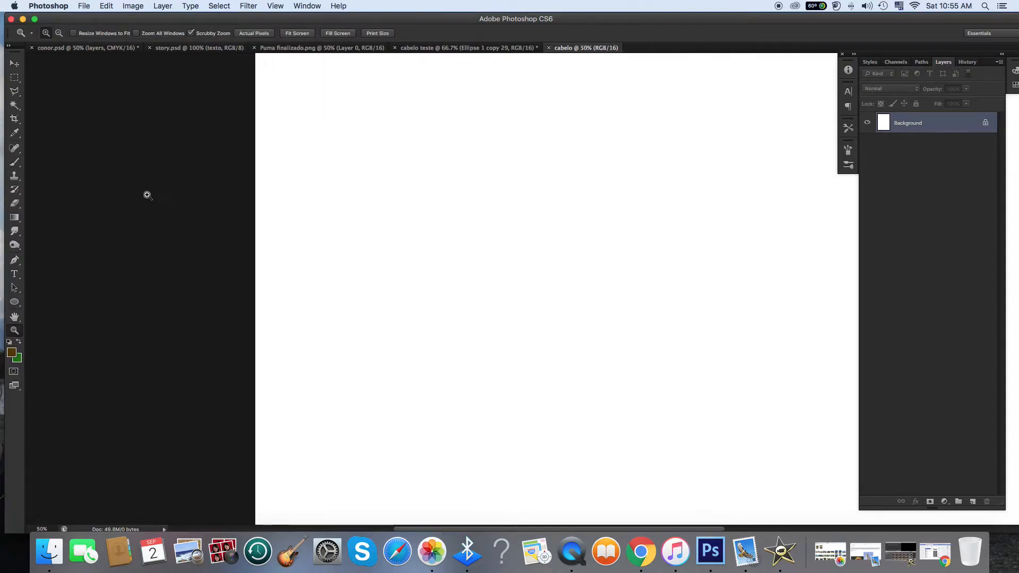
{"action": "left_click", "coordinate": [14, 162]}
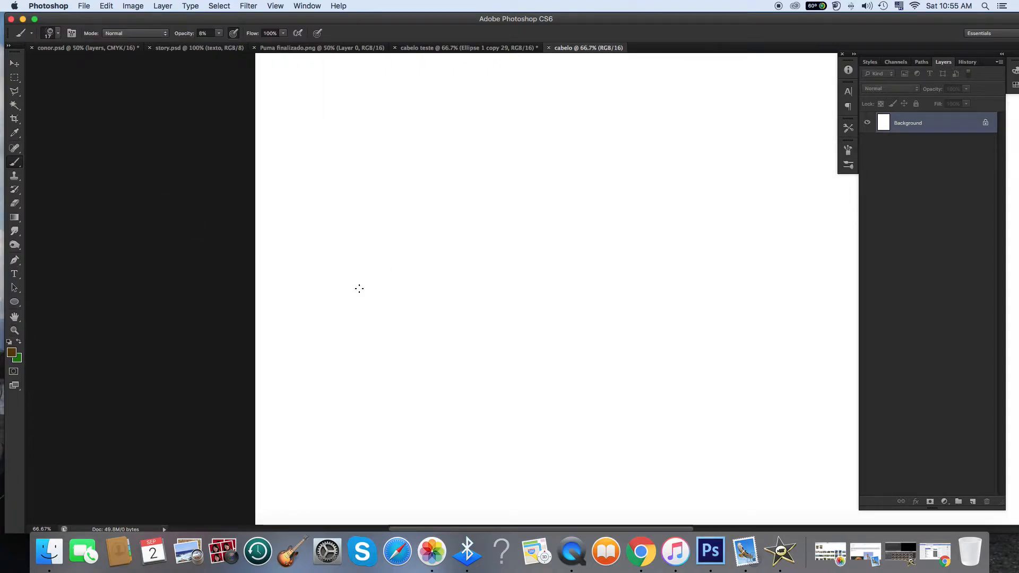
{"action": "key", "text": "super+plus"}
{"action": "key", "text": "super+plus"}
{"action": "key", "text": "super+plus"}
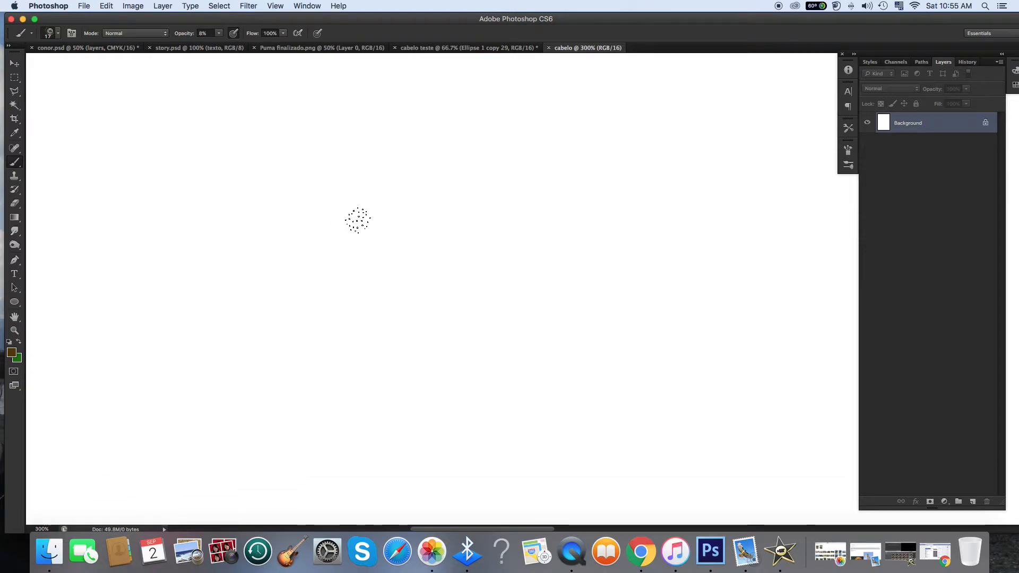
{"action": "key", "text": "super+plus"}
{"action": "key", "text": "super+plus"}
{"action": "key", "text": "super+plus"}
{"action": "key", "text": "super+1"}
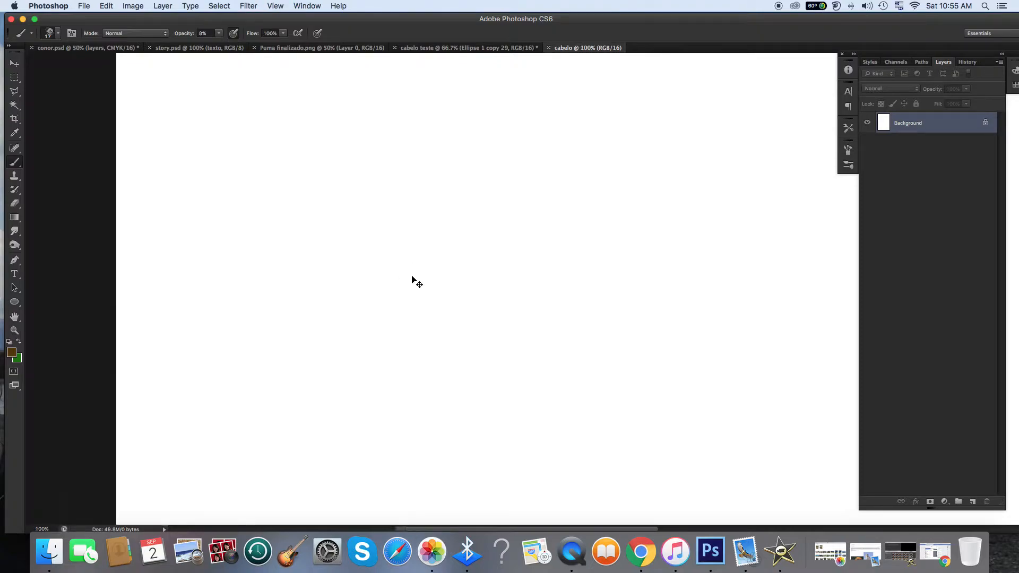
{"action": "key", "text": "super+minus"}
{"action": "left_click", "coordinate": [15, 330]}
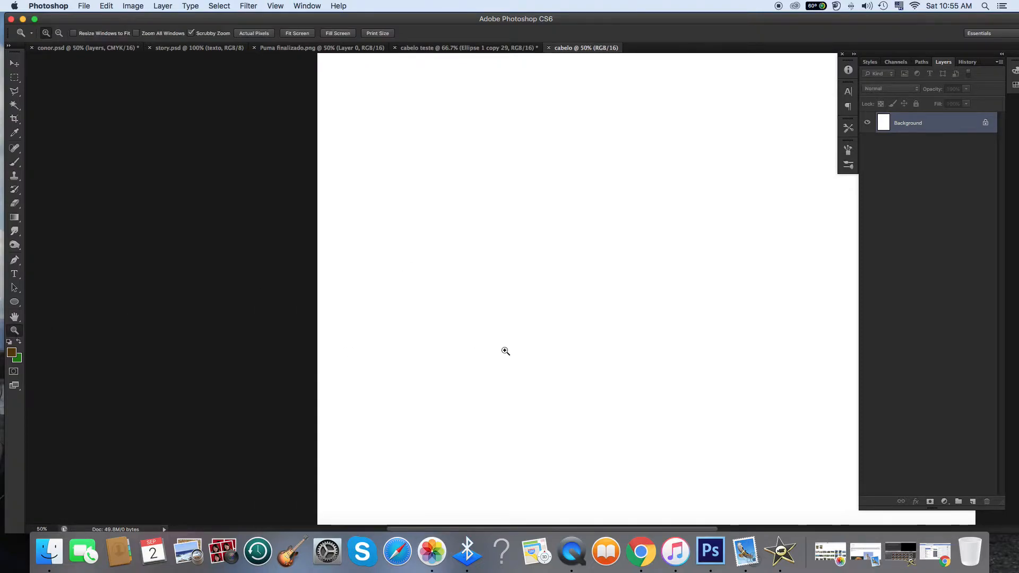
{"action": "key", "text": "super+minus"}
Step: Activate the Brush tool and choose the "cabelo teste" brush tip at 600 px
{"action": "left_click", "coordinate": [16, 163]}
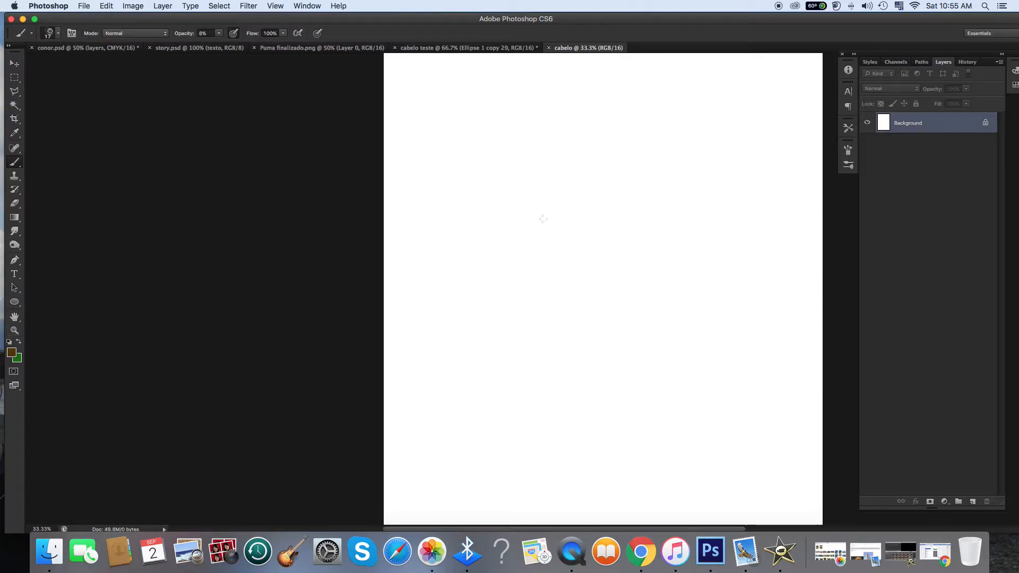
{"action": "scroll", "coordinate": [557, 223], "scroll_direction": "right", "scroll_amount": 5}
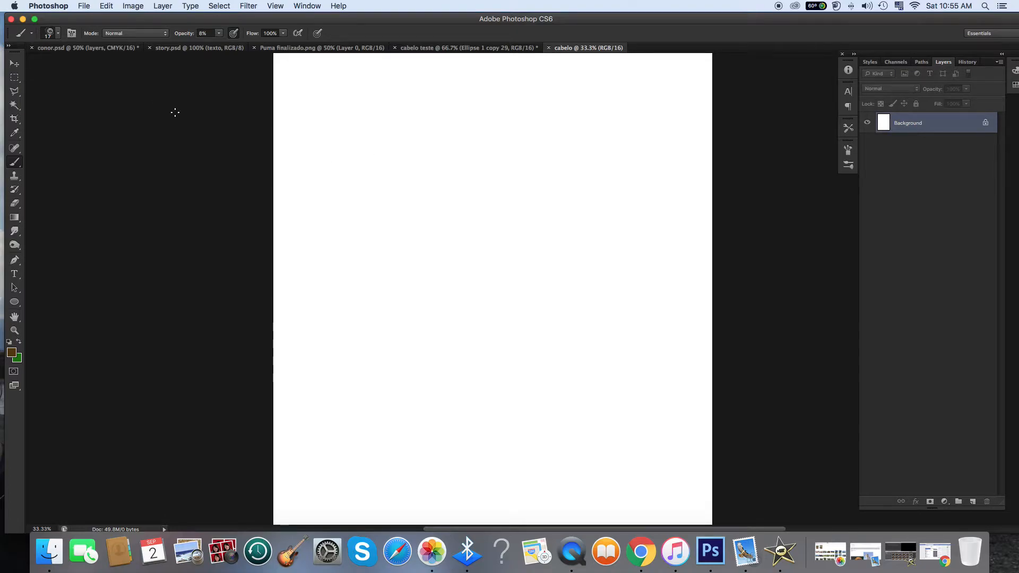
{"action": "left_click", "coordinate": [58, 34]}
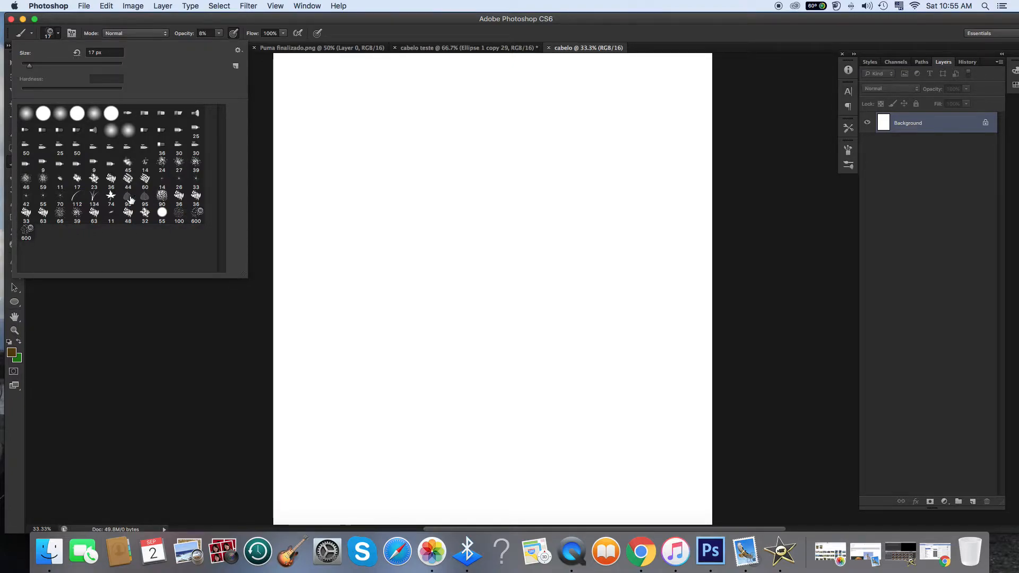
{"action": "left_click", "coordinate": [27, 233]}
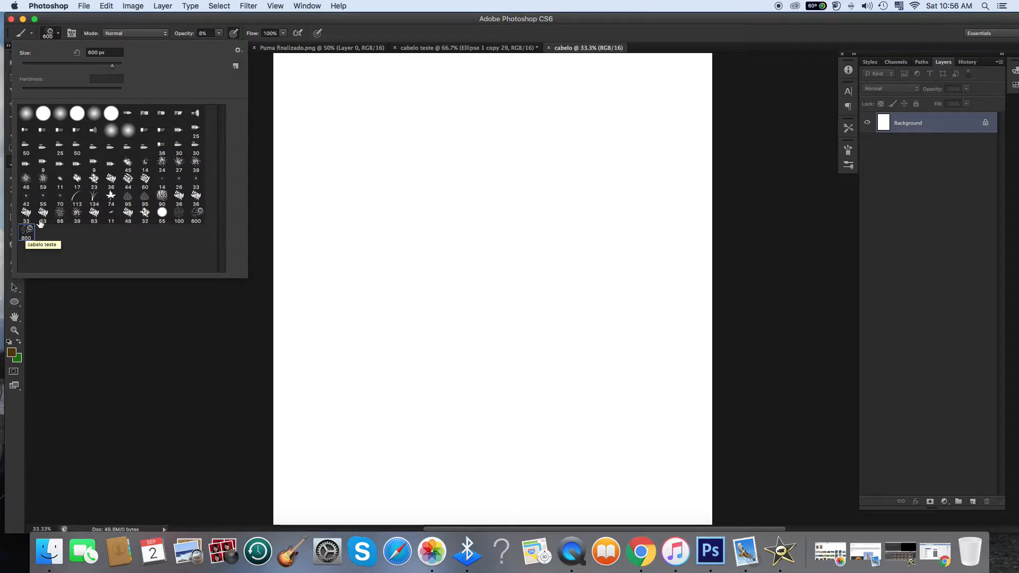
{"action": "left_click", "coordinate": [170, 29]}
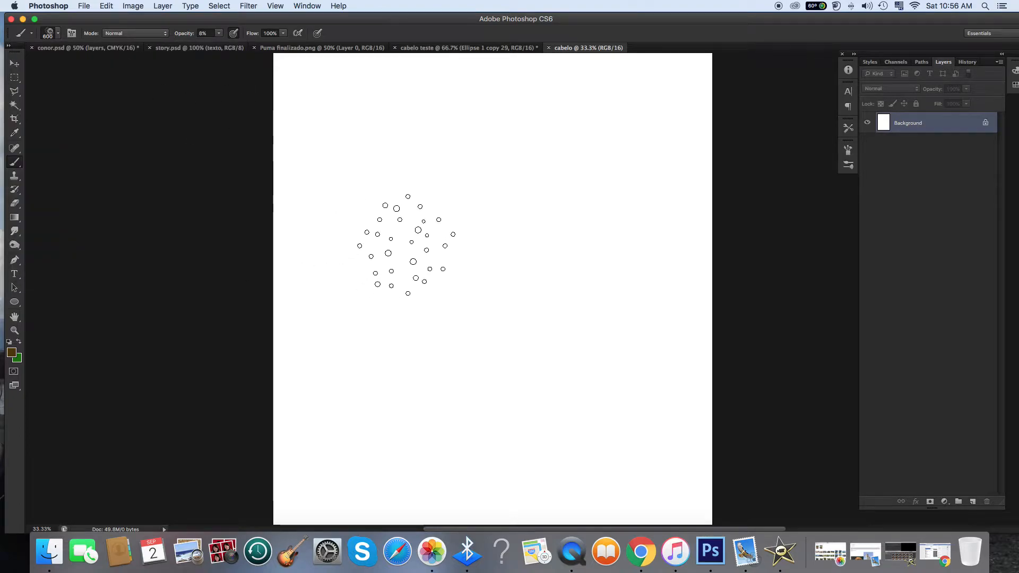
Step: Set the brush opacity to 42%, painting a test stroke on the page before and after the change and undoing both
{"action": "mouse_move", "coordinate": [439, 271]}
{"action": "left_mouse_down"}
{"action": "mouse_move", "coordinate": [460, 357]}
{"action": "mouse_move", "coordinate": [432, 221]}
{"action": "mouse_move", "coordinate": [420, 211]}
{"action": "left_mouse_up"}
{"action": "key", "text": "super+z"}
{"action": "left_click_drag", "start_coordinate": [217, 36], "coordinate": [239, 44]}
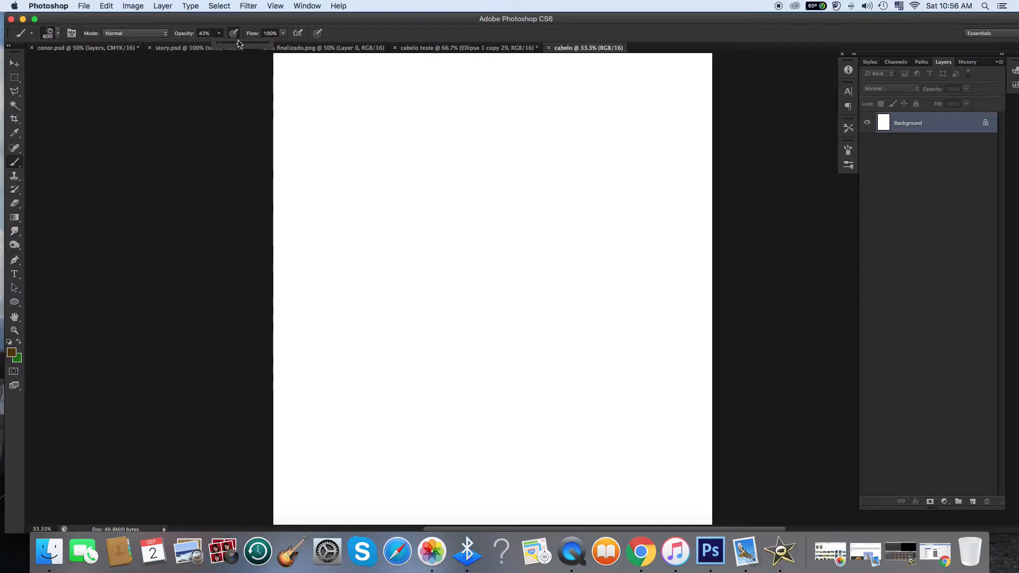
{"action": "mouse_move", "coordinate": [467, 197]}
{"action": "left_mouse_down"}
{"action": "mouse_move", "coordinate": [485, 352]}
{"action": "mouse_move", "coordinate": [441, 203]}
{"action": "mouse_move", "coordinate": [489, 375]}
{"action": "mouse_move", "coordinate": [418, 203]}
{"action": "mouse_move", "coordinate": [475, 381]}
{"action": "mouse_move", "coordinate": [432, 226]}
{"action": "mouse_move", "coordinate": [430, 174]}
{"action": "mouse_move", "coordinate": [477, 275]}
{"action": "mouse_move", "coordinate": [497, 372]}
{"action": "mouse_move", "coordinate": [414, 235]}
{"action": "mouse_move", "coordinate": [404, 194]}
{"action": "mouse_move", "coordinate": [454, 391]}
{"action": "mouse_move", "coordinate": [413, 204]}
{"action": "mouse_move", "coordinate": [497, 371]}
{"action": "mouse_move", "coordinate": [446, 232]}
{"action": "mouse_move", "coordinate": [446, 193]}
{"action": "left_mouse_up"}
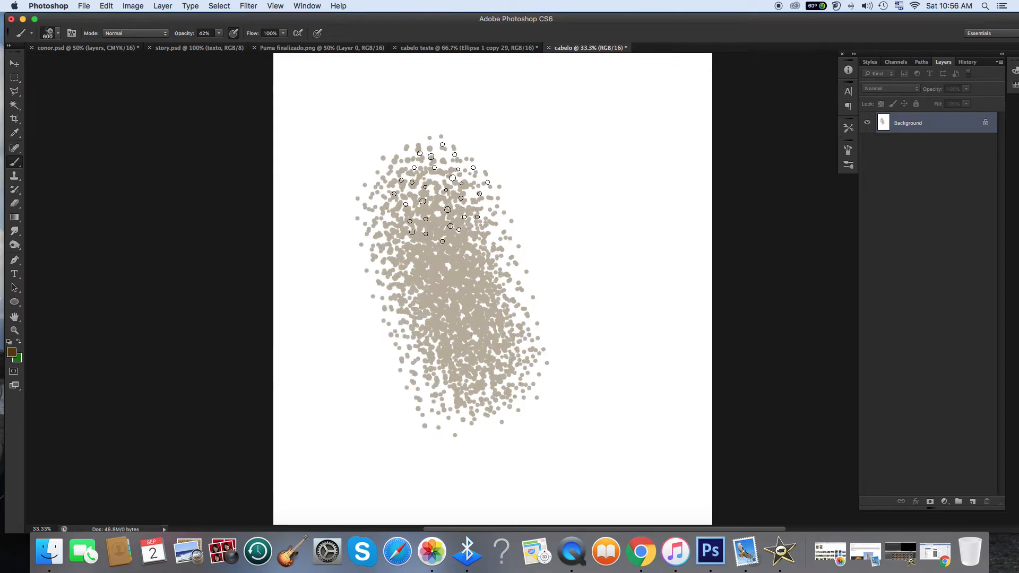
{"action": "key", "text": "super+z"}
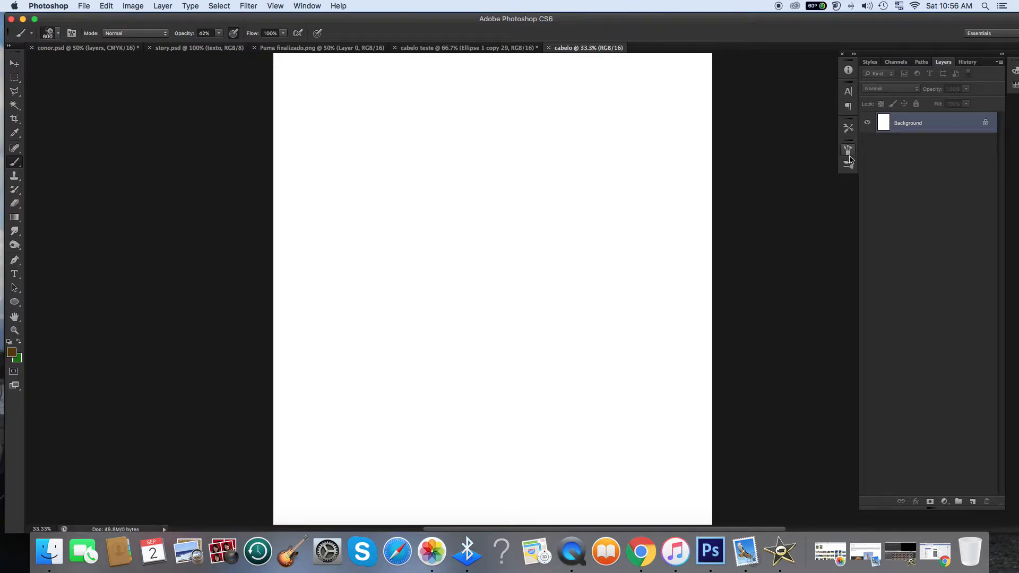
Step: Set the spacing of the "cabelo teste" brush tip to 1% in its tip shape settings
{"action": "left_click", "coordinate": [307, 6]}
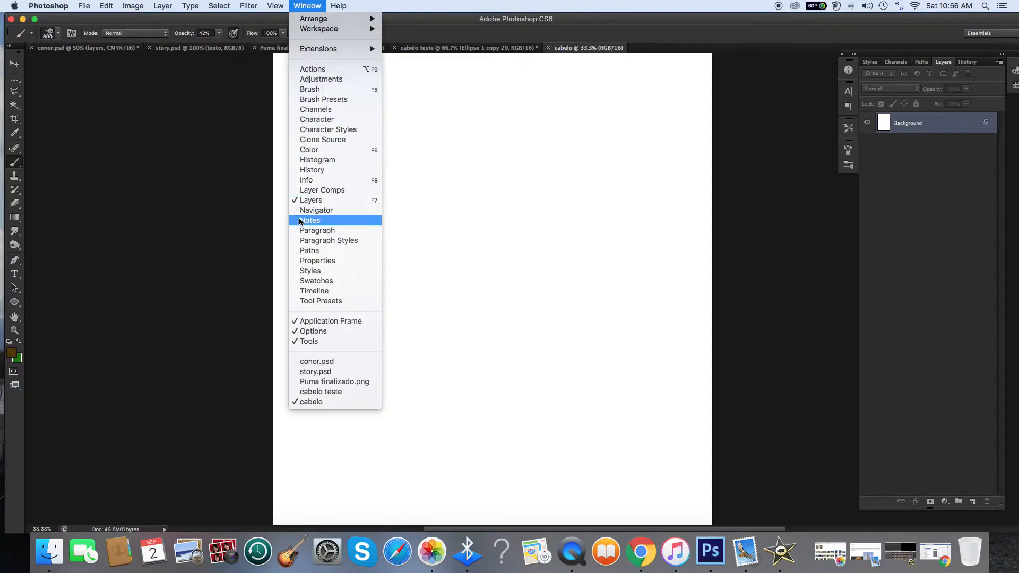
{"action": "left_click", "coordinate": [309, 101]}
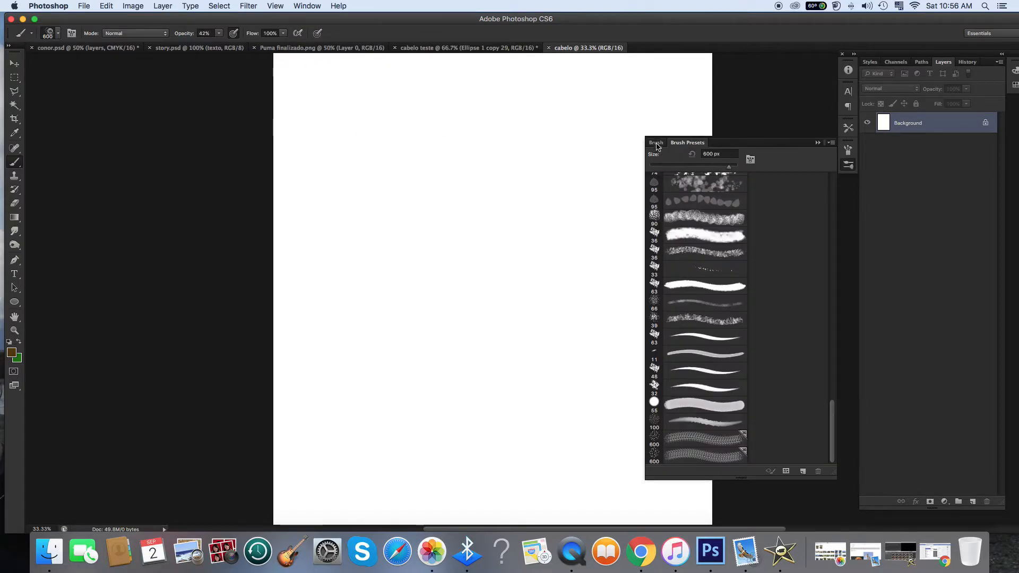
{"action": "left_click", "coordinate": [656, 143]}
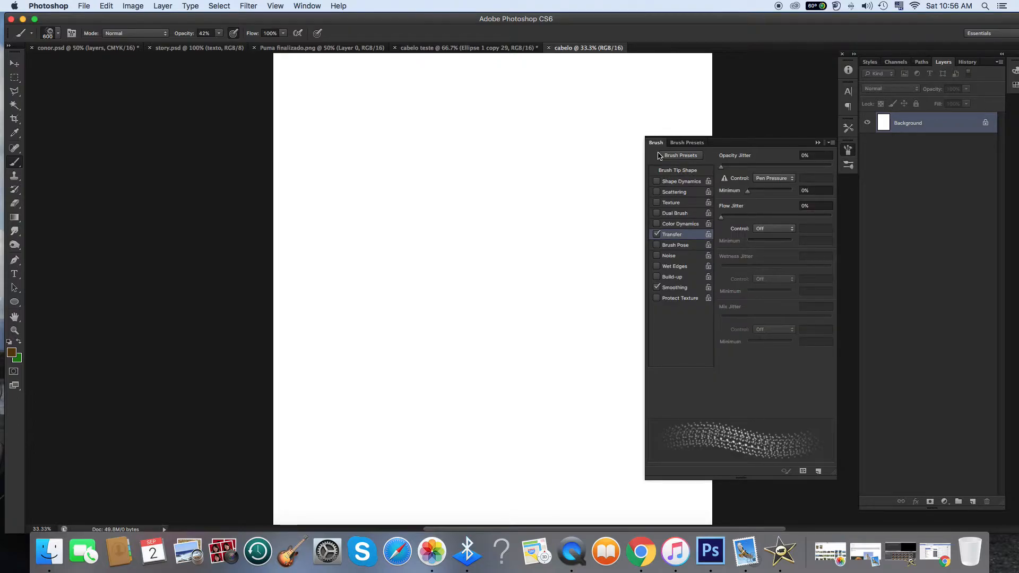
{"action": "left_click", "coordinate": [662, 172]}
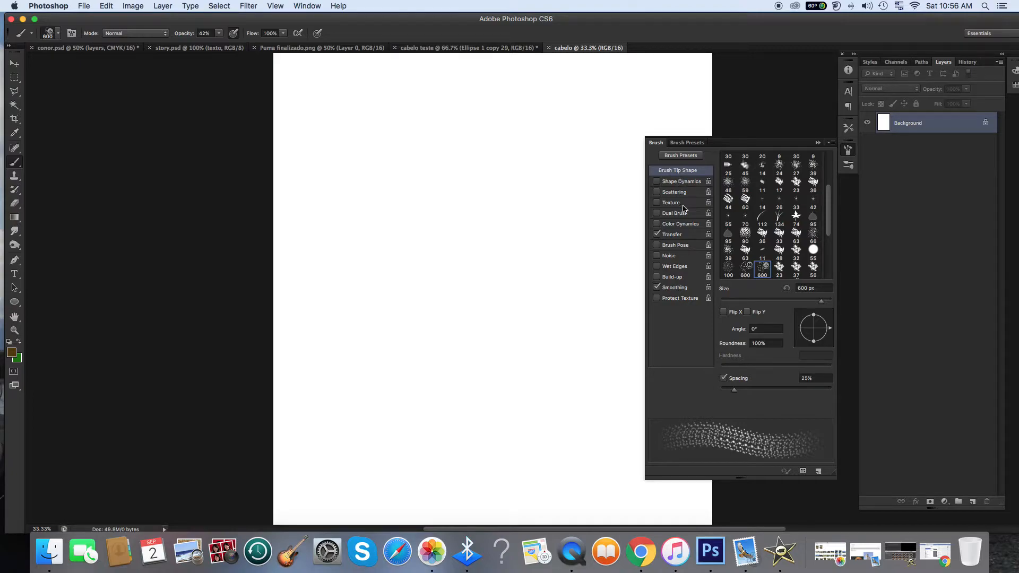
{"action": "left_click_drag", "start_coordinate": [735, 392], "coordinate": [719, 390]}
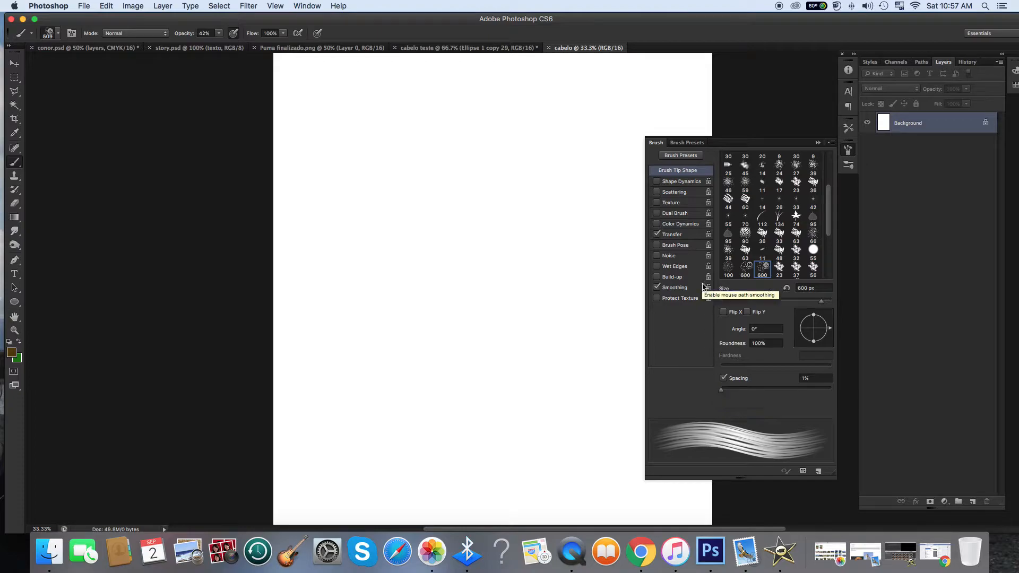
Step: Set the Opacity Jitter control to Pen Pressure in the brush's Transfer settings
{"action": "left_click", "coordinate": [674, 235]}
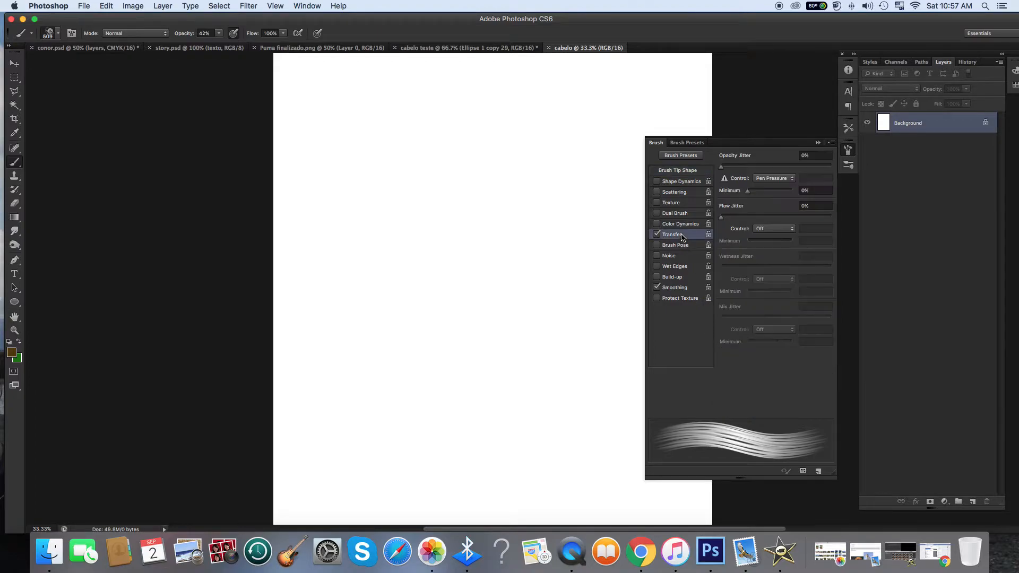
{"action": "left_click", "coordinate": [771, 181]}
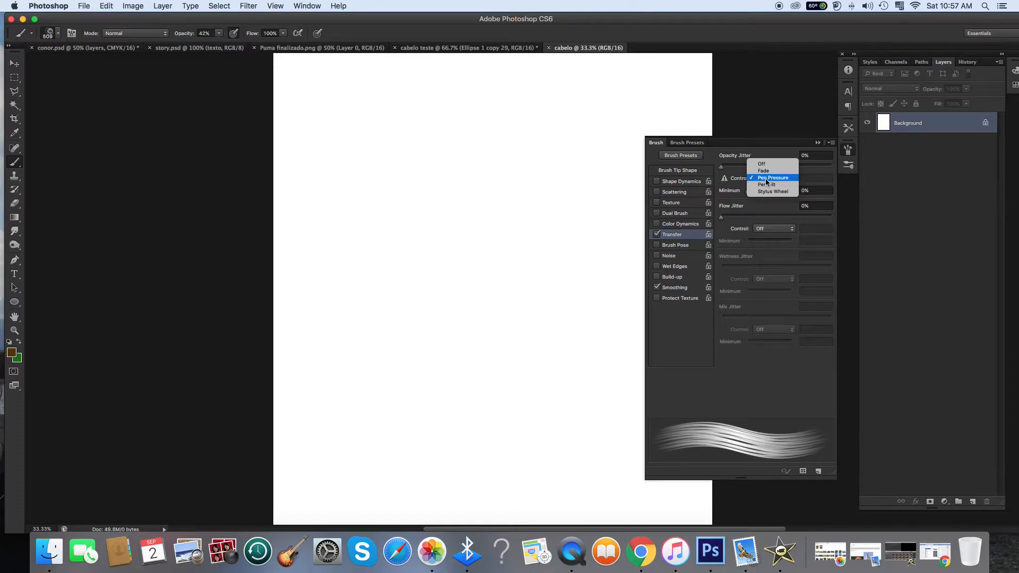
{"action": "left_click", "coordinate": [766, 180]}
Step: Paint a dense patch of test strokes down the page with the large hair brush and undo it
{"action": "mouse_move", "coordinate": [421, 201]}
{"action": "left_mouse_down"}
{"action": "mouse_move", "coordinate": [464, 400]}
{"action": "mouse_move", "coordinate": [428, 163]}
{"action": "mouse_move", "coordinate": [447, 325]}
{"action": "left_mouse_up"}
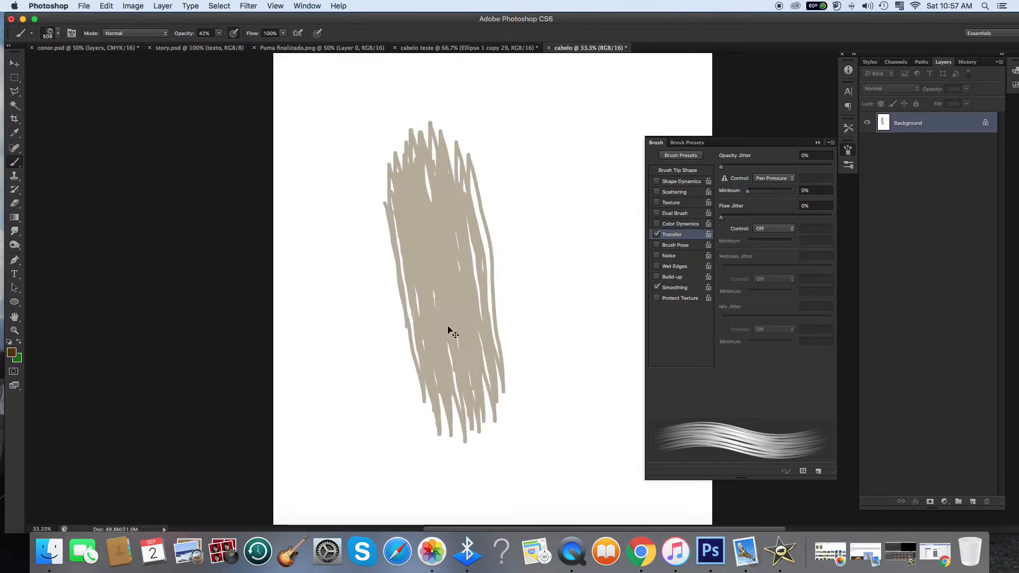
{"action": "key", "text": "super+minus"}
{"action": "key", "text": "super+minus"}
{"action": "key", "text": "super+shift+s"}
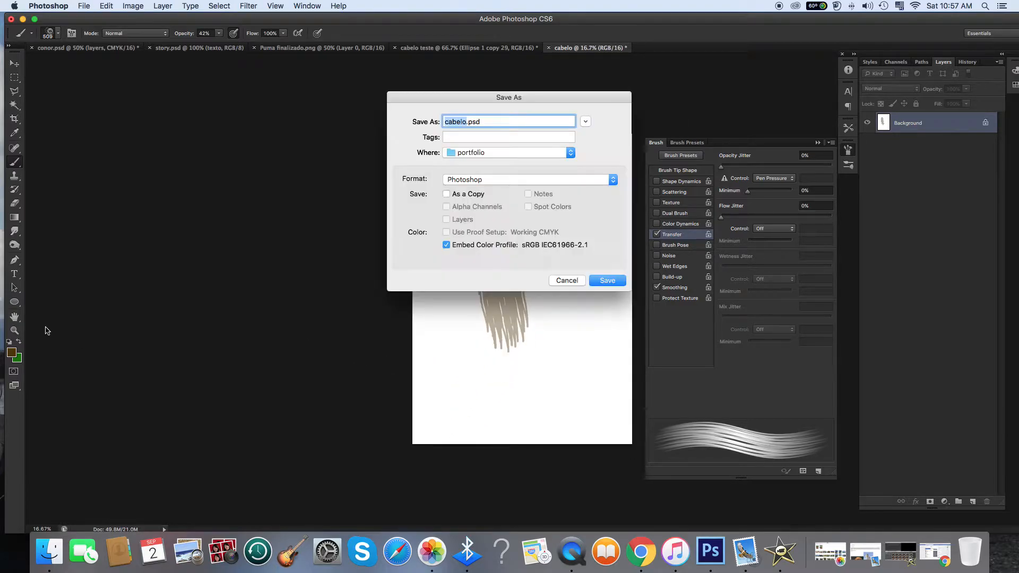
{"action": "left_click", "coordinate": [566, 280]}
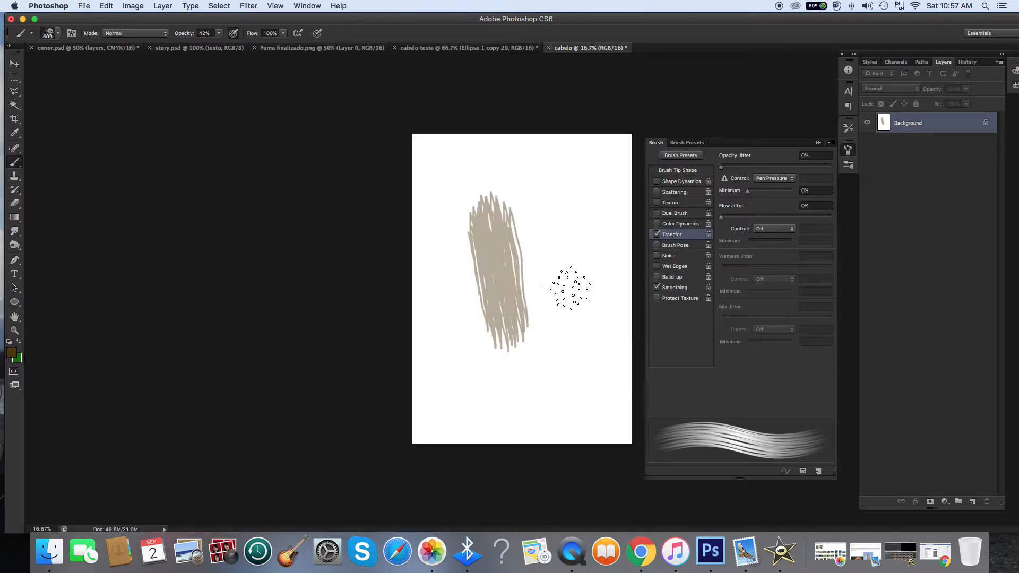
{"action": "key", "text": "super+z"}
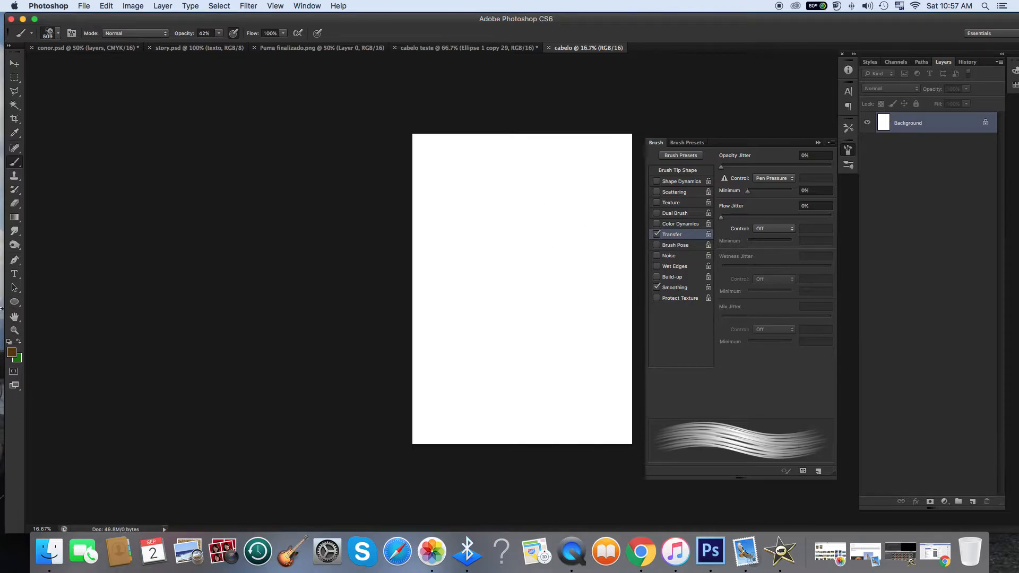
Step: Reduce the hair brush's size to 89 px
{"action": "left_click", "coordinate": [14, 330]}
{"action": "left_click", "coordinate": [524, 281]}
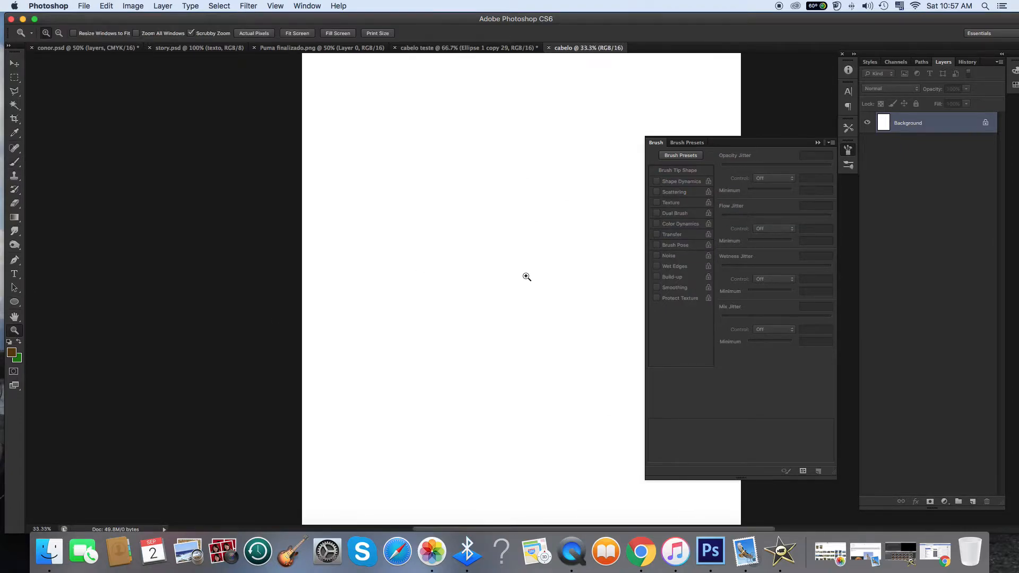
{"action": "left_click", "coordinate": [497, 257]}
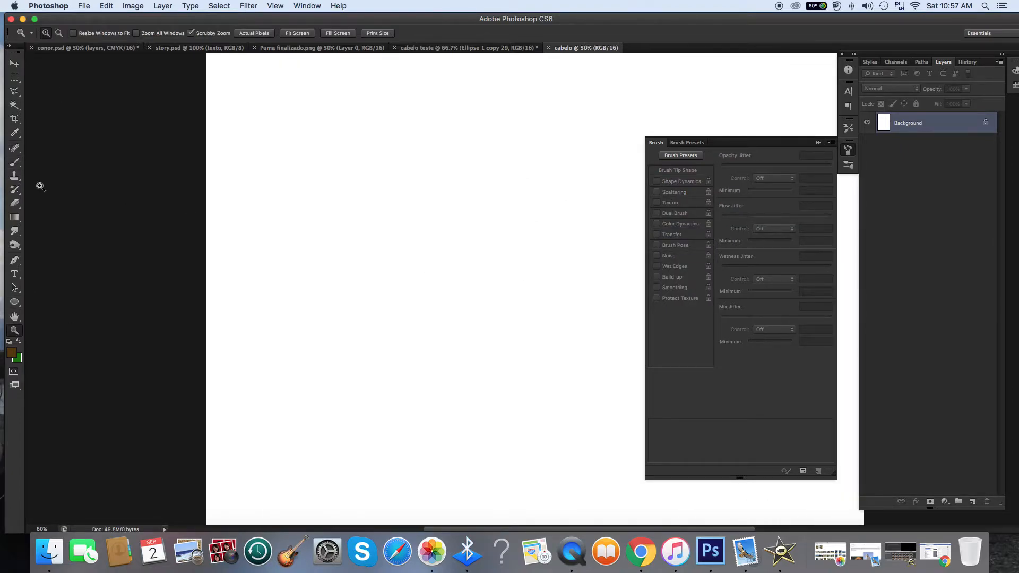
{"action": "left_click", "coordinate": [14, 162]}
{"action": "left_click", "coordinate": [56, 34]}
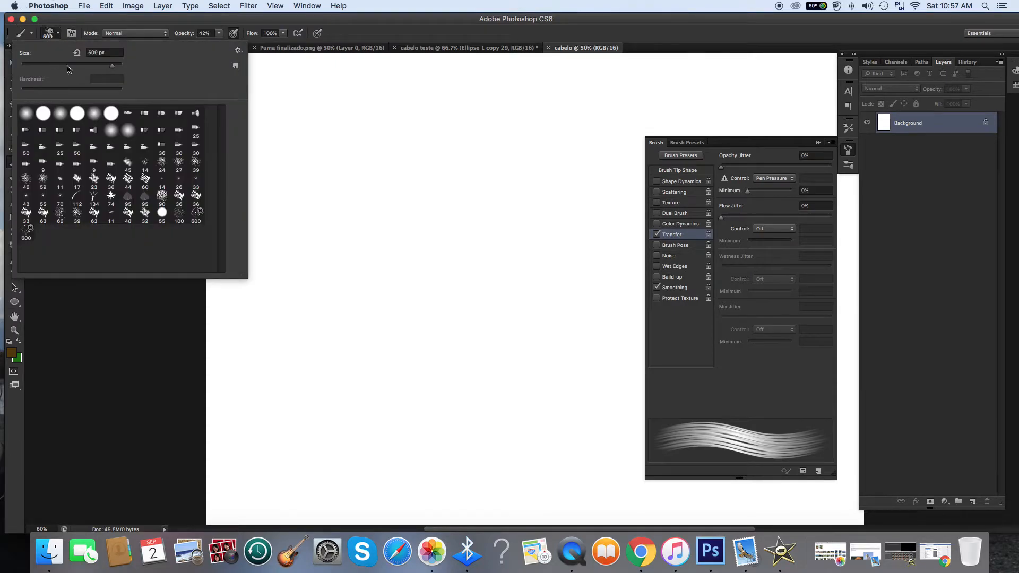
{"action": "left_click", "coordinate": [66, 65]}
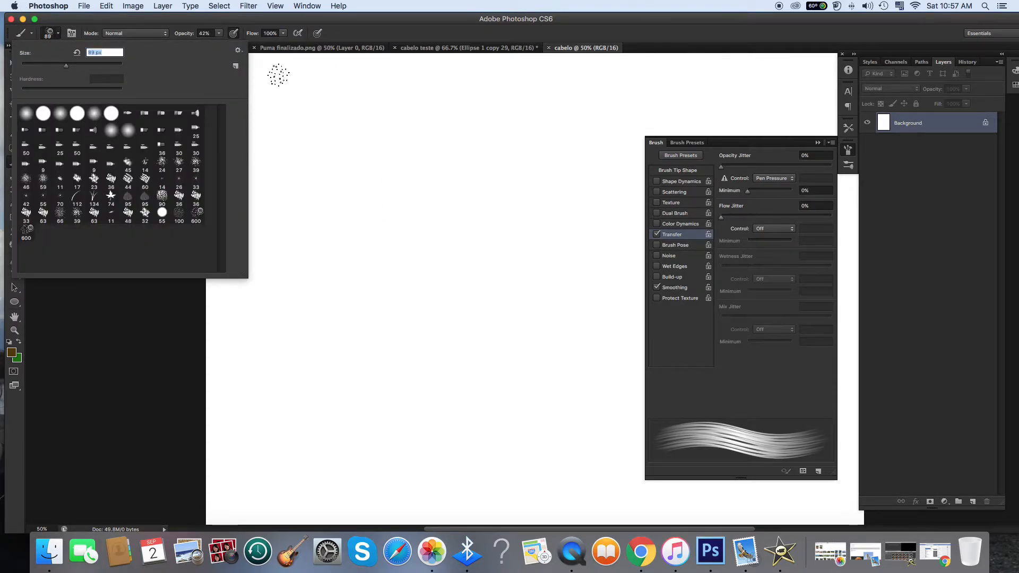
Step: Try a vertical hair stroke at 13% brush opacity and undo it
{"action": "left_click", "coordinate": [219, 33]}
{"action": "left_click_drag", "start_coordinate": [343, 154], "coordinate": [345, 305]}
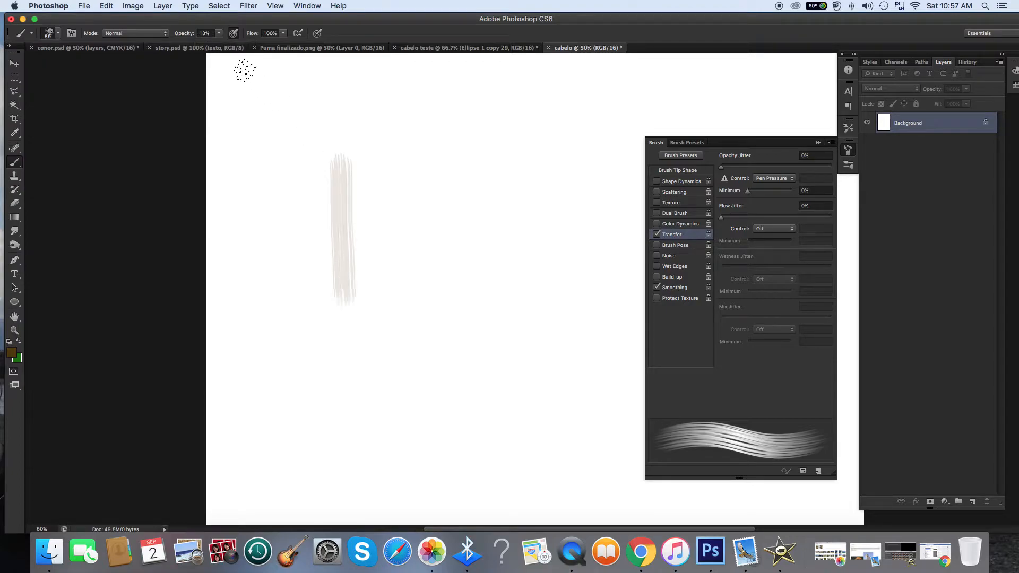
{"action": "key", "text": "super+z"}
Step: Lower the brush opacity to 8%, undo the trial strokes, and paint one slightly curved vertical hair stroke
{"action": "left_click", "coordinate": [219, 34]}
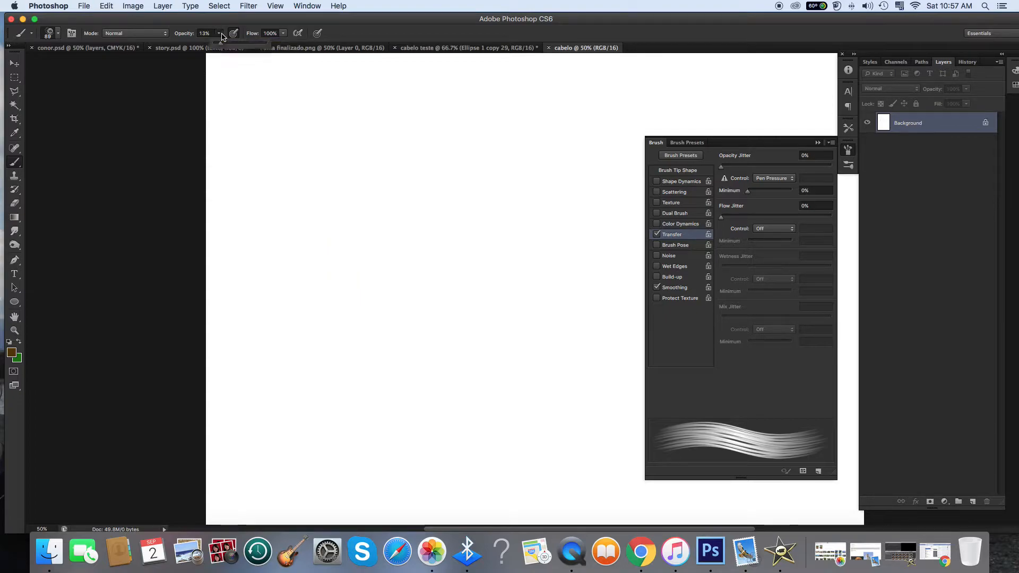
{"action": "left_click_drag", "start_coordinate": [343, 159], "coordinate": [378, 338]}
{"action": "left_click_drag", "start_coordinate": [371, 152], "coordinate": [400, 284]}
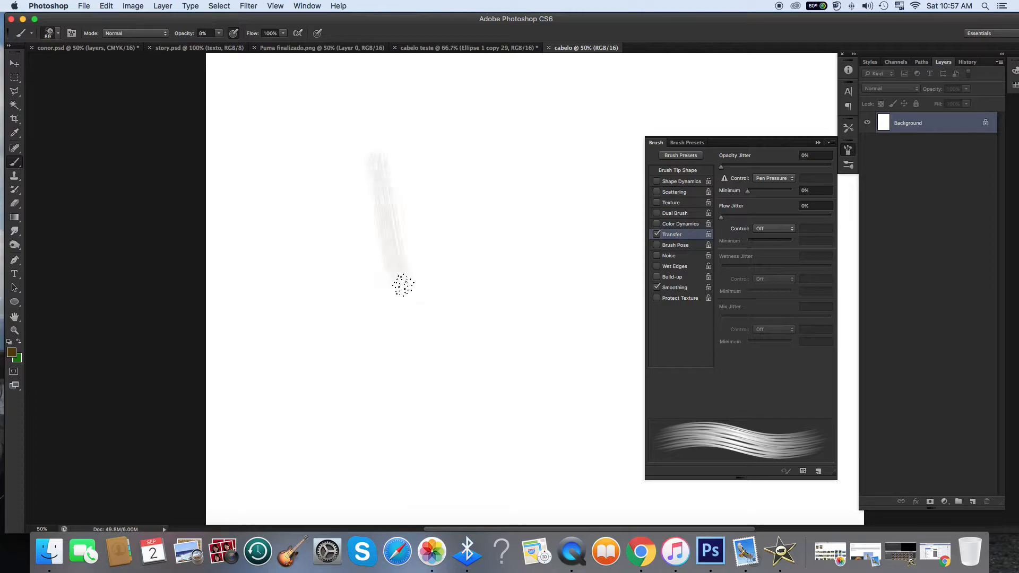
{"action": "key", "text": "super+z"}
{"action": "left_click_drag", "start_coordinate": [369, 162], "coordinate": [393, 313]}
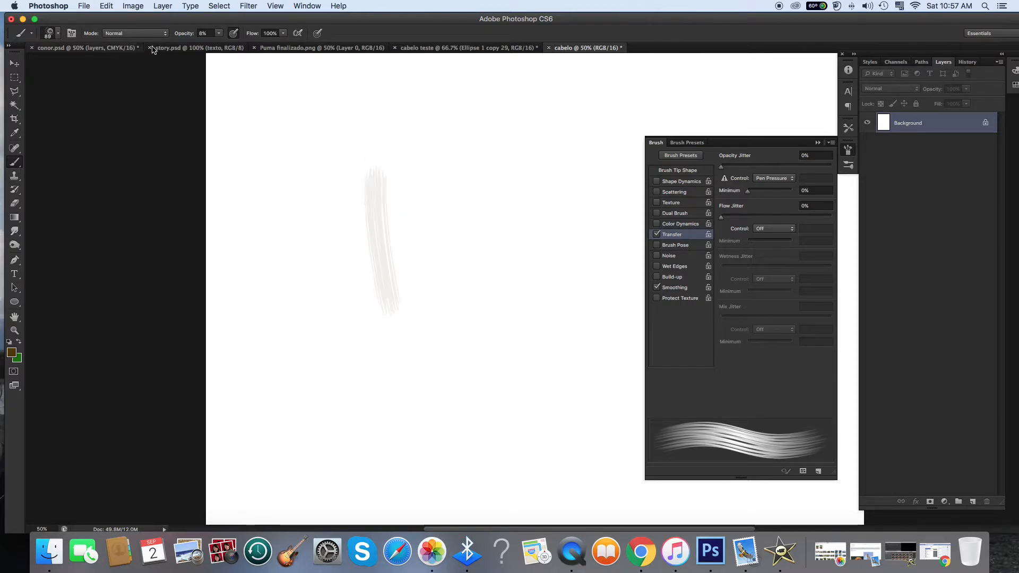
Step: Lower the brush opacity to 4% and build up a soft, slightly curved lock of hair with overlapping vertical strokes
{"action": "left_click", "coordinate": [219, 33]}
{"action": "left_click_drag", "start_coordinate": [218, 45], "coordinate": [215, 45]}
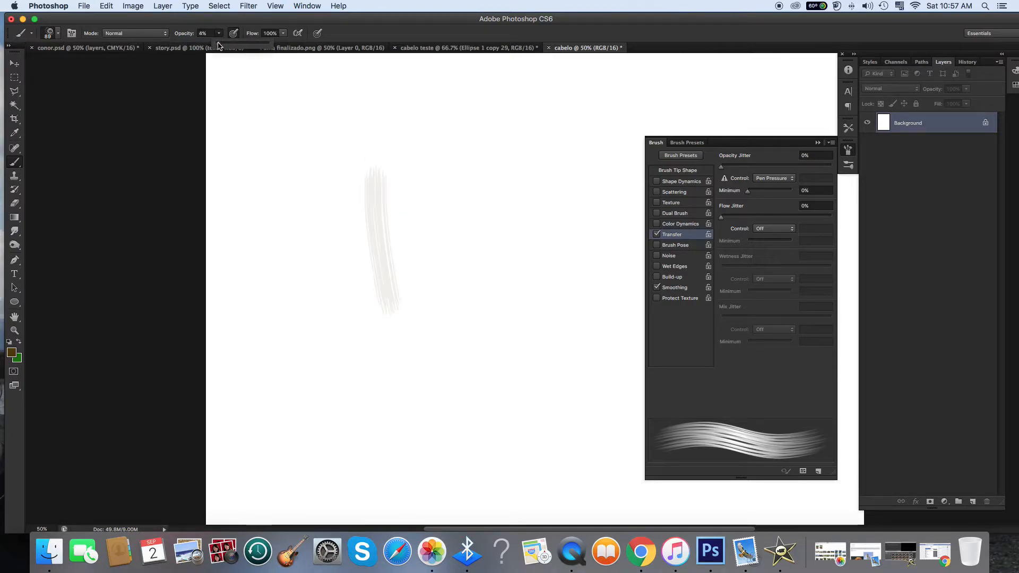
{"action": "mouse_move", "coordinate": [382, 164]}
{"action": "left_mouse_down"}
{"action": "mouse_move", "coordinate": [389, 309]}
{"action": "mouse_move", "coordinate": [374, 294]}
{"action": "mouse_move", "coordinate": [360, 174]}
{"action": "mouse_move", "coordinate": [371, 324]}
{"action": "mouse_move", "coordinate": [382, 262]}
{"action": "mouse_move", "coordinate": [388, 305]}
{"action": "left_mouse_up"}
{"action": "mouse_move", "coordinate": [374, 171]}
{"action": "left_mouse_down"}
{"action": "mouse_move", "coordinate": [378, 257]}
{"action": "mouse_move", "coordinate": [362, 167]}
{"action": "mouse_move", "coordinate": [365, 310]}
{"action": "left_mouse_up"}
{"action": "left_click_drag", "start_coordinate": [354, 193], "coordinate": [378, 344]}
{"action": "mouse_move", "coordinate": [337, 170]}
{"action": "left_mouse_down"}
{"action": "mouse_move", "coordinate": [337, 243]}
{"action": "mouse_move", "coordinate": [349, 248]}
{"action": "mouse_move", "coordinate": [337, 170]}
{"action": "mouse_move", "coordinate": [347, 297]}
{"action": "mouse_move", "coordinate": [341, 170]}
{"action": "mouse_move", "coordinate": [357, 307]}
{"action": "left_mouse_up"}
{"action": "mouse_move", "coordinate": [346, 173]}
{"action": "left_mouse_down"}
{"action": "mouse_move", "coordinate": [364, 296]}
{"action": "mouse_move", "coordinate": [348, 302]}
{"action": "left_mouse_up"}
{"action": "left_click_drag", "start_coordinate": [335, 171], "coordinate": [346, 340]}
{"action": "left_click_drag", "start_coordinate": [378, 175], "coordinate": [392, 310]}
{"action": "mouse_move", "coordinate": [357, 168]}
{"action": "left_mouse_down"}
{"action": "mouse_move", "coordinate": [362, 295]}
{"action": "mouse_move", "coordinate": [369, 266]}
{"action": "mouse_move", "coordinate": [339, 173]}
{"action": "mouse_move", "coordinate": [350, 327]}
{"action": "left_mouse_up"}
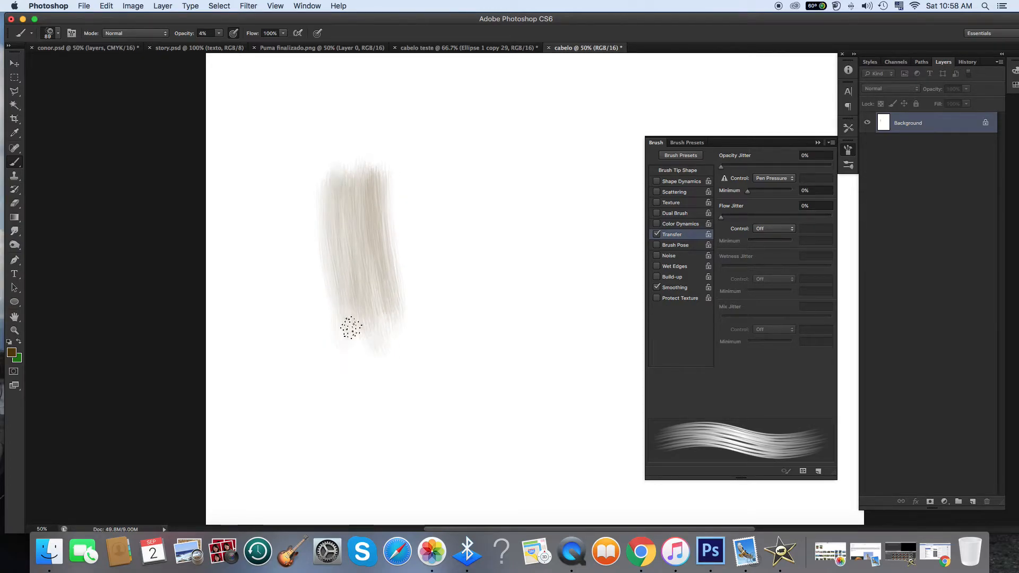
{"action": "left_click_drag", "start_coordinate": [329, 191], "coordinate": [356, 342]}
{"action": "mouse_move", "coordinate": [346, 175]}
{"action": "left_mouse_down"}
{"action": "mouse_move", "coordinate": [343, 212]}
{"action": "mouse_move", "coordinate": [371, 336]}
{"action": "left_mouse_up"}
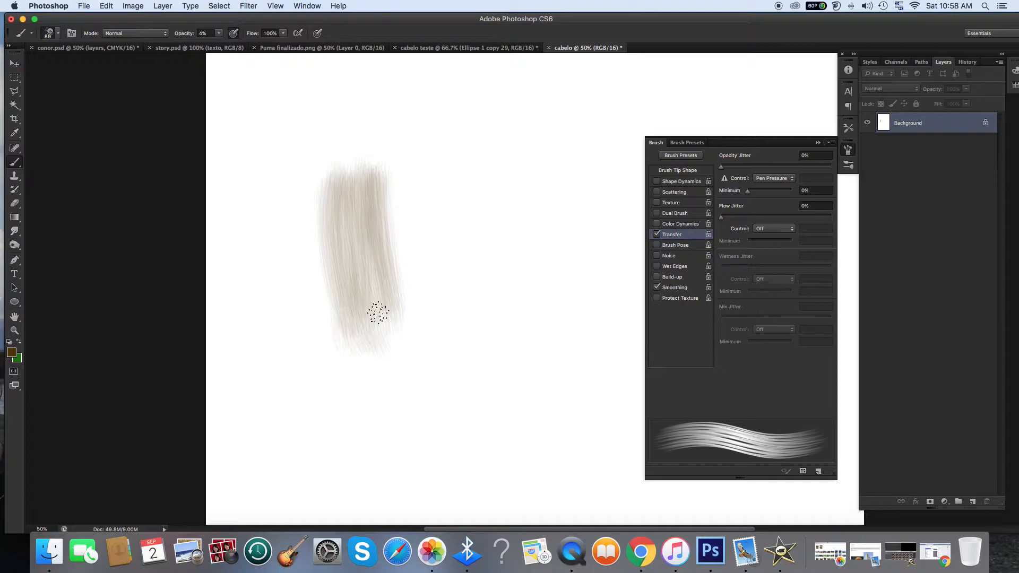
{"action": "left_click_drag", "start_coordinate": [392, 268], "coordinate": [395, 281]}
{"action": "left_click_drag", "start_coordinate": [363, 158], "coordinate": [407, 301]}
{"action": "left_click_drag", "start_coordinate": [377, 178], "coordinate": [388, 316]}
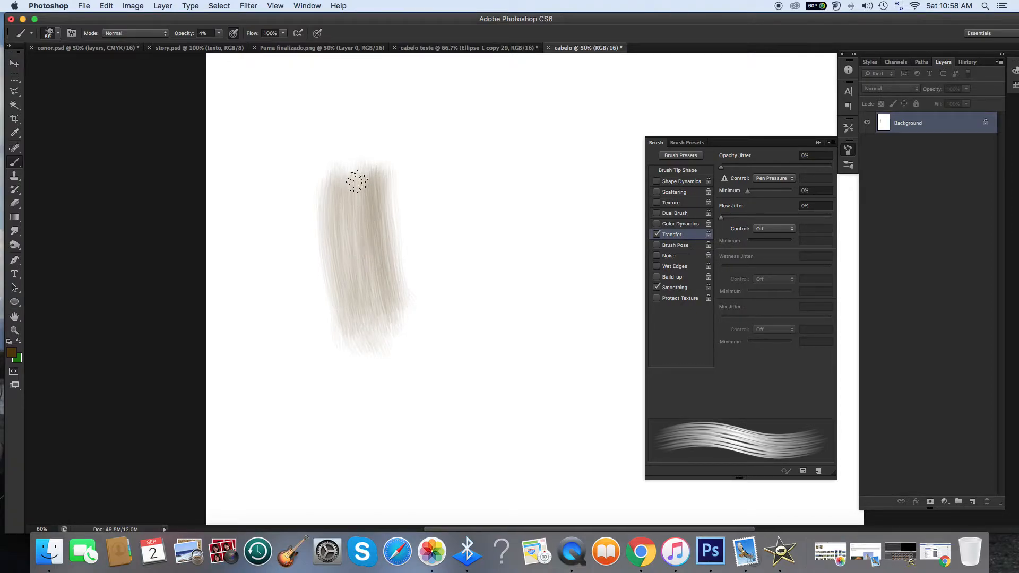
Step: Change the foreground colour to the lighter brown #7b5006
{"action": "left_click", "coordinate": [12, 351]}
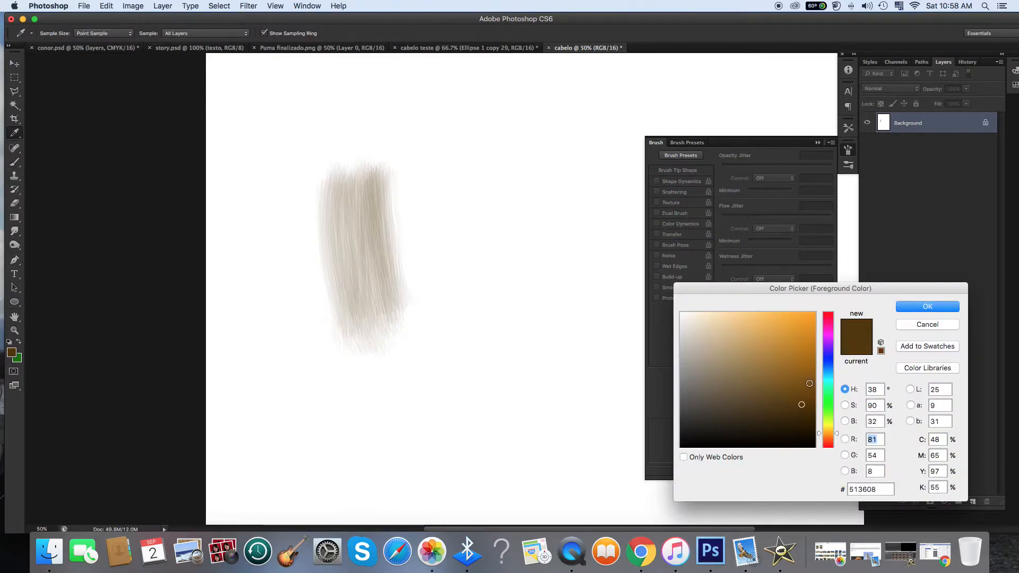
{"action": "left_click", "coordinate": [809, 383]}
{"action": "left_click", "coordinate": [927, 306]}
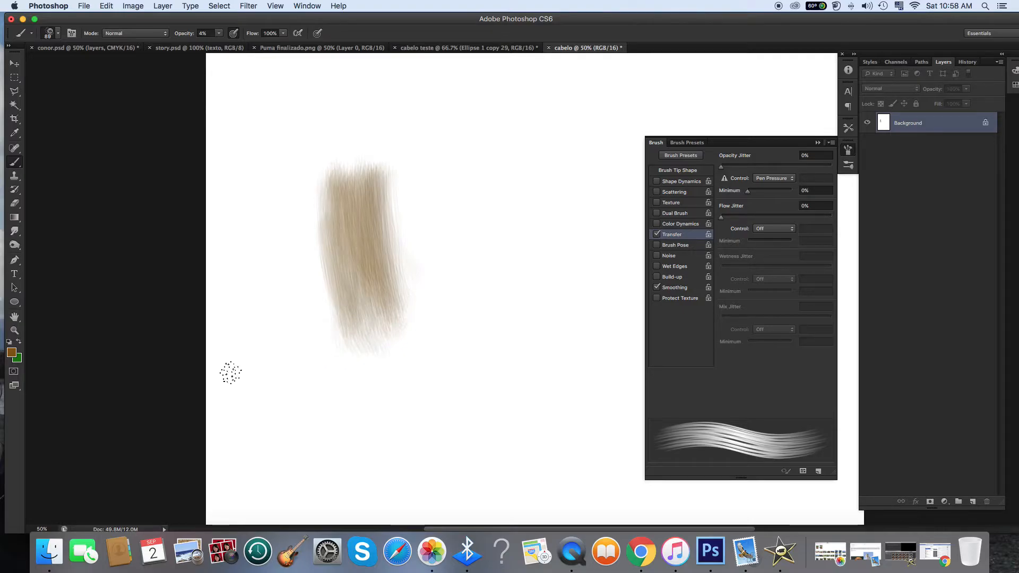
Step: Change the foreground colour to a dark brown and paint shading strokes along the lock's left side and through its middle
{"action": "left_click", "coordinate": [12, 353]}
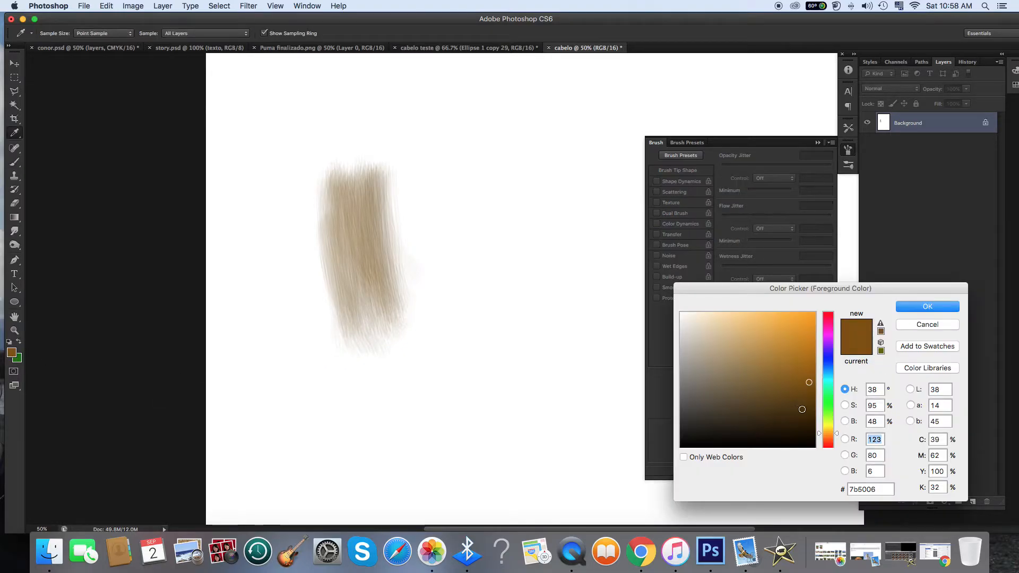
{"action": "left_click", "coordinate": [923, 306]}
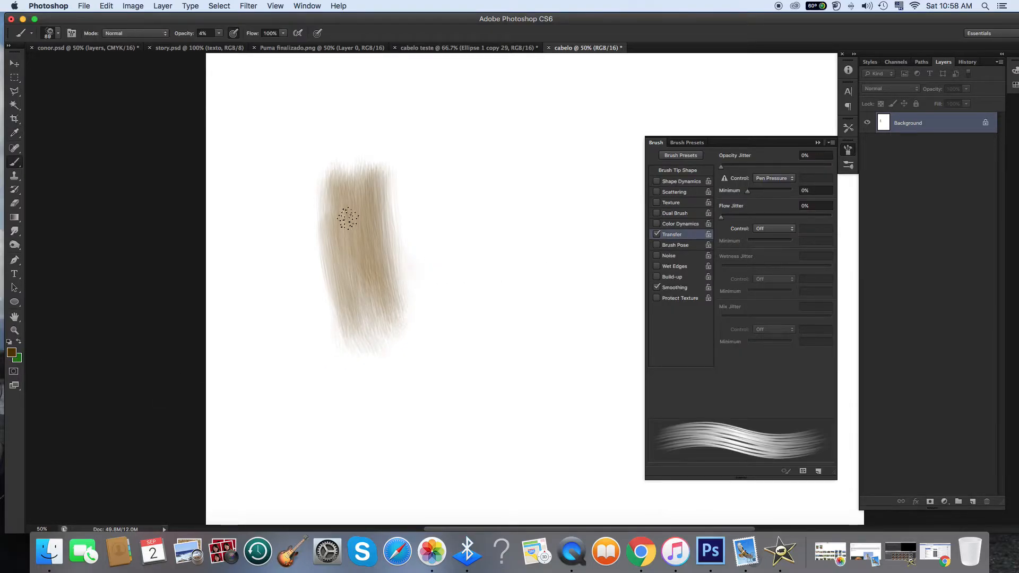
{"action": "mouse_move", "coordinate": [348, 317]}
{"action": "left_mouse_down"}
{"action": "mouse_move", "coordinate": [330, 185]}
{"action": "mouse_move", "coordinate": [377, 325]}
{"action": "mouse_move", "coordinate": [336, 202]}
{"action": "mouse_move", "coordinate": [358, 310]}
{"action": "mouse_move", "coordinate": [330, 181]}
{"action": "mouse_move", "coordinate": [351, 300]}
{"action": "mouse_move", "coordinate": [331, 200]}
{"action": "mouse_move", "coordinate": [348, 276]}
{"action": "mouse_move", "coordinate": [378, 325]}
{"action": "mouse_move", "coordinate": [324, 169]}
{"action": "mouse_move", "coordinate": [343, 294]}
{"action": "mouse_move", "coordinate": [350, 307]}
{"action": "mouse_move", "coordinate": [329, 196]}
{"action": "mouse_move", "coordinate": [373, 311]}
{"action": "mouse_move", "coordinate": [338, 174]}
{"action": "mouse_move", "coordinate": [352, 325]}
{"action": "left_mouse_up"}
{"action": "key", "text": "super+1"}
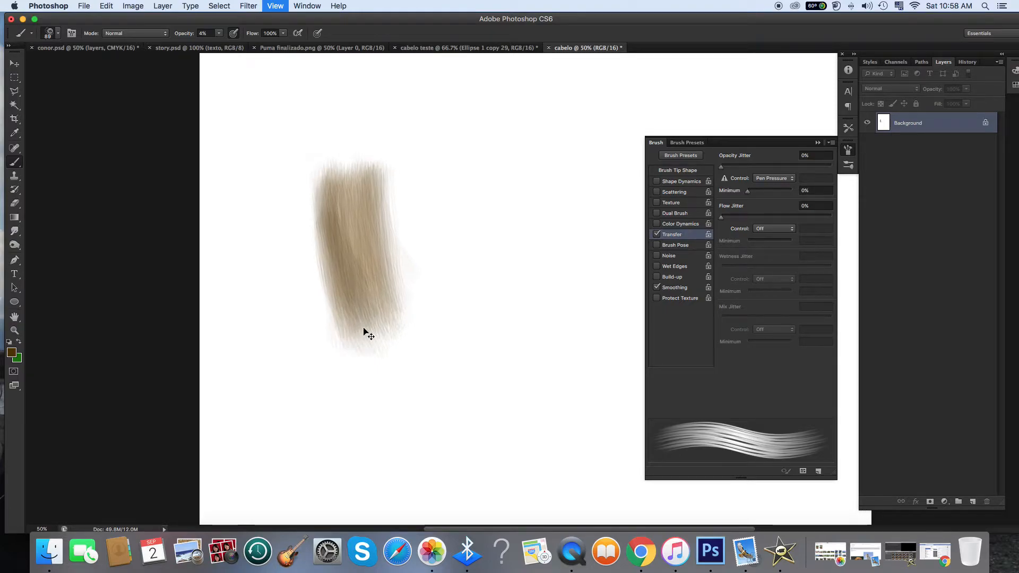
{"action": "scroll", "coordinate": [362, 328], "scroll_direction": "left", "scroll_amount": 5}
{"action": "scroll", "coordinate": [362, 327], "scroll_direction": "up", "scroll_amount": 4}
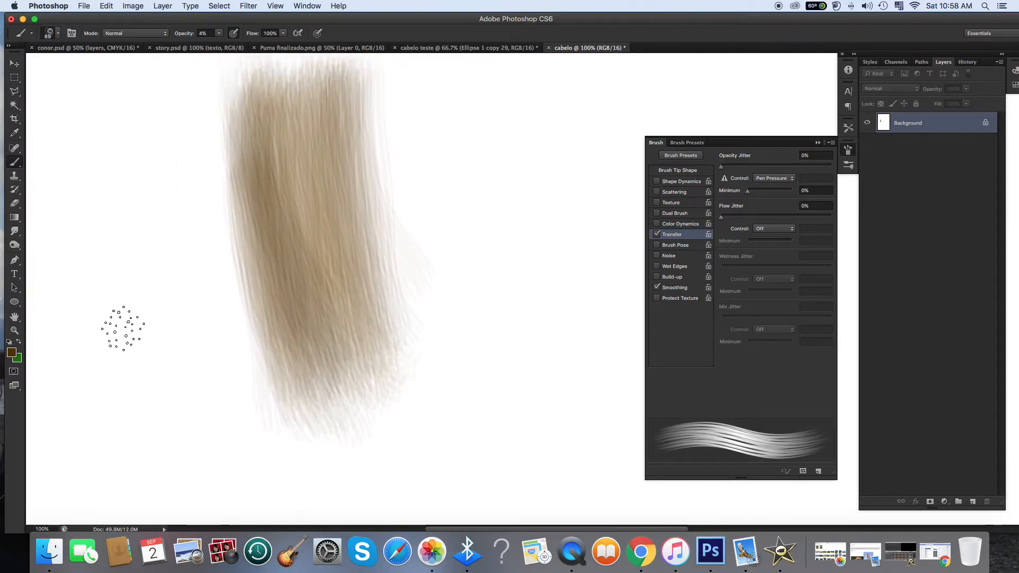
{"action": "mouse_move", "coordinate": [226, 288]}
{"action": "left_mouse_down"}
{"action": "mouse_move", "coordinate": [269, 285]}
{"action": "mouse_move", "coordinate": [295, 366]}
{"action": "mouse_move", "coordinate": [260, 302]}
{"action": "mouse_move", "coordinate": [273, 195]}
{"action": "left_mouse_up"}
{"action": "left_click_drag", "start_coordinate": [357, 434], "coordinate": [353, 374]}
{"action": "mouse_move", "coordinate": [302, 237]}
{"action": "left_mouse_down"}
{"action": "mouse_move", "coordinate": [286, 186]}
{"action": "mouse_move", "coordinate": [350, 485]}
{"action": "left_mouse_up"}
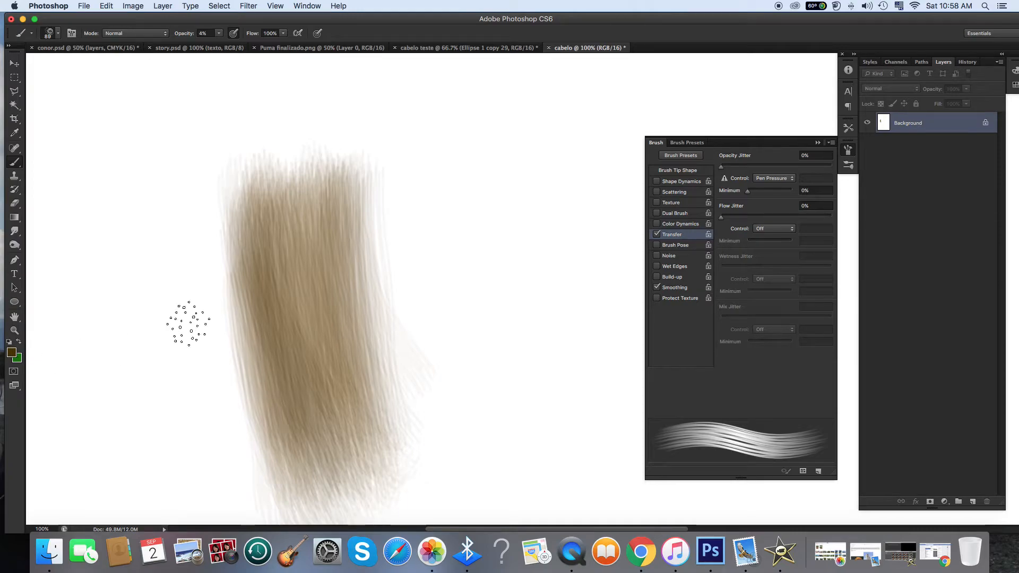
{"action": "mouse_move", "coordinate": [280, 307]}
{"action": "left_mouse_down"}
{"action": "mouse_move", "coordinate": [311, 360]}
{"action": "mouse_move", "coordinate": [246, 216]}
{"action": "mouse_move", "coordinate": [285, 393]}
{"action": "mouse_move", "coordinate": [337, 495]}
{"action": "mouse_move", "coordinate": [314, 357]}
{"action": "mouse_move", "coordinate": [311, 221]}
{"action": "left_mouse_up"}
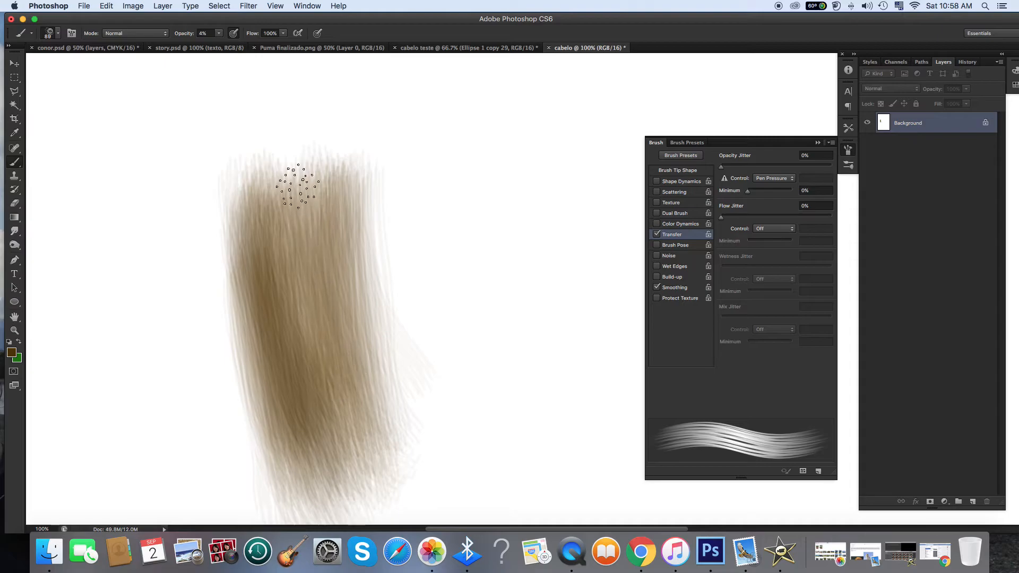
Step: Change the foreground colour to the lighter brown #764f0b for the lock's highlights
{"action": "left_click", "coordinate": [11, 352]}
{"action": "left_click", "coordinate": [801, 381]}
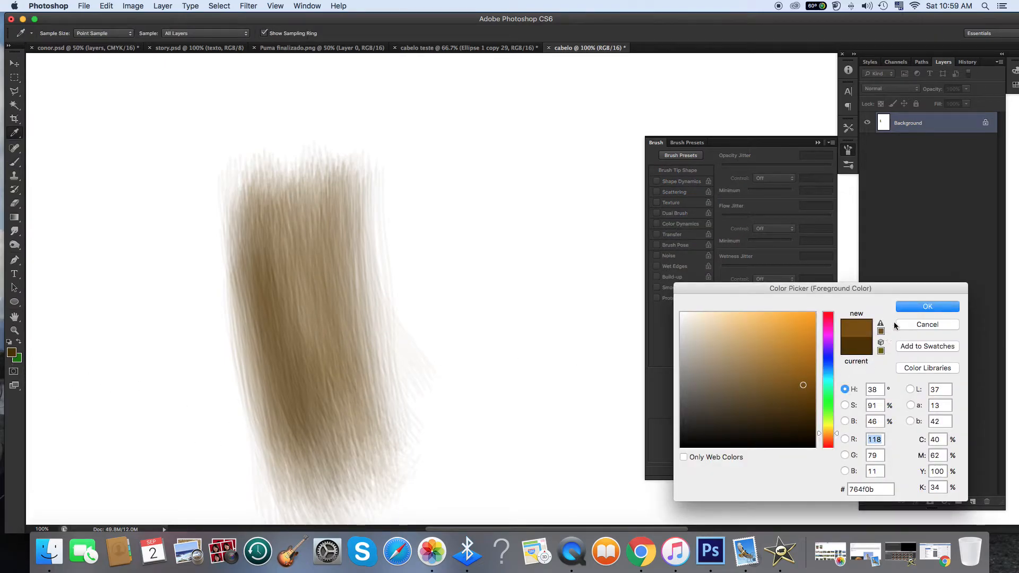
{"action": "left_click", "coordinate": [899, 309]}
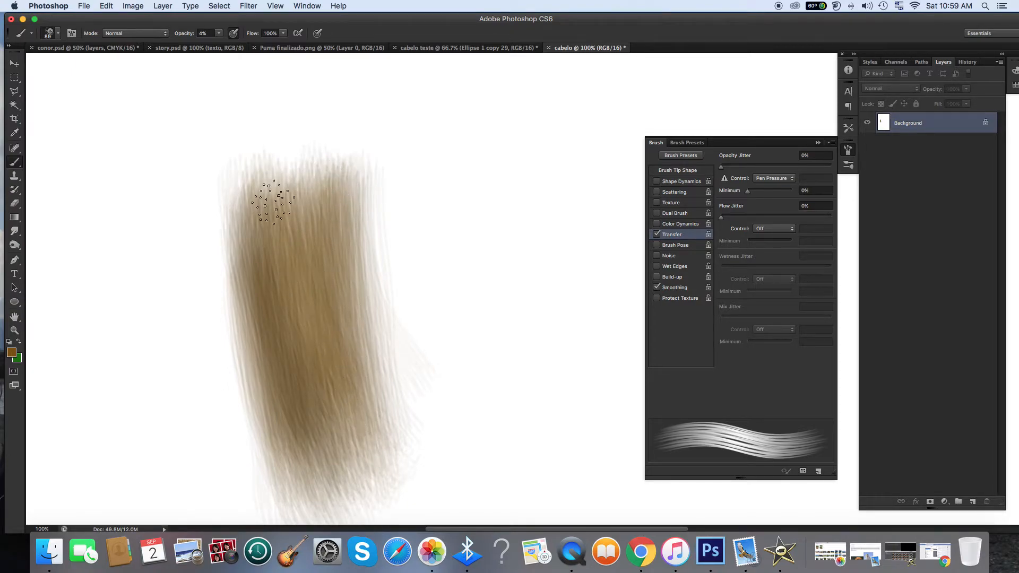
Step: Reduce the hair brush's size to 20 px for finer strands
{"action": "left_click", "coordinate": [58, 34]}
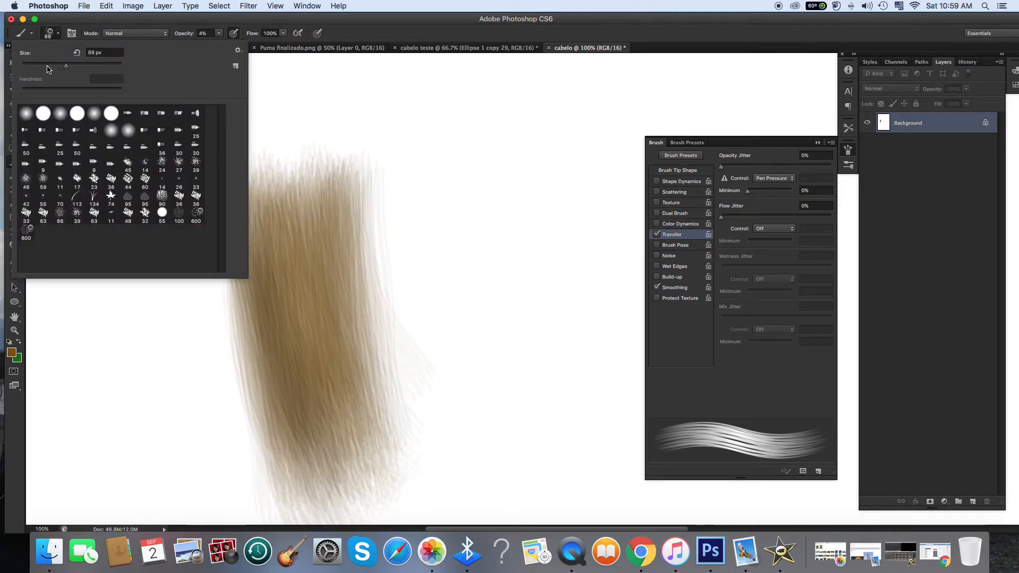
{"action": "left_click", "coordinate": [38, 67]}
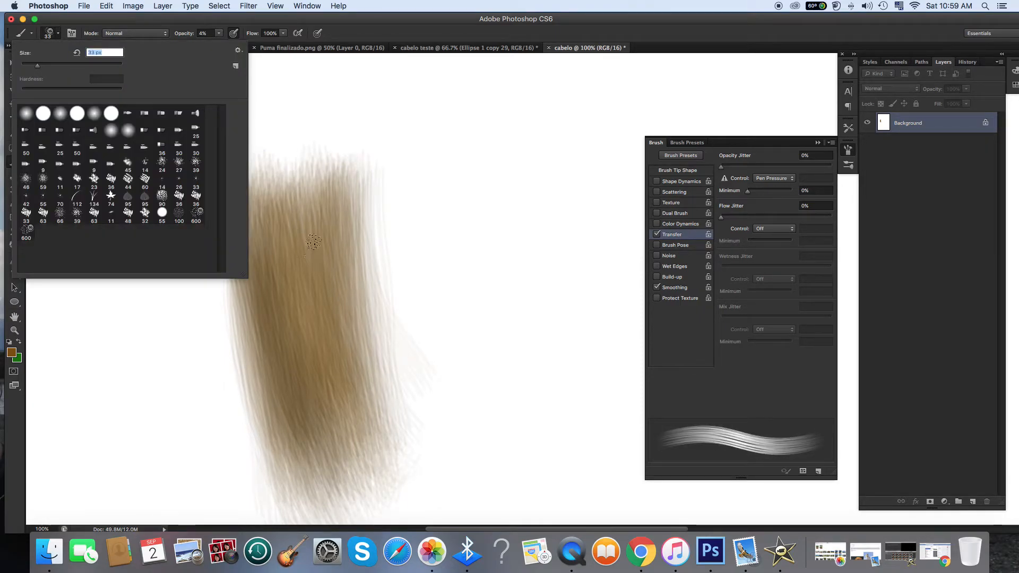
{"action": "left_click", "coordinate": [24, 66]}
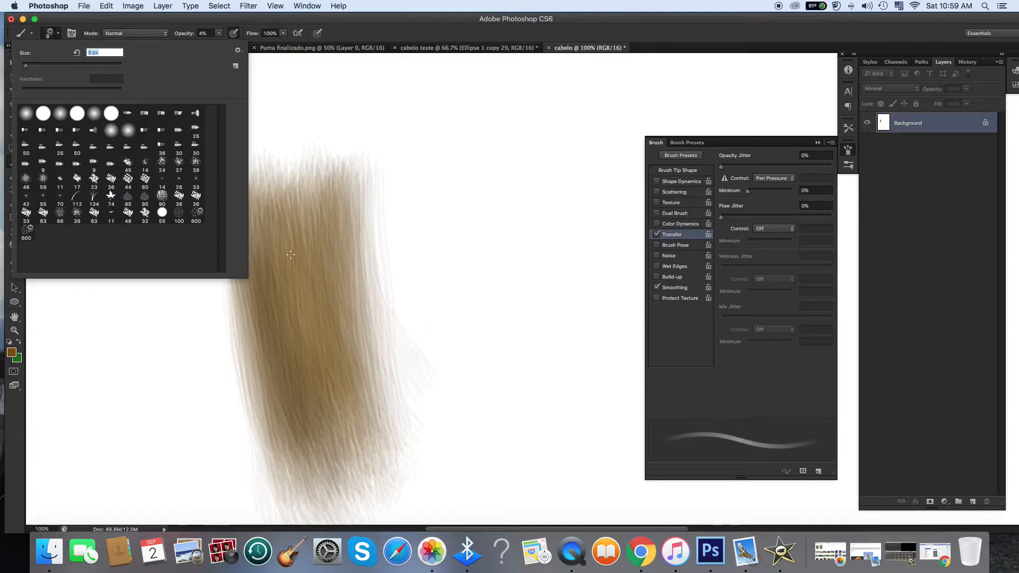
{"action": "left_click", "coordinate": [28, 65]}
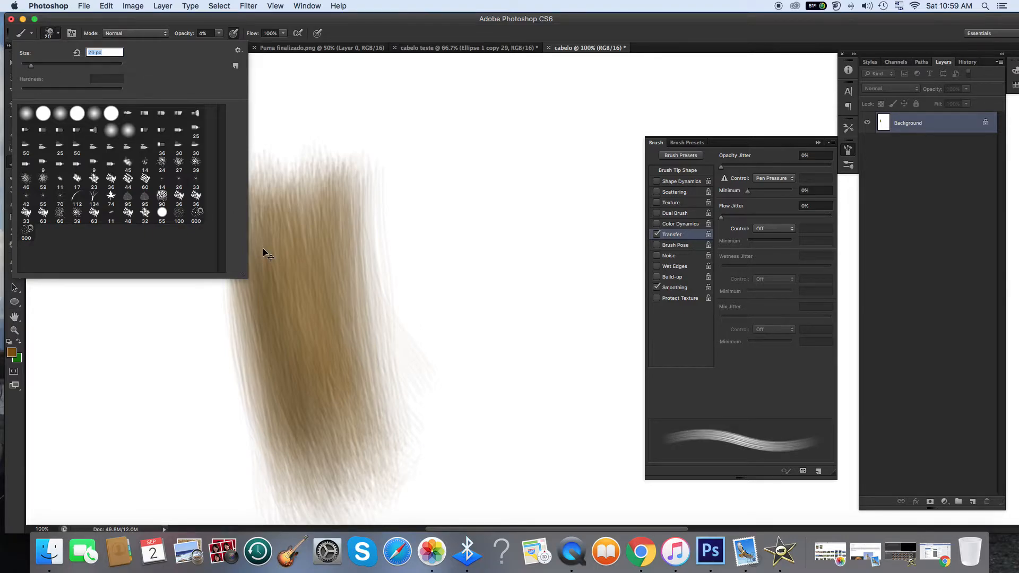
{"action": "key", "text": "super+plus"}
{"action": "scroll", "coordinate": [266, 264], "scroll_direction": "left", "scroll_amount": 4}
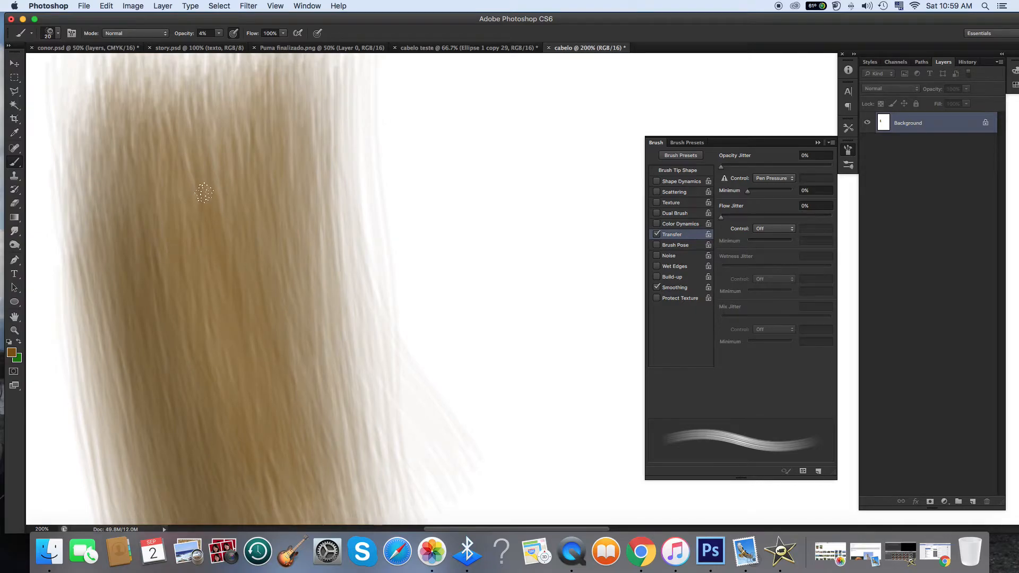
{"action": "key", "text": "super+minus"}
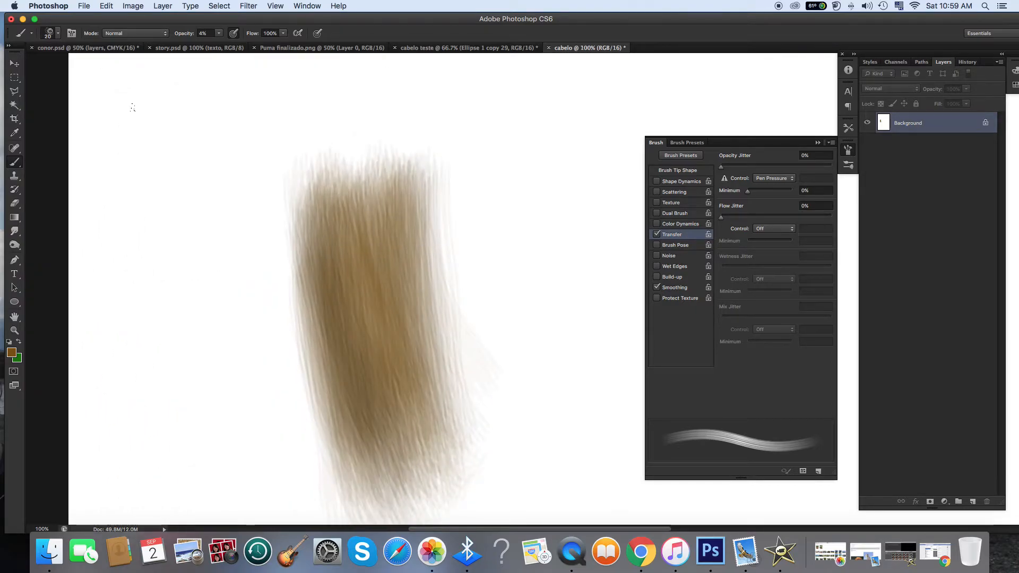
Step: Reduce the hair brush's size to 15 px
{"action": "left_click", "coordinate": [58, 34]}
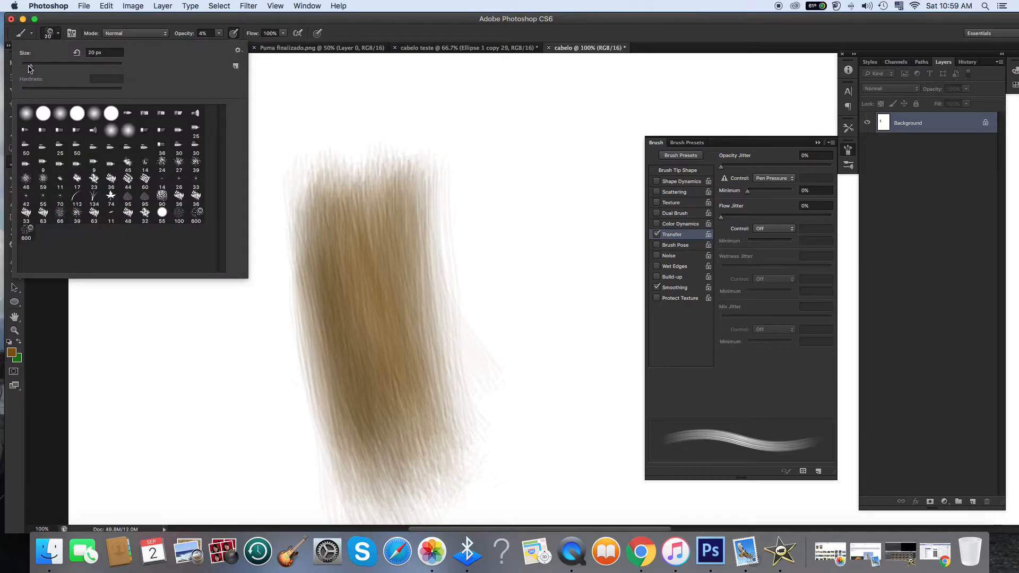
{"action": "left_click_drag", "start_coordinate": [29, 68], "coordinate": [28, 68]}
{"action": "key", "text": "Return"}
{"action": "key", "text": "super+plus"}
{"action": "key", "text": "super+plus"}
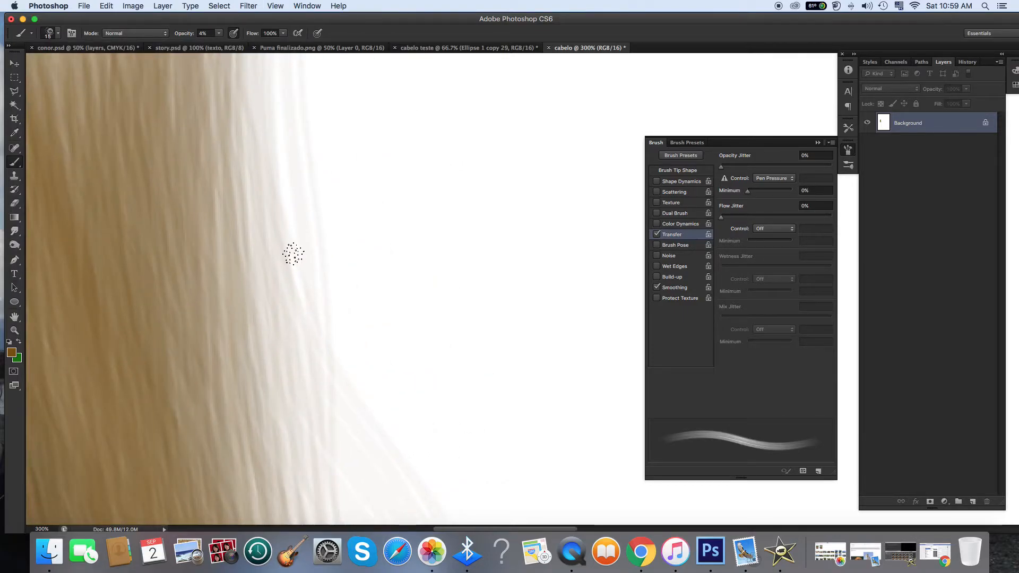
{"action": "key", "text": "super+minus"}
{"action": "key", "text": "super+minus"}
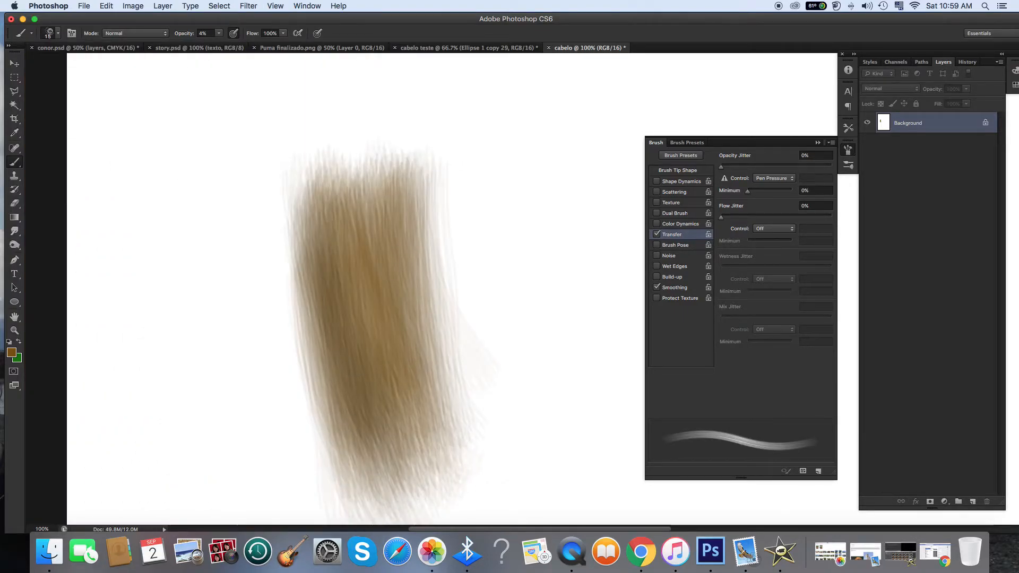
{"action": "key", "text": "super+plus"}
{"action": "scroll", "coordinate": [391, 314], "scroll_direction": "left", "scroll_amount": 5}
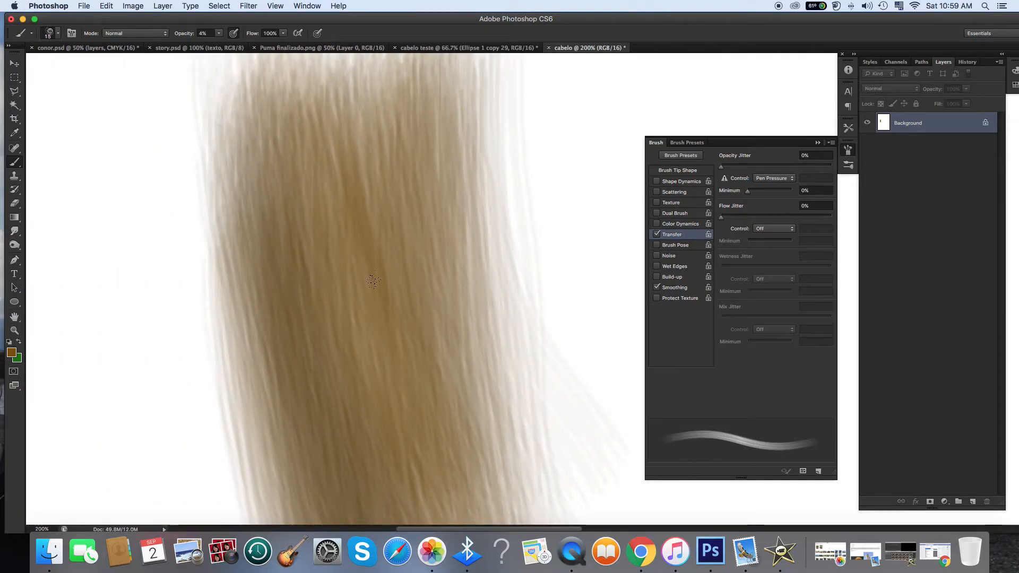
Step: Set the hair brush to 10 px and 12% opacity for painting fine lighter-brown strands through the lock's middle
{"action": "left_click", "coordinate": [58, 33]}
{"action": "left_click_drag", "start_coordinate": [57, 66], "coordinate": [27, 68]}
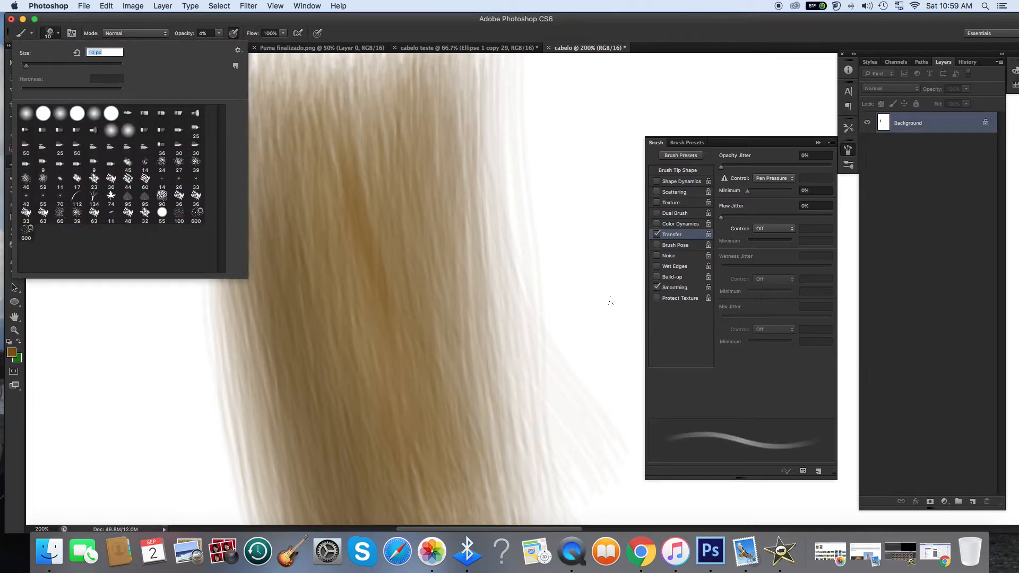
{"action": "left_click_drag", "start_coordinate": [324, 152], "coordinate": [376, 267]}
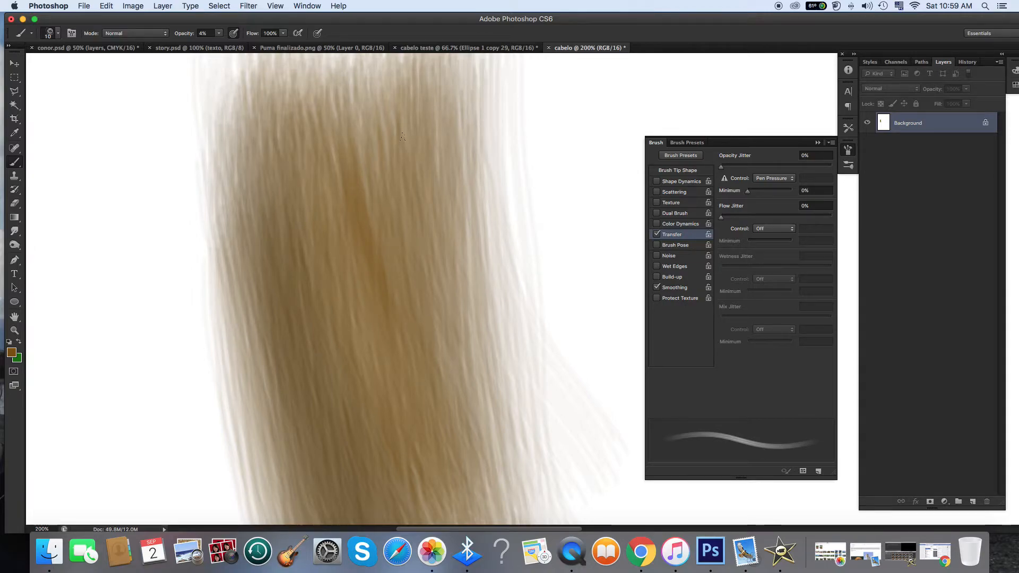
{"action": "left_click", "coordinate": [218, 33]}
{"action": "left_click_drag", "start_coordinate": [220, 44], "coordinate": [224, 44]}
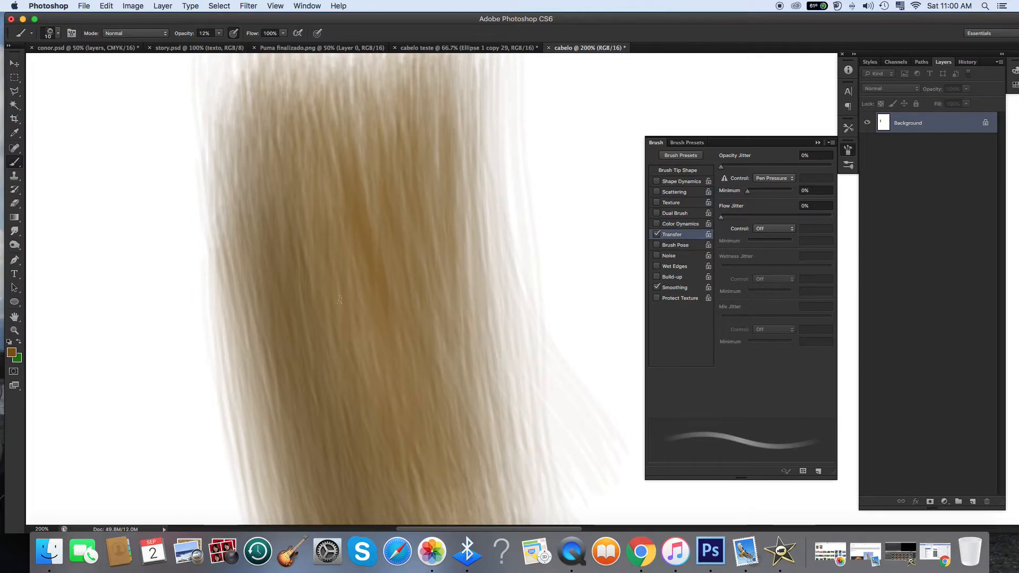
Step: Change the background colour to a dark brown
{"action": "left_click", "coordinate": [16, 359]}
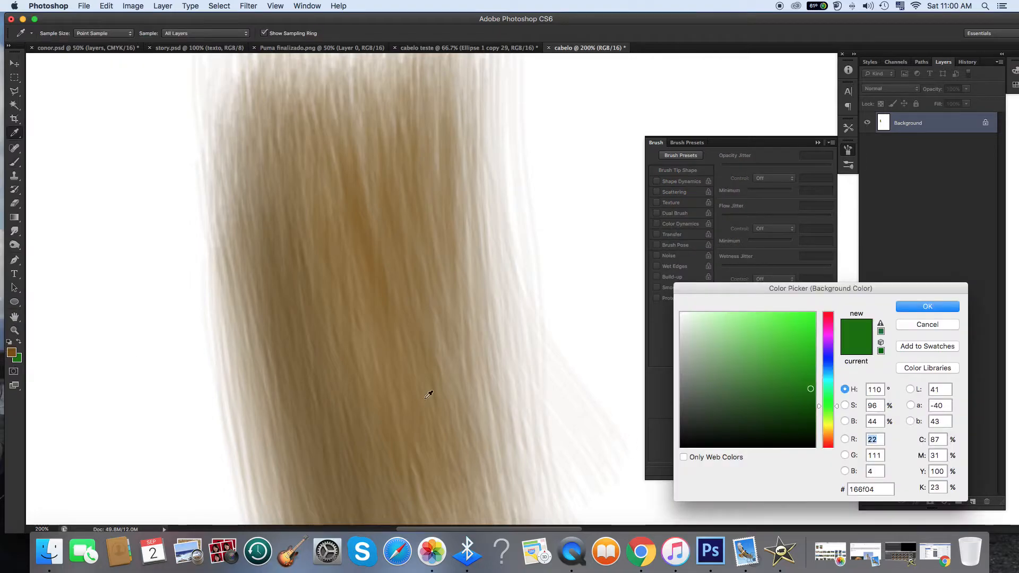
{"action": "left_click", "coordinate": [12, 353]}
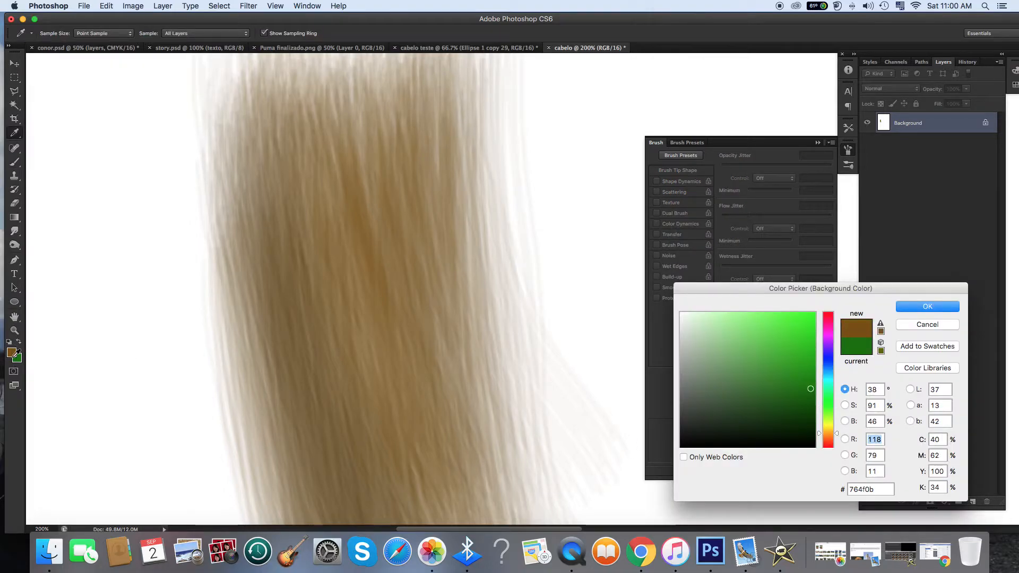
{"action": "left_click", "coordinate": [927, 307]}
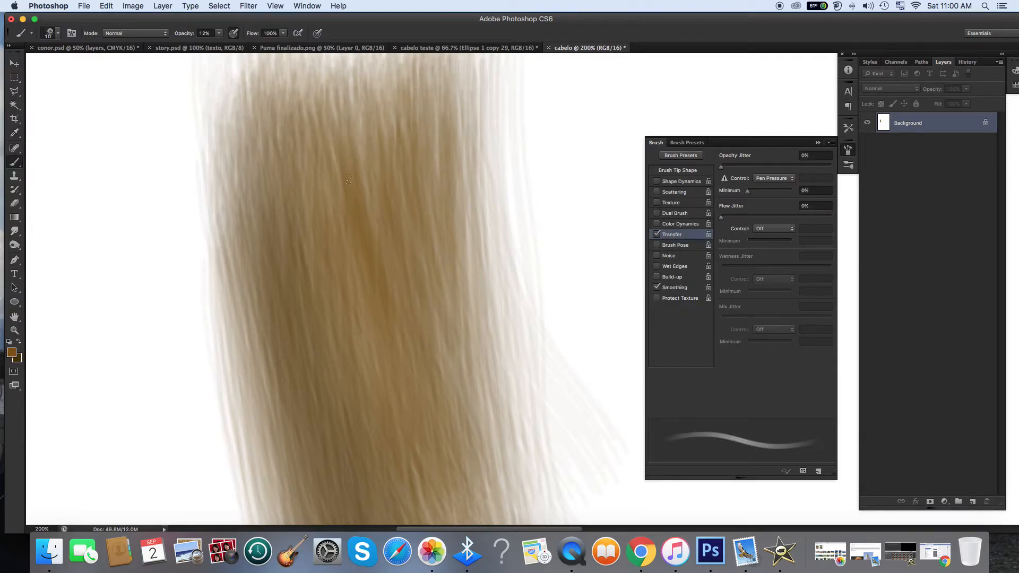
Step: Swap the dark brown to the foreground and paint fine dark strands along the lock's left side and middle
{"action": "key", "text": "super+minus"}
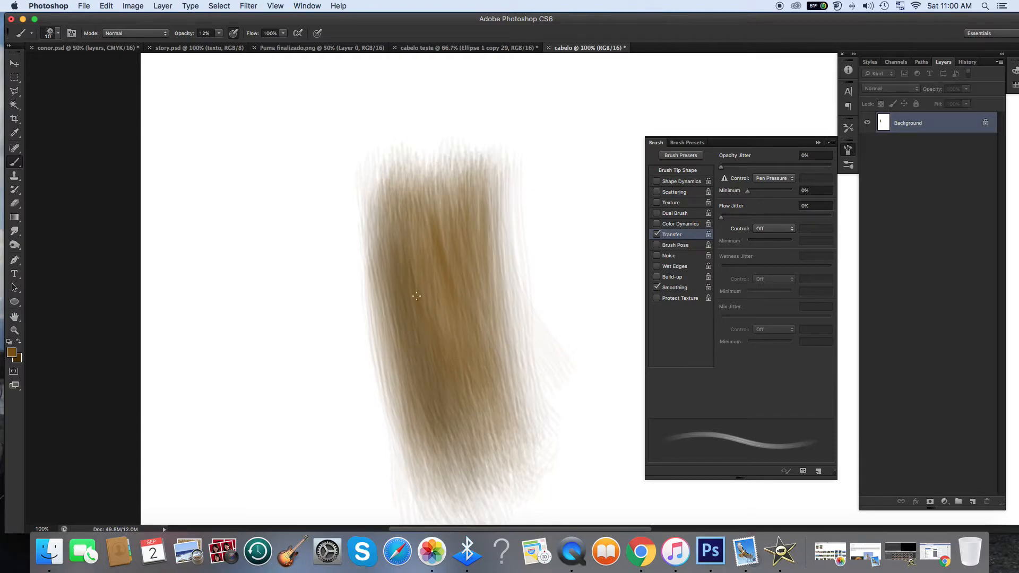
{"action": "key", "text": "x"}
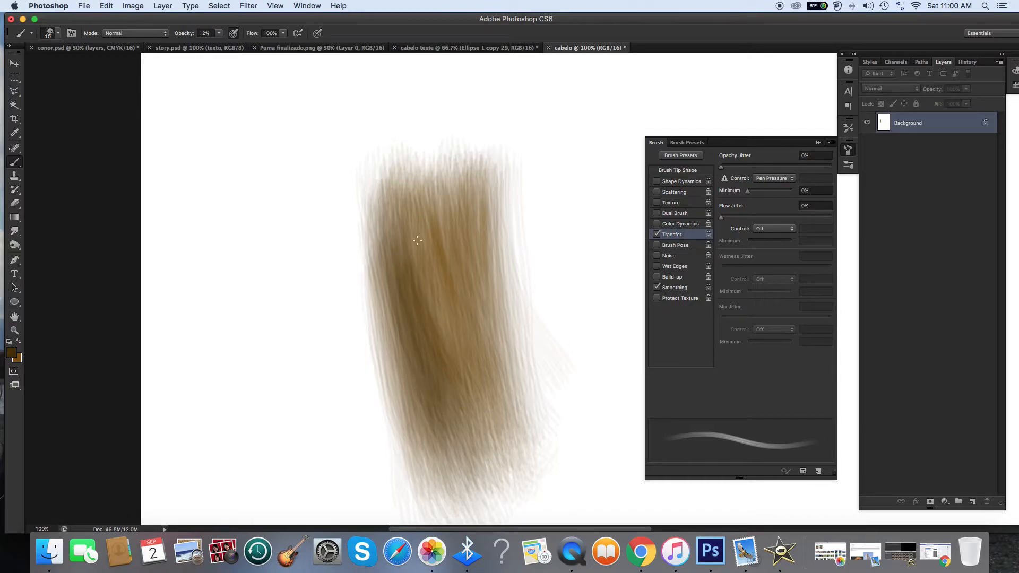
{"action": "key", "text": "super+equal"}
{"action": "key", "text": "super+equal"}
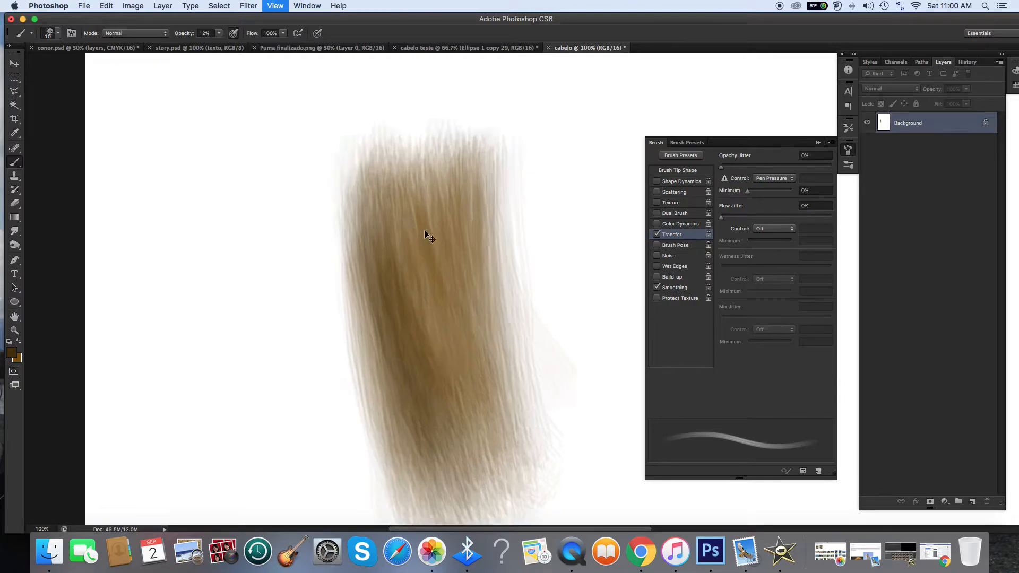
{"action": "key", "text": "super+minus"}
{"action": "key", "text": "super+minus"}
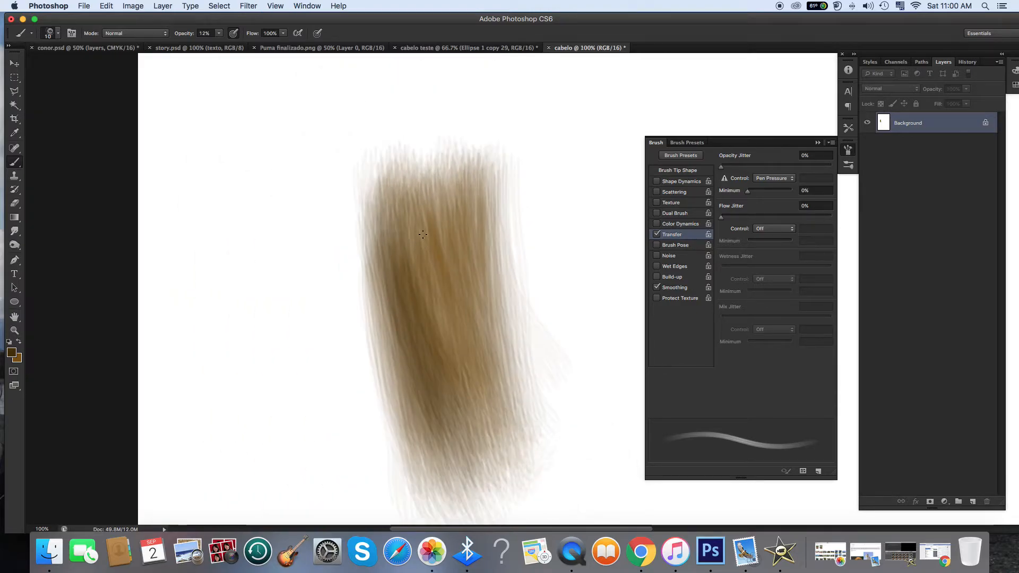
{"action": "key", "text": "super+equal"}
{"action": "key", "text": "super+equal"}
{"action": "key", "text": "super+minus"}
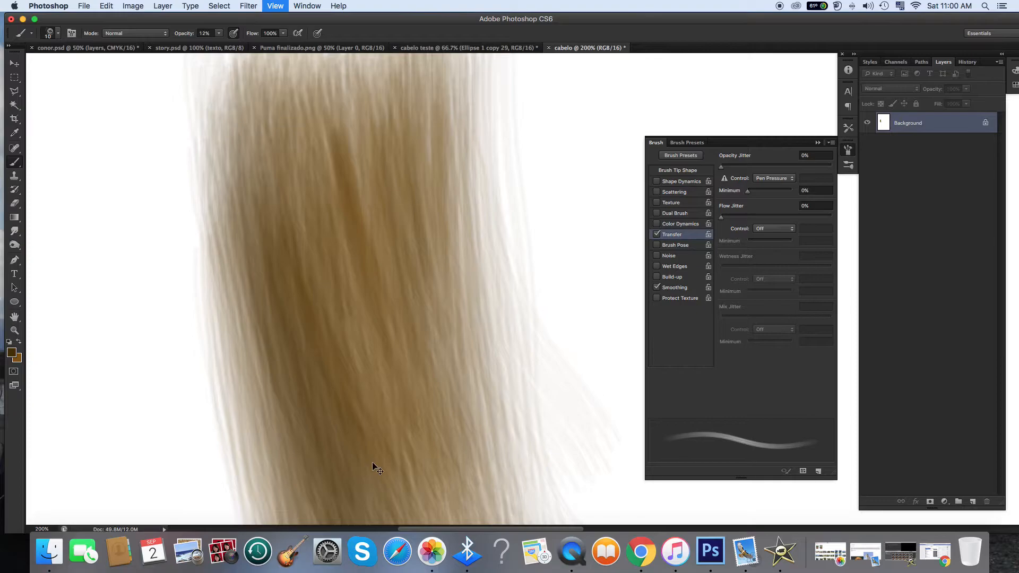
{"action": "key", "text": "super+minus"}
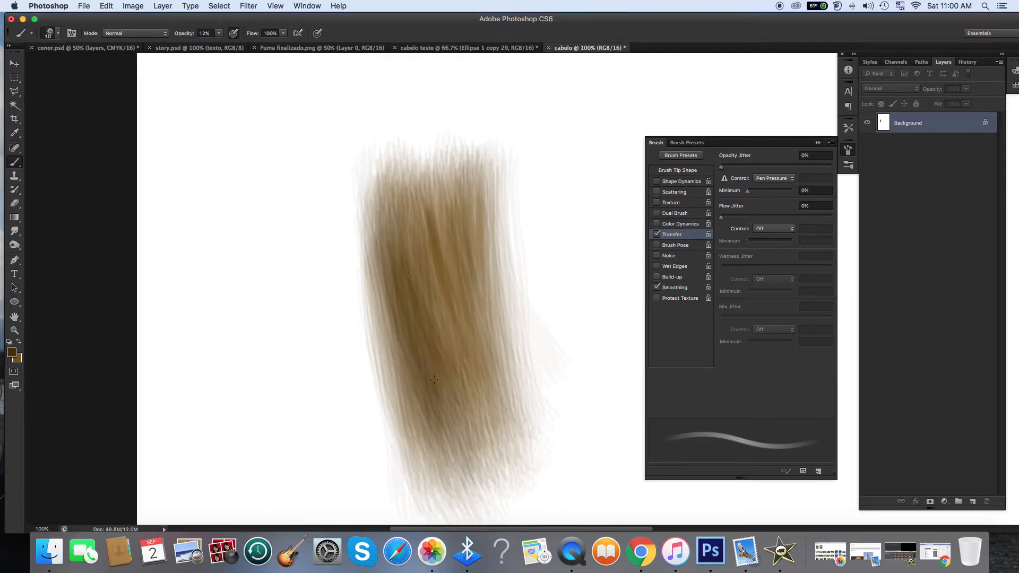
Step: Increase the hair brush's size to 40 px and paint dark-brown strokes down the full length of the lock
{"action": "left_click", "coordinate": [60, 35]}
{"action": "left_click_drag", "start_coordinate": [33, 65], "coordinate": [39, 66]}
{"action": "left_click", "coordinate": [380, 251]}
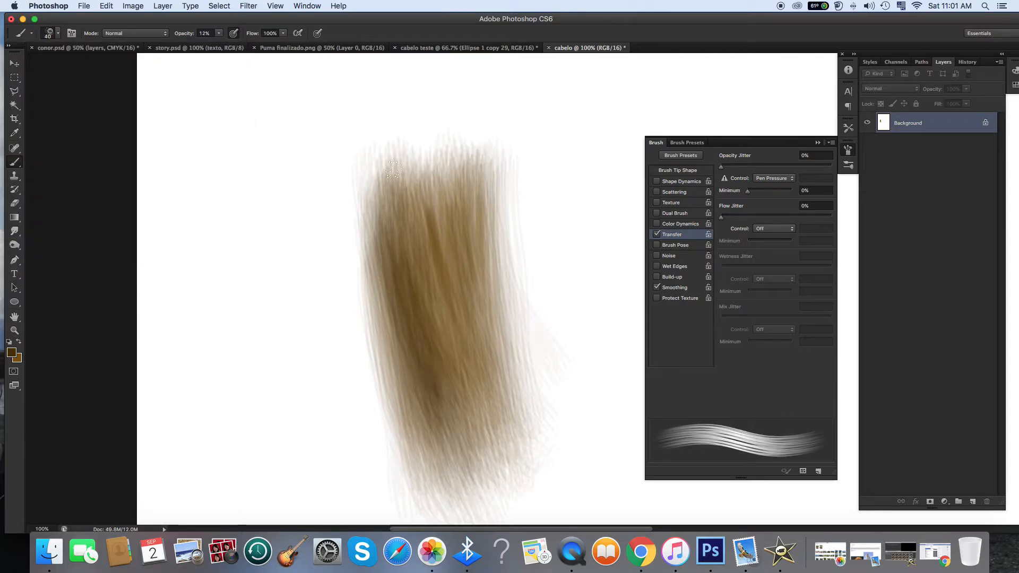
{"action": "left_click_drag", "start_coordinate": [393, 192], "coordinate": [488, 451]}
{"action": "mouse_move", "coordinate": [429, 202]}
{"action": "left_mouse_down"}
{"action": "mouse_move", "coordinate": [451, 334]}
{"action": "mouse_move", "coordinate": [420, 208]}
{"action": "mouse_move", "coordinate": [482, 434]}
{"action": "left_mouse_up"}
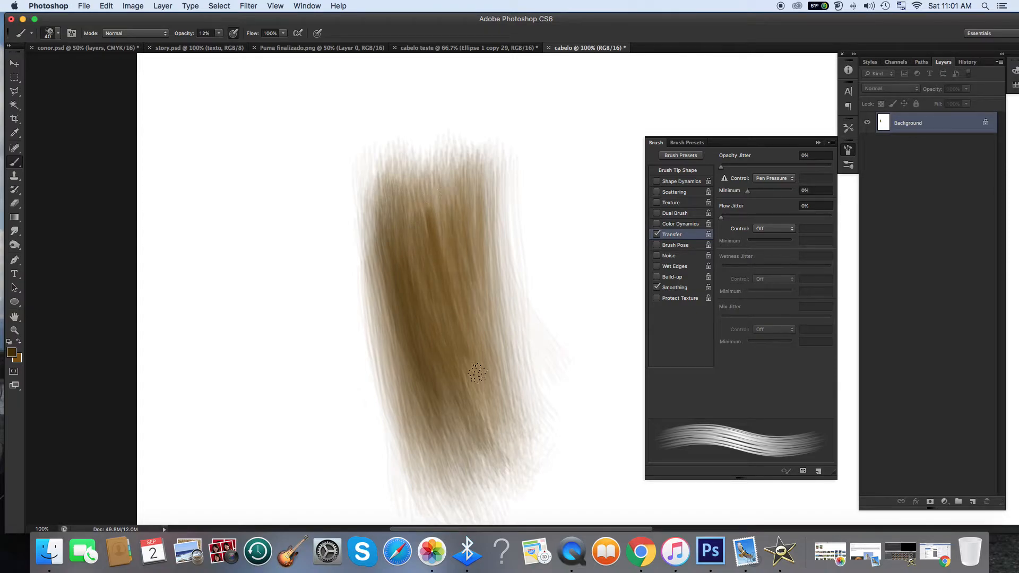
{"action": "left_click_drag", "start_coordinate": [470, 194], "coordinate": [507, 425]}
{"action": "mouse_move", "coordinate": [438, 211]}
{"action": "left_mouse_down"}
{"action": "mouse_move", "coordinate": [493, 443]}
{"action": "mouse_move", "coordinate": [476, 438]}
{"action": "left_mouse_up"}
{"action": "mouse_move", "coordinate": [383, 175]}
{"action": "left_mouse_down"}
{"action": "mouse_move", "coordinate": [414, 316]}
{"action": "mouse_move", "coordinate": [478, 449]}
{"action": "left_mouse_up"}
{"action": "left_click_drag", "start_coordinate": [395, 250], "coordinate": [453, 422]}
{"action": "left_click_drag", "start_coordinate": [409, 381], "coordinate": [435, 473]}
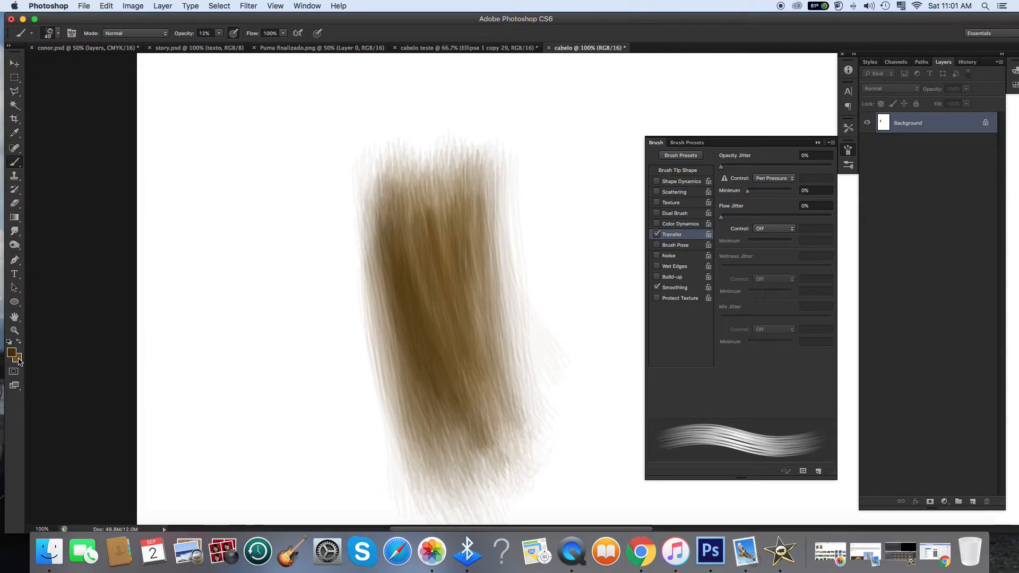
Step: Swap to the lighter brown and paint highlight strokes through the lock's middle and right side
{"action": "left_click_drag", "start_coordinate": [392, 214], "coordinate": [443, 330]}
{"action": "left_click_drag", "start_coordinate": [420, 198], "coordinate": [443, 335]}
{"action": "left_click_drag", "start_coordinate": [445, 212], "coordinate": [483, 352]}
{"action": "mouse_move", "coordinate": [454, 181]}
{"action": "left_mouse_down"}
{"action": "mouse_move", "coordinate": [479, 202]}
{"action": "mouse_move", "coordinate": [488, 352]}
{"action": "left_mouse_up"}
{"action": "left_click_drag", "start_coordinate": [471, 172], "coordinate": [487, 403]}
{"action": "mouse_move", "coordinate": [427, 224]}
{"action": "left_mouse_down"}
{"action": "mouse_move", "coordinate": [427, 253]}
{"action": "mouse_move", "coordinate": [489, 418]}
{"action": "left_mouse_up"}
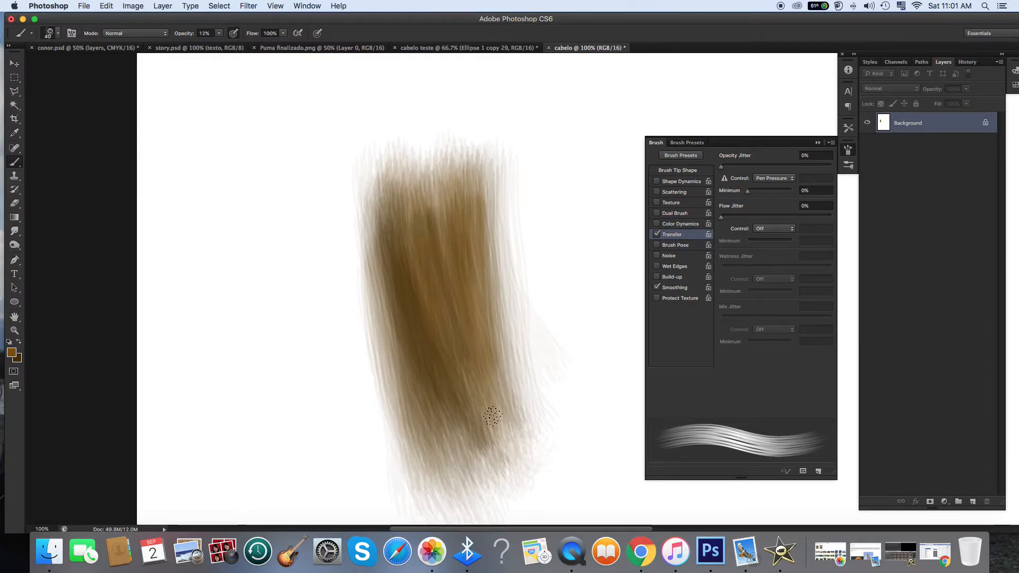
{"action": "left_click_drag", "start_coordinate": [453, 211], "coordinate": [500, 416]}
{"action": "left_click_drag", "start_coordinate": [423, 225], "coordinate": [475, 412]}
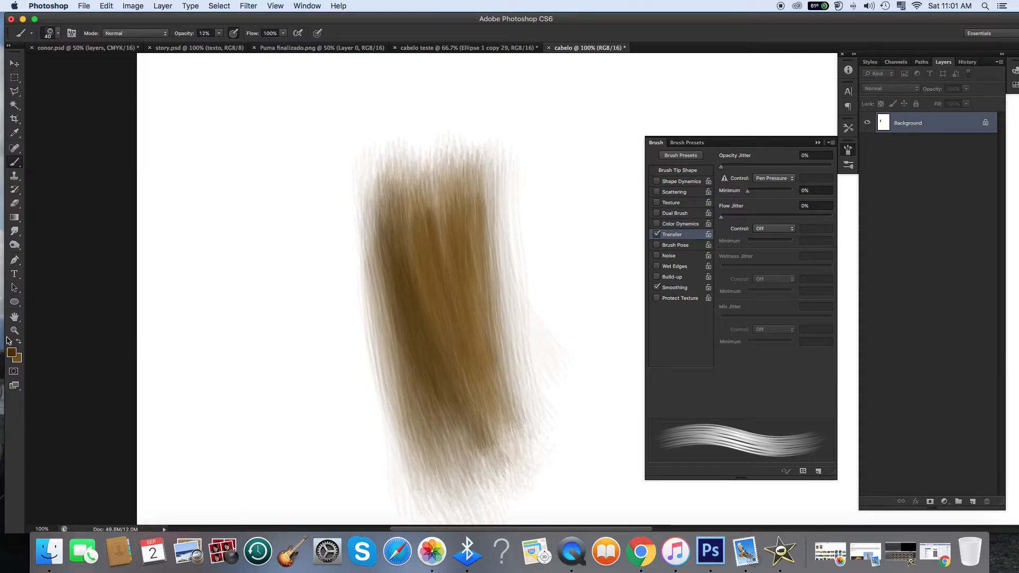
Step: With the dark brown as foreground, reduce the hair brush's size to 14 px and paint fine dark strands through the lock's middle
{"action": "left_click", "coordinate": [14, 330]}
{"action": "left_click", "coordinate": [473, 334]}
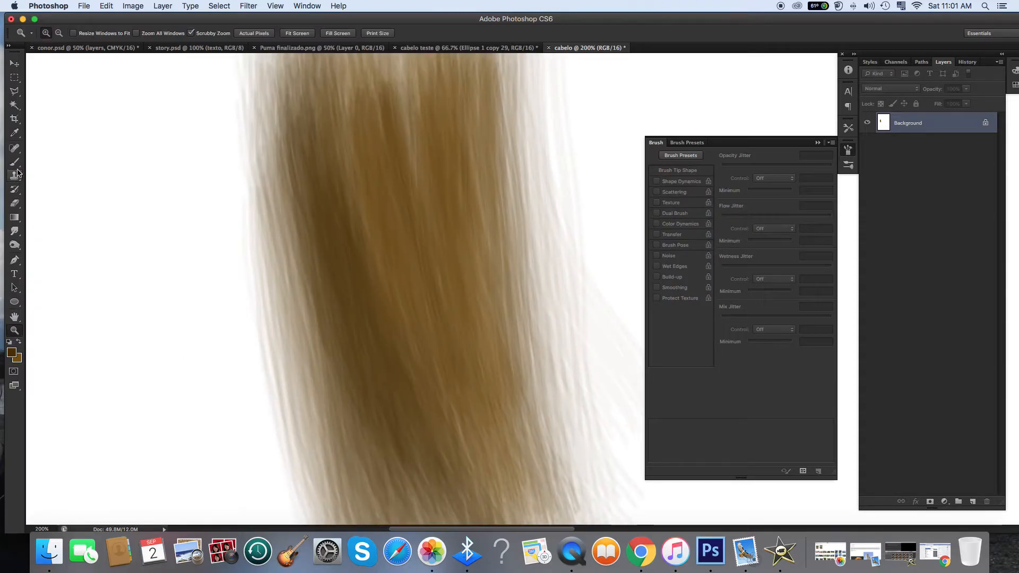
{"action": "left_click", "coordinate": [15, 162]}
{"action": "left_click", "coordinate": [59, 33]}
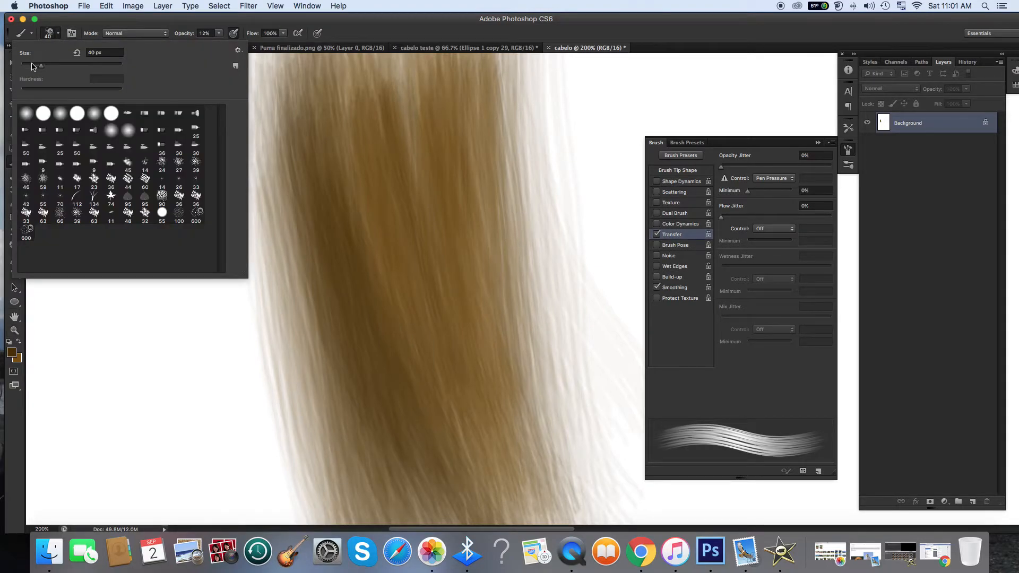
{"action": "left_click", "coordinate": [30, 64]}
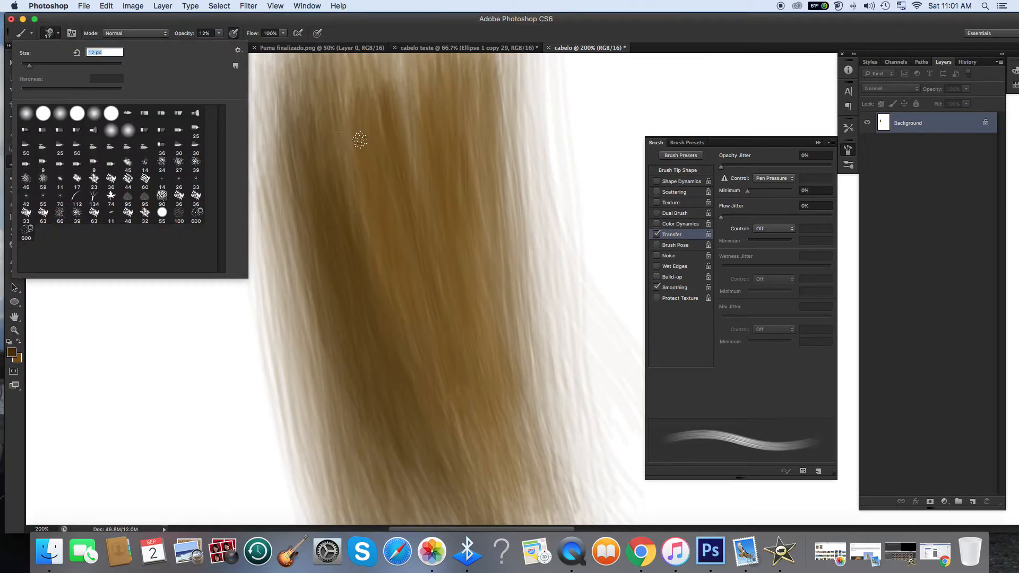
{"action": "left_click_drag", "start_coordinate": [30, 65], "coordinate": [26, 65]}
{"action": "left_click", "coordinate": [344, 99]}
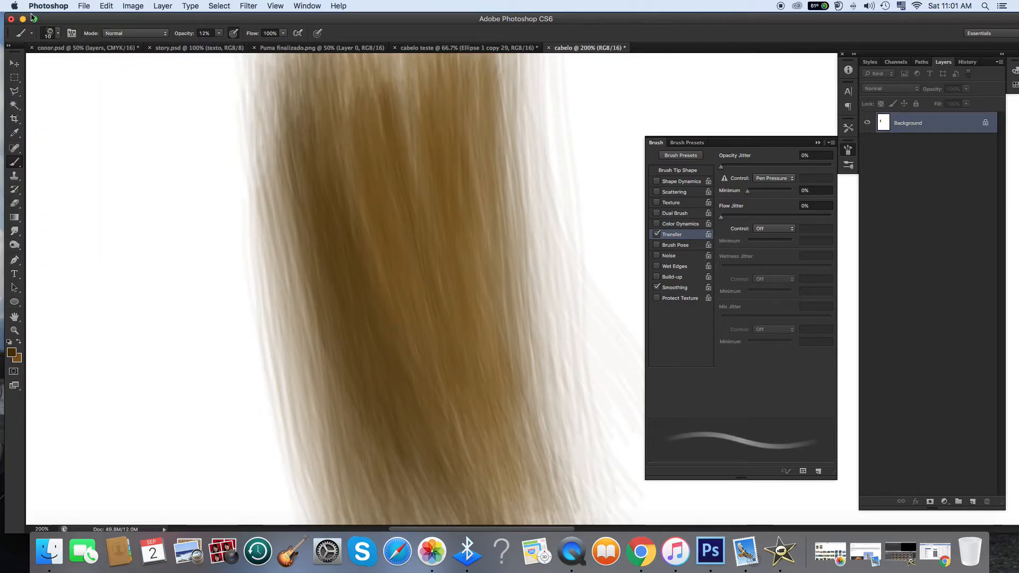
{"action": "left_click", "coordinate": [58, 36]}
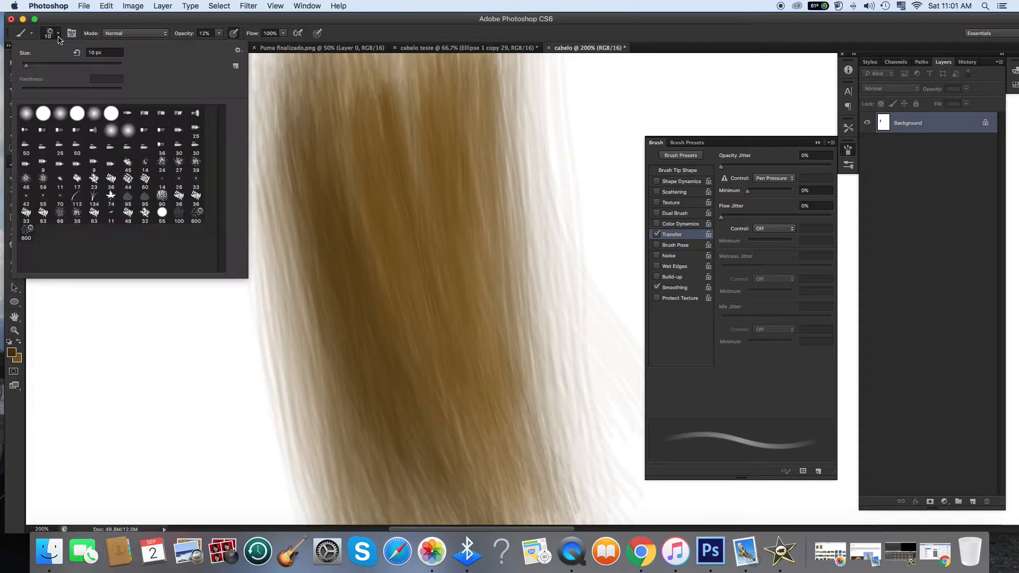
{"action": "left_click", "coordinate": [30, 65]}
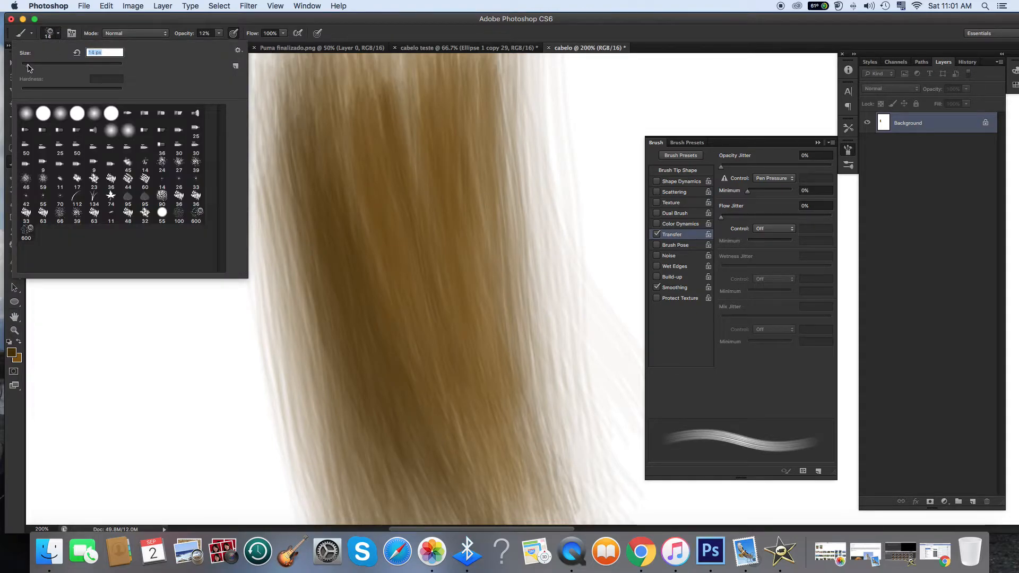
{"action": "key", "text": "Return"}
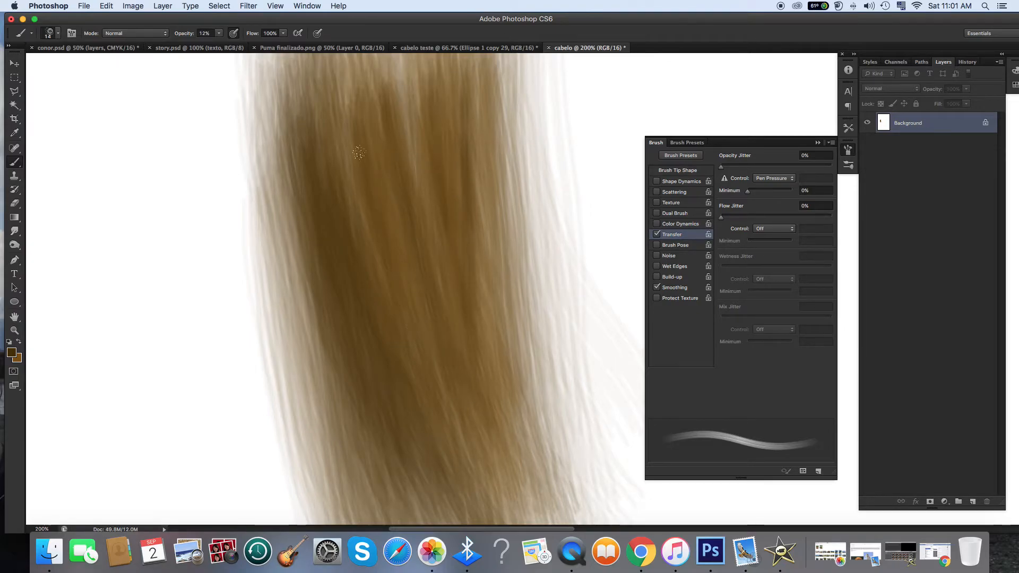
{"action": "key", "text": "super+minus"}
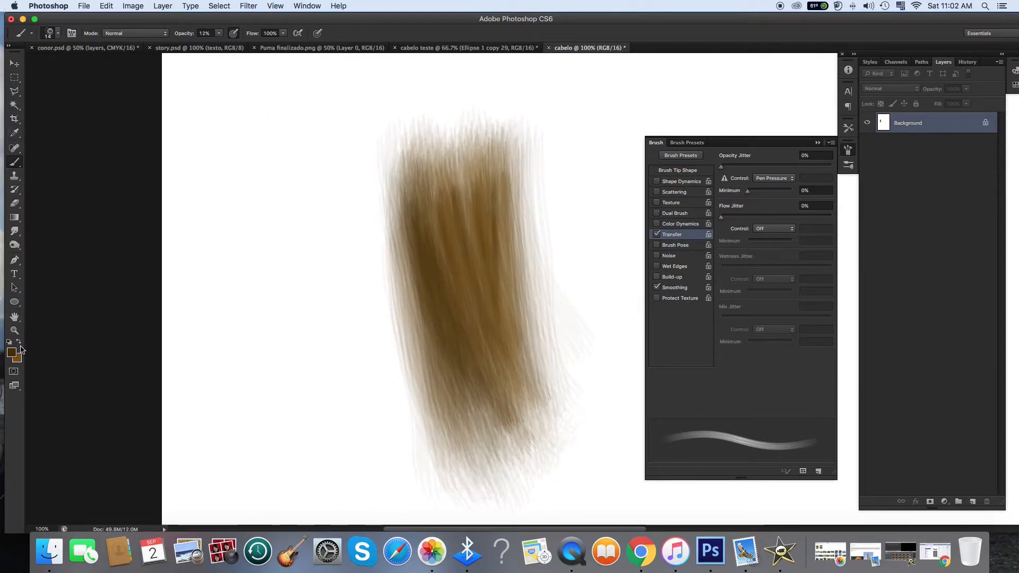
Step: Increase the hair brush's size to 41 px and paint dark-brown strokes over the lock's middle and right side
{"action": "left_click", "coordinate": [58, 33]}
{"action": "mouse_move", "coordinate": [37, 67]}
{"action": "left_mouse_down"}
{"action": "mouse_move", "coordinate": [68, 68]}
{"action": "mouse_move", "coordinate": [41, 67]}
{"action": "left_mouse_up"}
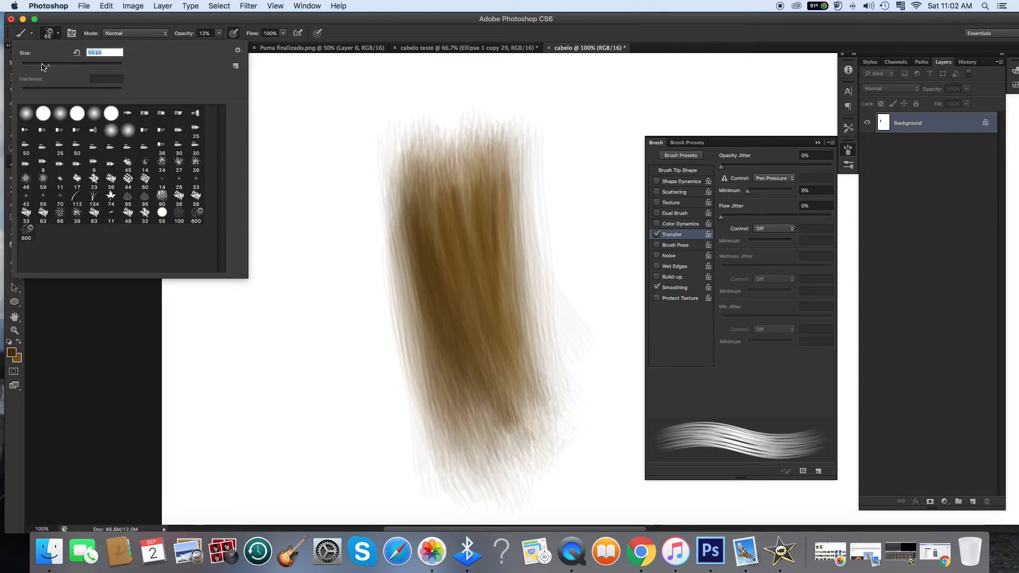
{"action": "left_click", "coordinate": [453, 183]}
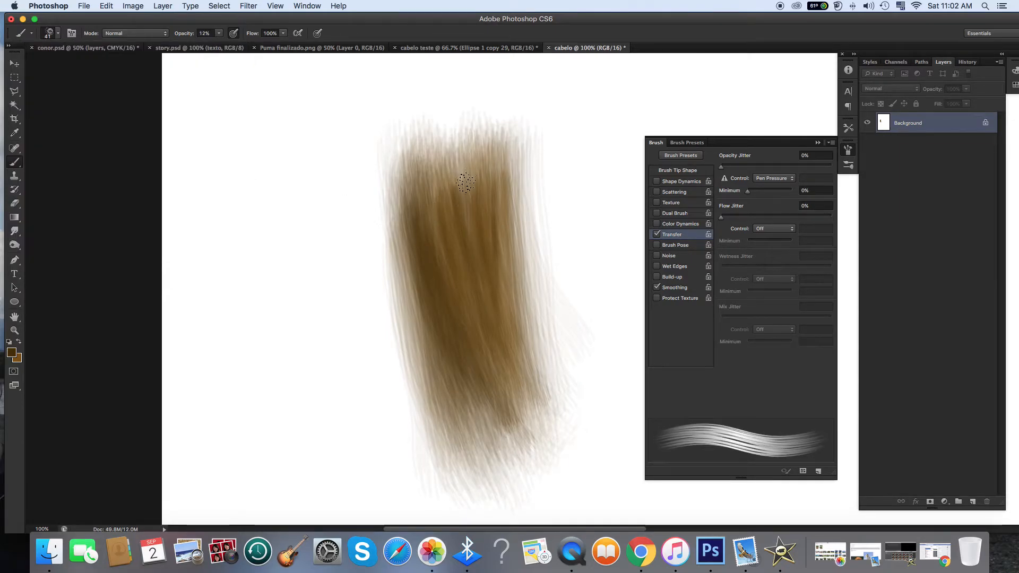
{"action": "mouse_move", "coordinate": [509, 177]}
{"action": "left_mouse_down"}
{"action": "mouse_move", "coordinate": [505, 236]}
{"action": "mouse_move", "coordinate": [530, 414]}
{"action": "left_mouse_up"}
{"action": "left_click_drag", "start_coordinate": [464, 230], "coordinate": [500, 369]}
{"action": "left_click_drag", "start_coordinate": [432, 178], "coordinate": [474, 348]}
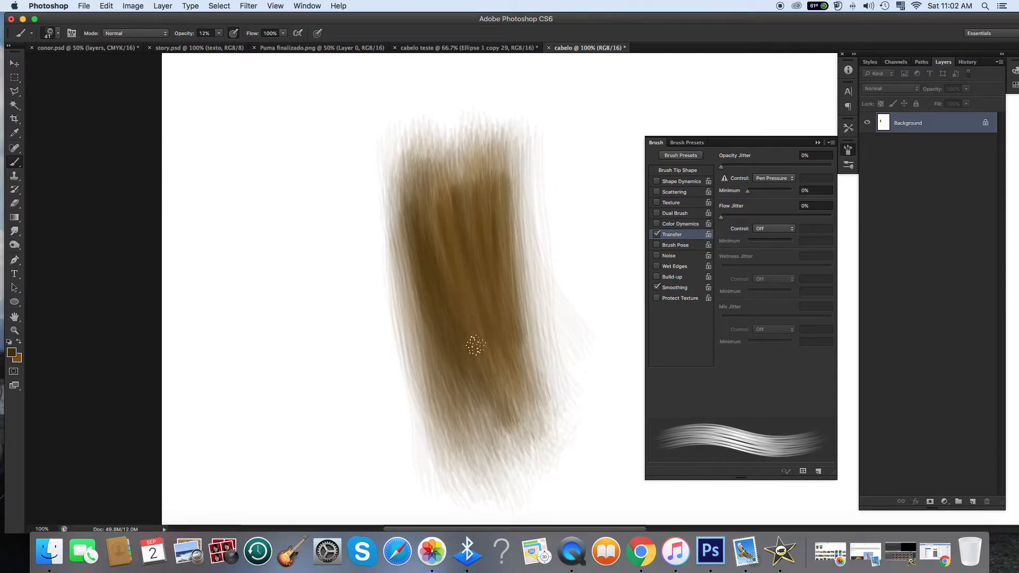
Step: Try several dark strokes down the lock's left half and undo them
{"action": "left_click_drag", "start_coordinate": [435, 198], "coordinate": [492, 370]}
{"action": "key", "text": "super+z"}
{"action": "mouse_move", "coordinate": [434, 187]}
{"action": "left_mouse_down"}
{"action": "mouse_move", "coordinate": [447, 301]}
{"action": "mouse_move", "coordinate": [484, 359]}
{"action": "left_mouse_up"}
{"action": "key", "text": "super+z"}
{"action": "mouse_move", "coordinate": [421, 186]}
{"action": "left_mouse_down"}
{"action": "mouse_move", "coordinate": [439, 245]}
{"action": "mouse_move", "coordinate": [480, 371]}
{"action": "left_mouse_up"}
{"action": "left_click_drag", "start_coordinate": [398, 193], "coordinate": [439, 423]}
{"action": "key", "text": "super+z"}
{"action": "key", "text": "super+z"}
Step: Paint long dark-brown strokes down the lock's left side toward its lower end
{"action": "mouse_move", "coordinate": [421, 205]}
{"action": "left_mouse_down"}
{"action": "mouse_move", "coordinate": [419, 264]}
{"action": "mouse_move", "coordinate": [457, 418]}
{"action": "left_mouse_up"}
{"action": "left_click_drag", "start_coordinate": [407, 222], "coordinate": [455, 404]}
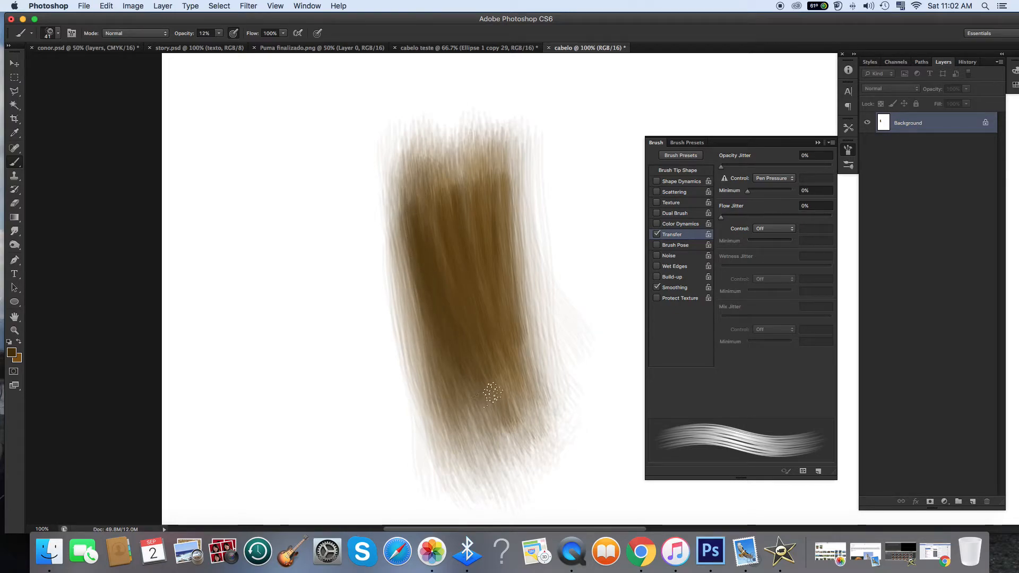
{"action": "mouse_move", "coordinate": [407, 219]}
{"action": "left_mouse_down"}
{"action": "mouse_move", "coordinate": [415, 299]}
{"action": "mouse_move", "coordinate": [454, 415]}
{"action": "left_mouse_up"}
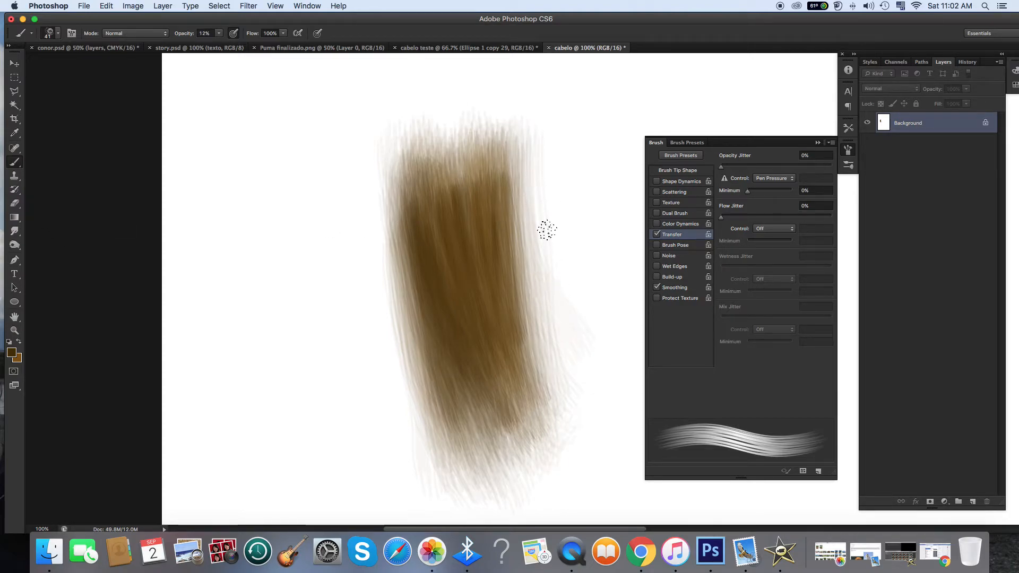
{"action": "scroll", "coordinate": [548, 239], "scroll_direction": "right", "scroll_amount": 3}
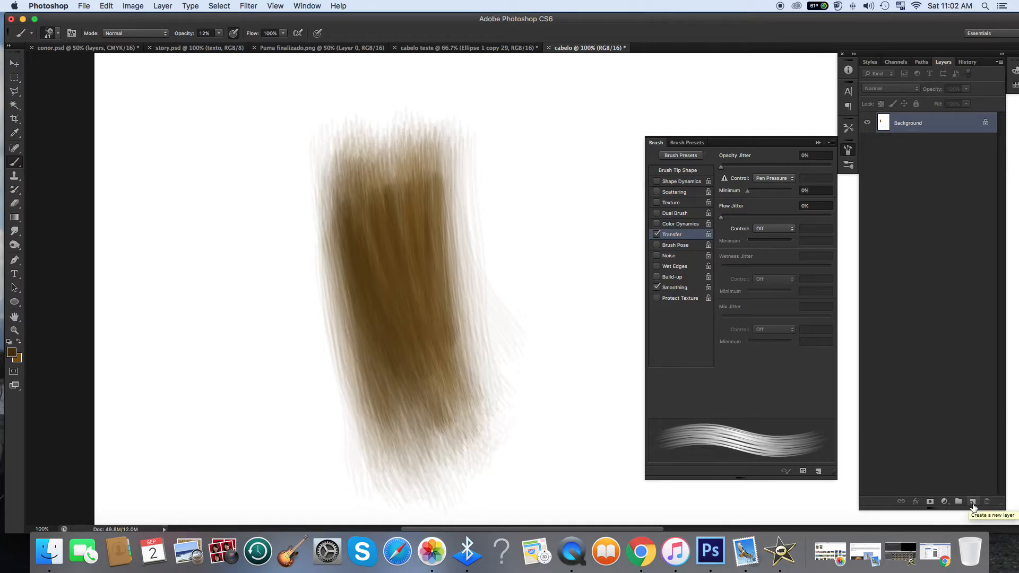
{"action": "left_click", "coordinate": [974, 503]}
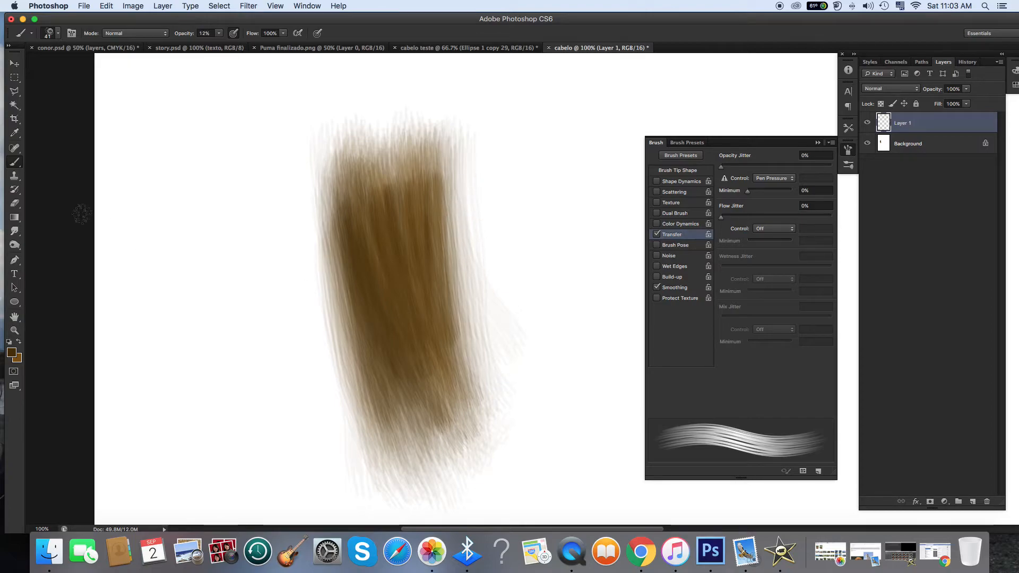
{"action": "left_click", "coordinate": [910, 144]}
{"action": "left_click", "coordinate": [900, 129]}
{"action": "key", "text": "BackSpace"}
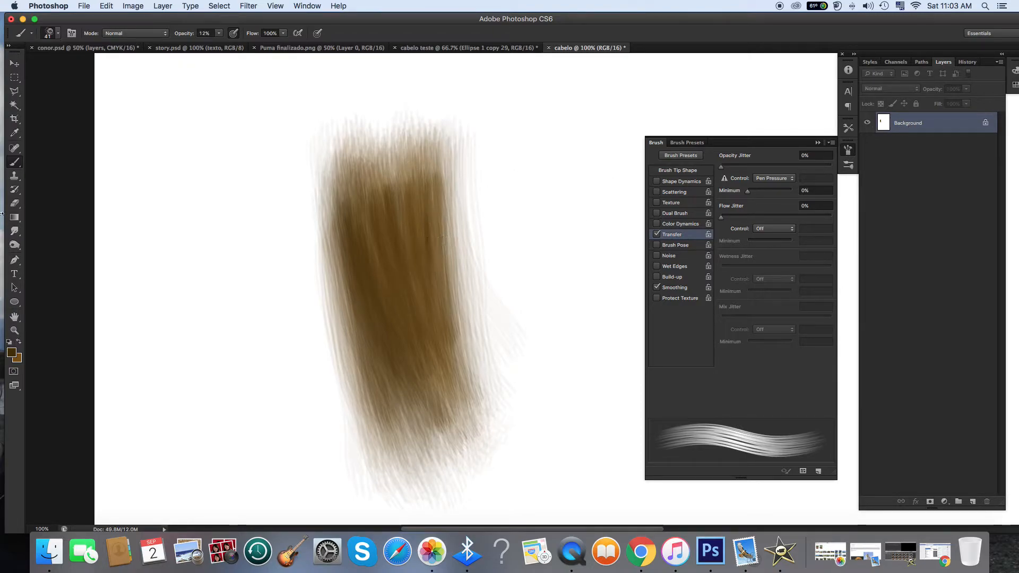
{"action": "left_click", "coordinate": [10, 206]}
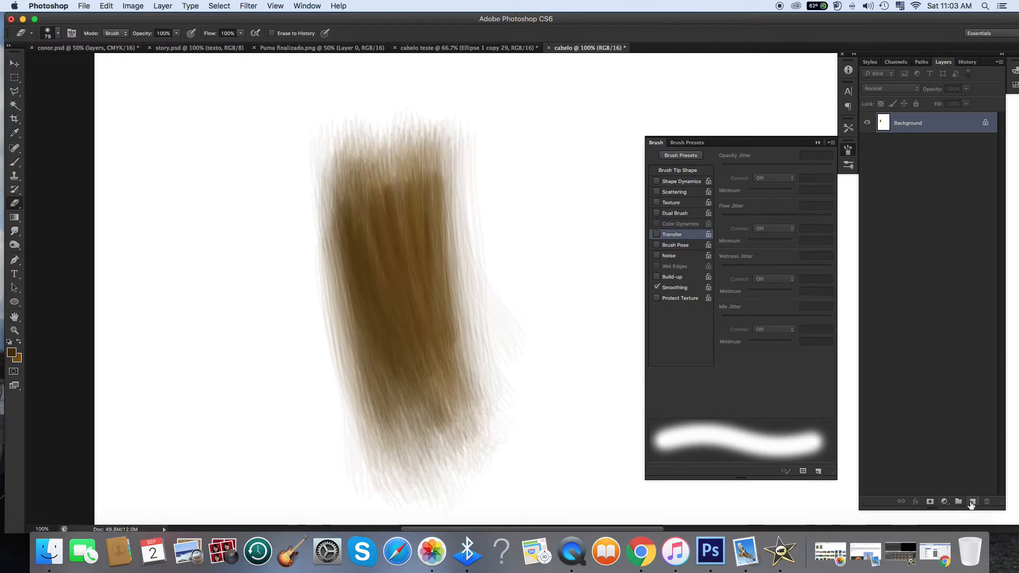
{"action": "left_click", "coordinate": [971, 502]}
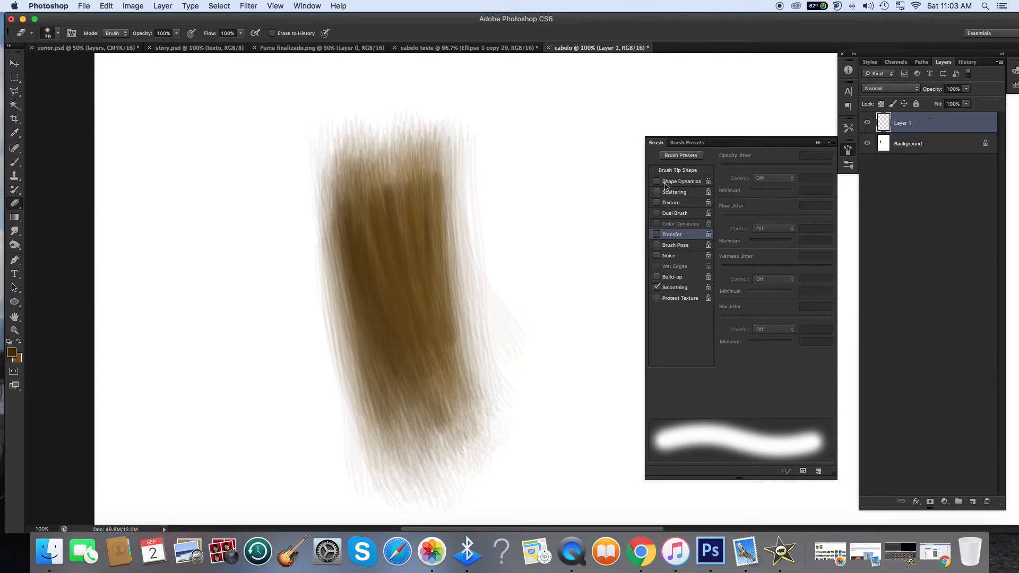
{"action": "key", "text": "Delete"}
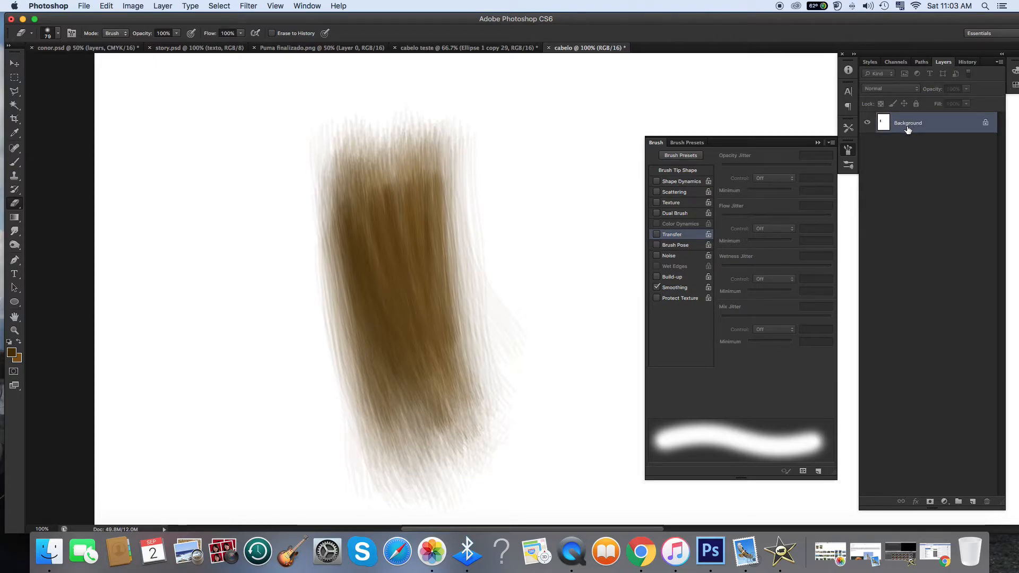
Step: Convert the locked Background into a regular layer named Layer 0, and toggle its visibility off and back on
{"action": "double_click", "coordinate": [978, 126]}
{"action": "key", "text": "Return"}
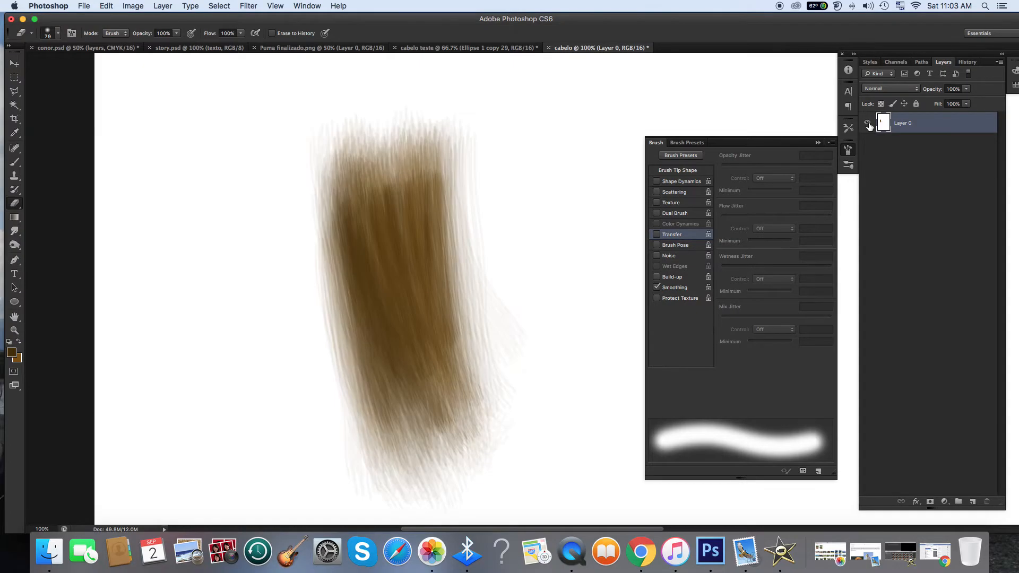
{"action": "left_click", "coordinate": [868, 125]}
{"action": "left_click", "coordinate": [868, 124]}
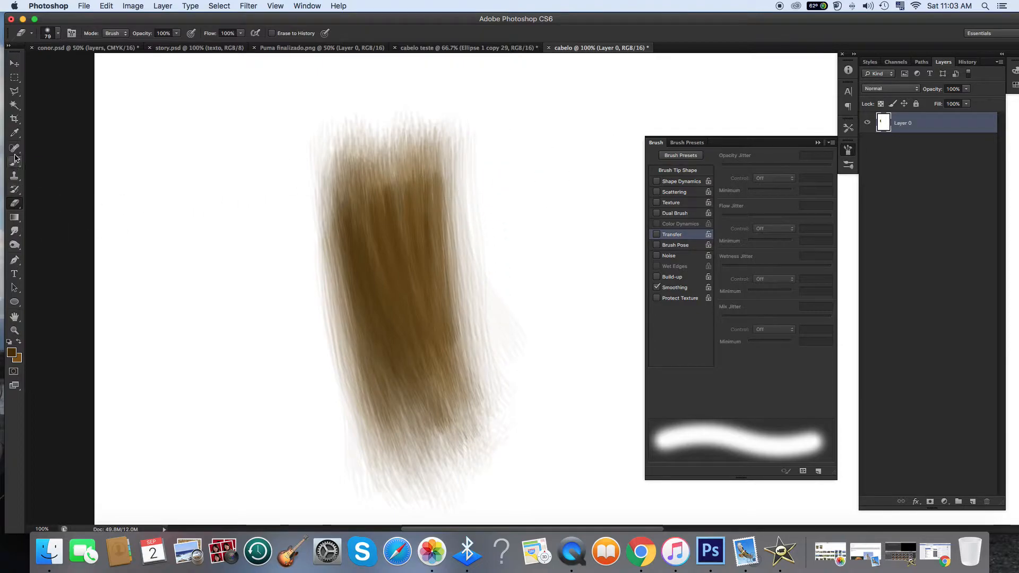
Step: Sample white from the canvas as foreground and set up a soft round paint brush at 78% opacity
{"action": "left_click", "coordinate": [14, 133]}
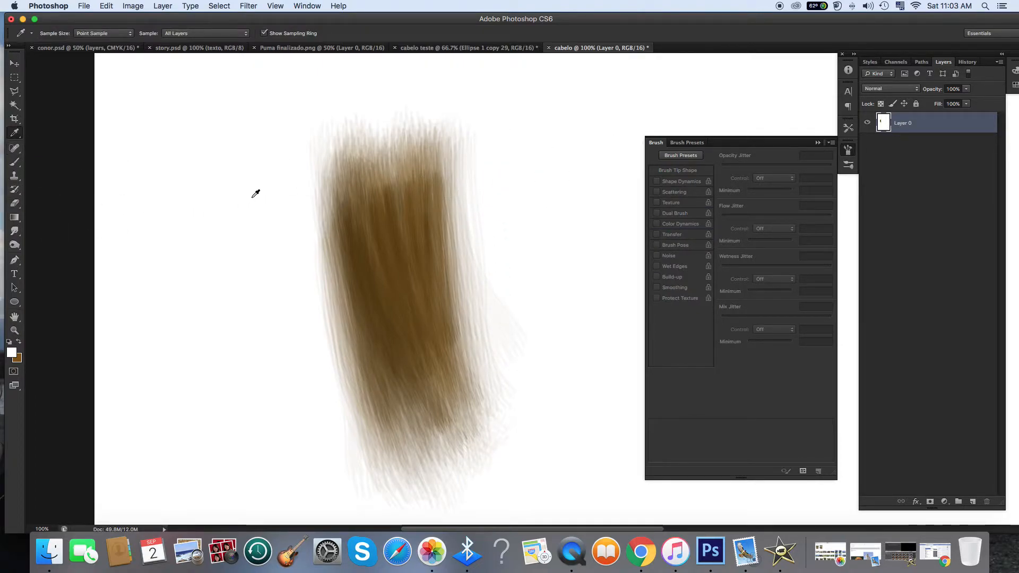
{"action": "left_click", "coordinate": [15, 162]}
{"action": "left_click", "coordinate": [58, 34]}
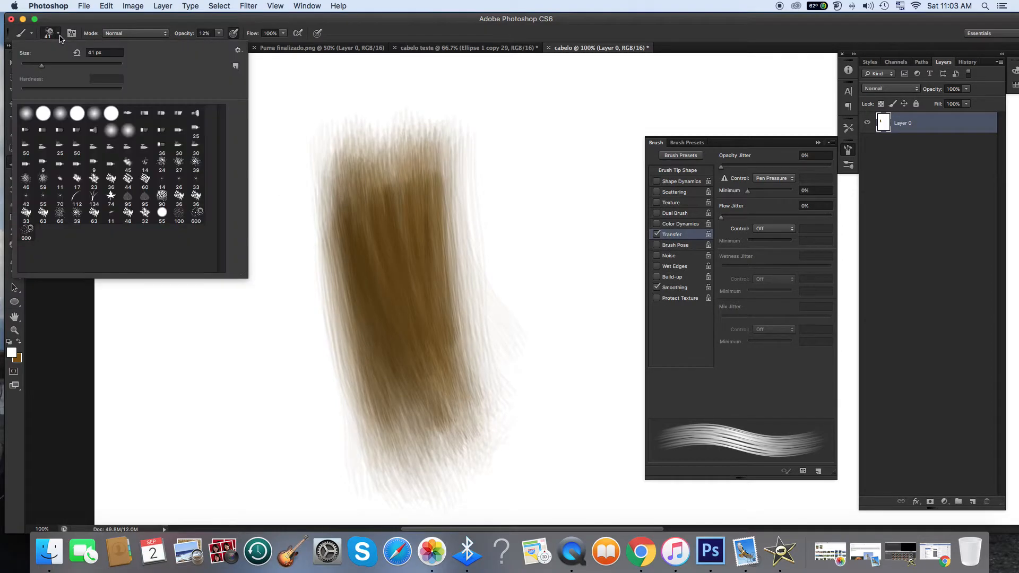
{"action": "left_click", "coordinate": [27, 114]}
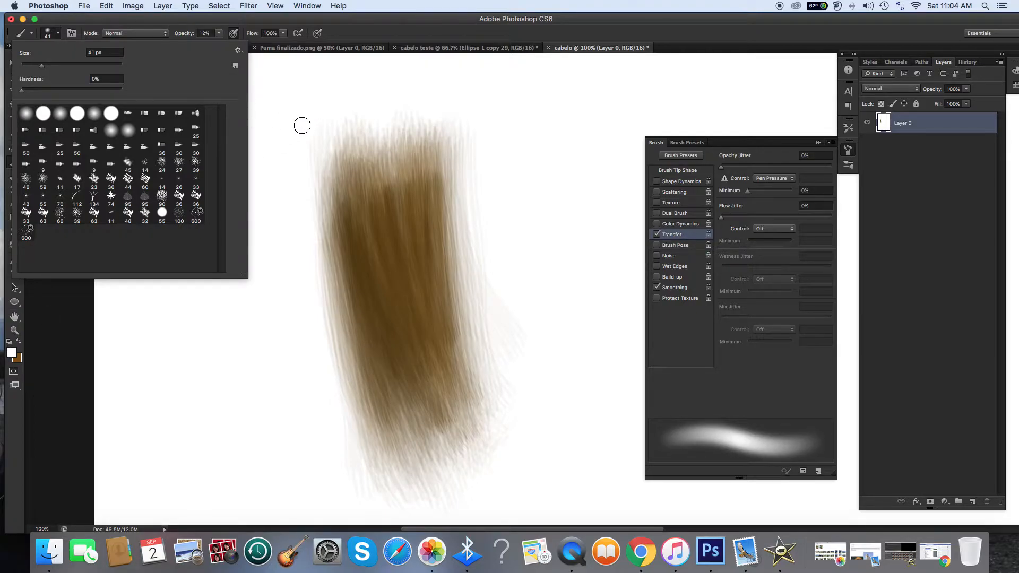
{"action": "left_click", "coordinate": [54, 64]}
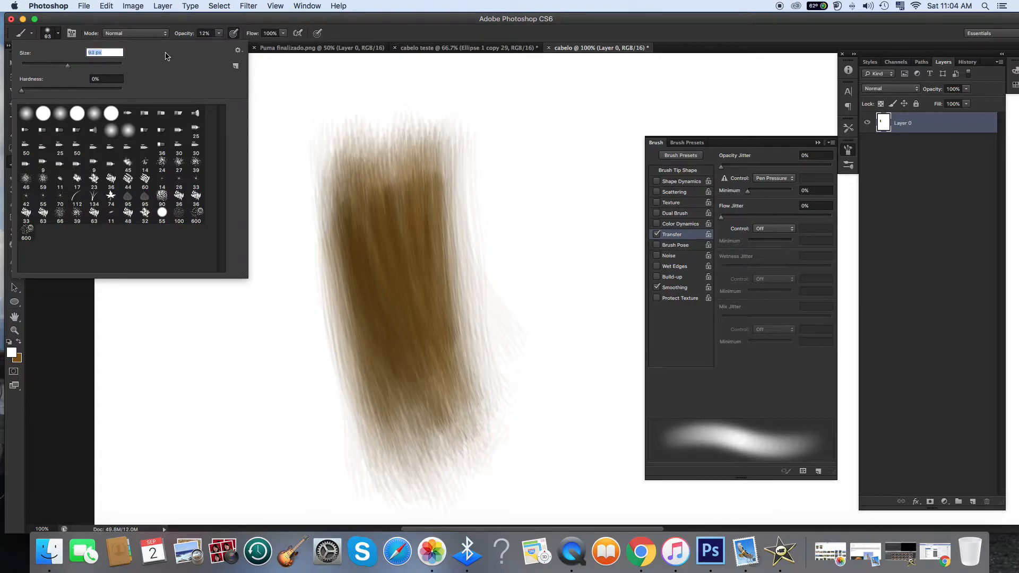
{"action": "left_click", "coordinate": [218, 34]}
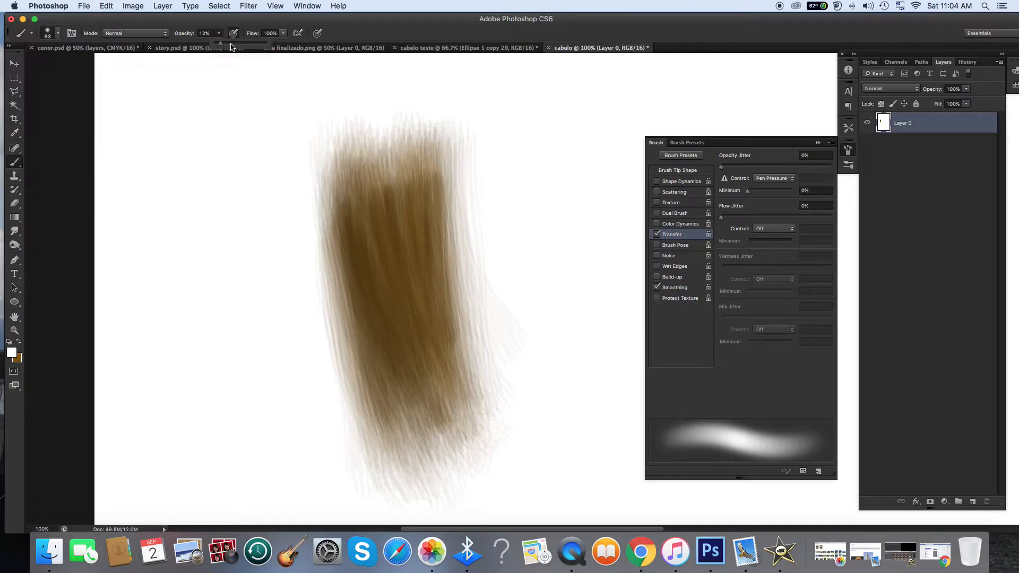
{"action": "left_click_drag", "start_coordinate": [265, 47], "coordinate": [254, 47]}
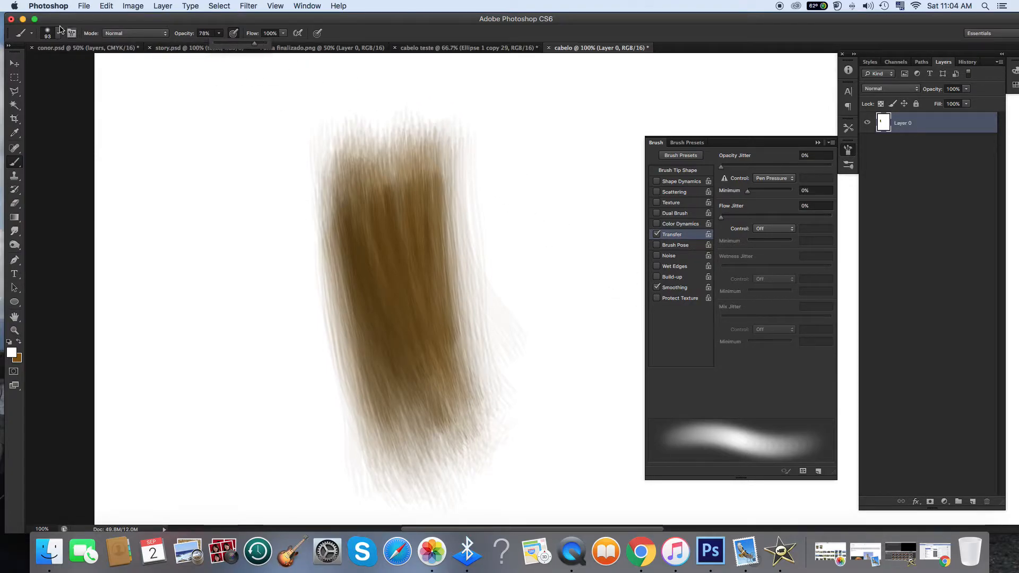
Step: Set the soft brush to 65 px and paint white over the stray strands along the lock's right edge
{"action": "left_click", "coordinate": [57, 33]}
{"action": "left_click", "coordinate": [54, 64]}
{"action": "left_click_drag", "start_coordinate": [473, 130], "coordinate": [514, 385]}
{"action": "left_click_drag", "start_coordinate": [492, 153], "coordinate": [520, 343]}
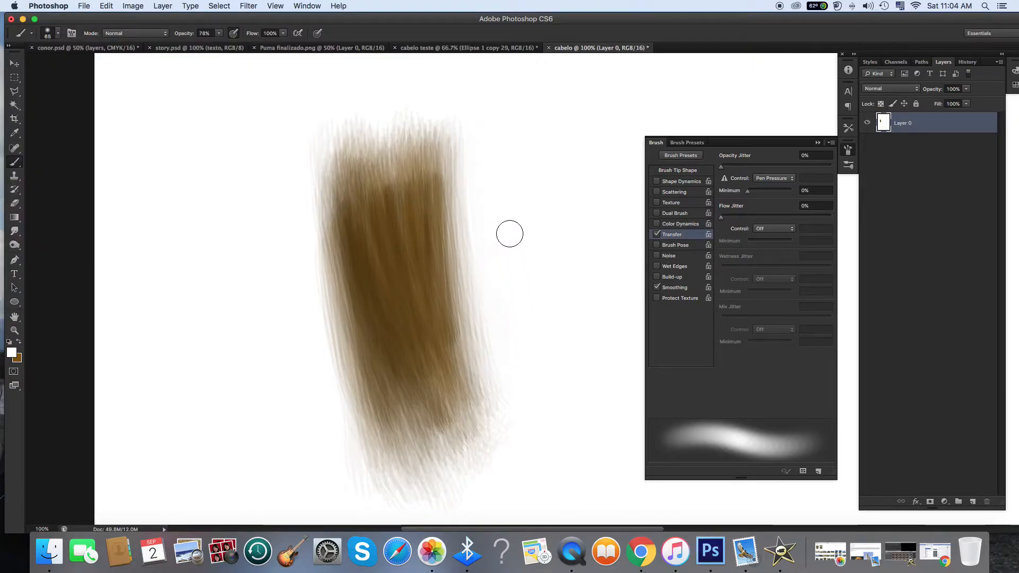
{"action": "mouse_move", "coordinate": [482, 158]}
{"action": "left_mouse_down"}
{"action": "mouse_move", "coordinate": [482, 256]}
{"action": "mouse_move", "coordinate": [496, 341]}
{"action": "left_mouse_up"}
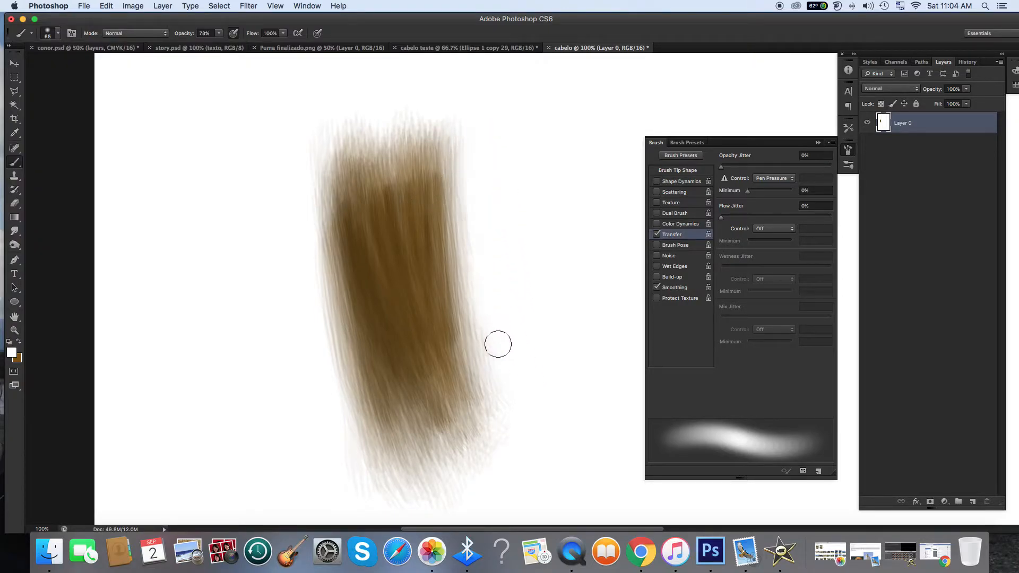
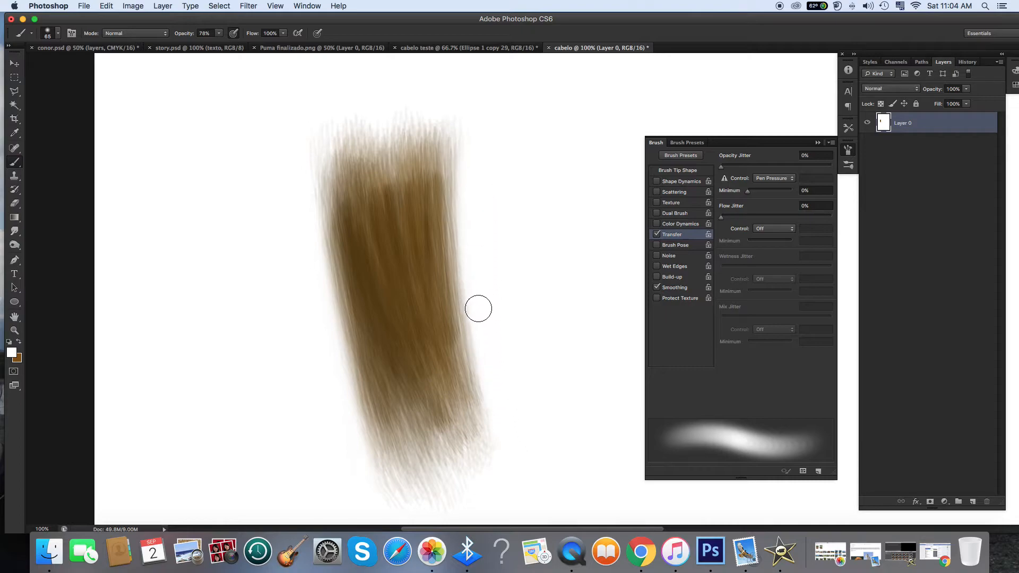
Step: Switch to the Smudge tool and set its soft round brush to 14 px
{"action": "scroll", "coordinate": [305, 265], "scroll_direction": "down", "scroll_amount": 2}
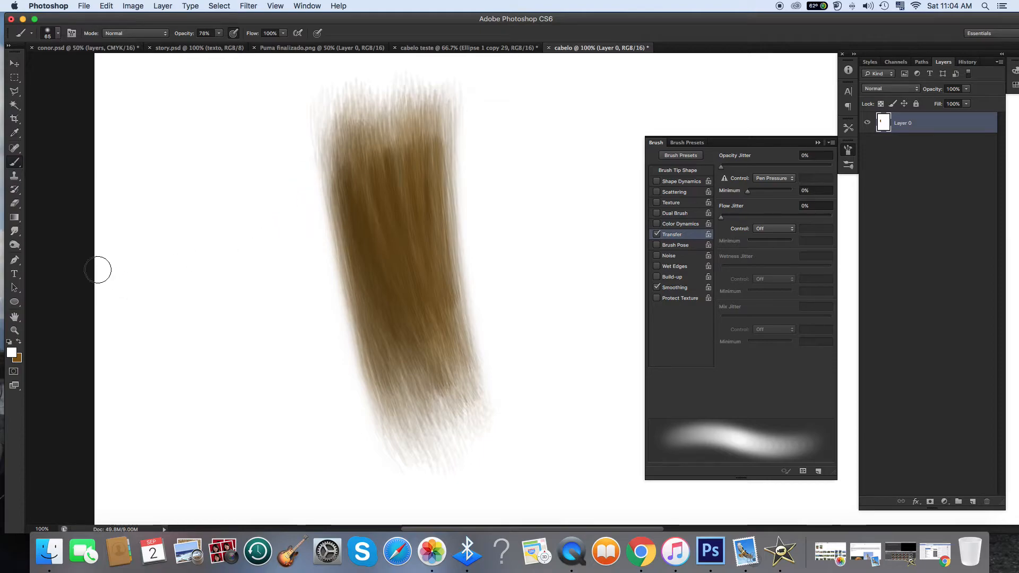
{"action": "left_click", "coordinate": [16, 233]}
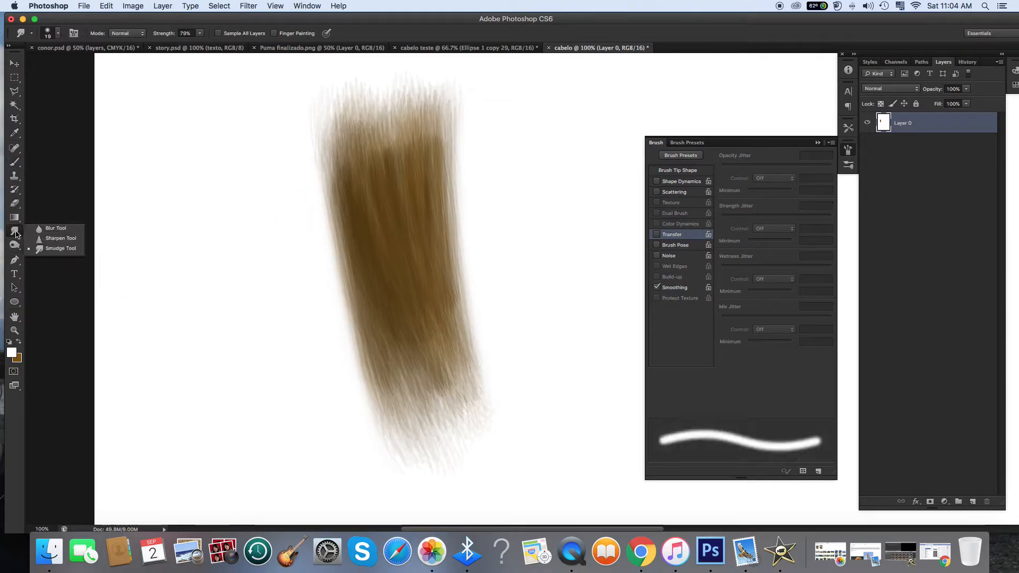
{"action": "left_click", "coordinate": [44, 252]}
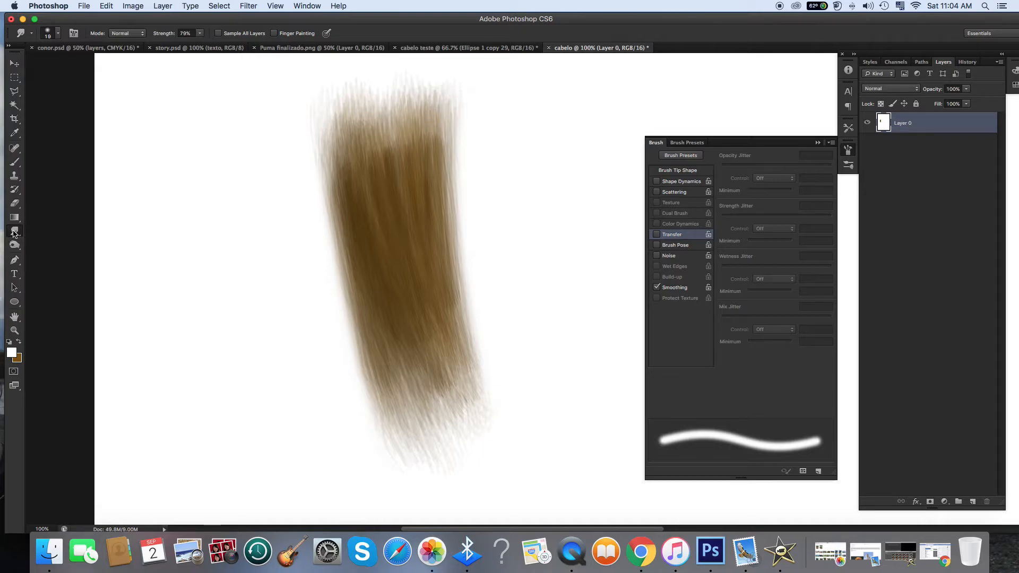
{"action": "left_click", "coordinate": [15, 232]}
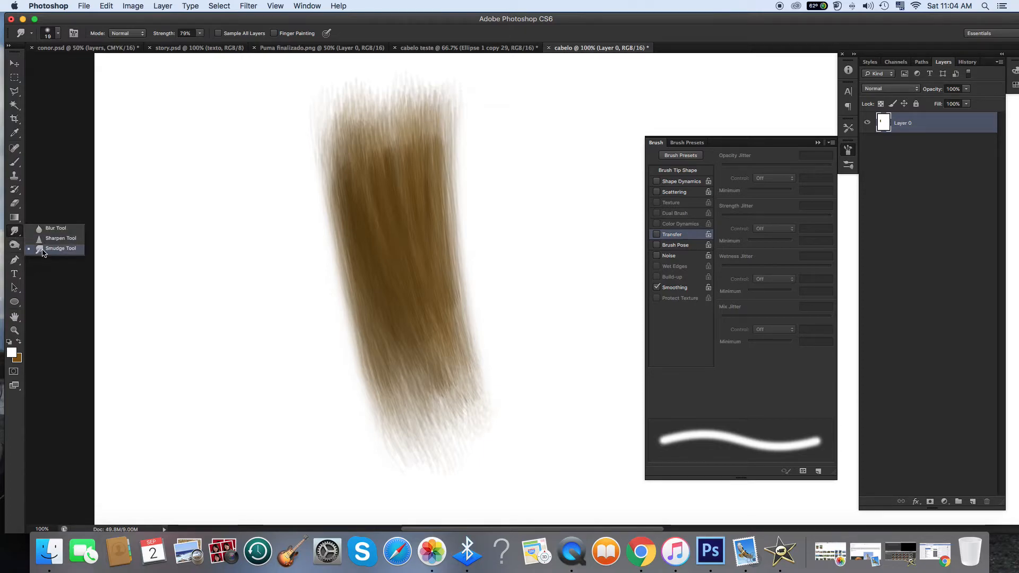
{"action": "left_click", "coordinate": [44, 251]}
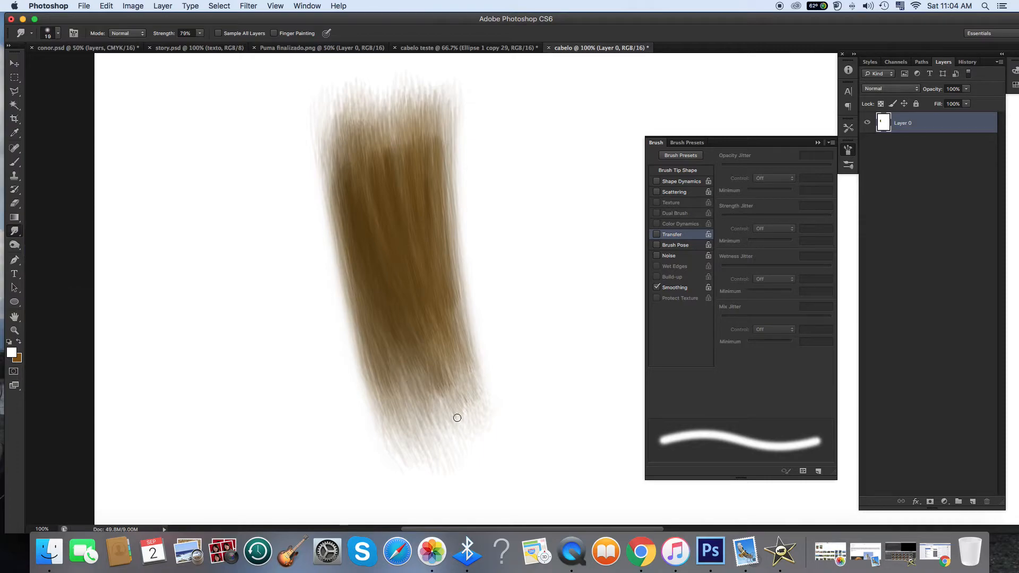
{"action": "left_click", "coordinate": [200, 33]}
{"action": "left_click", "coordinate": [422, 353]}
{"action": "left_click", "coordinate": [57, 33]}
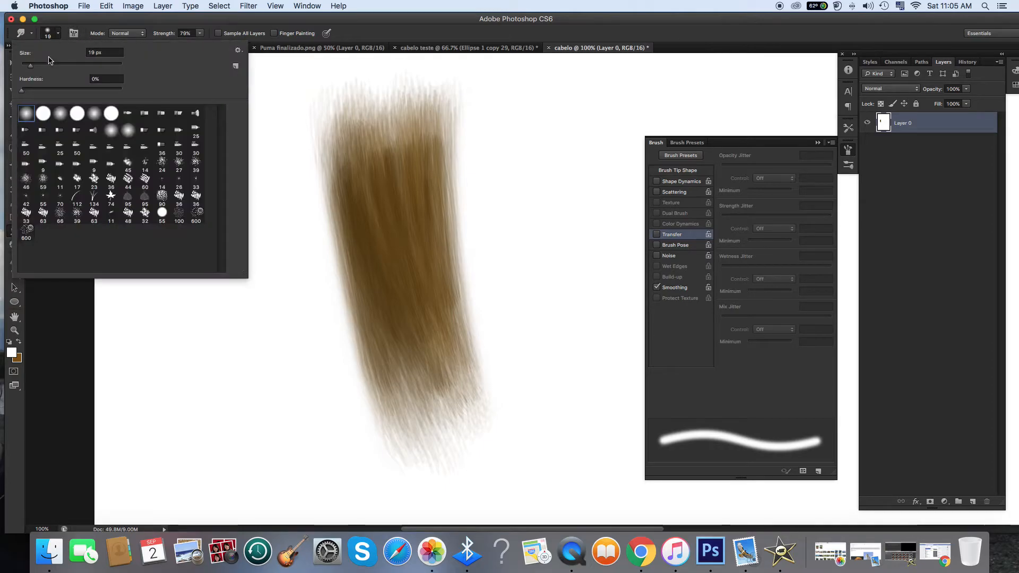
{"action": "left_click_drag", "start_coordinate": [30, 68], "coordinate": [28, 67]}
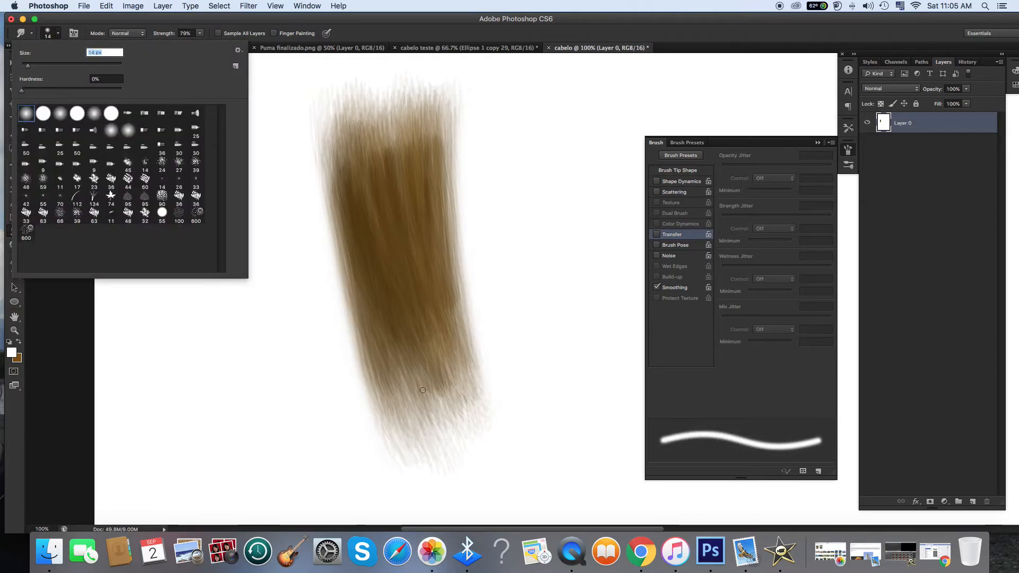
Step: Smudge the hair downward at the middle of the lock's lower end into several thin tips, undoing an unwanted stroke
{"action": "left_click_drag", "start_coordinate": [424, 378], "coordinate": [510, 506]}
{"action": "left_click_drag", "start_coordinate": [423, 345], "coordinate": [453, 440]}
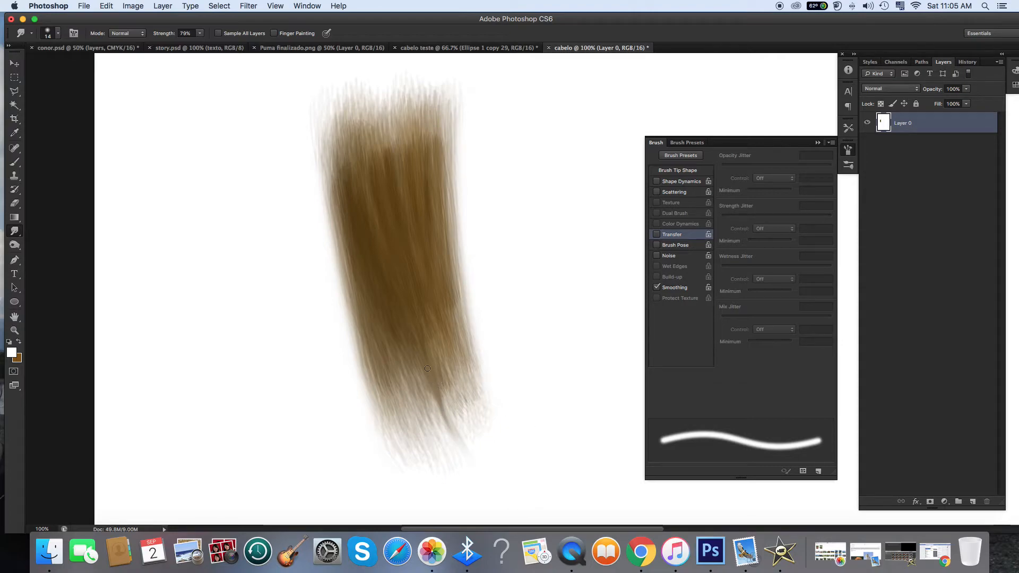
{"action": "key", "text": "super+z"}
{"action": "mouse_move", "coordinate": [403, 346]}
{"action": "left_mouse_down"}
{"action": "mouse_move", "coordinate": [499, 489]}
{"action": "mouse_move", "coordinate": [443, 467]}
{"action": "left_mouse_up"}
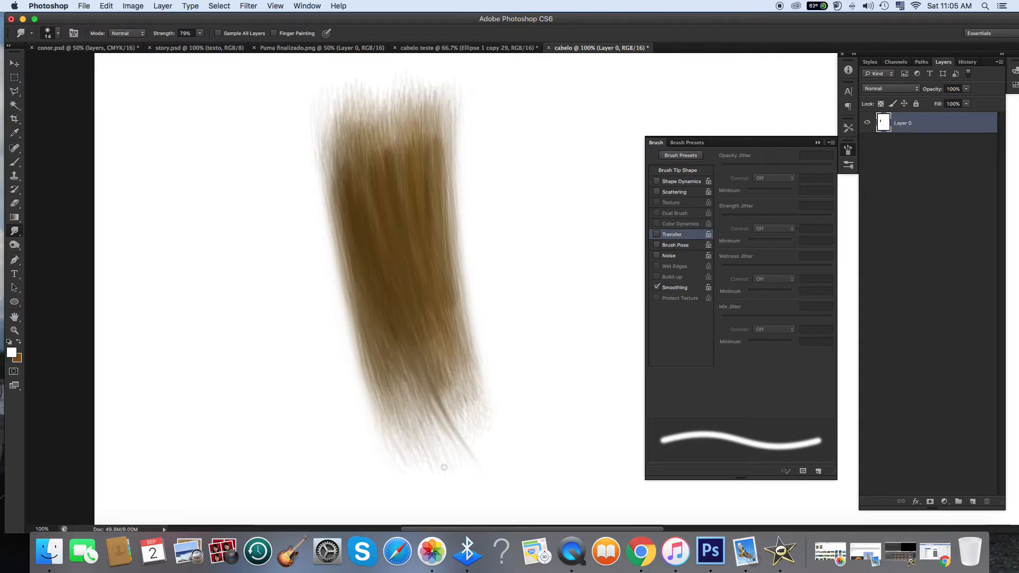
{"action": "scroll", "coordinate": [503, 418], "scroll_direction": "down", "scroll_amount": 2}
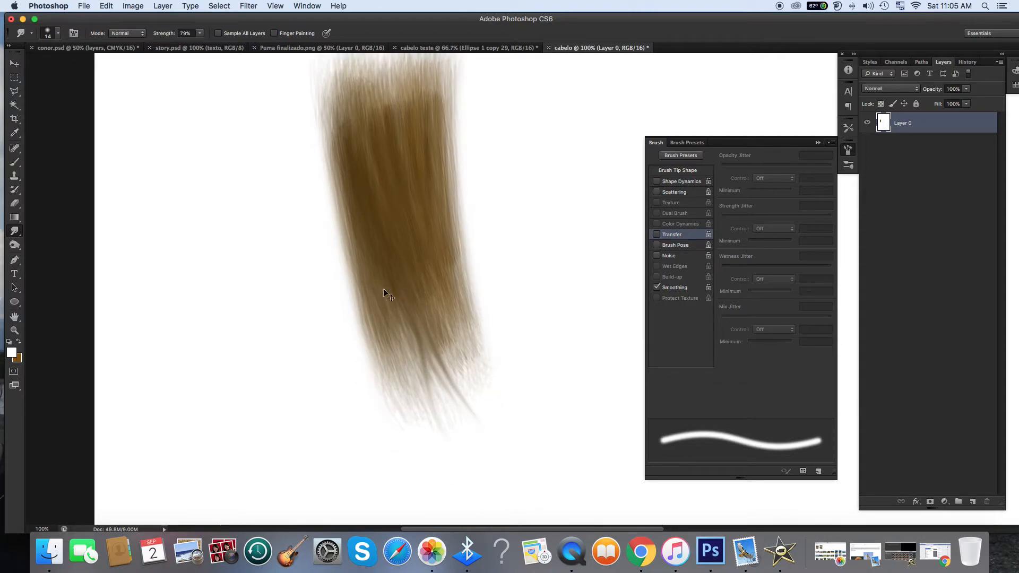
{"action": "left_click_drag", "start_coordinate": [371, 286], "coordinate": [454, 446]}
{"action": "mouse_move", "coordinate": [404, 320]}
{"action": "left_mouse_down"}
{"action": "mouse_move", "coordinate": [489, 499]}
{"action": "mouse_move", "coordinate": [450, 412]}
{"action": "left_mouse_up"}
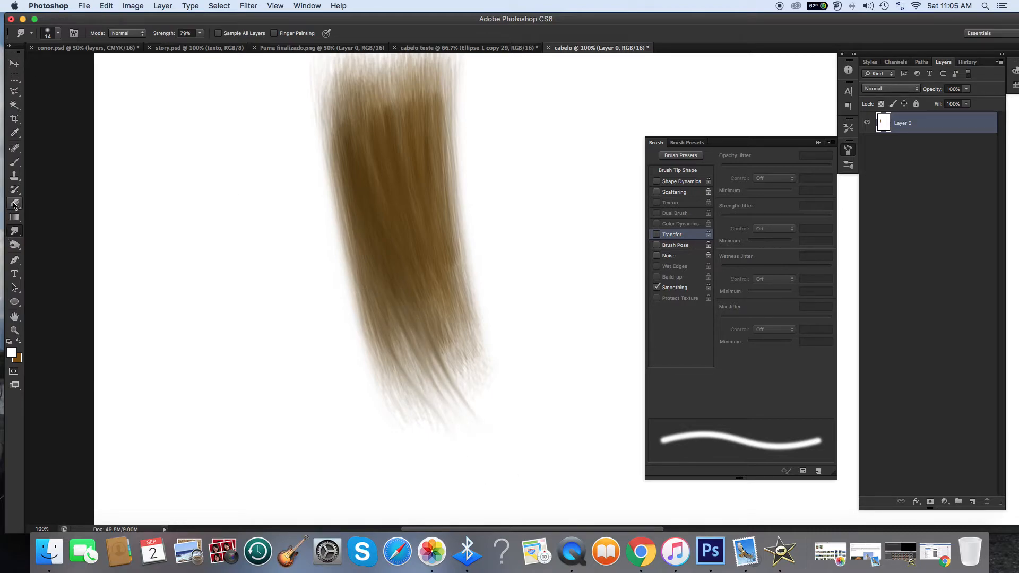
{"action": "left_click_drag", "start_coordinate": [378, 326], "coordinate": [422, 414]}
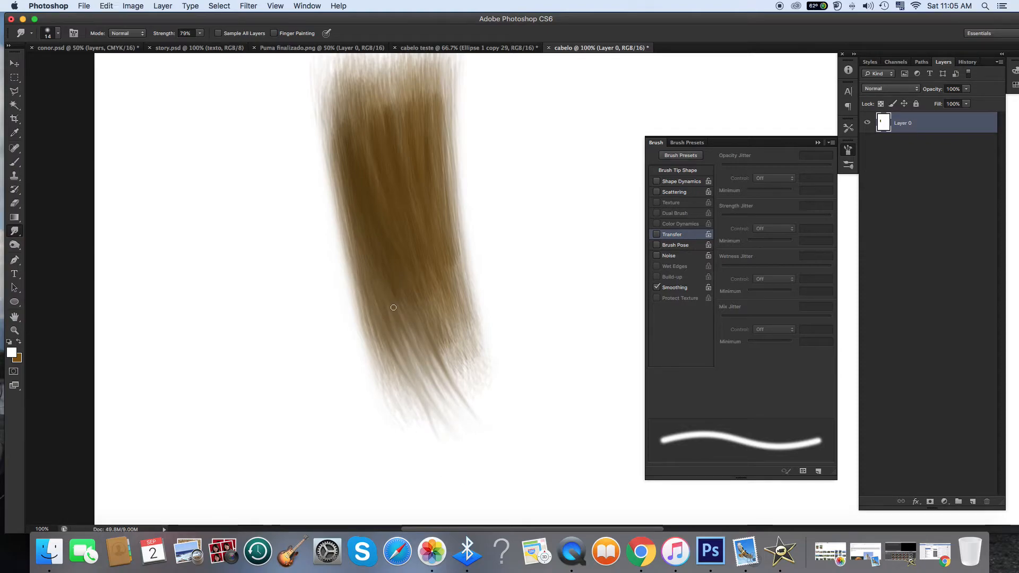
Step: Smudge more strands down from the left part of the lock's lower end to lengthen its tips
{"action": "mouse_move", "coordinate": [382, 303]}
{"action": "left_mouse_down"}
{"action": "mouse_move", "coordinate": [390, 349]}
{"action": "mouse_move", "coordinate": [445, 458]}
{"action": "left_mouse_up"}
{"action": "left_click_drag", "start_coordinate": [385, 332], "coordinate": [451, 468]}
{"action": "mouse_move", "coordinate": [384, 310]}
{"action": "left_mouse_down"}
{"action": "mouse_move", "coordinate": [403, 398]}
{"action": "mouse_move", "coordinate": [422, 425]}
{"action": "mouse_move", "coordinate": [406, 411]}
{"action": "left_mouse_up"}
{"action": "left_click_drag", "start_coordinate": [414, 330], "coordinate": [440, 406]}
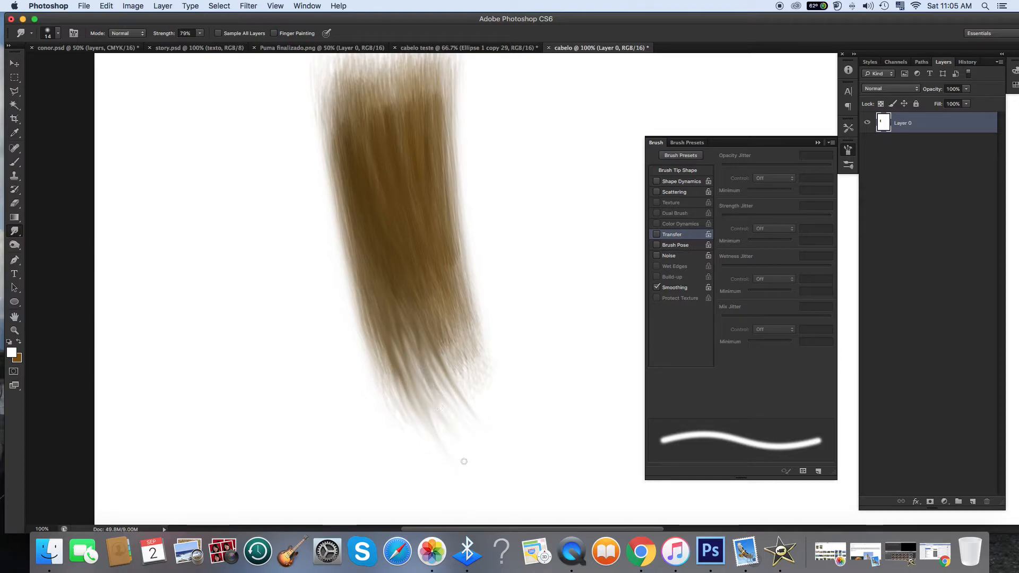
{"action": "key", "text": "super+z"}
Step: Raise the Smudge strength to 89% and pull out one long, tapered strand at the lock's lower end
{"action": "left_click_drag", "start_coordinate": [198, 36], "coordinate": [206, 44]}
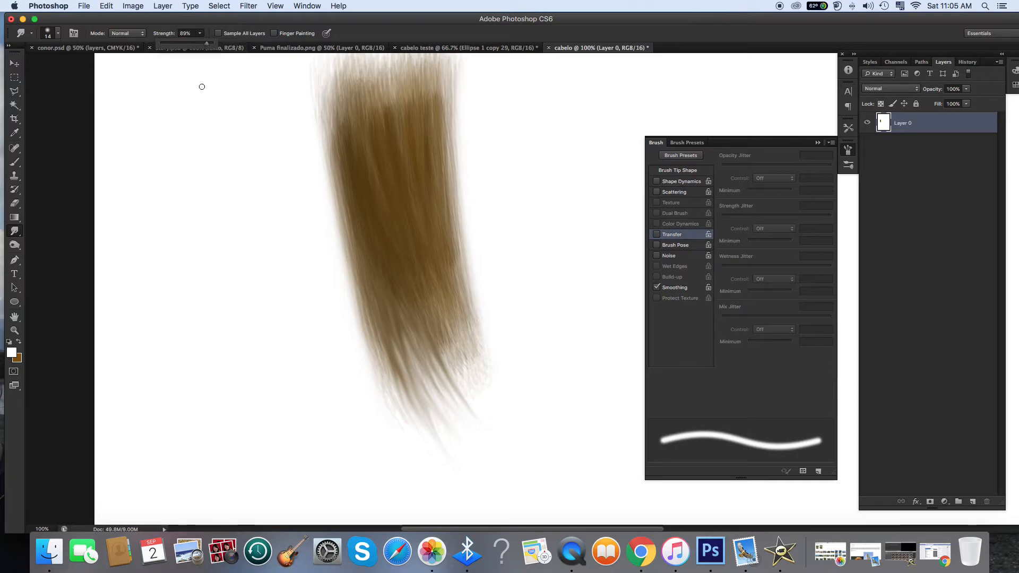
{"action": "left_click_drag", "start_coordinate": [404, 335], "coordinate": [462, 443]}
{"action": "key", "text": "super+z"}
{"action": "left_click_drag", "start_coordinate": [397, 330], "coordinate": [449, 463]}
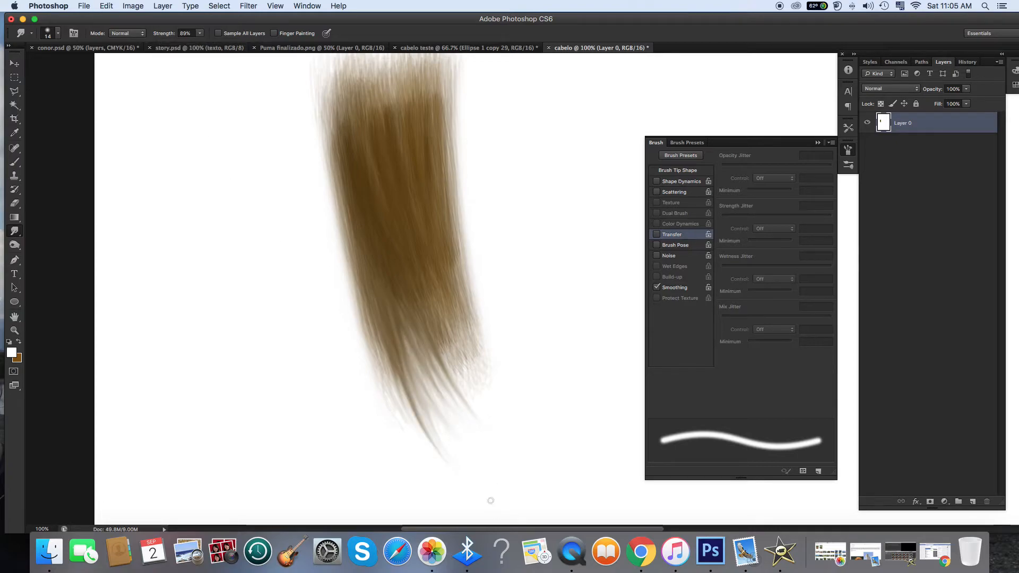
{"action": "left_click_drag", "start_coordinate": [373, 310], "coordinate": [433, 406]}
{"action": "key", "text": "super+z"}
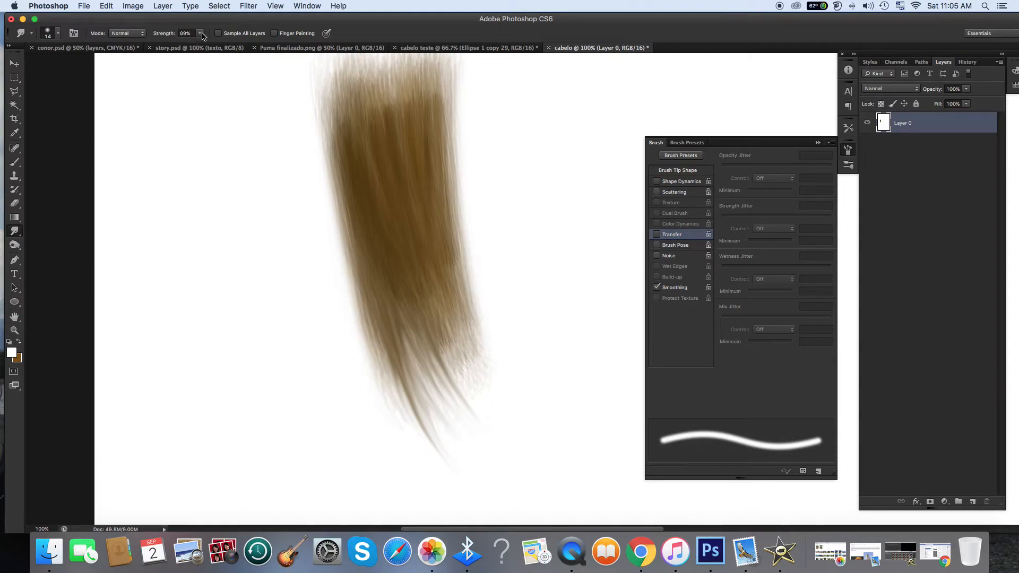
Step: Smudge additional long tips from the lock's lower-left and central ends, undoing strokes that do not suit
{"action": "left_click_drag", "start_coordinate": [384, 329], "coordinate": [507, 496]}
{"action": "left_click_drag", "start_coordinate": [407, 346], "coordinate": [521, 552]}
{"action": "key", "text": "super+z"}
{"action": "left_click_drag", "start_coordinate": [379, 336], "coordinate": [424, 446]}
{"action": "key", "text": "super+z"}
{"action": "left_click_drag", "start_coordinate": [368, 312], "coordinate": [411, 451]}
{"action": "mouse_move", "coordinate": [431, 313]}
{"action": "left_mouse_down"}
{"action": "mouse_move", "coordinate": [575, 486]}
{"action": "mouse_move", "coordinate": [521, 453]}
{"action": "left_mouse_up"}
{"action": "key", "text": "super+z"}
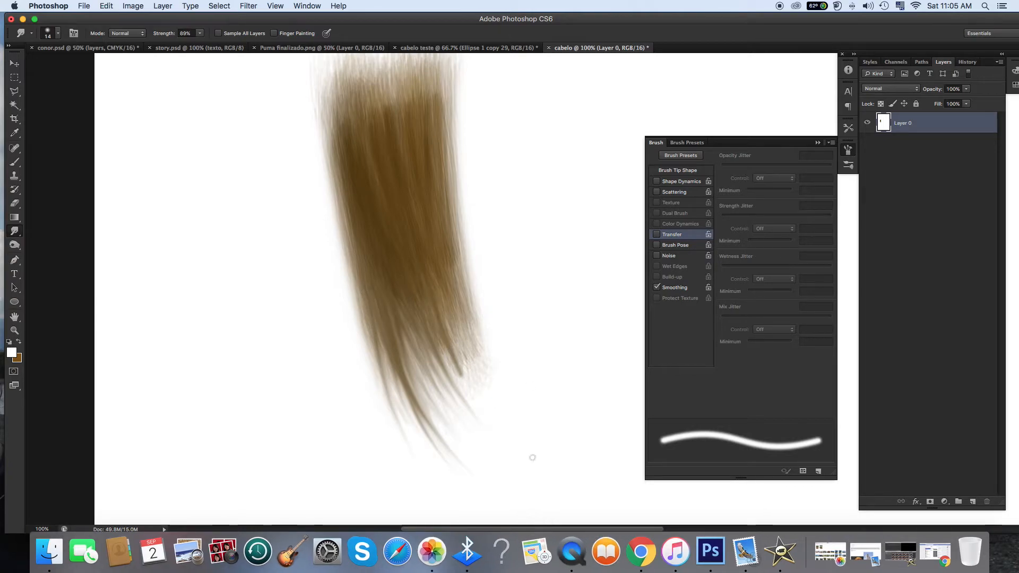
Step: Smudge the lower-right part of the lock into long tapered tips, using undo to compare or discard strokes
{"action": "left_click_drag", "start_coordinate": [427, 270], "coordinate": [565, 476]}
{"action": "left_click_drag", "start_coordinate": [451, 277], "coordinate": [498, 385]}
{"action": "key", "text": "super+z"}
{"action": "key", "text": "super+z"}
{"action": "key", "text": "super+z"}
{"action": "key", "text": "super+z"}
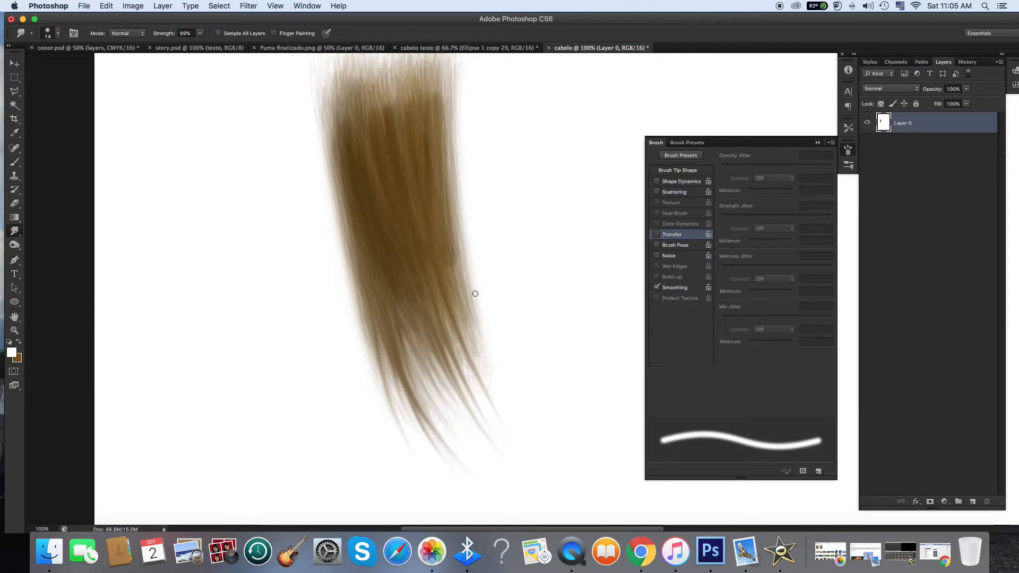
{"action": "key", "text": "super+z"}
Step: Pull curved strands down and outward from the lock's right edge with the Smudge tool, redoing one stroke
{"action": "left_click_drag", "start_coordinate": [454, 291], "coordinate": [518, 427]}
{"action": "key", "text": "super+z"}
{"action": "left_click_drag", "start_coordinate": [450, 240], "coordinate": [524, 432]}
{"action": "left_click_drag", "start_coordinate": [449, 304], "coordinate": [536, 442]}
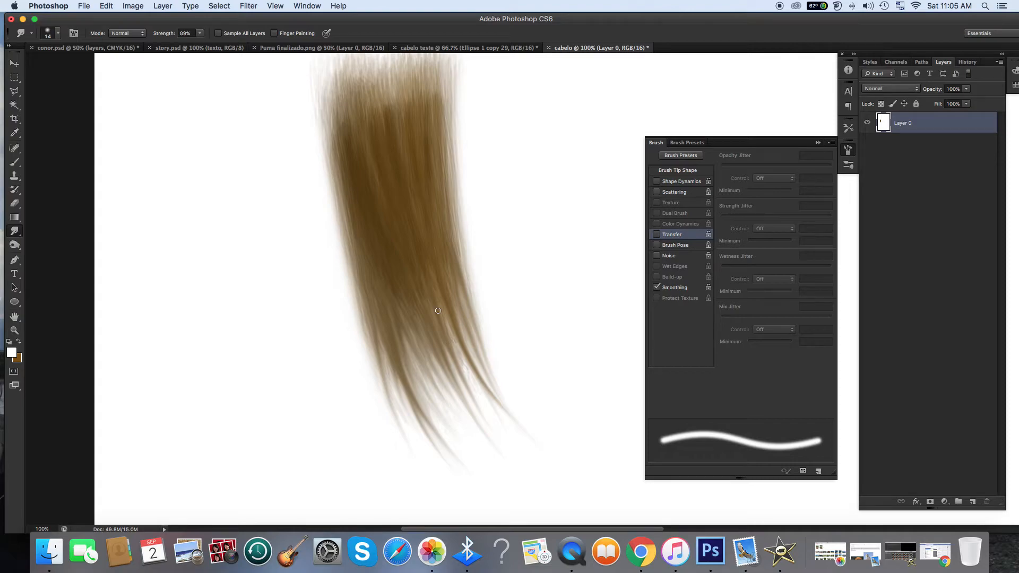
Step: Smudge a thin curved strand outward from the upper part of the lock's right edge, using undo to compare strokes
{"action": "left_click_drag", "start_coordinate": [444, 150], "coordinate": [490, 253]}
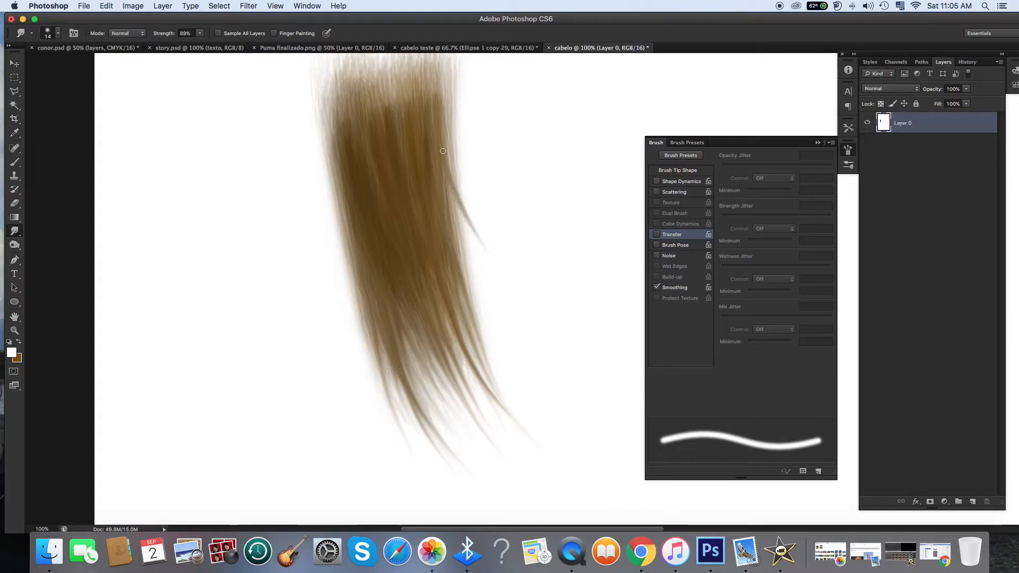
{"action": "key", "text": "super+z"}
{"action": "key", "text": "super+z"}
{"action": "key", "text": "super+z"}
{"action": "key", "text": "super+z"}
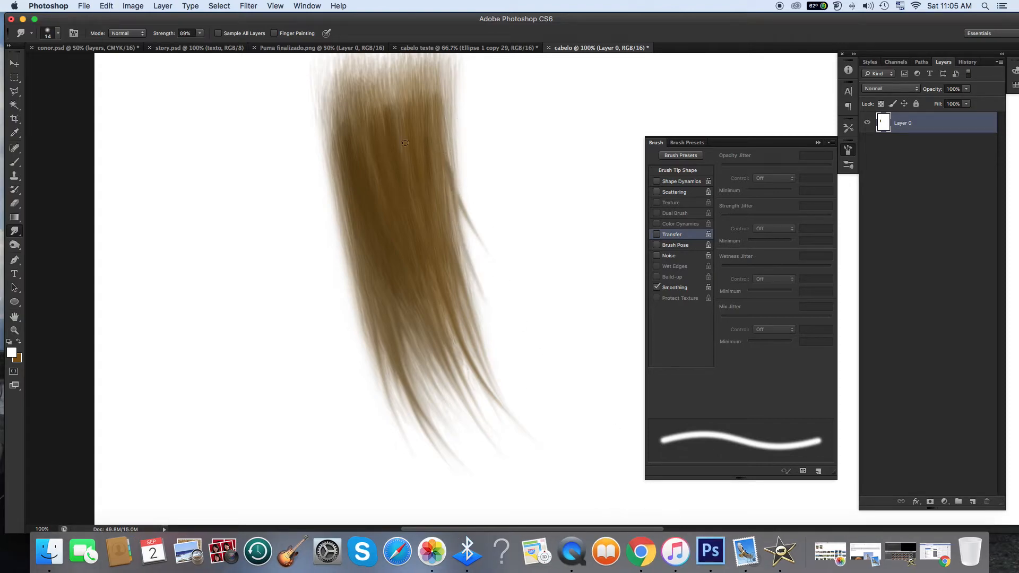
Step: Smudge a longer, darker strand from inside the lock across its upper right edge, undoing the stroke that does not suit
{"action": "left_click_drag", "start_coordinate": [427, 144], "coordinate": [499, 263]}
{"action": "left_click_drag", "start_coordinate": [447, 120], "coordinate": [482, 271]}
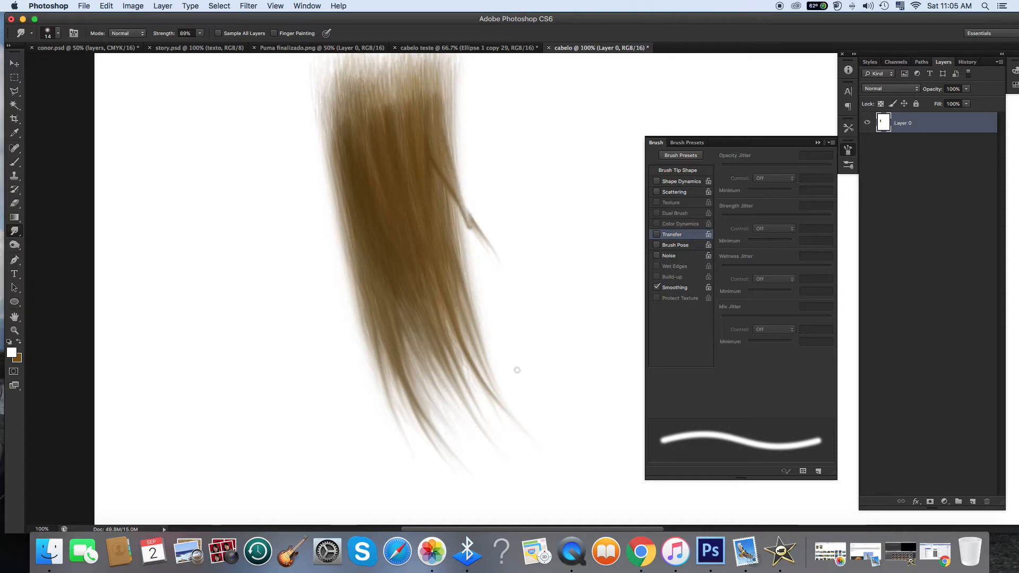
{"action": "key", "text": "super+z"}
{"action": "key", "text": "super+z"}
{"action": "key", "text": "super+z"}
{"action": "key", "text": "super+z"}
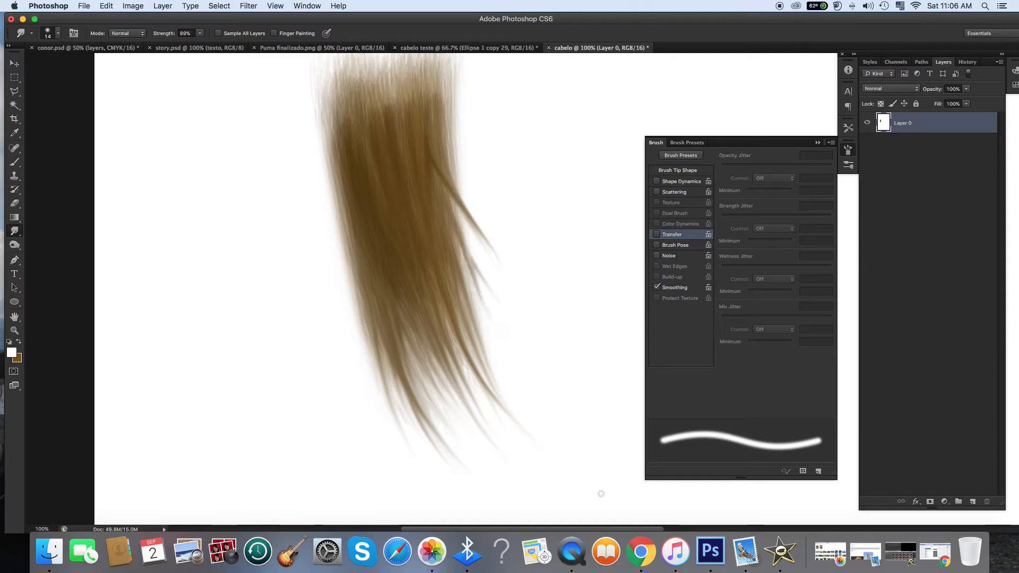
Step: Smudge long diagonal strands from the lock's middle toward its lower right edge and lower end, using undo to discard or compare strokes
{"action": "left_click_drag", "start_coordinate": [418, 179], "coordinate": [582, 444]}
{"action": "key", "text": "super+z"}
{"action": "left_click_drag", "start_coordinate": [445, 255], "coordinate": [586, 464]}
{"action": "key", "text": "super+z"}
{"action": "left_click_drag", "start_coordinate": [387, 261], "coordinate": [475, 459]}
{"action": "key", "text": "super+z"}
{"action": "left_click_drag", "start_coordinate": [393, 269], "coordinate": [533, 524]}
{"action": "key", "text": "super+z"}
{"action": "left_click_drag", "start_coordinate": [375, 255], "coordinate": [505, 508]}
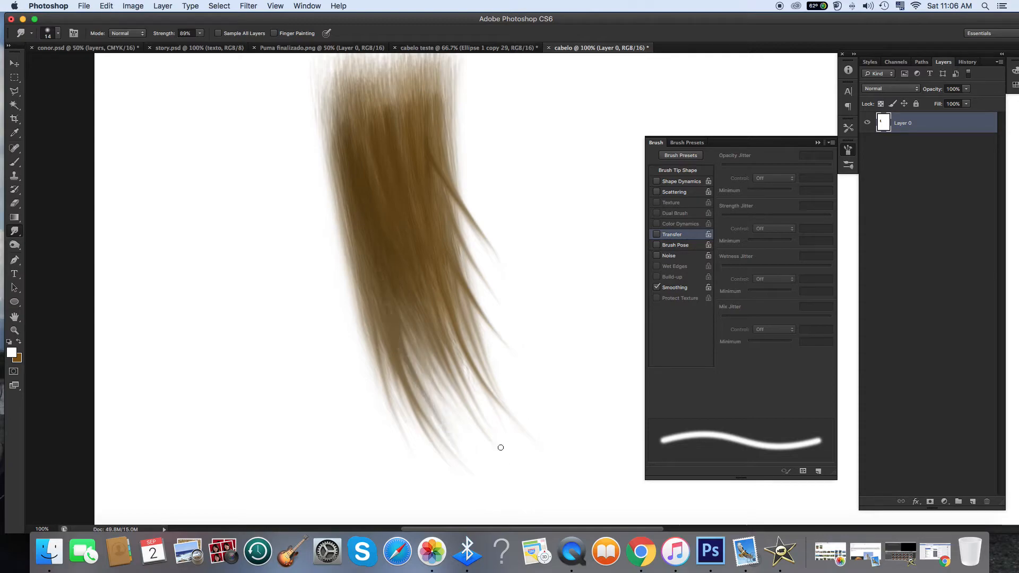
{"action": "scroll", "coordinate": [491, 436], "scroll_direction": "down", "scroll_amount": 2}
{"action": "key", "text": "super+z"}
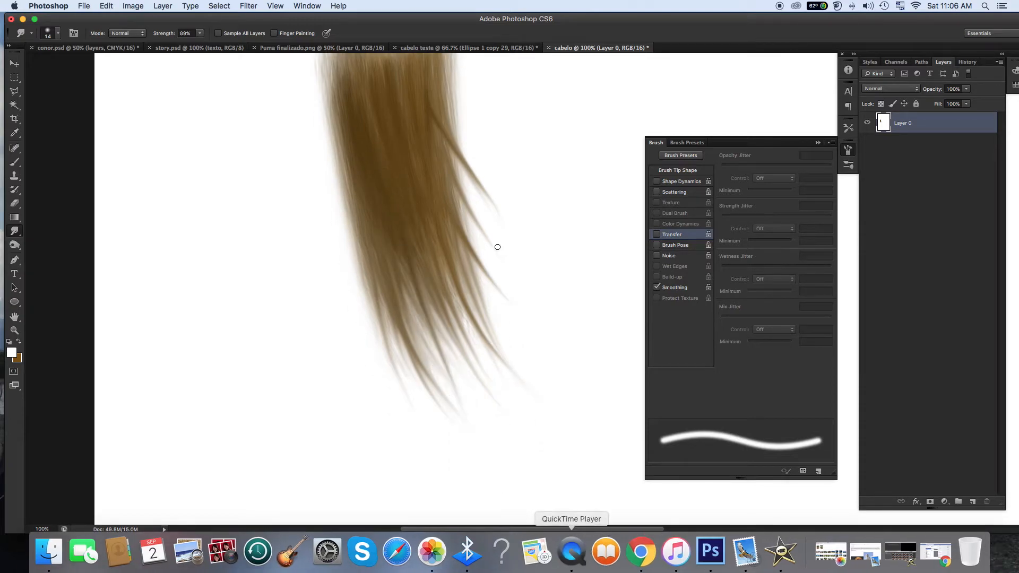
Step: Smudge strands from the lower centre of the lock down toward its tips, undoing the first stroke
{"action": "left_click_drag", "start_coordinate": [397, 255], "coordinate": [507, 416]}
{"action": "key", "text": "super+z"}
{"action": "left_click_drag", "start_coordinate": [398, 253], "coordinate": [462, 354]}
Step: Lower the Smudge strength to 54% and blend strands down through the lock's lower-left centre, using undo to compare strokes
{"action": "left_click", "coordinate": [200, 35]}
{"action": "left_click_drag", "start_coordinate": [188, 45], "coordinate": [183, 46]}
{"action": "left_click_drag", "start_coordinate": [368, 252], "coordinate": [479, 396]}
{"action": "key", "text": "super+z"}
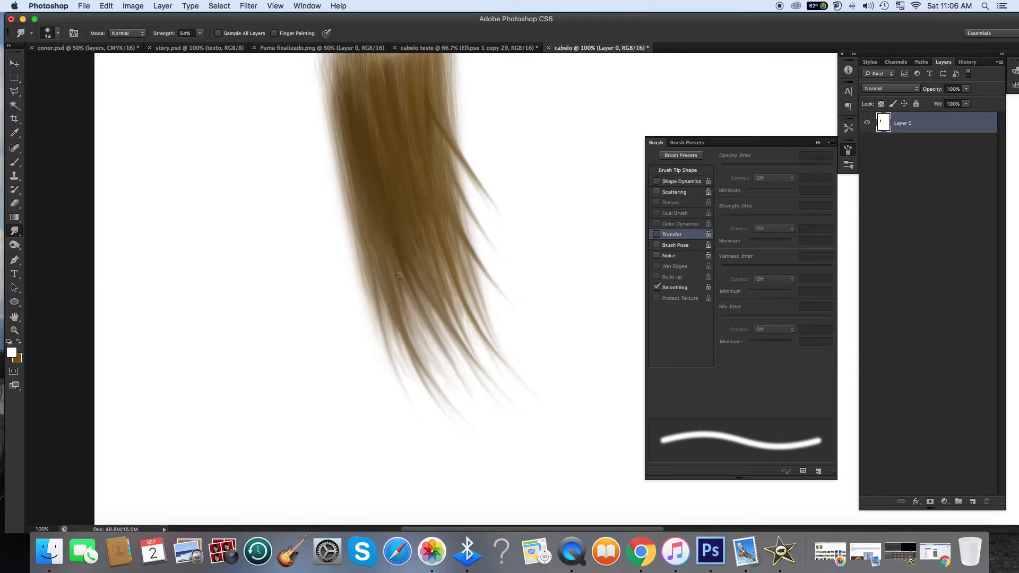
{"action": "key", "text": "super+z"}
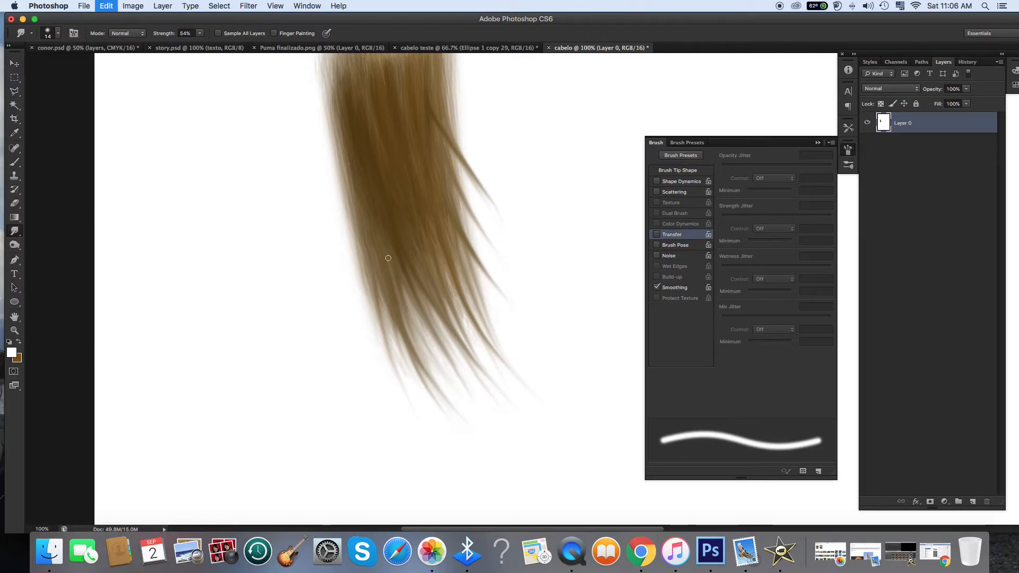
{"action": "key", "text": "super+z"}
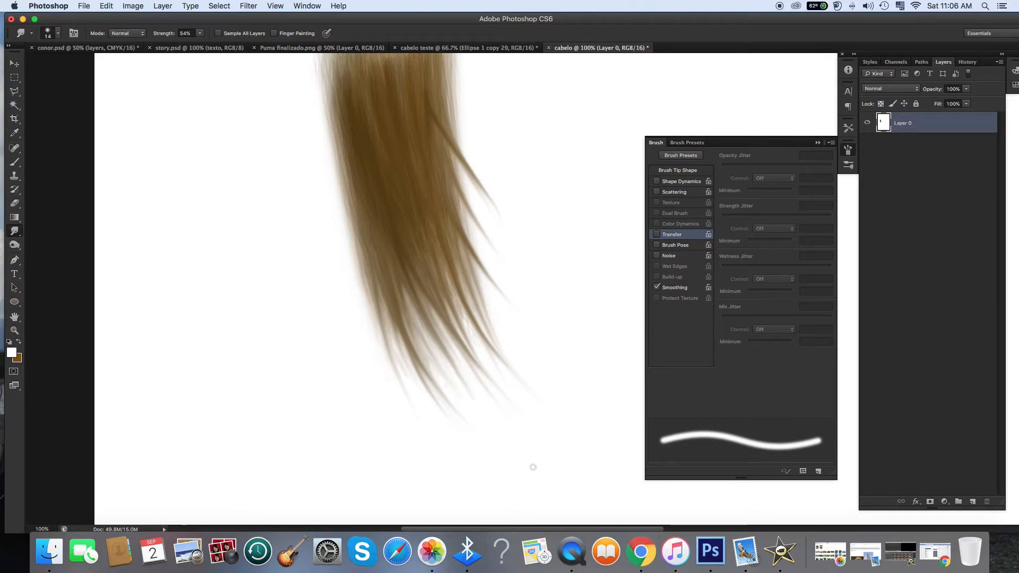
{"action": "key", "text": "super+z"}
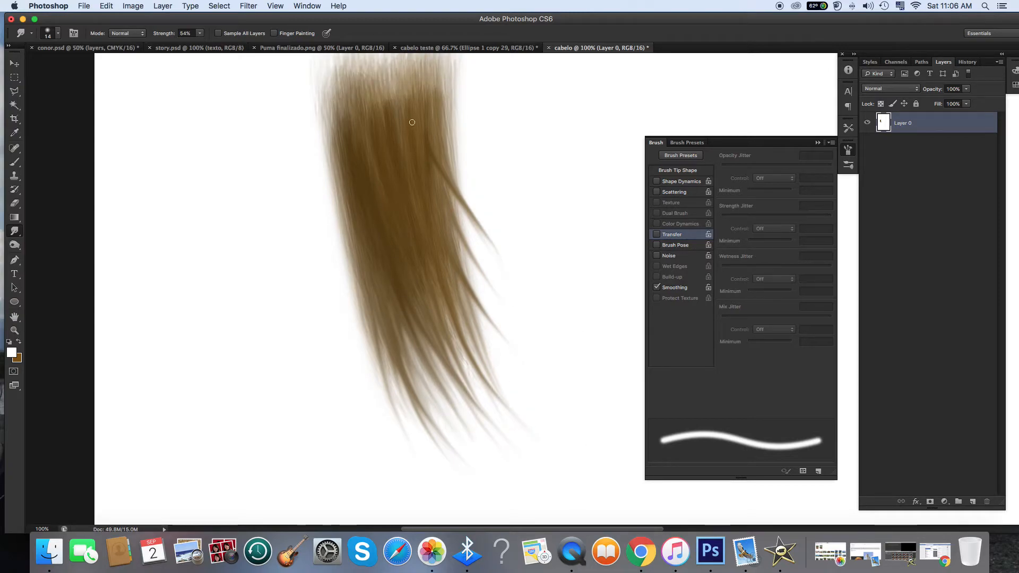
Step: Raise the Smudge strength to 85% and pull a tapered strand outward from the lock's upper right edge, undoing and repeating unsuitable strokes
{"action": "left_click", "coordinate": [201, 33]}
{"action": "mouse_move", "coordinate": [444, 96]}
{"action": "left_mouse_down"}
{"action": "mouse_move", "coordinate": [512, 254]}
{"action": "mouse_move", "coordinate": [455, 149]}
{"action": "mouse_move", "coordinate": [485, 225]}
{"action": "mouse_move", "coordinate": [478, 178]}
{"action": "left_mouse_up"}
{"action": "key", "text": "super+z"}
{"action": "key", "text": "super+z"}
{"action": "left_click_drag", "start_coordinate": [444, 110], "coordinate": [473, 170]}
{"action": "key", "text": "super+z"}
{"action": "left_click_drag", "start_coordinate": [442, 101], "coordinate": [484, 216]}
{"action": "key", "text": "super+z"}
{"action": "left_click_drag", "start_coordinate": [446, 119], "coordinate": [475, 189]}
{"action": "key", "text": "super+z"}
{"action": "left_click_drag", "start_coordinate": [443, 109], "coordinate": [472, 167]}
{"action": "key", "text": "super+z"}
{"action": "left_click_drag", "start_coordinate": [443, 113], "coordinate": [480, 197]}
{"action": "key", "text": "super+z"}
{"action": "left_click_drag", "start_coordinate": [443, 110], "coordinate": [482, 213]}
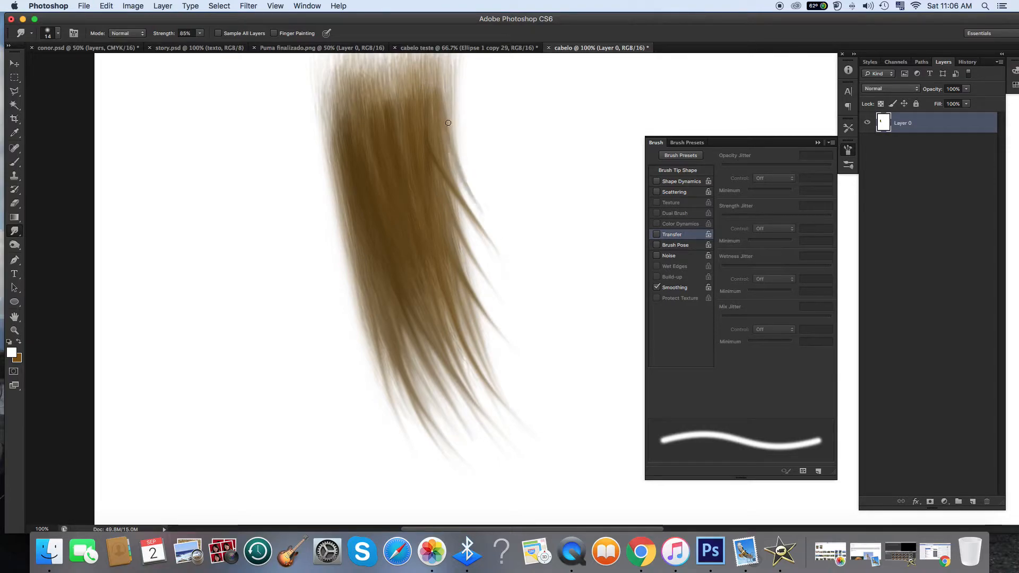
Step: Try to smudge a loose strand outward and downward from the upper right edge of the hair
{"action": "left_click_drag", "start_coordinate": [444, 128], "coordinate": [549, 303]}
{"action": "key", "text": "super+z"}
{"action": "left_click_drag", "start_coordinate": [440, 118], "coordinate": [479, 252]}
{"action": "key", "text": "super+z"}
Step: Smudge the lower tips of the hair outward into thin strands at 85% strength
{"action": "key", "text": "super+minus"}
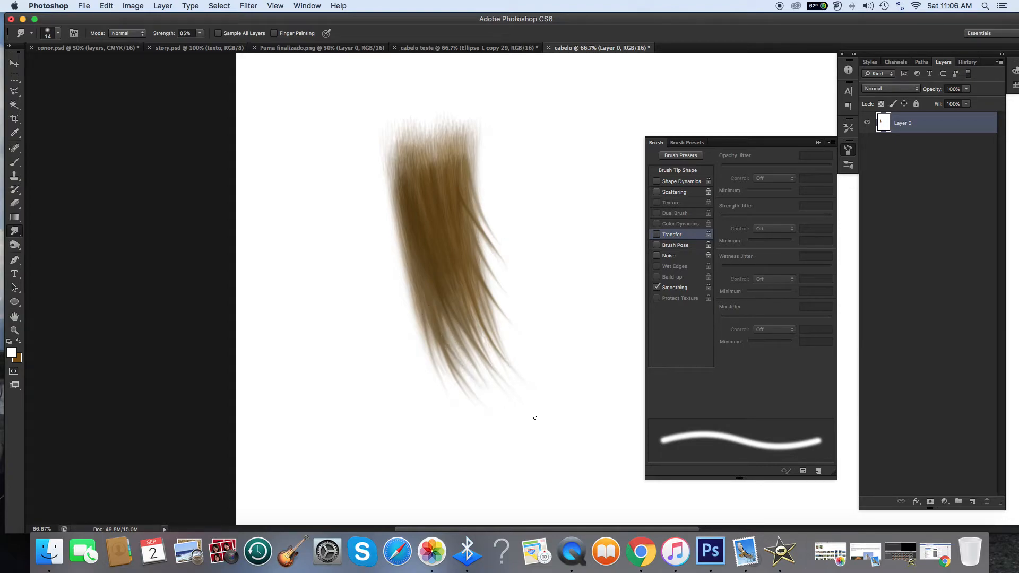
{"action": "left_click_drag", "start_coordinate": [443, 310], "coordinate": [523, 425]}
{"action": "key", "text": "super+z"}
{"action": "left_click_drag", "start_coordinate": [439, 313], "coordinate": [598, 507]}
{"action": "key", "text": "super+z"}
{"action": "left_click_drag", "start_coordinate": [449, 356], "coordinate": [530, 455]}
{"action": "left_click_drag", "start_coordinate": [444, 324], "coordinate": [483, 412]}
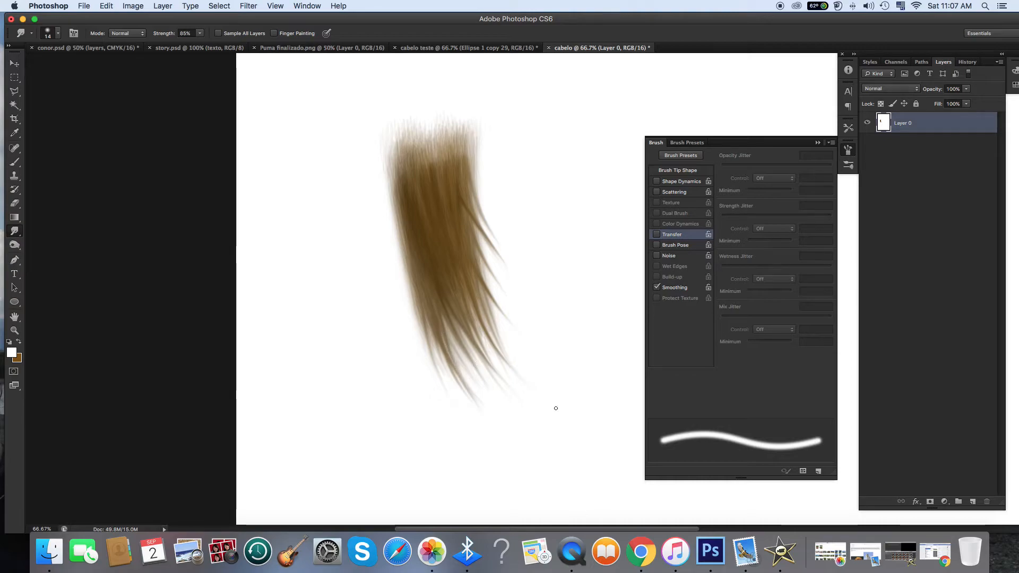
Step: Darken the upper left side of the hair with the Burn tool on Midtones at 15% exposure
{"action": "left_click", "coordinate": [14, 330]}
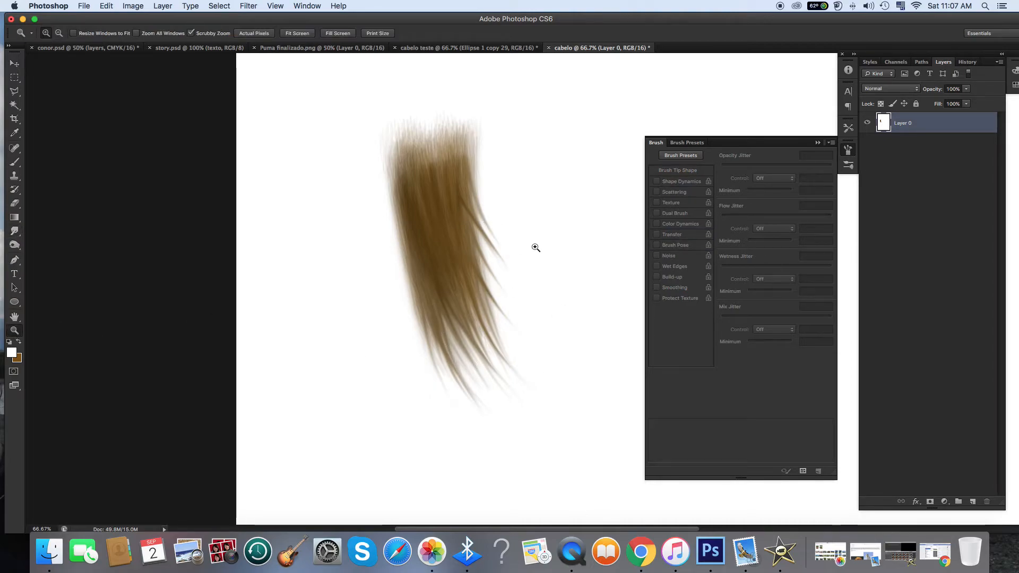
{"action": "left_click_drag", "start_coordinate": [14, 244], "coordinate": [54, 261]}
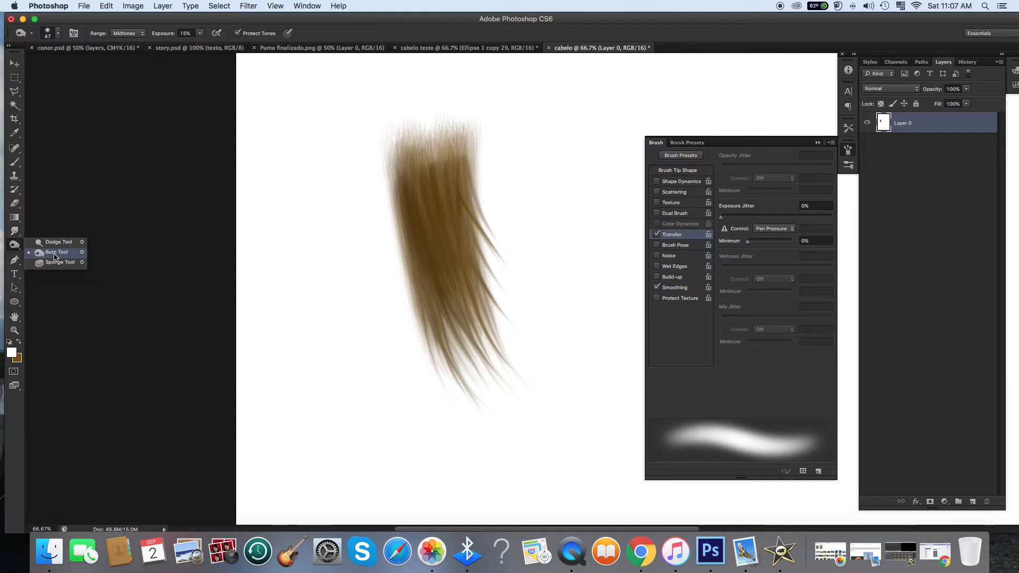
{"action": "left_click", "coordinate": [55, 256]}
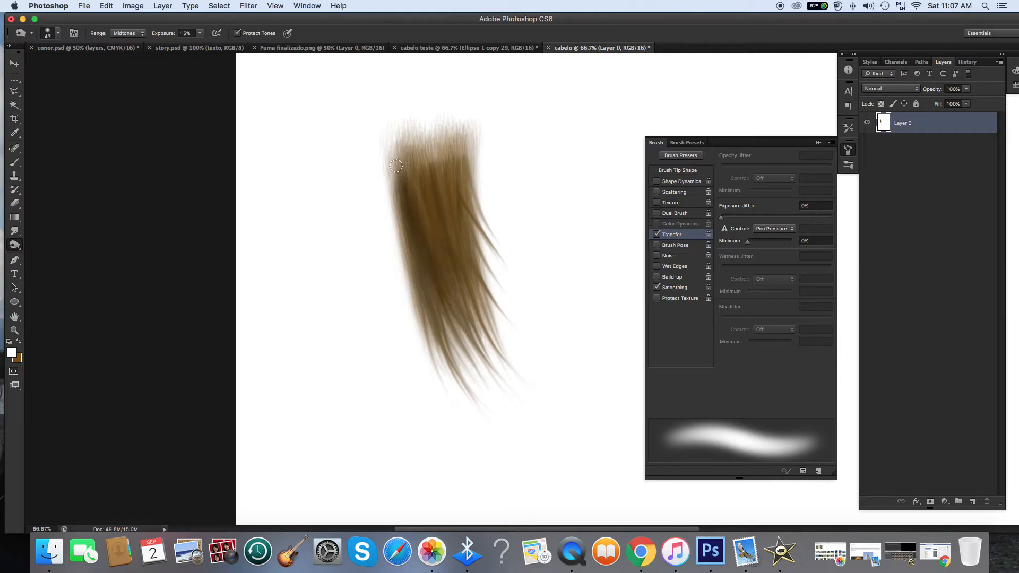
{"action": "key", "text": "super+z"}
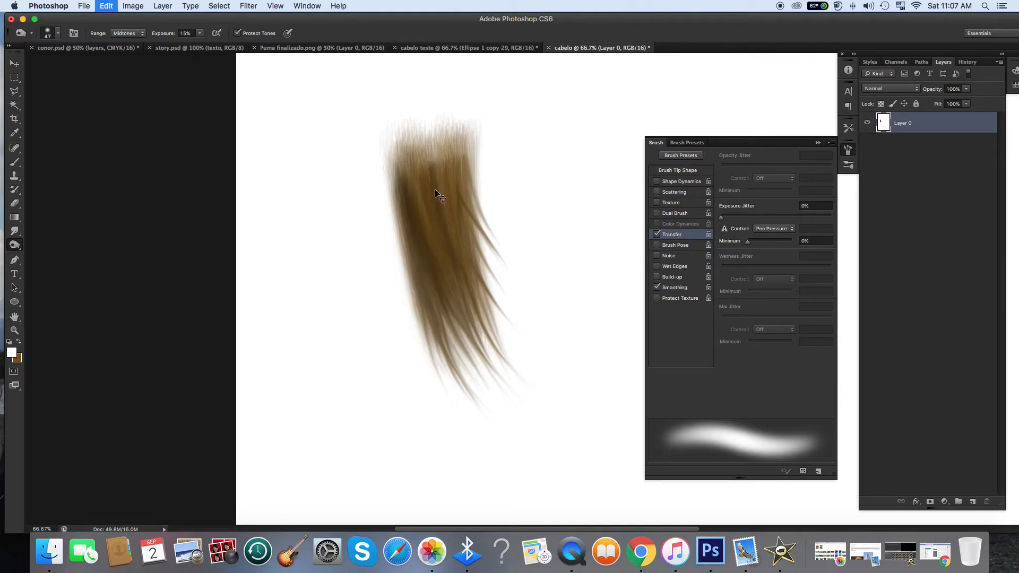
Step: Lighten the middle of the hair with the Dodge tool on Midtones at 7% exposure, using a 74 px brush
{"action": "left_click", "coordinate": [13, 245]}
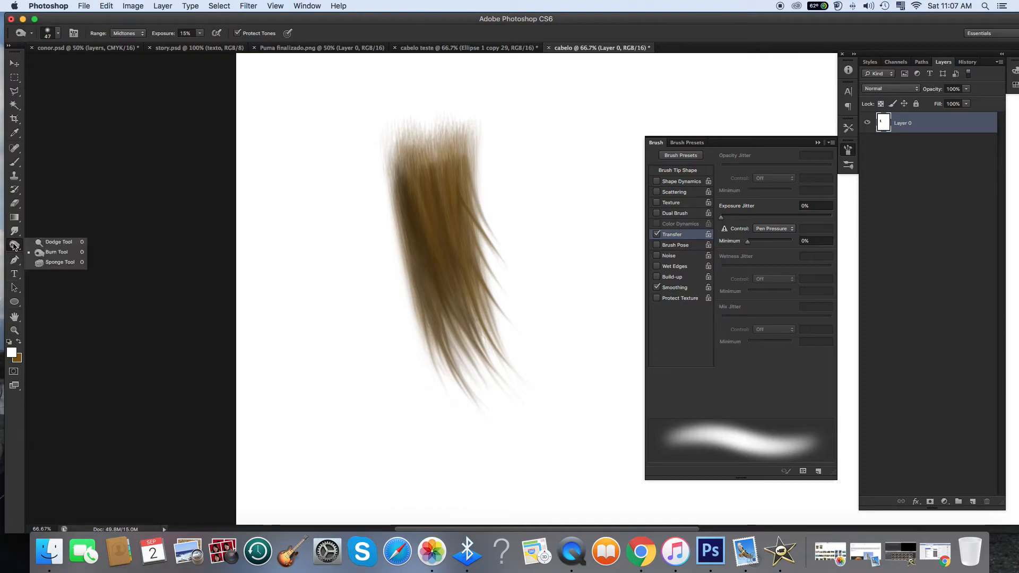
{"action": "left_click", "coordinate": [50, 245]}
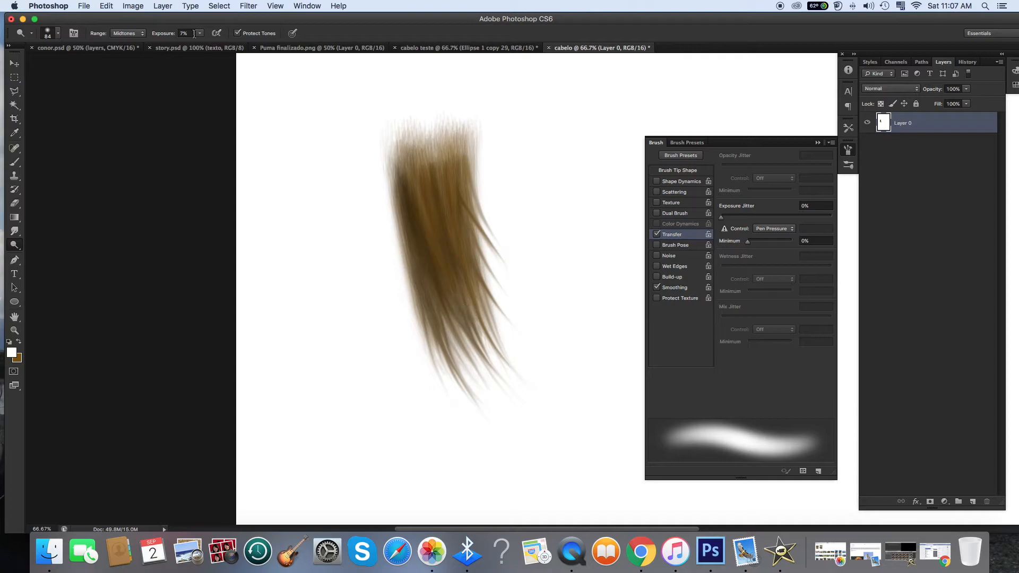
{"action": "left_click", "coordinate": [128, 33]}
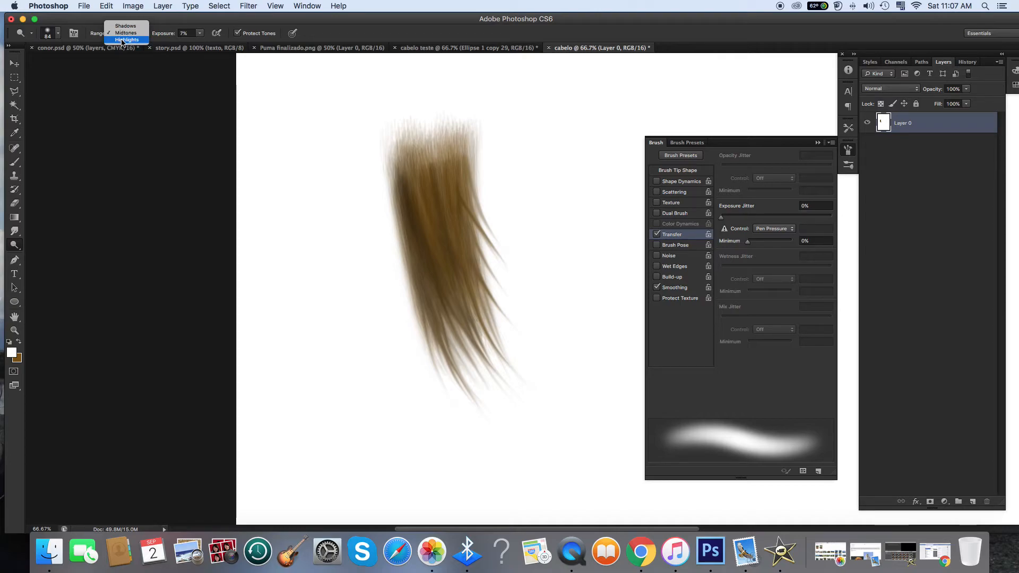
{"action": "left_click", "coordinate": [58, 34]}
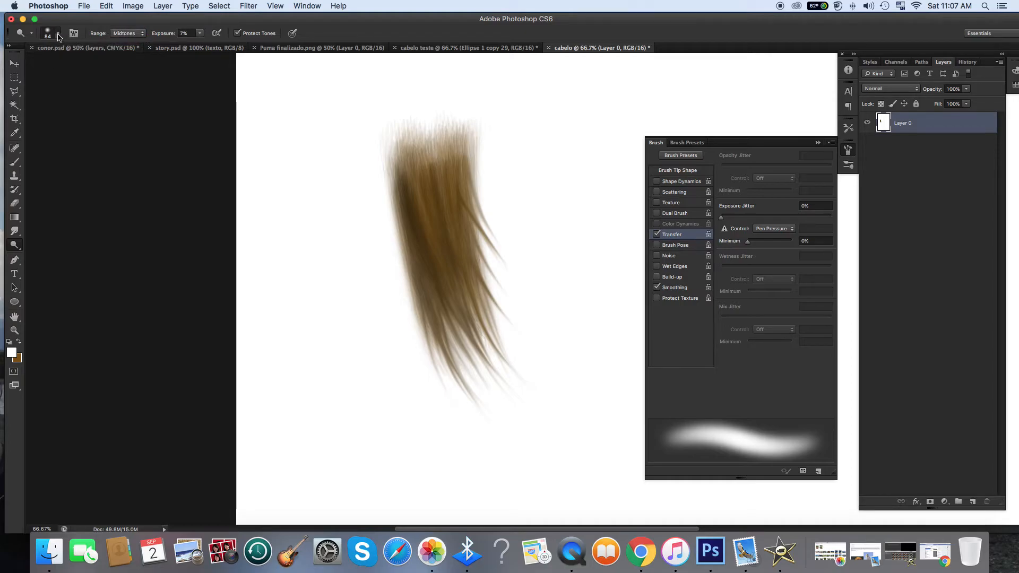
{"action": "left_click", "coordinate": [55, 33]}
{"action": "left_click_drag", "start_coordinate": [69, 66], "coordinate": [75, 66]}
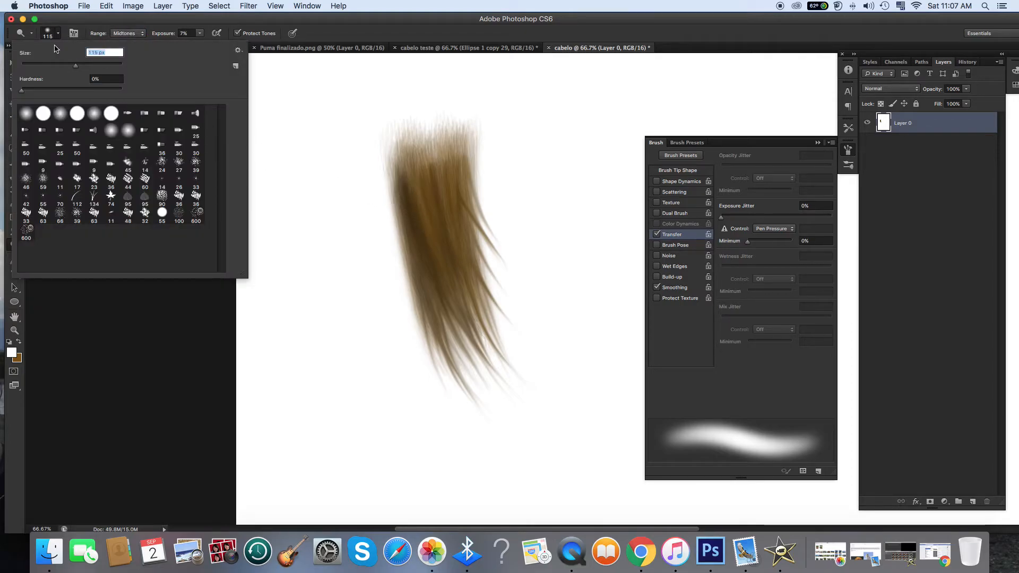
{"action": "left_click", "coordinate": [66, 65]}
{"action": "left_click_drag", "start_coordinate": [432, 178], "coordinate": [445, 284]}
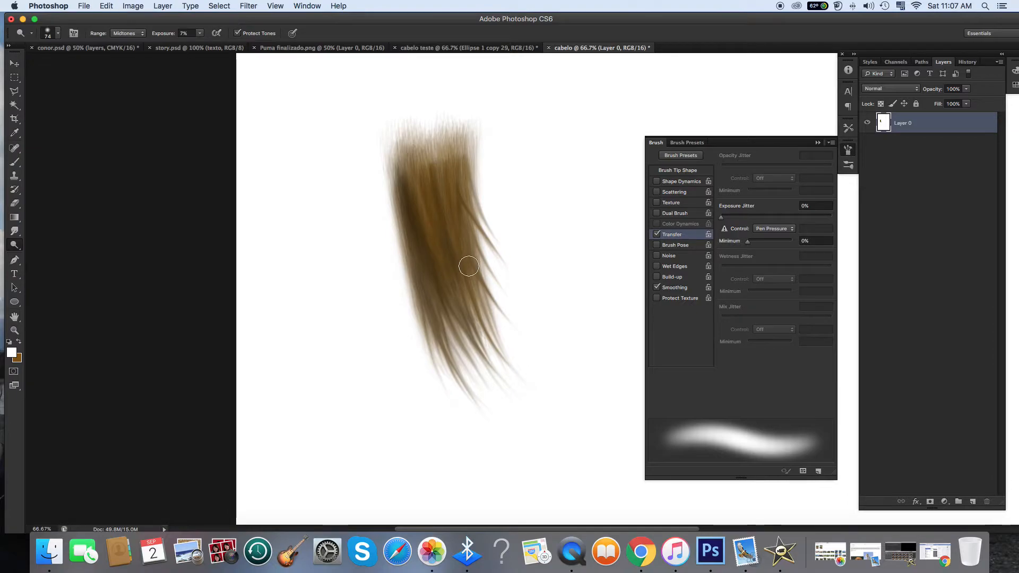
{"action": "mouse_move", "coordinate": [442, 164]}
{"action": "left_mouse_down"}
{"action": "mouse_move", "coordinate": [465, 256]}
{"action": "mouse_move", "coordinate": [453, 273]}
{"action": "mouse_move", "coordinate": [485, 301]}
{"action": "left_mouse_up"}
{"action": "left_click_drag", "start_coordinate": [419, 176], "coordinate": [434, 306]}
{"action": "left_click_drag", "start_coordinate": [425, 184], "coordinate": [438, 239]}
Step: Lighten narrower strands in the middle of the hair with the Dodge tool and a 29 px brush
{"action": "left_click", "coordinate": [57, 33]}
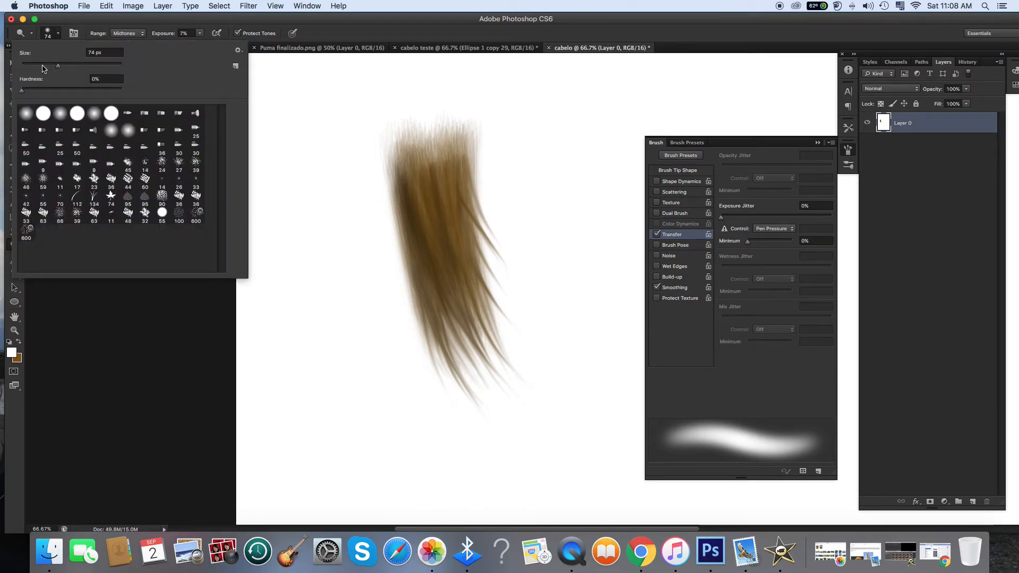
{"action": "left_click", "coordinate": [37, 66]}
{"action": "left_click_drag", "start_coordinate": [36, 66], "coordinate": [36, 68]}
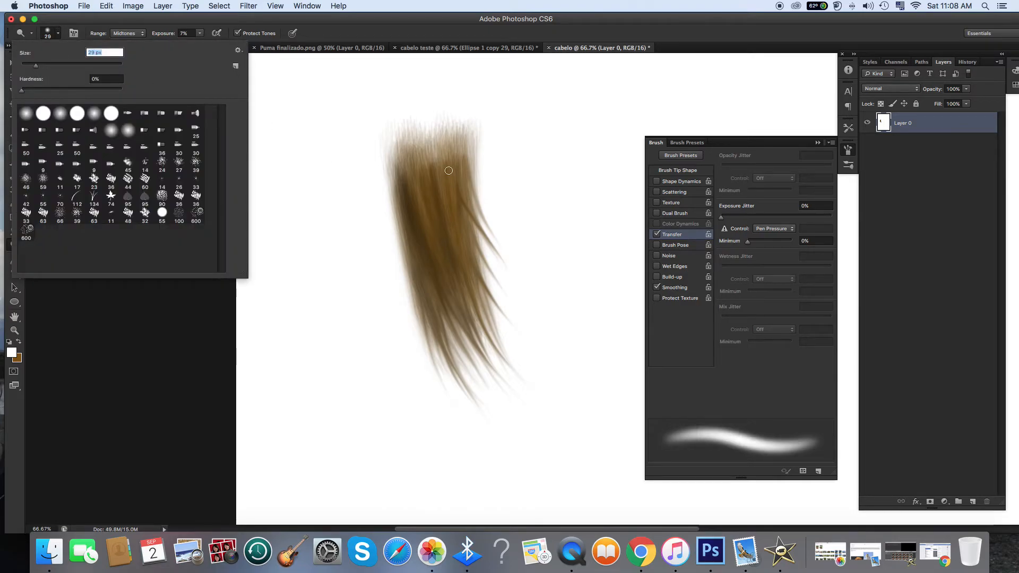
{"action": "key", "text": "Return"}
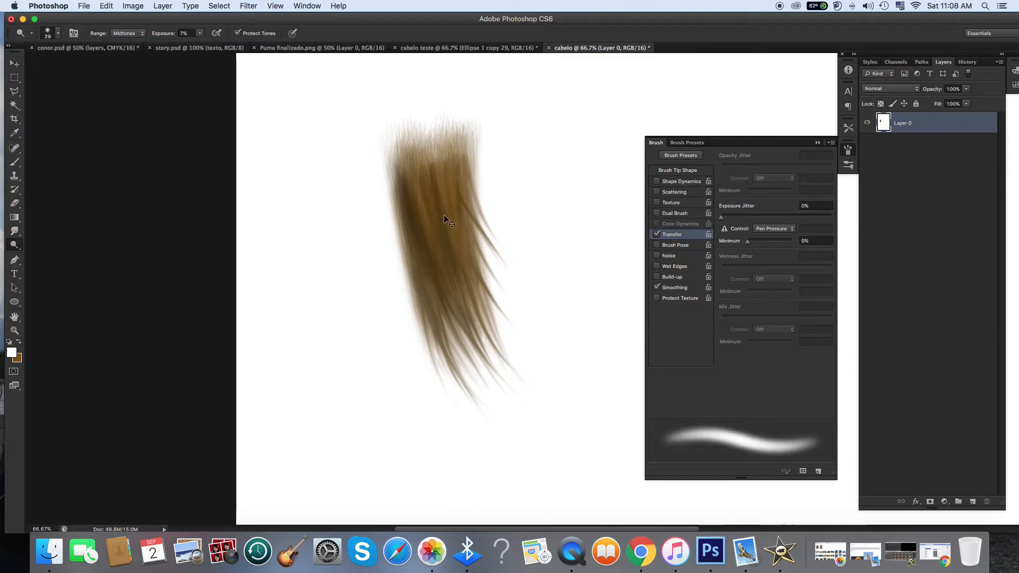
{"action": "left_click", "coordinate": [7, 331]}
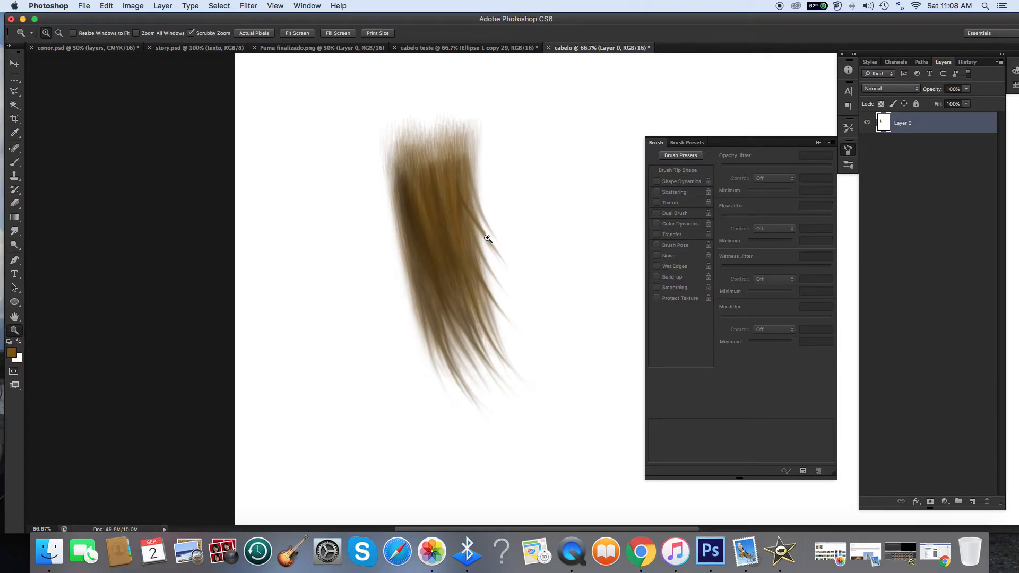
{"action": "double_click", "coordinate": [488, 238]}
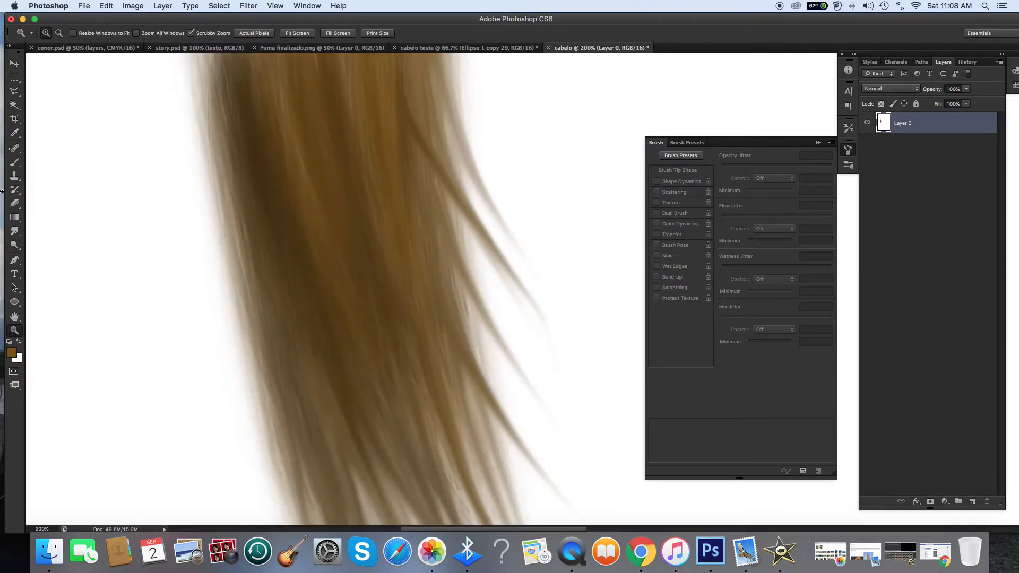
{"action": "left_click", "coordinate": [14, 247]}
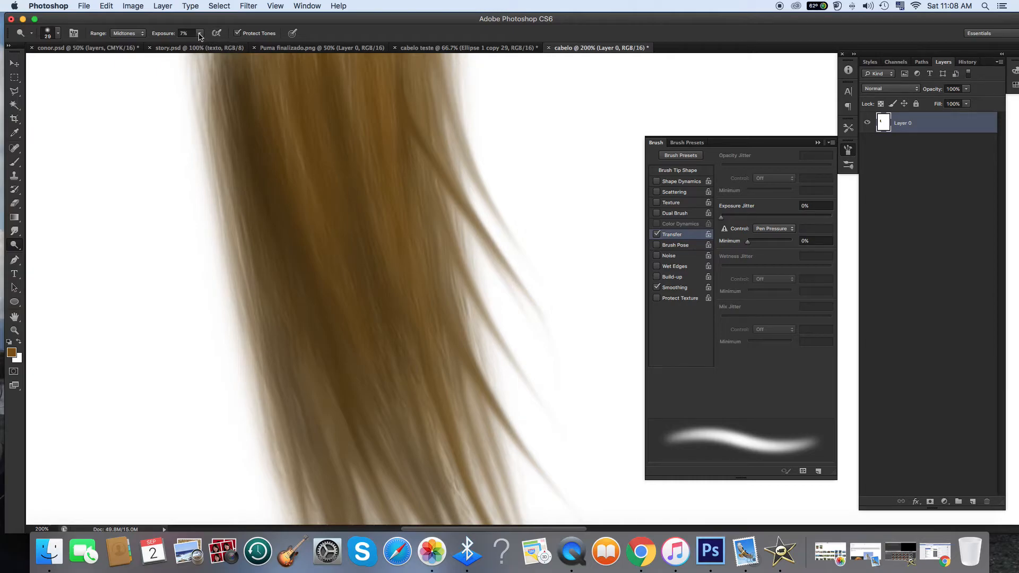
{"action": "left_click", "coordinate": [56, 33]}
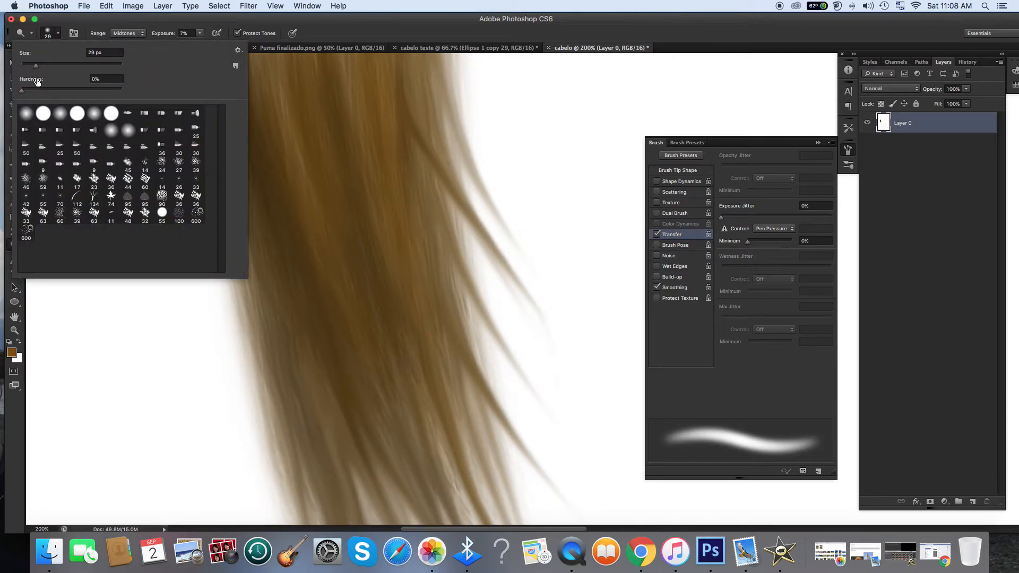
{"action": "left_click_drag", "start_coordinate": [358, 97], "coordinate": [393, 252]}
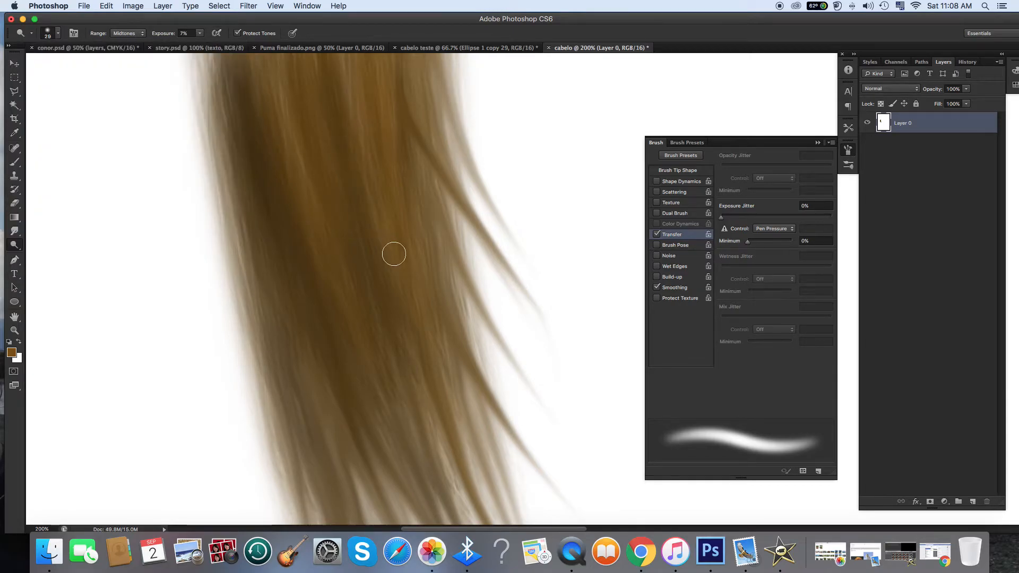
Step: Dodge fine strands along the right half of the hair with a 15 px brush
{"action": "left_click", "coordinate": [57, 33]}
{"action": "left_click_drag", "start_coordinate": [27, 67], "coordinate": [28, 66]}
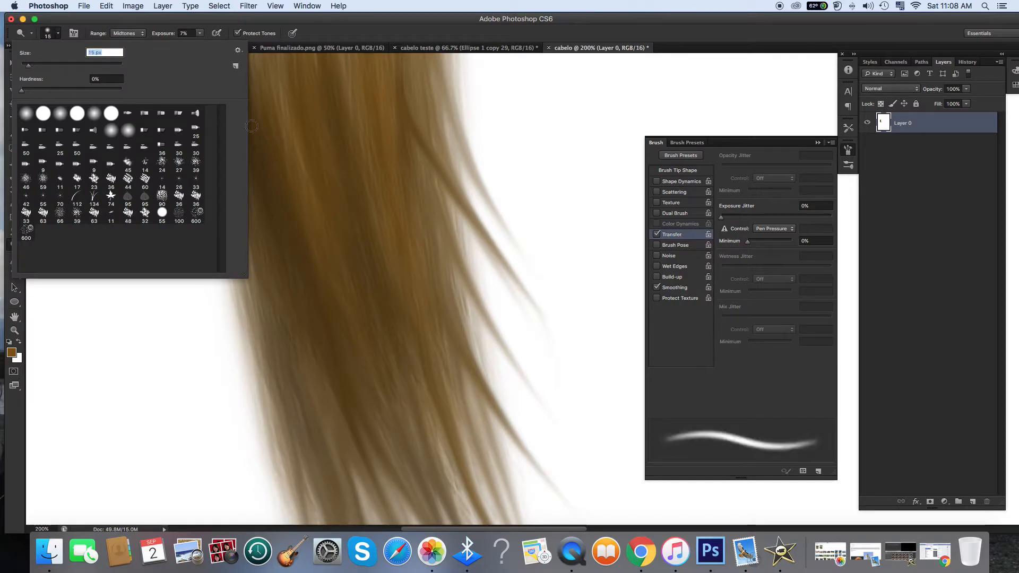
{"action": "left_click_drag", "start_coordinate": [388, 85], "coordinate": [414, 241]}
{"action": "left_click_drag", "start_coordinate": [356, 73], "coordinate": [388, 280]}
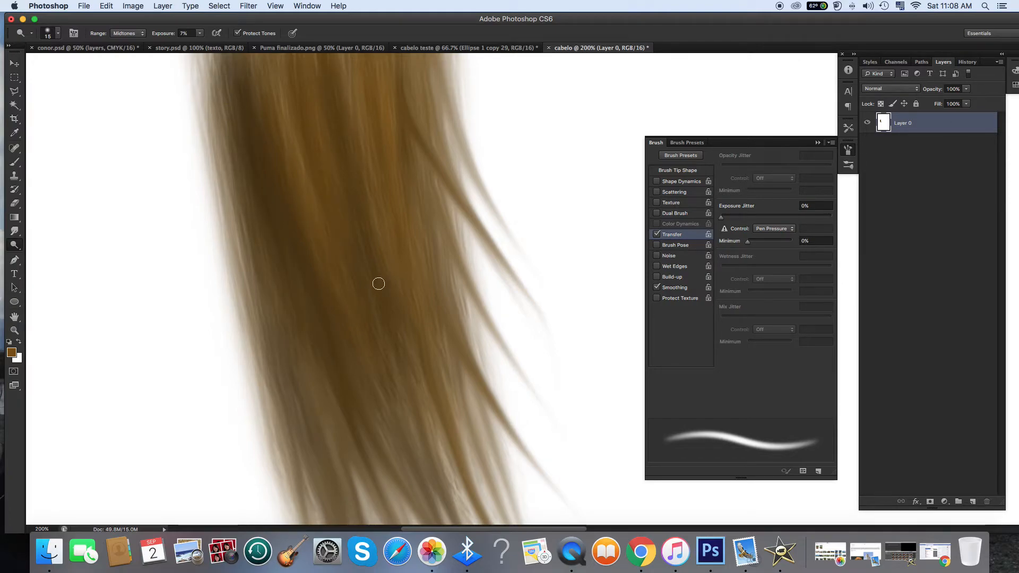
Step: Add a new layer above Layer 0 and set the foreground color to a light beige
{"action": "scroll", "coordinate": [379, 283], "scroll_direction": "up", "scroll_amount": 3}
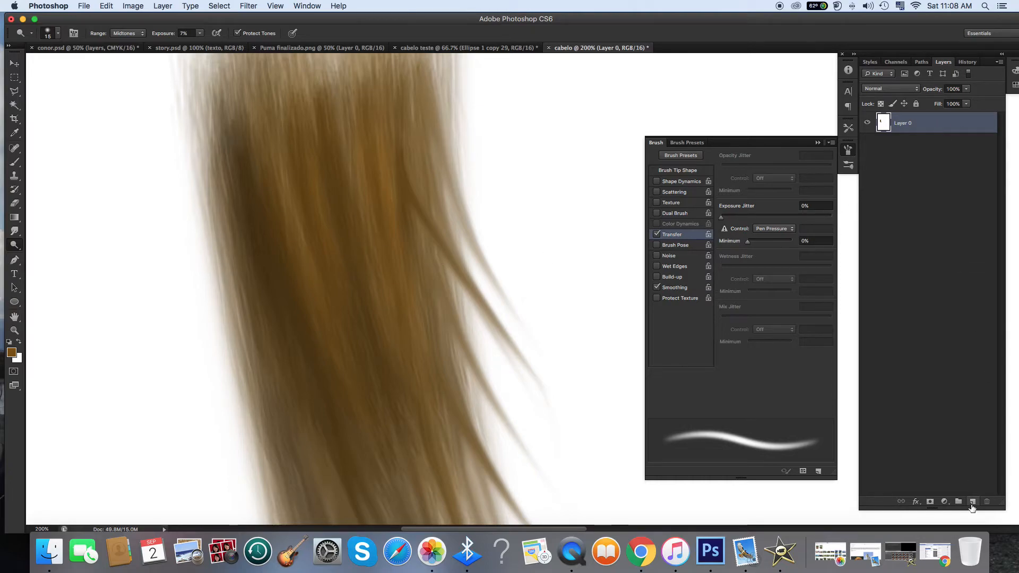
{"action": "left_click", "coordinate": [972, 502]}
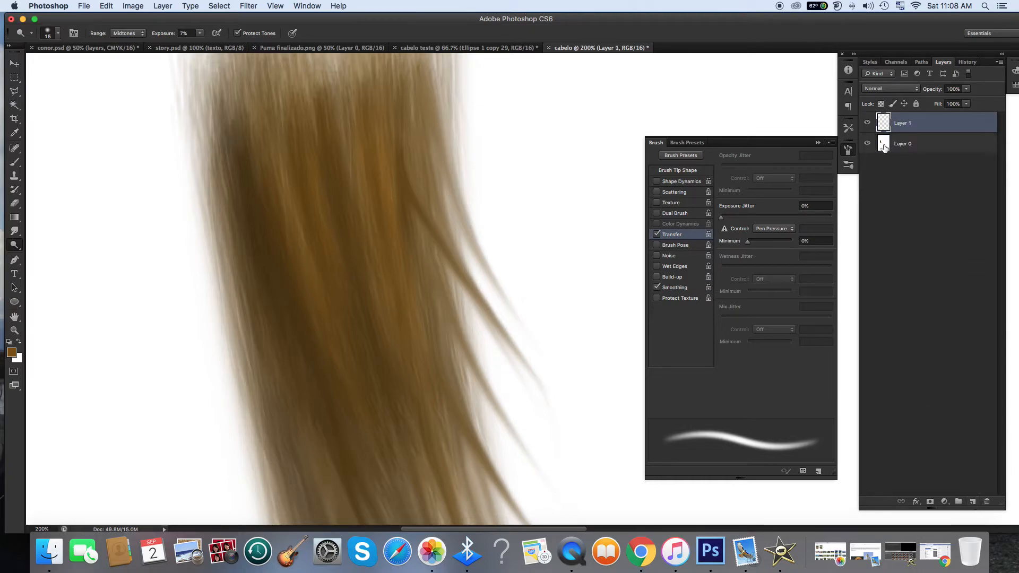
{"action": "left_click", "coordinate": [10, 354]}
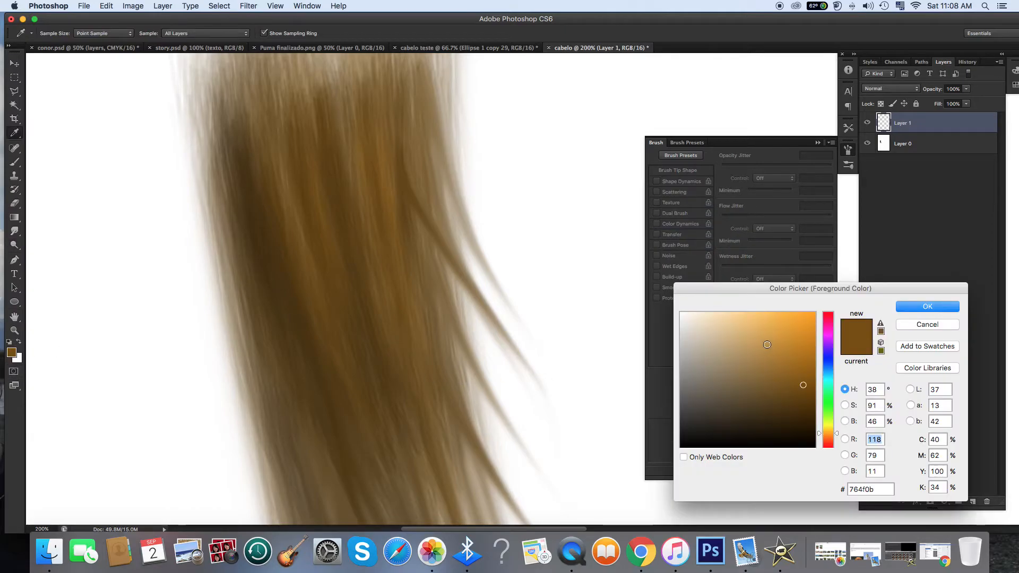
{"action": "left_click", "coordinate": [718, 327]}
{"action": "left_click", "coordinate": [905, 306]}
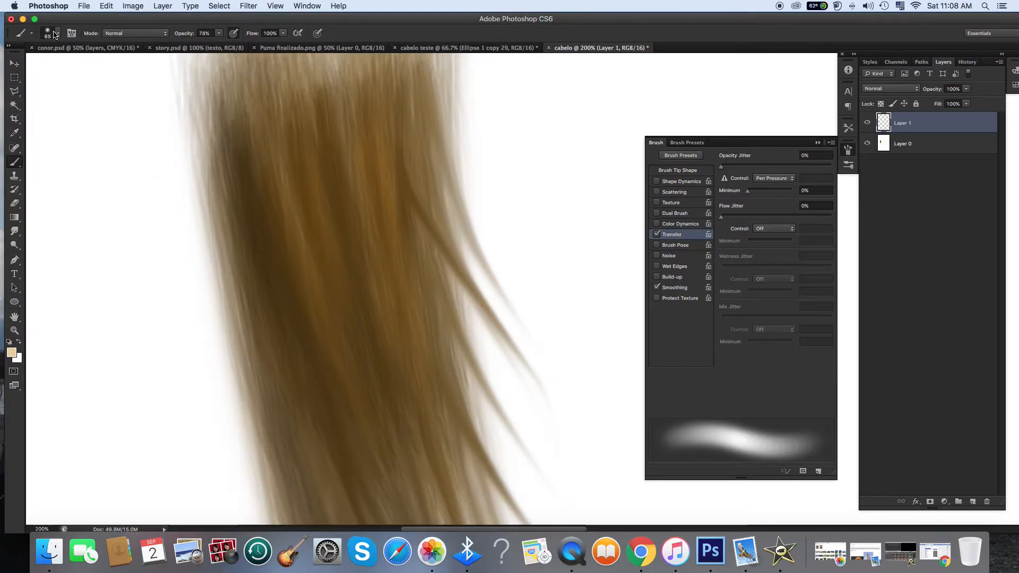
Step: Paint light highlight patches across the middle of the hair using a 29 px brush at 12% opacity
{"action": "left_click", "coordinate": [58, 34]}
{"action": "left_click_drag", "start_coordinate": [53, 66], "coordinate": [41, 65]}
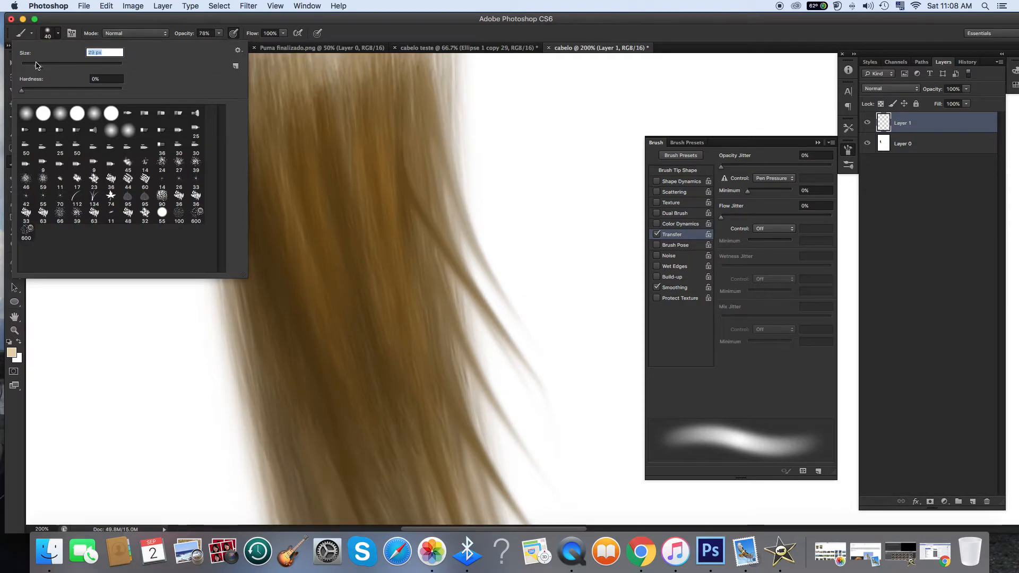
{"action": "left_click_drag", "start_coordinate": [36, 65], "coordinate": [32, 65]}
{"action": "left_click", "coordinate": [218, 35]}
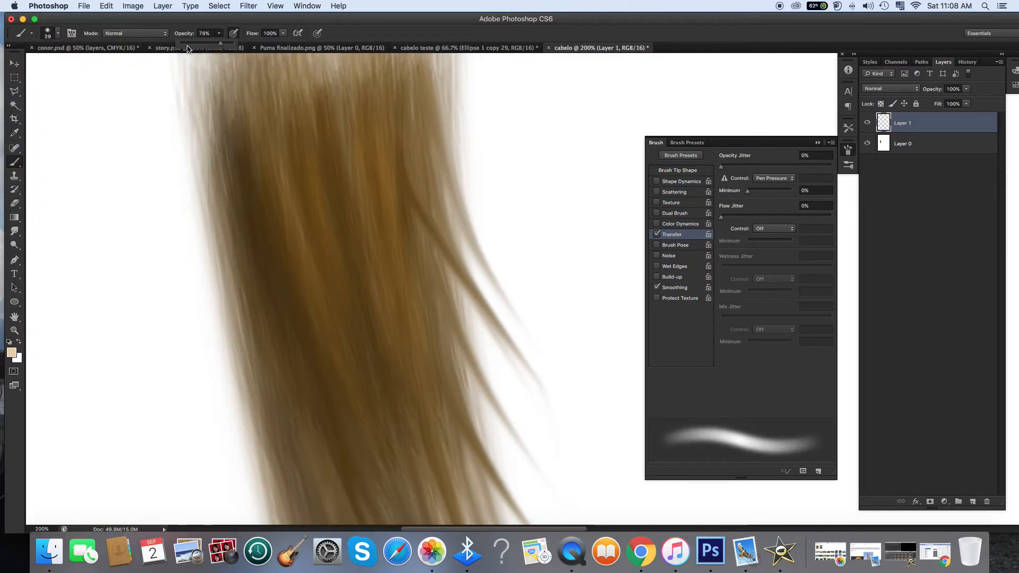
{"action": "left_click_drag", "start_coordinate": [186, 46], "coordinate": [184, 47]}
{"action": "left_click_drag", "start_coordinate": [348, 250], "coordinate": [346, 288]}
{"action": "key", "text": "super+z"}
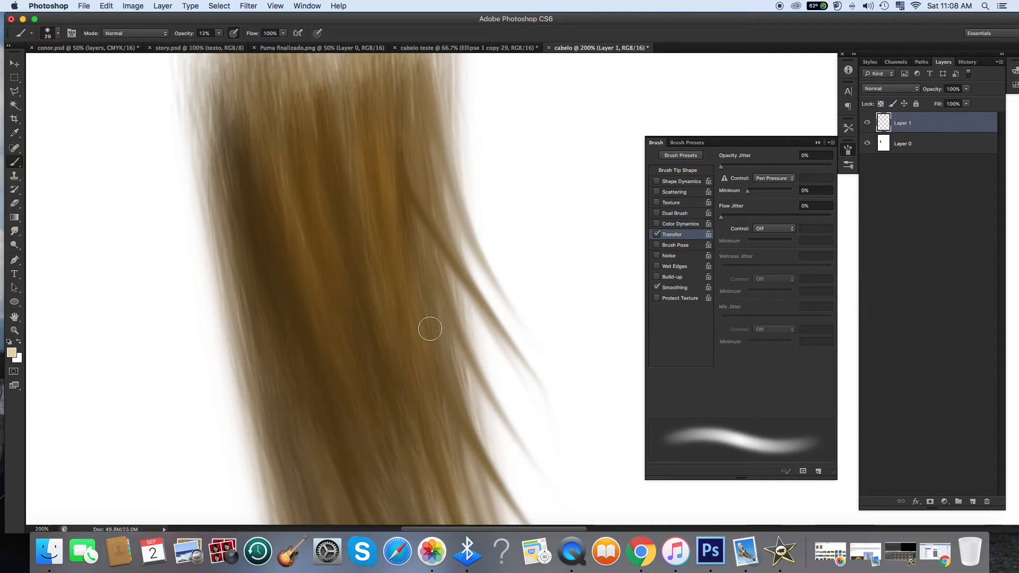
{"action": "key", "text": "super+minus"}
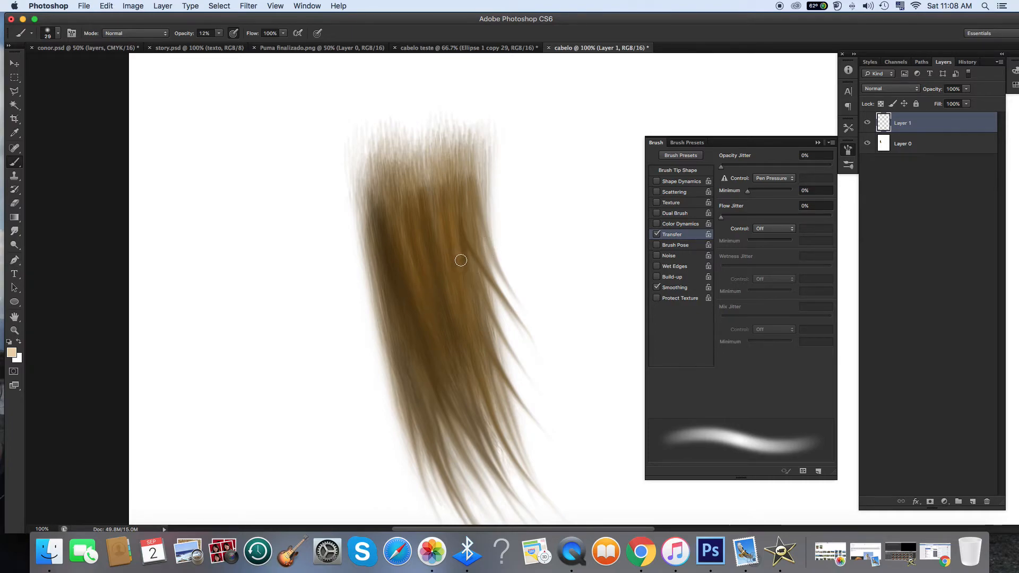
{"action": "mouse_move", "coordinate": [459, 261]}
{"action": "left_mouse_down"}
{"action": "mouse_move", "coordinate": [438, 269]}
{"action": "mouse_move", "coordinate": [443, 262]}
{"action": "mouse_move", "coordinate": [453, 276]}
{"action": "mouse_move", "coordinate": [444, 259]}
{"action": "mouse_move", "coordinate": [449, 286]}
{"action": "mouse_move", "coordinate": [414, 275]}
{"action": "left_mouse_up"}
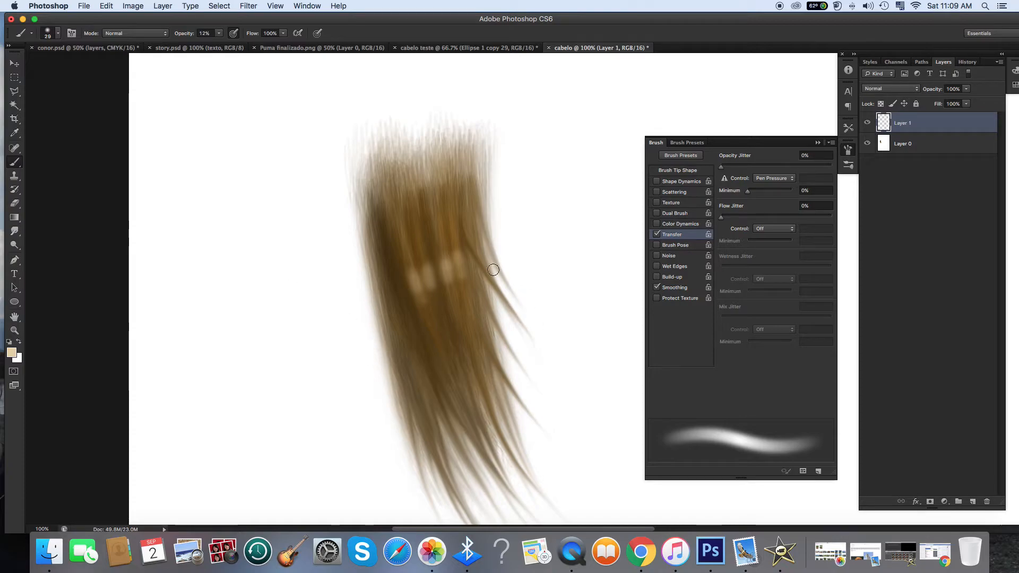
Step: Smudge the left highlight patch upward and downward along the strands with the Smudge tool at 85% strength
{"action": "left_click", "coordinate": [14, 330]}
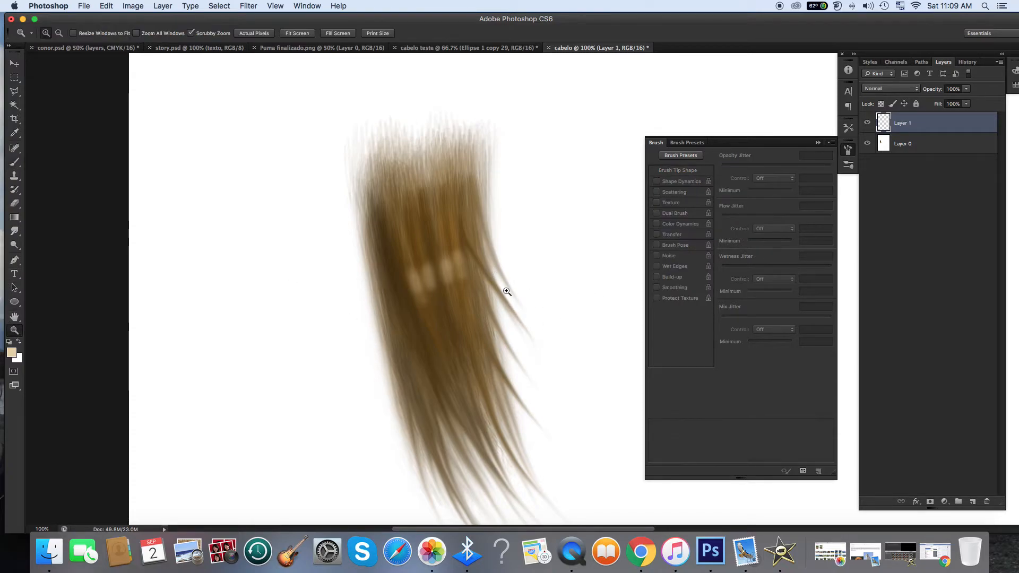
{"action": "left_click", "coordinate": [491, 289]}
{"action": "left_click_drag", "start_coordinate": [14, 231], "coordinate": [42, 251]}
{"action": "left_click", "coordinate": [42, 250]}
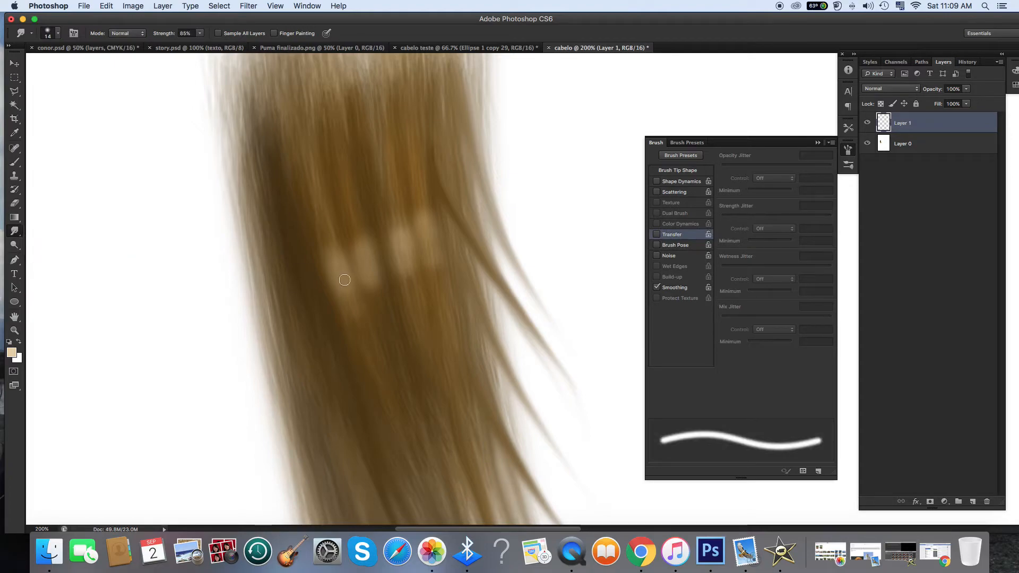
{"action": "left_click_drag", "start_coordinate": [340, 275], "coordinate": [316, 134]}
{"action": "key", "text": "super+z"}
{"action": "mouse_move", "coordinate": [344, 277]}
{"action": "left_mouse_down"}
{"action": "mouse_move", "coordinate": [293, 143]}
{"action": "mouse_move", "coordinate": [308, 289]}
{"action": "mouse_move", "coordinate": [334, 238]}
{"action": "mouse_move", "coordinate": [333, 282]}
{"action": "mouse_move", "coordinate": [298, 140]}
{"action": "left_mouse_up"}
{"action": "key", "text": "super+z"}
{"action": "mouse_move", "coordinate": [319, 238]}
{"action": "left_mouse_down"}
{"action": "mouse_move", "coordinate": [313, 176]}
{"action": "mouse_move", "coordinate": [350, 341]}
{"action": "left_mouse_up"}
{"action": "key", "text": "super+z"}
{"action": "left_click_drag", "start_coordinate": [337, 281], "coordinate": [317, 193]}
{"action": "mouse_move", "coordinate": [326, 254]}
{"action": "left_mouse_down"}
{"action": "mouse_move", "coordinate": [309, 200]}
{"action": "mouse_move", "coordinate": [378, 418]}
{"action": "left_mouse_up"}
Step: Smudge another streak upward from the left highlight patch toward the top of the hair
{"action": "left_click_drag", "start_coordinate": [339, 280], "coordinate": [296, 125]}
{"action": "key", "text": "super+z"}
{"action": "left_click_drag", "start_coordinate": [319, 197], "coordinate": [357, 327]}
{"action": "key", "text": "super+z"}
{"action": "left_click_drag", "start_coordinate": [335, 292], "coordinate": [284, 162]}
Step: Try to pull the left highlight into a long streak down toward the lower right of the hair
{"action": "mouse_move", "coordinate": [331, 234]}
{"action": "left_mouse_down"}
{"action": "mouse_move", "coordinate": [350, 305]}
{"action": "mouse_move", "coordinate": [401, 383]}
{"action": "left_mouse_up"}
{"action": "key", "text": "super+z"}
{"action": "left_click_drag", "start_coordinate": [327, 242], "coordinate": [446, 494]}
{"action": "key", "text": "super+z"}
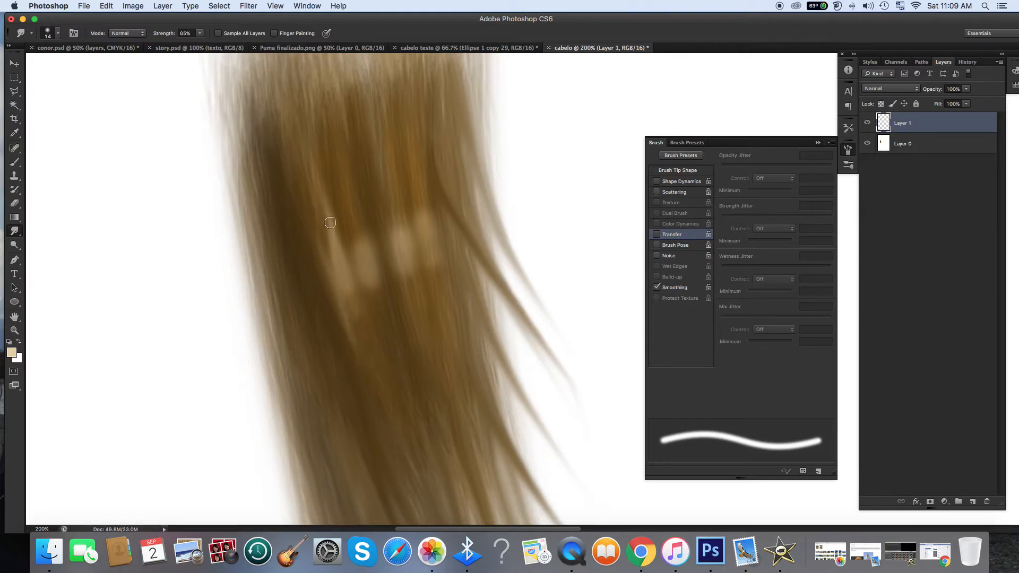
Step: Undo the last long downward smudge strokes and set the Smudge tool's strength to 62%
{"action": "left_click_drag", "start_coordinate": [327, 230], "coordinate": [446, 470]}
{"action": "key", "text": "super+z"}
{"action": "key", "text": "super+z"}
{"action": "key", "text": "super+z"}
{"action": "left_click_drag", "start_coordinate": [201, 36], "coordinate": [192, 48]}
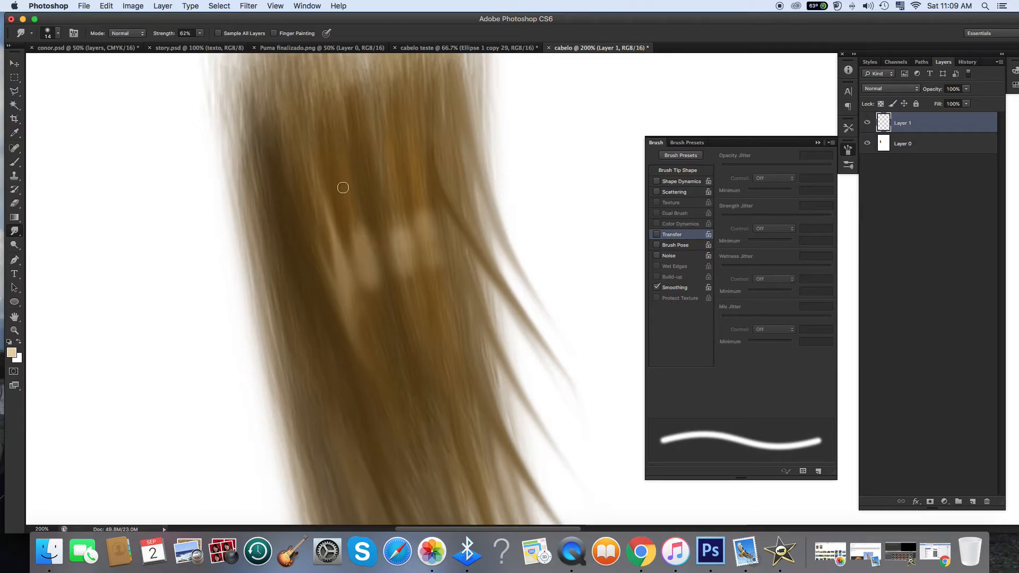
Step: Smudge the left highlight upward and downward along the strands, and start pulling the right highlight patch downward
{"action": "mouse_move", "coordinate": [373, 285]}
{"action": "left_mouse_down"}
{"action": "mouse_move", "coordinate": [385, 308]}
{"action": "mouse_move", "coordinate": [341, 169]}
{"action": "left_mouse_up"}
{"action": "mouse_move", "coordinate": [357, 264]}
{"action": "left_mouse_down"}
{"action": "mouse_move", "coordinate": [344, 189]}
{"action": "mouse_move", "coordinate": [409, 380]}
{"action": "left_mouse_up"}
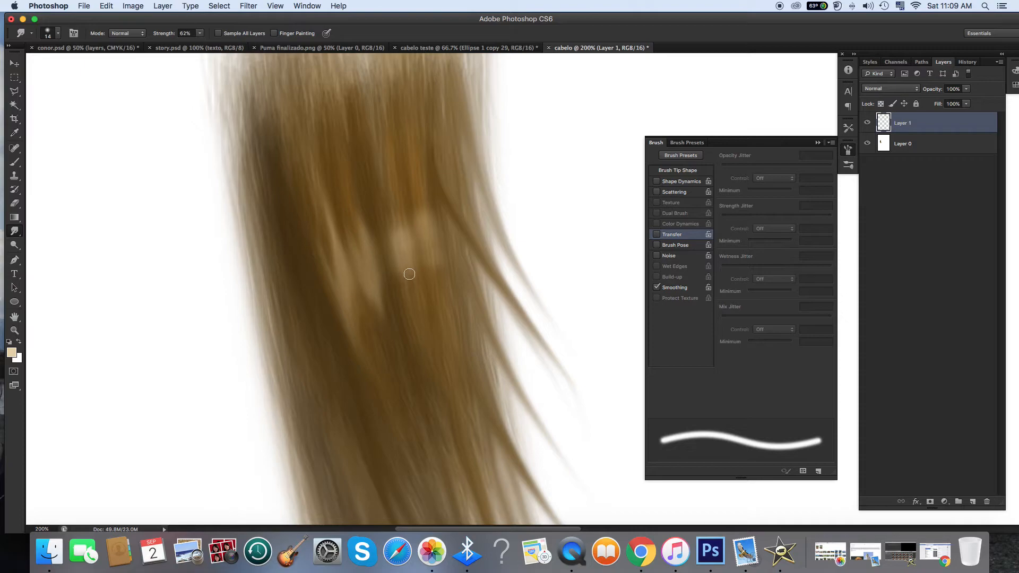
{"action": "mouse_move", "coordinate": [410, 274]}
{"action": "left_mouse_down"}
{"action": "mouse_move", "coordinate": [387, 187]}
{"action": "mouse_move", "coordinate": [439, 331]}
{"action": "left_mouse_up"}
Step: Set the Smudge strength to 76% and pull the right highlight patch downward into soft streaks
{"action": "left_click", "coordinate": [199, 33]}
{"action": "left_click", "coordinate": [209, 44]}
{"action": "left_click_drag", "start_coordinate": [392, 228], "coordinate": [421, 310]}
{"action": "mouse_move", "coordinate": [437, 233]}
{"action": "left_mouse_down"}
{"action": "mouse_move", "coordinate": [421, 205]}
{"action": "mouse_move", "coordinate": [428, 244]}
{"action": "mouse_move", "coordinate": [426, 161]}
{"action": "mouse_move", "coordinate": [431, 225]}
{"action": "mouse_move", "coordinate": [411, 151]}
{"action": "mouse_move", "coordinate": [450, 336]}
{"action": "left_mouse_up"}
{"action": "key", "text": "super+z"}
{"action": "mouse_move", "coordinate": [415, 136]}
{"action": "left_mouse_down"}
{"action": "mouse_move", "coordinate": [409, 196]}
{"action": "mouse_move", "coordinate": [453, 334]}
{"action": "left_mouse_up"}
{"action": "mouse_move", "coordinate": [416, 213]}
{"action": "left_mouse_down"}
{"action": "mouse_move", "coordinate": [416, 259]}
{"action": "mouse_move", "coordinate": [413, 216]}
{"action": "mouse_move", "coordinate": [451, 310]}
{"action": "left_mouse_up"}
{"action": "key", "text": "super+z"}
{"action": "left_click_drag", "start_coordinate": [430, 230], "coordinate": [461, 369]}
Step: Try short upward and downward smudges in the dark gap between the two highlights
{"action": "mouse_move", "coordinate": [373, 189]}
{"action": "left_mouse_down"}
{"action": "mouse_move", "coordinate": [403, 284]}
{"action": "mouse_move", "coordinate": [368, 168]}
{"action": "left_mouse_up"}
{"action": "key", "text": "super+z"}
{"action": "mouse_move", "coordinate": [382, 263]}
{"action": "left_mouse_down"}
{"action": "mouse_move", "coordinate": [367, 210]}
{"action": "mouse_move", "coordinate": [395, 263]}
{"action": "mouse_move", "coordinate": [379, 146]}
{"action": "mouse_move", "coordinate": [354, 161]}
{"action": "mouse_move", "coordinate": [351, 213]}
{"action": "mouse_move", "coordinate": [421, 355]}
{"action": "left_mouse_up"}
{"action": "key", "text": "super+z"}
{"action": "key", "text": "super+z"}
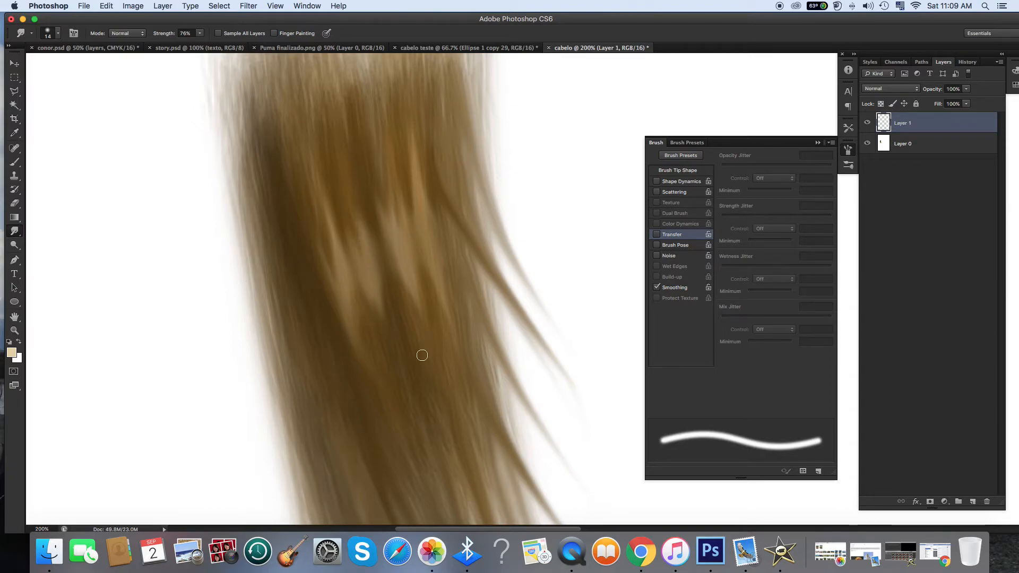
{"action": "key", "text": "super+z"}
Step: Smudge the left highlight and the gap beside it upward into tapered strands toward the hair's top
{"action": "left_click_drag", "start_coordinate": [382, 282], "coordinate": [345, 145]}
{"action": "mouse_move", "coordinate": [369, 243]}
{"action": "left_mouse_down"}
{"action": "mouse_move", "coordinate": [425, 433]}
{"action": "mouse_move", "coordinate": [351, 175]}
{"action": "left_mouse_up"}
{"action": "left_click_drag", "start_coordinate": [374, 280], "coordinate": [359, 183]}
{"action": "mouse_move", "coordinate": [364, 269]}
{"action": "left_mouse_down"}
{"action": "mouse_move", "coordinate": [330, 142]}
{"action": "mouse_move", "coordinate": [336, 212]}
{"action": "mouse_move", "coordinate": [360, 272]}
{"action": "mouse_move", "coordinate": [328, 103]}
{"action": "left_mouse_up"}
{"action": "key", "text": "super+z"}
{"action": "left_click_drag", "start_coordinate": [433, 324], "coordinate": [416, 270]}
{"action": "key", "text": "super+z"}
{"action": "mouse_move", "coordinate": [418, 335]}
{"action": "left_mouse_down"}
{"action": "mouse_move", "coordinate": [395, 254]}
{"action": "mouse_move", "coordinate": [375, 112]}
{"action": "left_mouse_up"}
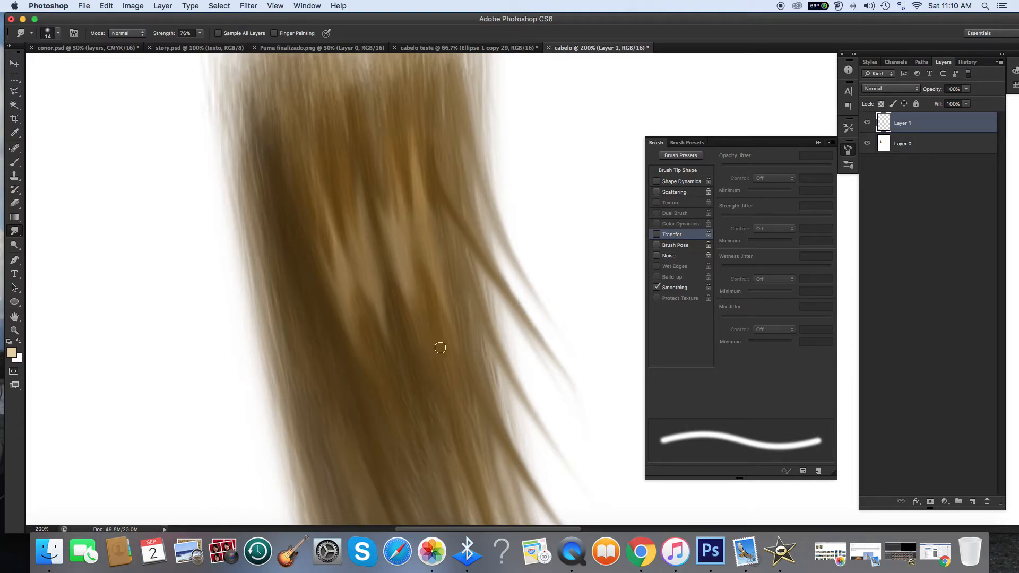
Step: Smudge the right highlight down and up along the strands to lengthen and soften it
{"action": "mouse_move", "coordinate": [402, 220]}
{"action": "left_mouse_down"}
{"action": "mouse_move", "coordinate": [465, 457]}
{"action": "mouse_move", "coordinate": [409, 249]}
{"action": "mouse_move", "coordinate": [410, 212]}
{"action": "mouse_move", "coordinate": [453, 402]}
{"action": "left_mouse_up"}
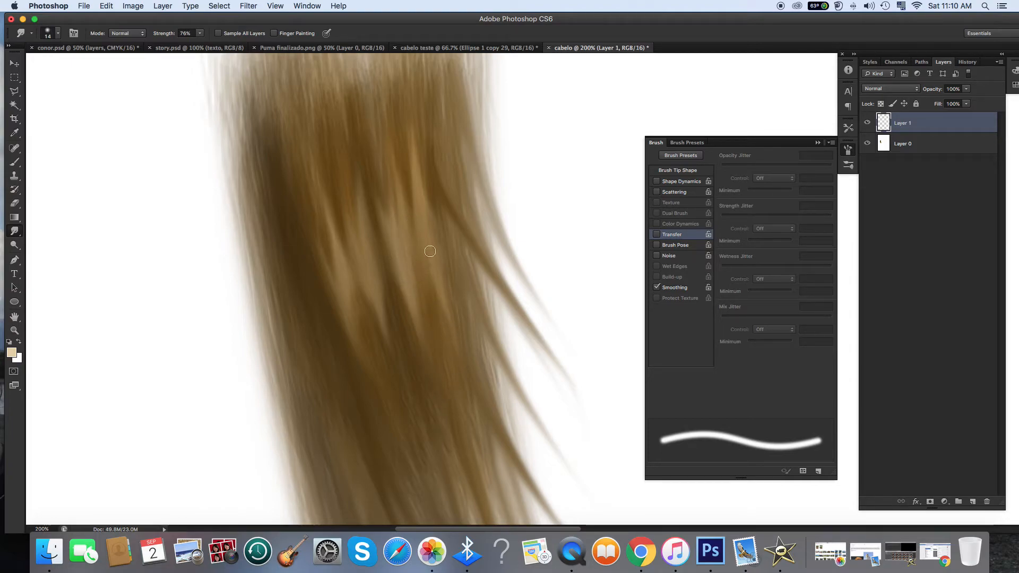
{"action": "mouse_move", "coordinate": [414, 234]}
{"action": "left_mouse_down"}
{"action": "mouse_move", "coordinate": [453, 372]}
{"action": "mouse_move", "coordinate": [435, 318]}
{"action": "left_mouse_up"}
{"action": "left_click_drag", "start_coordinate": [425, 255], "coordinate": [405, 148]}
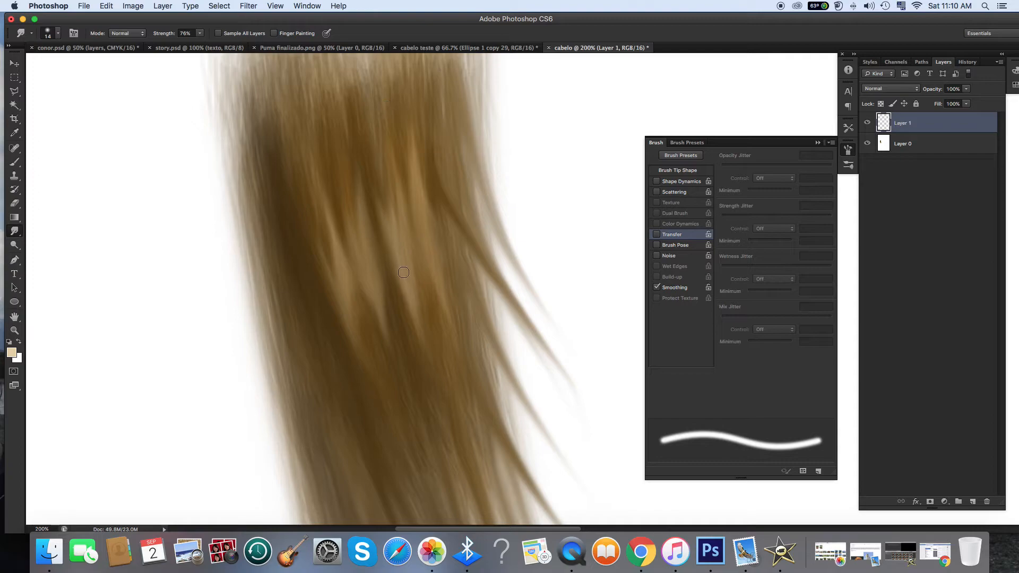
{"action": "left_click_drag", "start_coordinate": [425, 276], "coordinate": [434, 319]}
Step: Smudge the lower end of the left highlight downward into the darker hair
{"action": "left_click_drag", "start_coordinate": [358, 263], "coordinate": [324, 156]}
{"action": "key", "text": "super+z"}
{"action": "left_click_drag", "start_coordinate": [358, 276], "coordinate": [383, 340]}
{"action": "key", "text": "super+z"}
{"action": "left_click_drag", "start_coordinate": [360, 247], "coordinate": [404, 407]}
{"action": "left_click_drag", "start_coordinate": [373, 266], "coordinate": [409, 372]}
{"action": "left_click_drag", "start_coordinate": [389, 287], "coordinate": [393, 325]}
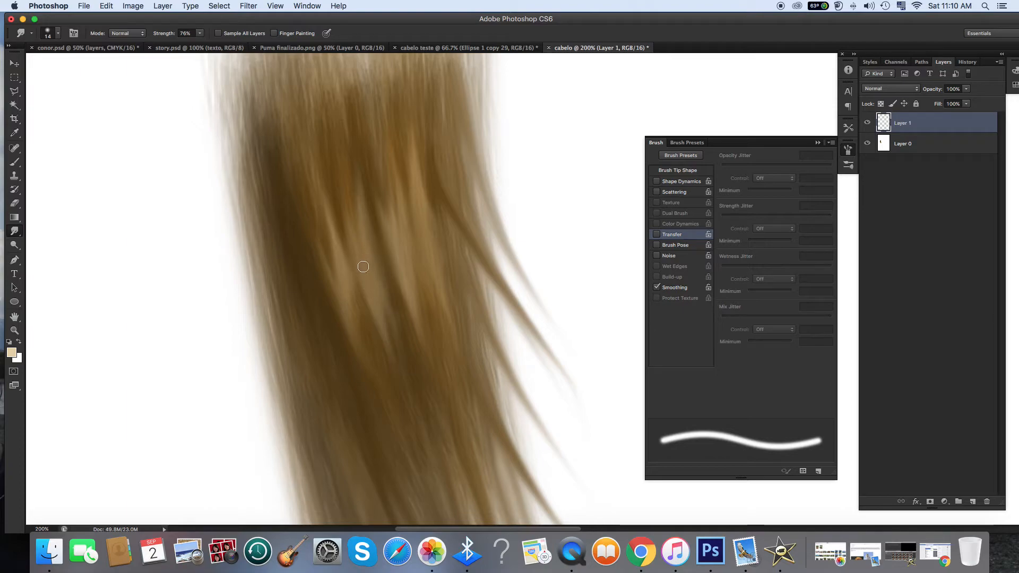
{"action": "left_click_drag", "start_coordinate": [354, 288], "coordinate": [366, 338]}
Step: Try several upward and downward smudges along the left edge of the left highlight
{"action": "left_click_drag", "start_coordinate": [334, 246], "coordinate": [322, 204]}
{"action": "key", "text": "super+z"}
{"action": "left_click_drag", "start_coordinate": [340, 249], "coordinate": [323, 142]}
{"action": "key", "text": "super+z"}
{"action": "left_click_drag", "start_coordinate": [332, 230], "coordinate": [321, 175]}
{"action": "key", "text": "super+z"}
{"action": "left_click_drag", "start_coordinate": [323, 228], "coordinate": [364, 359]}
{"action": "key", "text": "super+z"}
{"action": "left_click_drag", "start_coordinate": [328, 236], "coordinate": [356, 349]}
{"action": "key", "text": "super+z"}
Step: Smudge the left edge of the left highlight upward into thin strands
{"action": "left_click_drag", "start_coordinate": [337, 281], "coordinate": [298, 161]}
{"action": "mouse_move", "coordinate": [339, 264]}
{"action": "left_mouse_down"}
{"action": "mouse_move", "coordinate": [301, 185]}
{"action": "mouse_move", "coordinate": [367, 345]}
{"action": "mouse_move", "coordinate": [291, 149]}
{"action": "left_mouse_up"}
{"action": "key", "text": "super+z"}
{"action": "key", "text": "super+z"}
{"action": "left_click_drag", "start_coordinate": [327, 253], "coordinate": [298, 149]}
{"action": "left_click_drag", "start_coordinate": [328, 279], "coordinate": [281, 167]}
{"action": "key", "text": "super+z"}
{"action": "mouse_move", "coordinate": [334, 294]}
{"action": "left_mouse_down"}
{"action": "mouse_move", "coordinate": [305, 246]}
{"action": "mouse_move", "coordinate": [304, 200]}
{"action": "left_mouse_up"}
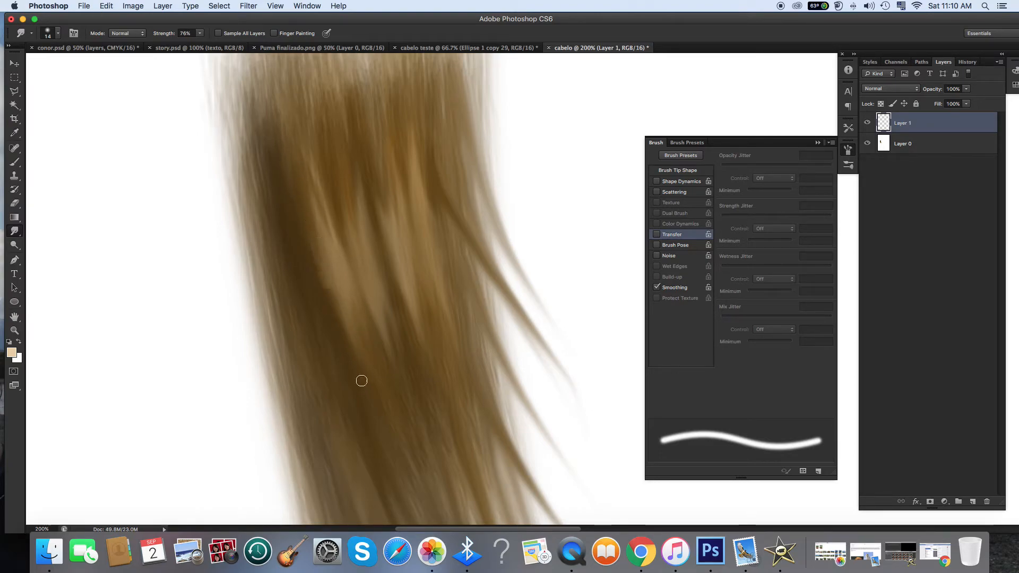
Step: Pull the left highlight into a long downward streak and smudge the tops of both highlights upward
{"action": "left_click_drag", "start_coordinate": [334, 255], "coordinate": [388, 433]}
{"action": "mouse_move", "coordinate": [338, 196]}
{"action": "left_mouse_down"}
{"action": "mouse_move", "coordinate": [366, 273]}
{"action": "mouse_move", "coordinate": [325, 136]}
{"action": "left_mouse_up"}
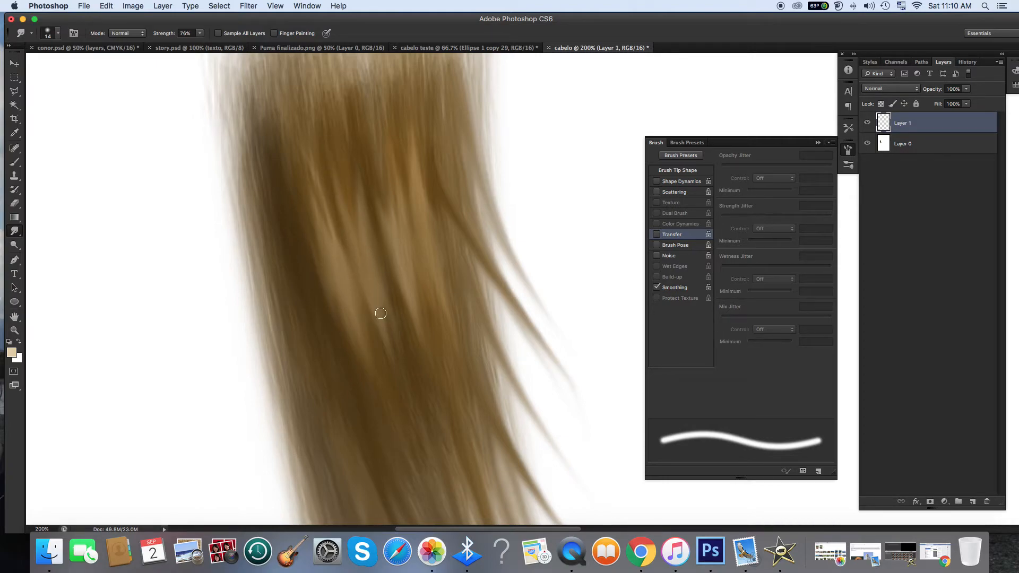
{"action": "left_click_drag", "start_coordinate": [390, 219], "coordinate": [377, 168]}
Step: Switch to a soft 7 px Eraser, test one stroke, undo it, and set the opacity to 23%
{"action": "key", "text": "e"}
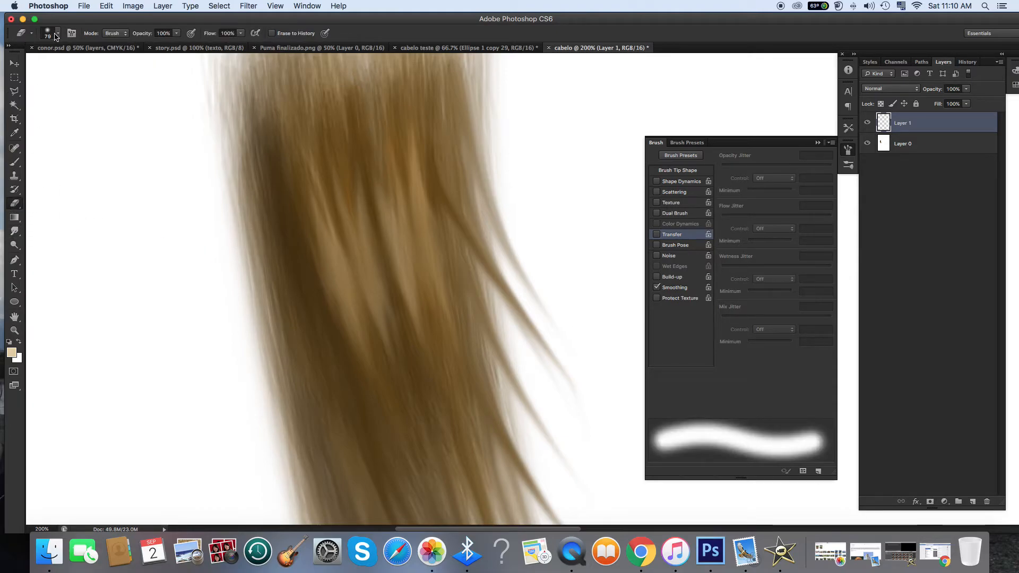
{"action": "left_click", "coordinate": [57, 34]}
{"action": "left_click", "coordinate": [28, 64]}
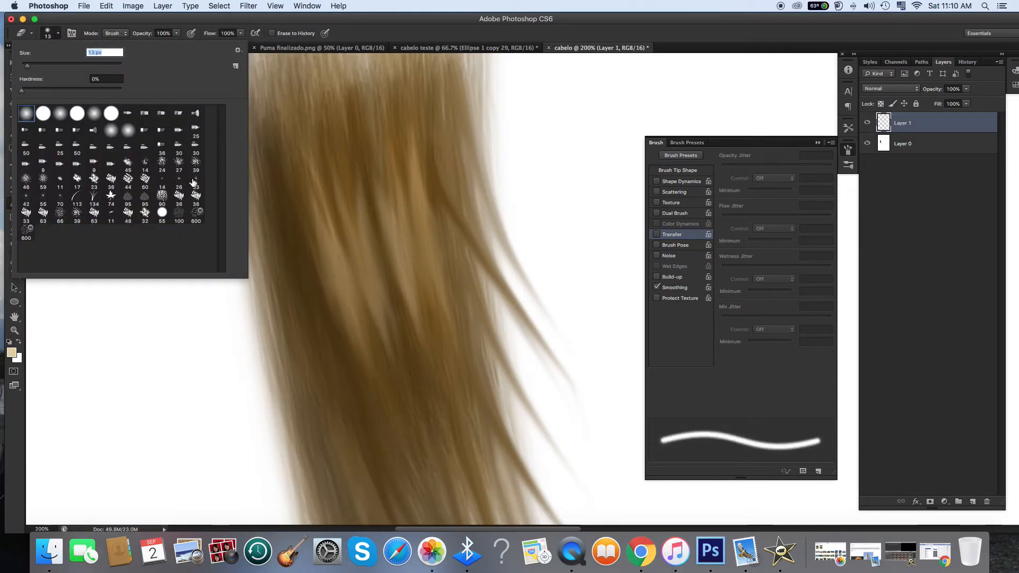
{"action": "left_click_drag", "start_coordinate": [25, 67], "coordinate": [24, 66]}
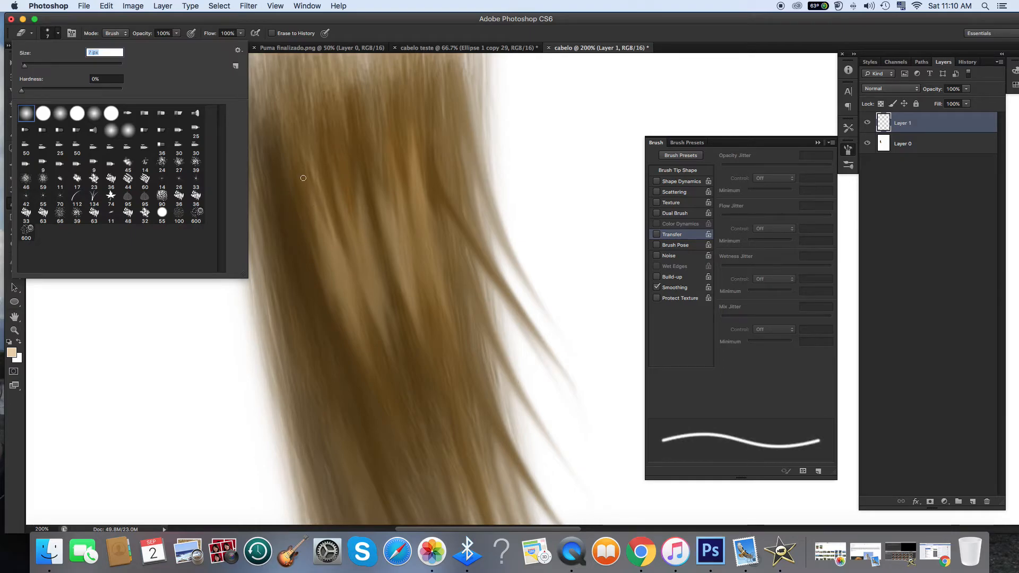
{"action": "left_click_drag", "start_coordinate": [313, 235], "coordinate": [344, 325]}
{"action": "key", "text": "super+z"}
{"action": "left_click", "coordinate": [176, 34]}
{"action": "left_click_drag", "start_coordinate": [151, 45], "coordinate": [139, 45]}
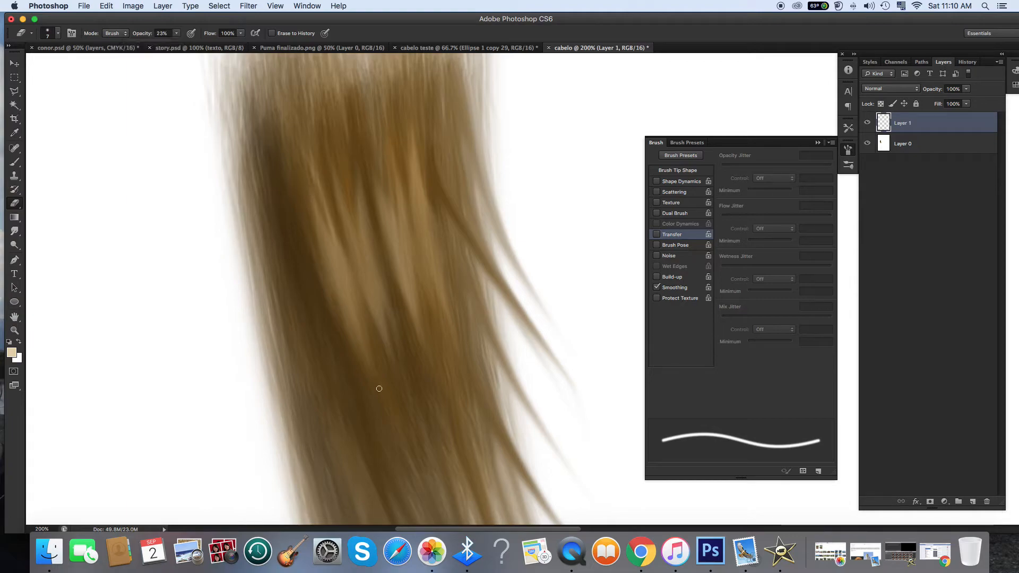
Step: Reduce the Eraser to 4 px and raise its opacity to 36% for fine strand work at 300% zoom
{"action": "left_click", "coordinate": [14, 330]}
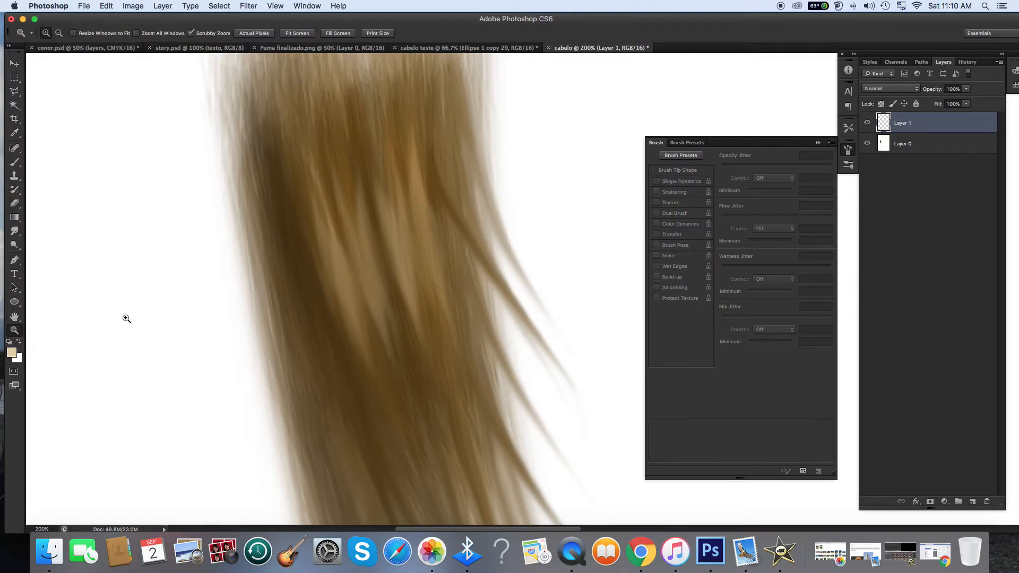
{"action": "left_click", "coordinate": [363, 303]}
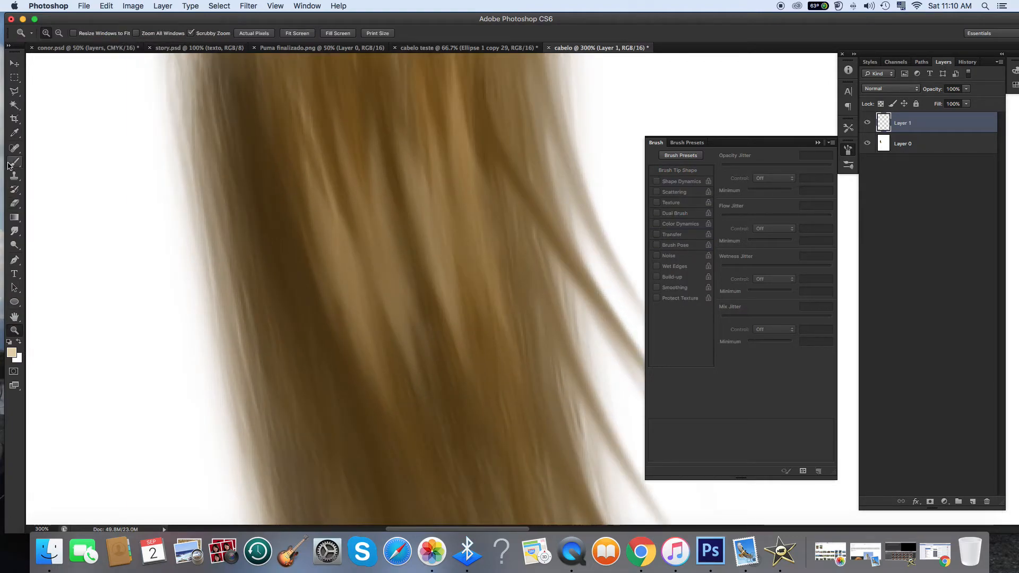
{"action": "left_click", "coordinate": [14, 203]}
{"action": "left_click", "coordinate": [56, 34]}
{"action": "left_click_drag", "start_coordinate": [25, 67], "coordinate": [23, 66]}
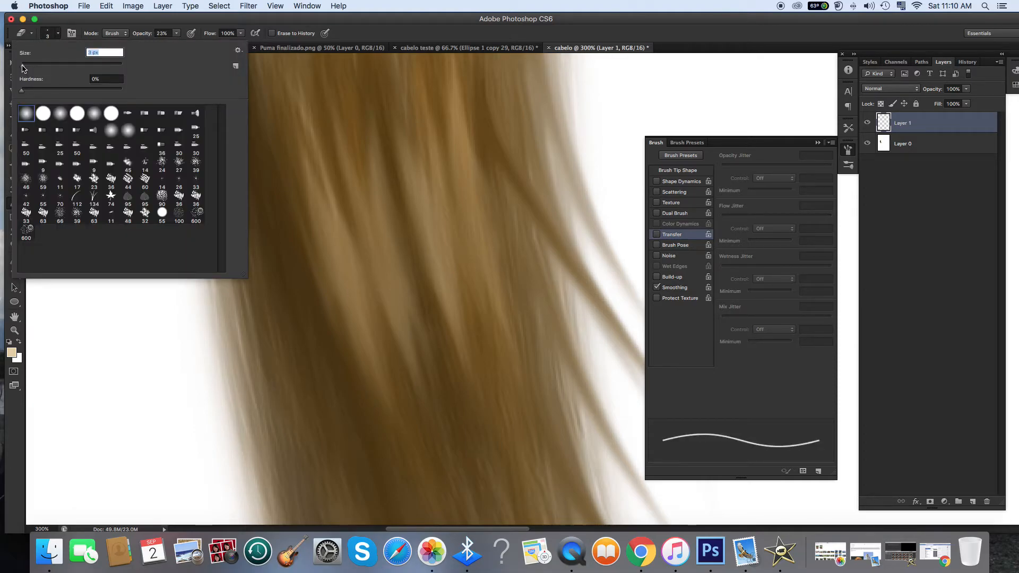
{"action": "key", "text": "Return"}
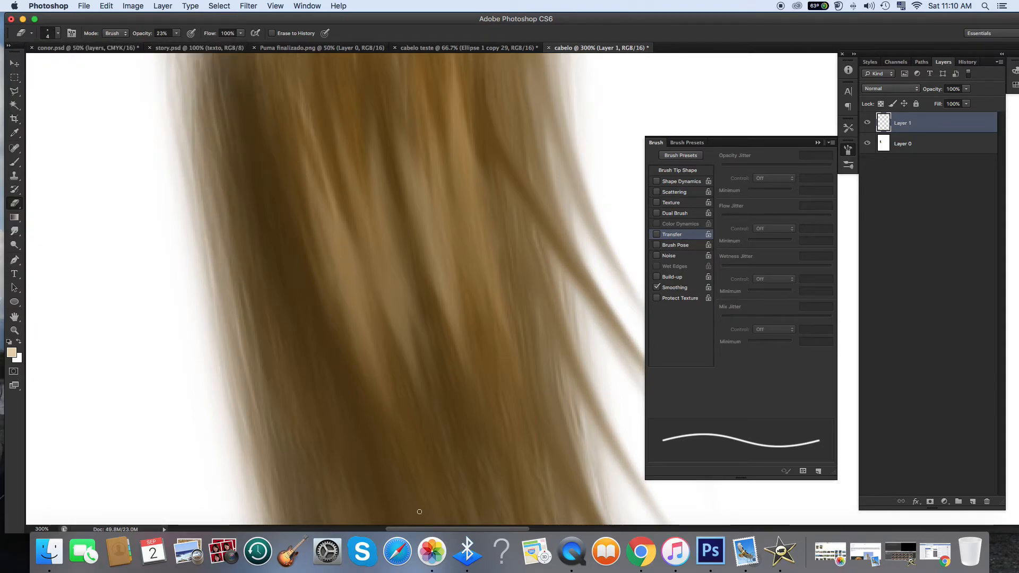
{"action": "left_click", "coordinate": [177, 34]}
Step: Erase thin strand lines along the left edge of the left highlight, undoing the unwanted strokes
{"action": "left_click_drag", "start_coordinate": [316, 211], "coordinate": [378, 302]}
{"action": "key", "text": "super+z"}
{"action": "key", "text": "super+z"}
{"action": "left_click_drag", "start_coordinate": [315, 192], "coordinate": [372, 346]}
{"action": "key", "text": "super+z"}
{"action": "key", "text": "super+z"}
{"action": "key", "text": "super+z"}
{"action": "key", "text": "super+z"}
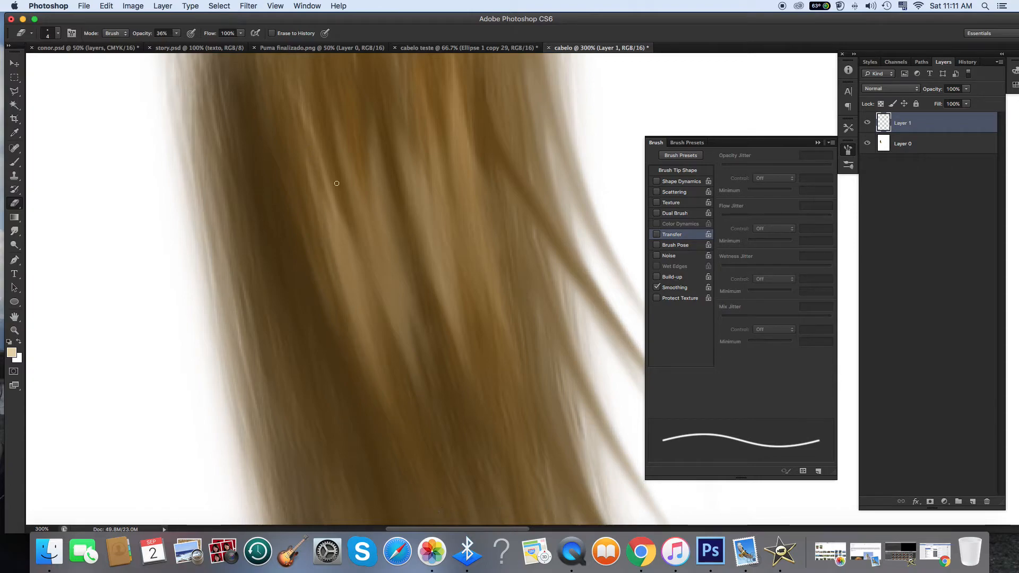
Step: Refine the erased strand lines inside the left highlight by repeatedly undoing unsuitable strokes
{"action": "key", "text": "super+z"}
{"action": "key", "text": "super+z"}
{"action": "key", "text": "super+z"}
{"action": "key", "text": "super+z"}
{"action": "key", "text": "super+z"}
{"action": "key", "text": "super+z"}
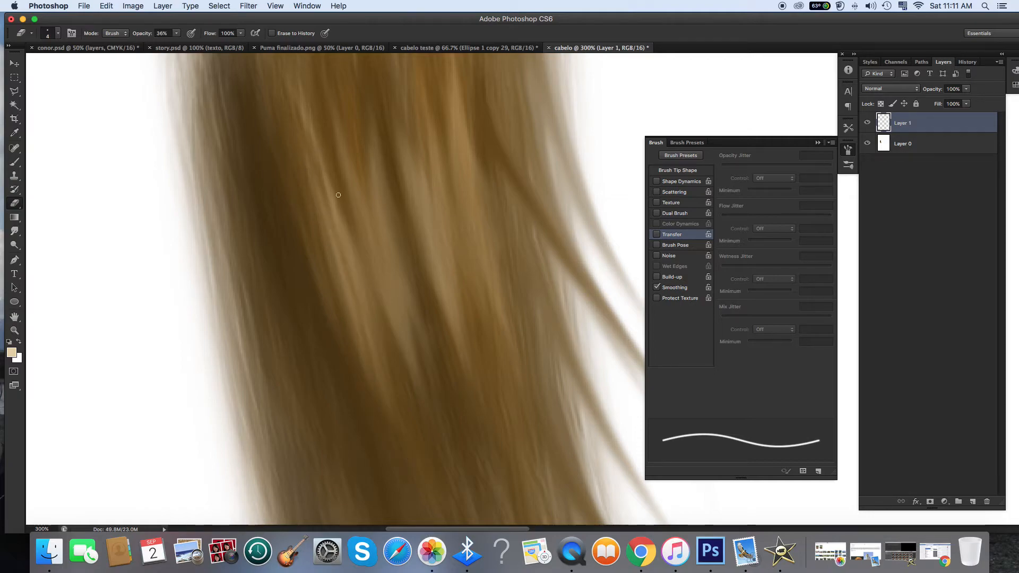
{"action": "key", "text": "super+z"}
{"action": "key", "text": "super+z"}
{"action": "key", "text": "super+z"}
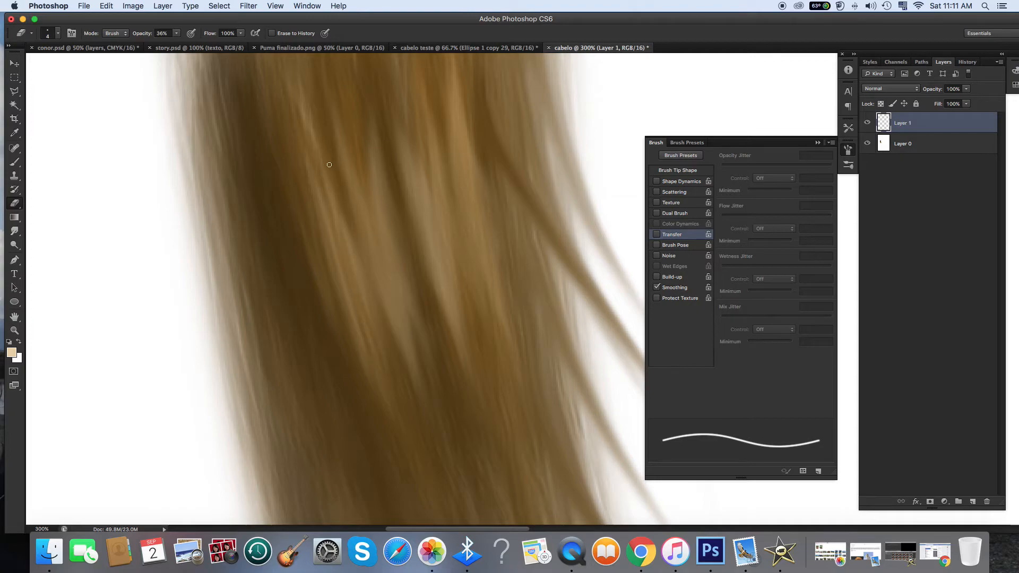
{"action": "key", "text": "super+z"}
Step: Try erasing long thin strand lines from the middle of the left highlight down into the dark hair
{"action": "left_click_drag", "start_coordinate": [343, 182], "coordinate": [410, 422]}
{"action": "key", "text": "super+z"}
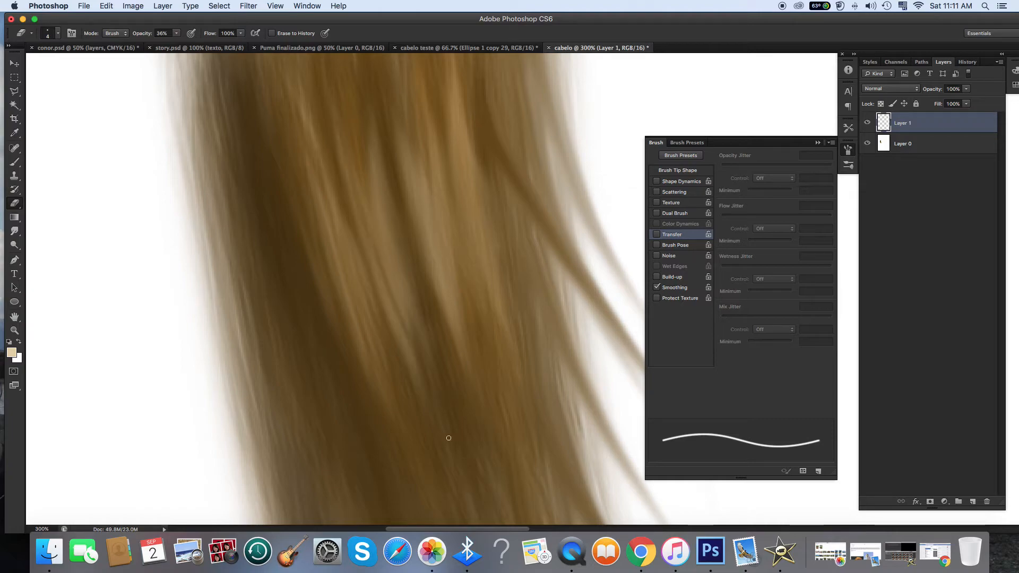
{"action": "left_click_drag", "start_coordinate": [337, 127], "coordinate": [451, 482]}
{"action": "key", "text": "super+z"}
{"action": "key", "text": "super+z"}
{"action": "key", "text": "super+z"}
{"action": "key", "text": "super+z"}
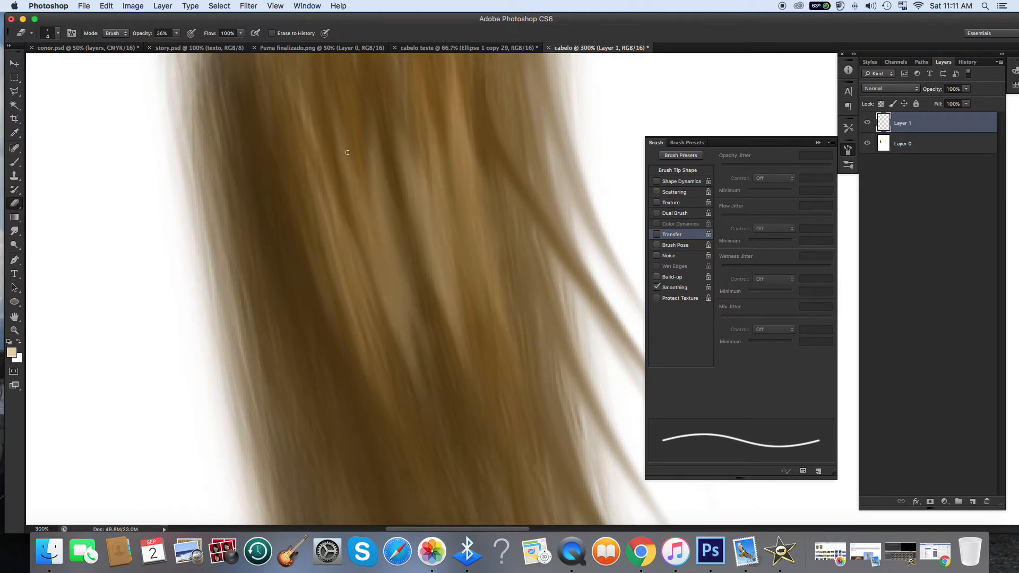
{"action": "key", "text": "super+z"}
{"action": "key", "text": "super+z"}
{"action": "key", "text": "super+z"}
Step: Erase long thin lines down through the middle of the left highlight to split it into strands
{"action": "left_click_drag", "start_coordinate": [343, 126], "coordinate": [462, 477]}
{"action": "left_click_drag", "start_coordinate": [355, 141], "coordinate": [430, 368]}
{"action": "key", "text": "super+z"}
{"action": "left_click_drag", "start_coordinate": [351, 139], "coordinate": [456, 509]}
{"action": "key", "text": "super+z"}
{"action": "left_click_drag", "start_coordinate": [355, 148], "coordinate": [443, 506]}
{"action": "key", "text": "super+z"}
{"action": "left_click_drag", "start_coordinate": [355, 158], "coordinate": [448, 467]}
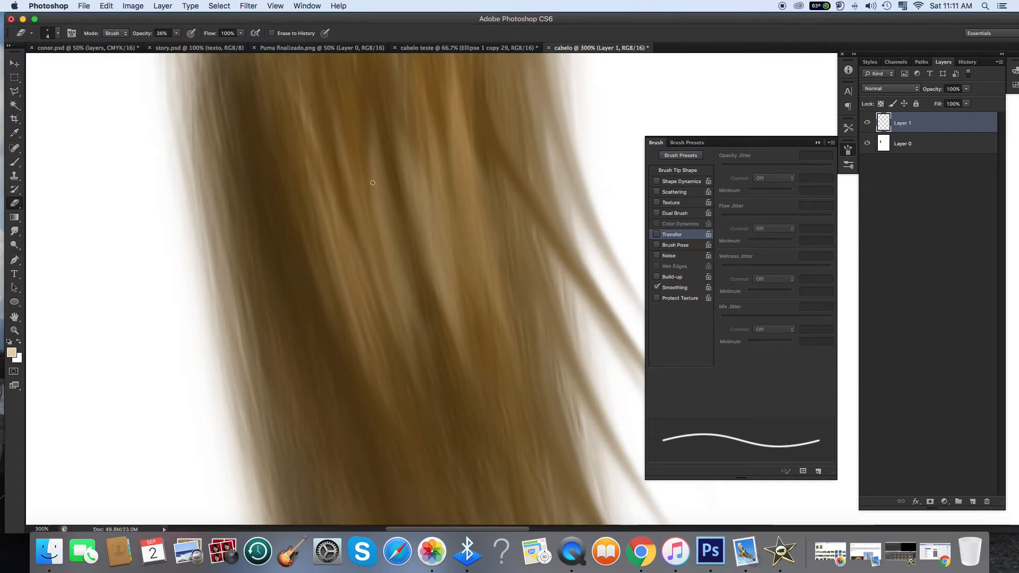
Step: Erase a fine strand line down the right part of the left highlight, undoing the misplaced strokes
{"action": "left_click_drag", "start_coordinate": [373, 182], "coordinate": [395, 255]}
{"action": "key", "text": "super+z"}
{"action": "left_click_drag", "start_coordinate": [364, 144], "coordinate": [395, 268]}
{"action": "key", "text": "super+z"}
{"action": "left_click_drag", "start_coordinate": [367, 154], "coordinate": [461, 487]}
{"action": "key", "text": "super+z"}
{"action": "left_click_drag", "start_coordinate": [375, 190], "coordinate": [419, 355]}
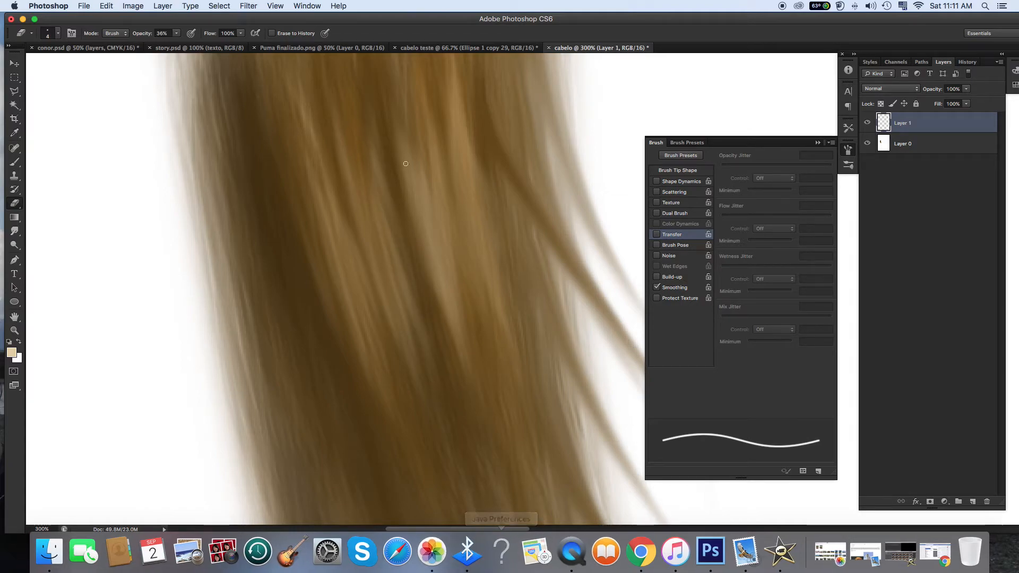
Step: Erase a thin line from the dark gap down along the left side of the right highlight
{"action": "left_click_drag", "start_coordinate": [406, 154], "coordinate": [524, 455]}
{"action": "key", "text": "super+z"}
{"action": "key", "text": "super+z"}
{"action": "left_click_drag", "start_coordinate": [426, 183], "coordinate": [498, 467]}
{"action": "key", "text": "super+z"}
{"action": "left_click_drag", "start_coordinate": [404, 150], "coordinate": [499, 462]}
{"action": "key", "text": "super+z"}
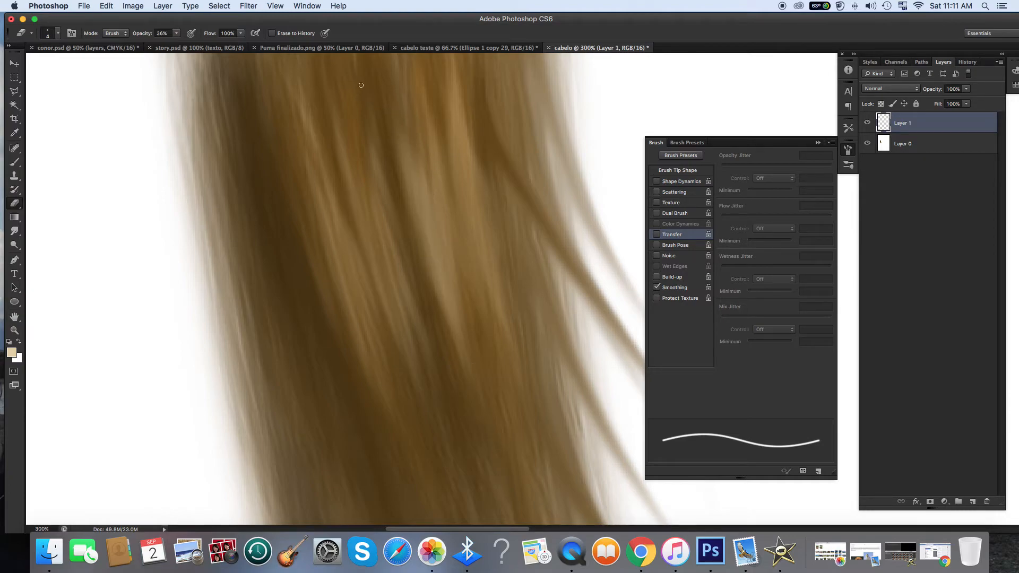
Step: Try several shorter erasing strokes down the left side of the right highlight
{"action": "left_click_drag", "start_coordinate": [404, 132], "coordinate": [469, 369]}
{"action": "key", "text": "super+z"}
{"action": "left_click_drag", "start_coordinate": [406, 139], "coordinate": [454, 300]}
{"action": "key", "text": "super+z"}
{"action": "left_click_drag", "start_coordinate": [420, 169], "coordinate": [455, 293]}
{"action": "key", "text": "super+z"}
{"action": "left_click_drag", "start_coordinate": [431, 195], "coordinate": [452, 255]}
{"action": "key", "text": "super+z"}
{"action": "left_click_drag", "start_coordinate": [425, 175], "coordinate": [480, 375]}
{"action": "key", "text": "super+z"}
Step: Erase several long thin lines through the left part of the right highlight to separate its strands
{"action": "left_click_drag", "start_coordinate": [426, 179], "coordinate": [493, 379]}
{"action": "left_click_drag", "start_coordinate": [410, 152], "coordinate": [494, 419]}
{"action": "key", "text": "super+z"}
{"action": "left_click_drag", "start_coordinate": [411, 155], "coordinate": [499, 410]}
{"action": "left_click_drag", "start_coordinate": [404, 131], "coordinate": [456, 323]}
{"action": "left_click_drag", "start_coordinate": [409, 165], "coordinate": [492, 415]}
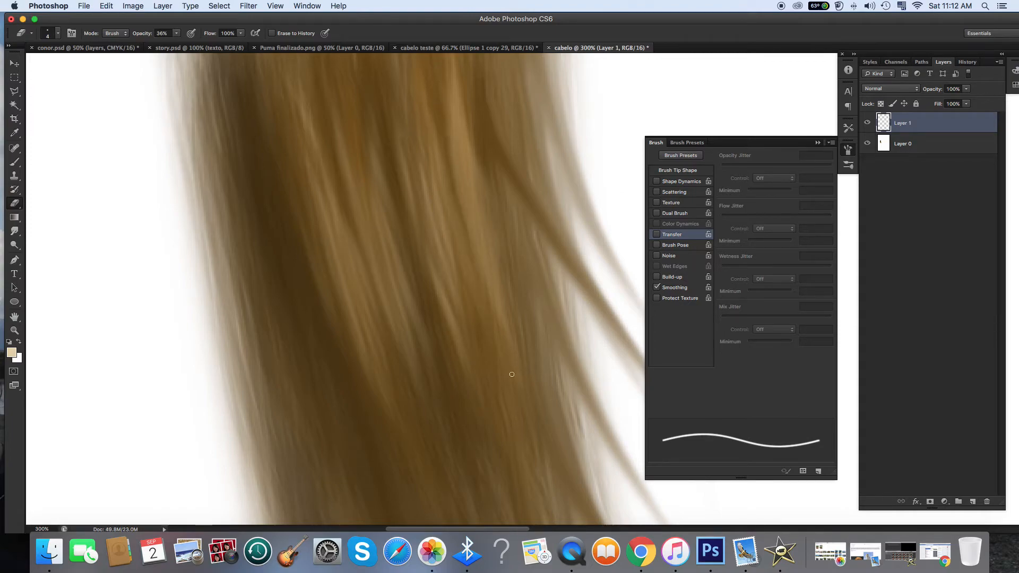
Step: Erase fine strand lines through the middle and right edge of the right highlight
{"action": "left_click_drag", "start_coordinate": [446, 144], "coordinate": [513, 415]}
{"action": "key", "text": "super+z"}
{"action": "left_click_drag", "start_coordinate": [457, 148], "coordinate": [495, 294]}
{"action": "left_click_drag", "start_coordinate": [452, 104], "coordinate": [544, 393]}
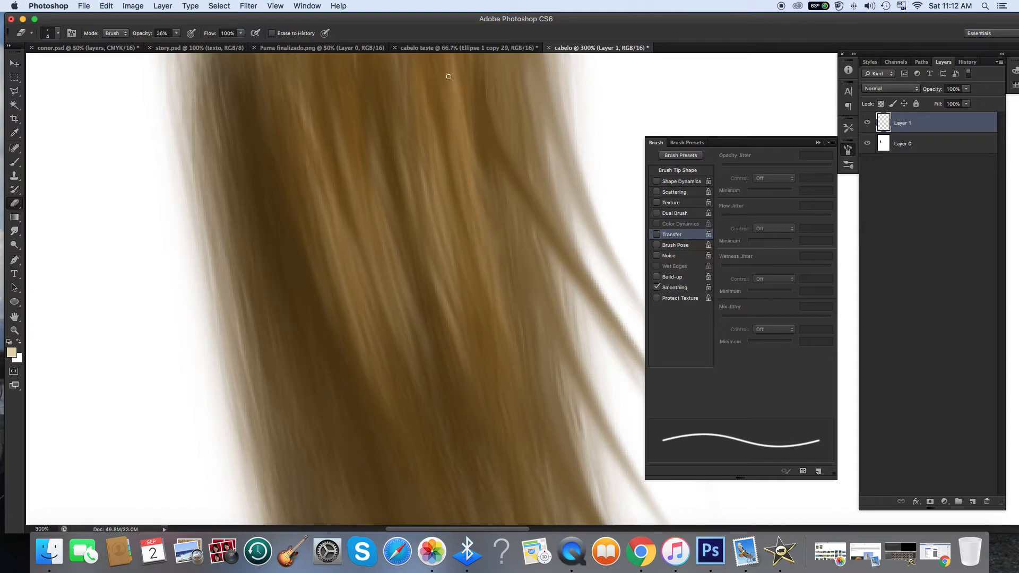
{"action": "key", "text": "super+z"}
{"action": "left_click_drag", "start_coordinate": [471, 92], "coordinate": [507, 283]}
Step: Check the whole lock of hair and duplicate Layer 1 within the cabelo document
{"action": "scroll", "coordinate": [504, 318], "scroll_direction": "up", "scroll_amount": 3}
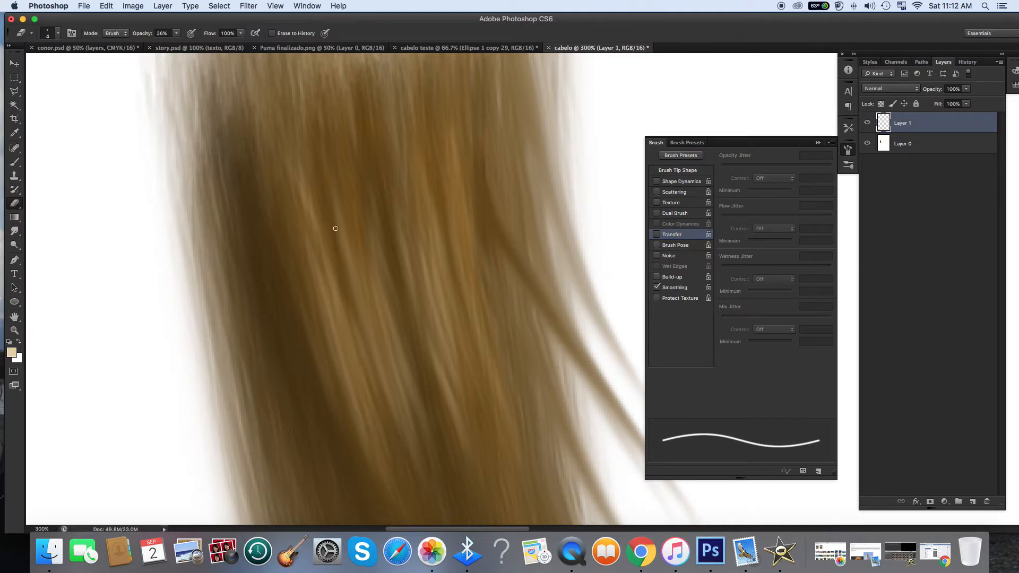
{"action": "key", "text": "super+minus"}
{"action": "key", "text": "super+minus"}
{"action": "key", "text": "super+minus"}
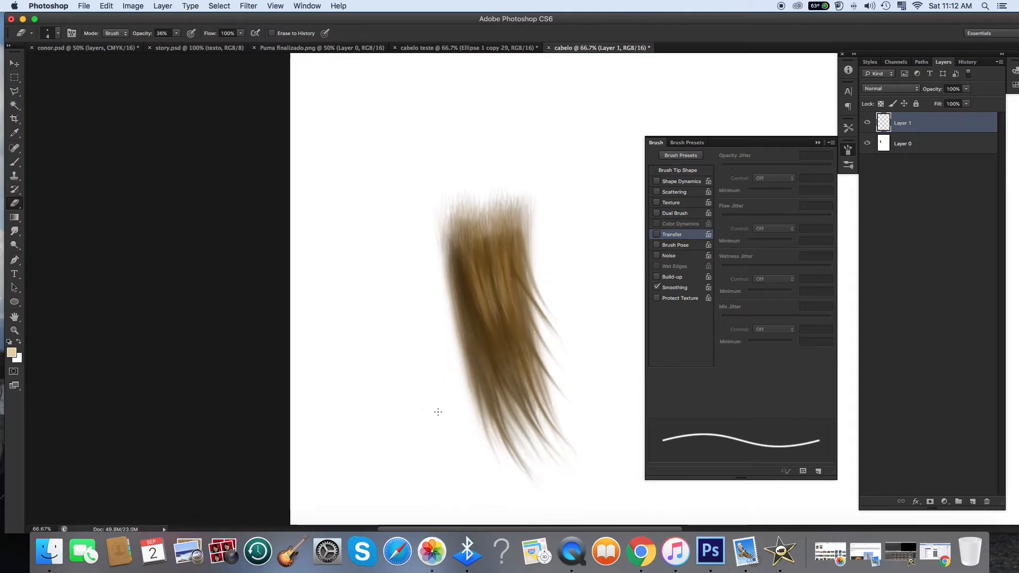
{"action": "scroll", "coordinate": [759, 324], "scroll_direction": "down", "scroll_amount": 3}
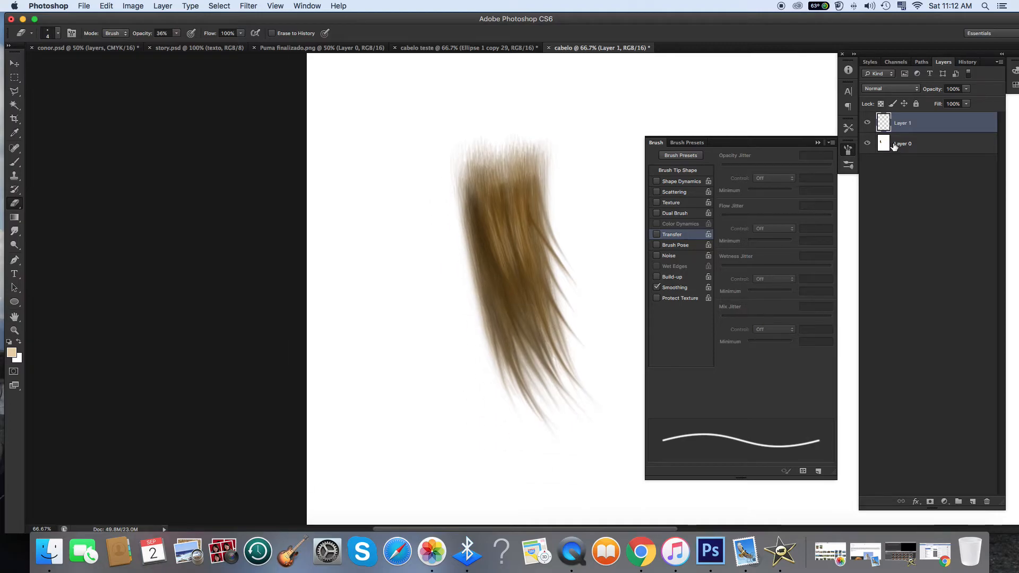
{"action": "left_click", "coordinate": [14, 331]}
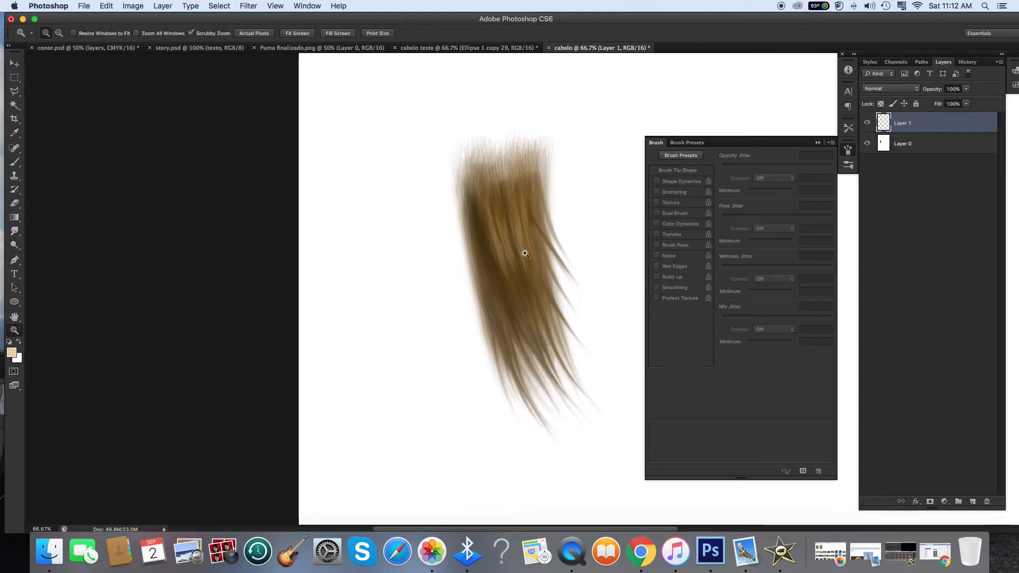
{"action": "left_click", "coordinate": [520, 250]}
{"action": "right_click", "coordinate": [929, 130]}
{"action": "left_click", "coordinate": [894, 157]}
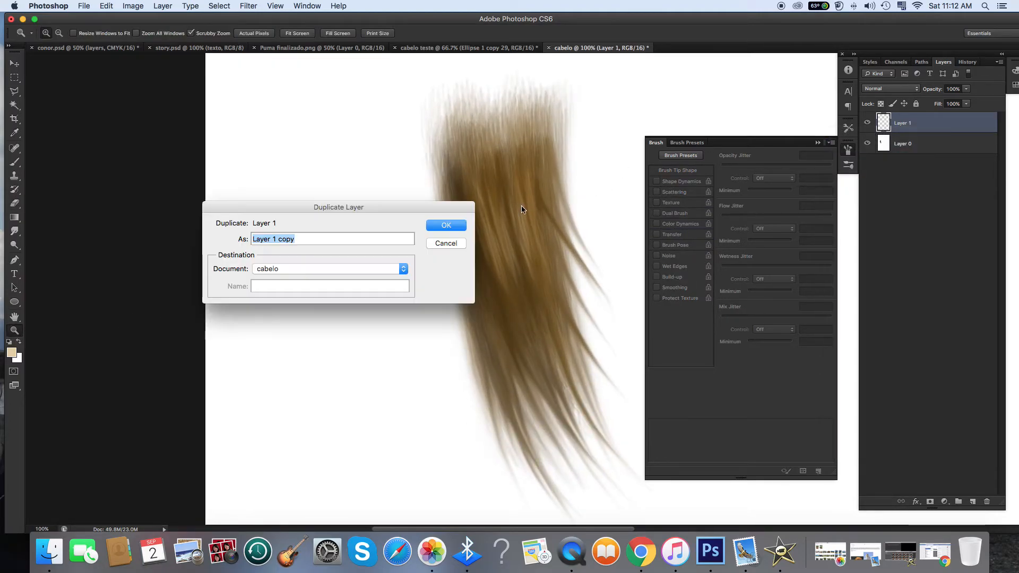
{"action": "left_click", "coordinate": [462, 226]}
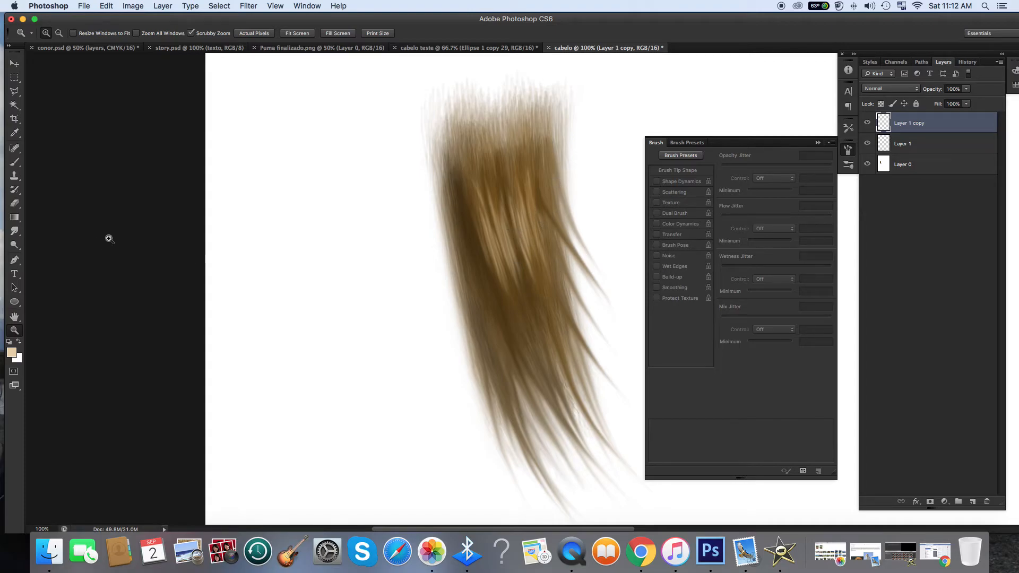
Step: Switch back to the Eraser and enlarge its soft brush to 75 px
{"action": "left_click", "coordinate": [14, 203]}
{"action": "left_click", "coordinate": [58, 33]}
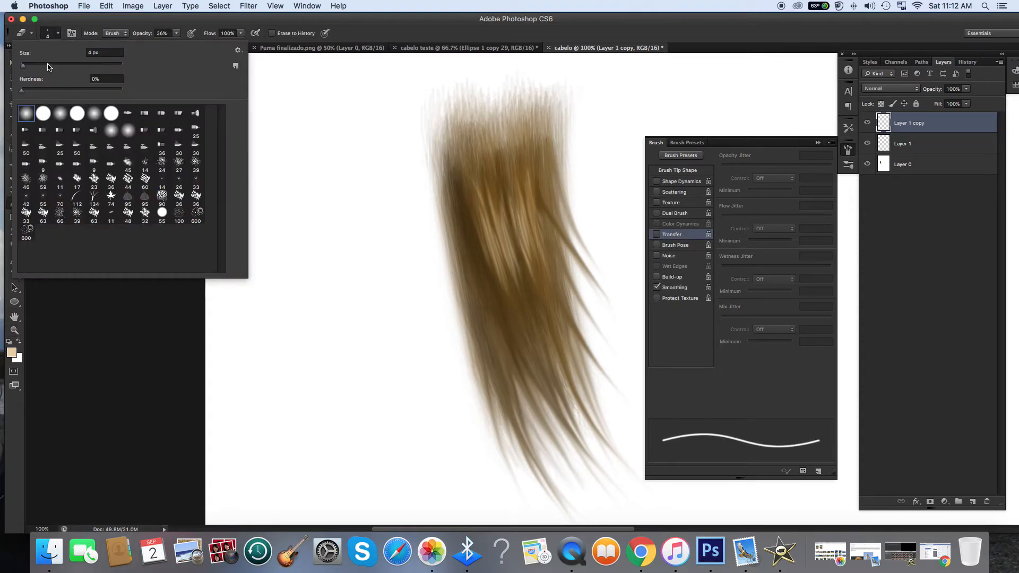
{"action": "left_click", "coordinate": [45, 66]}
{"action": "left_click_drag", "start_coordinate": [42, 66], "coordinate": [58, 66]}
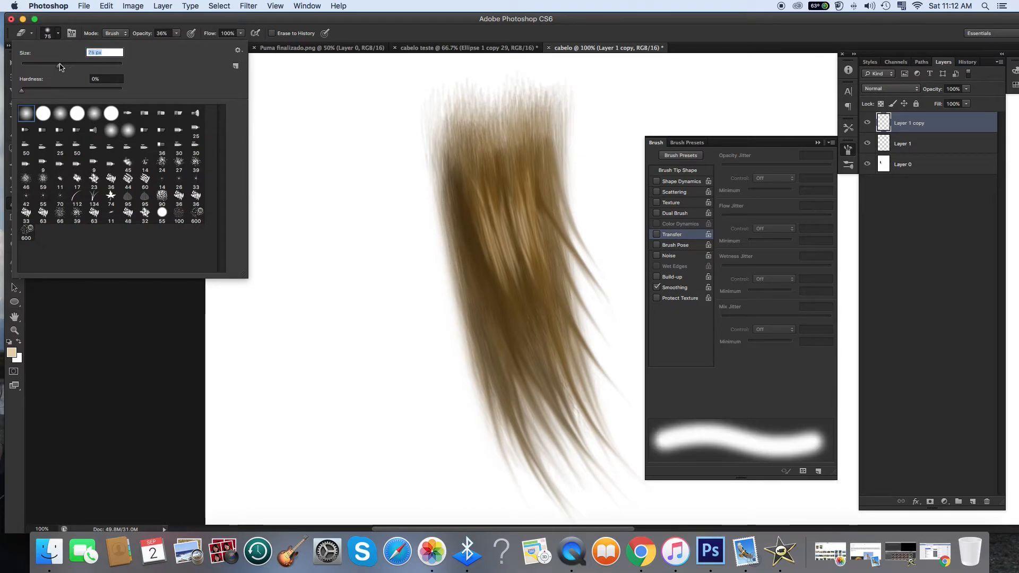
Step: Lightly erase across the highlights on Layer 1 copy with a 58 px soft Eraser at 36% opacity
{"action": "left_click", "coordinate": [51, 65]}
{"action": "mouse_move", "coordinate": [505, 304]}
{"action": "left_mouse_down"}
{"action": "mouse_move", "coordinate": [464, 220]}
{"action": "mouse_move", "coordinate": [506, 313]}
{"action": "mouse_move", "coordinate": [460, 230]}
{"action": "mouse_move", "coordinate": [459, 196]}
{"action": "mouse_move", "coordinate": [500, 299]}
{"action": "mouse_move", "coordinate": [461, 198]}
{"action": "mouse_move", "coordinate": [488, 266]}
{"action": "mouse_move", "coordinate": [564, 352]}
{"action": "mouse_move", "coordinate": [553, 193]}
{"action": "mouse_move", "coordinate": [527, 156]}
{"action": "mouse_move", "coordinate": [562, 259]}
{"action": "mouse_move", "coordinate": [536, 169]}
{"action": "left_mouse_up"}
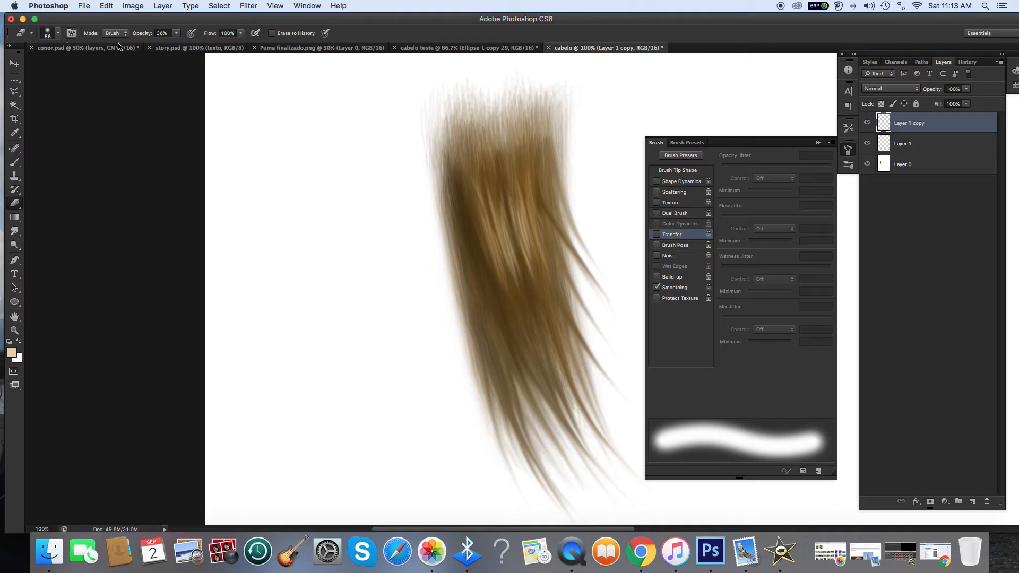
Step: Try erasing a line between the two highlights with the Eraser at 23 px and 100% opacity, and undo it
{"action": "left_click", "coordinate": [176, 33]}
{"action": "left_click_drag", "start_coordinate": [178, 43], "coordinate": [211, 43]}
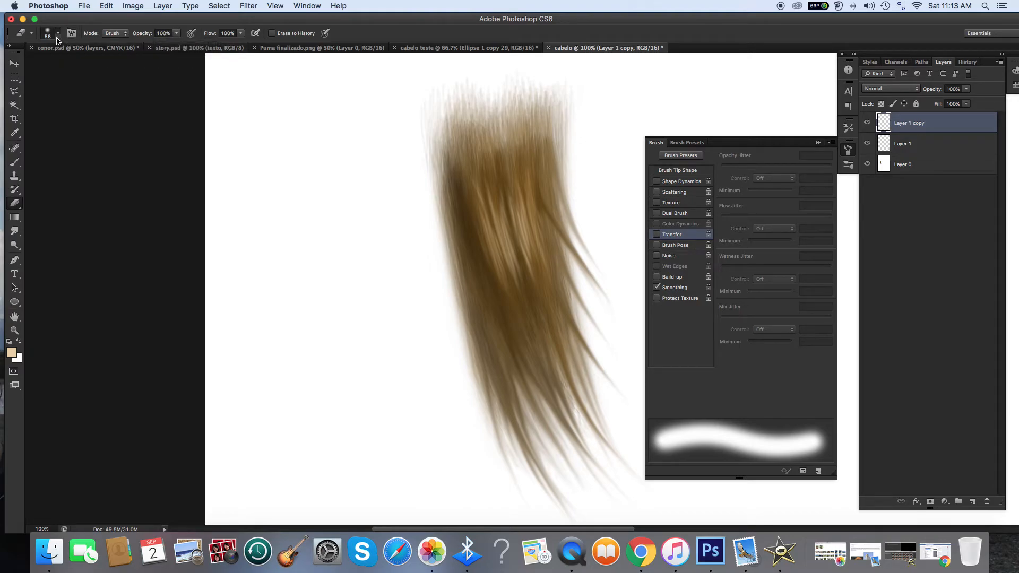
{"action": "left_click", "coordinate": [57, 33]}
{"action": "left_click_drag", "start_coordinate": [49, 65], "coordinate": [32, 65]}
{"action": "left_click_drag", "start_coordinate": [502, 167], "coordinate": [513, 234]}
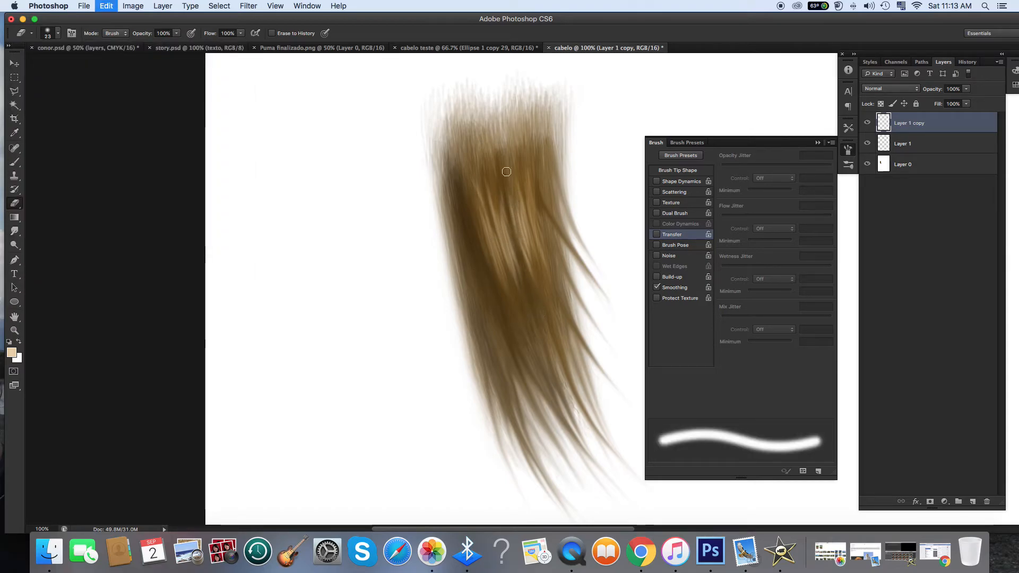
{"action": "key", "text": "super+z"}
{"action": "key", "text": "super+z"}
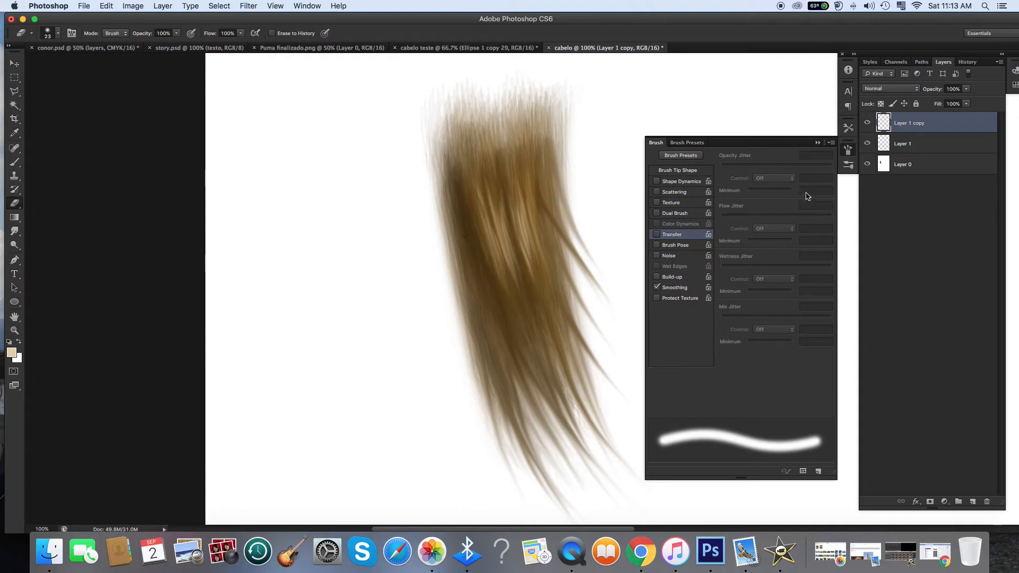
Step: Compare blend modes such as Lighten for Layer 1 copy and set it to Overlay
{"action": "left_click", "coordinate": [905, 92]}
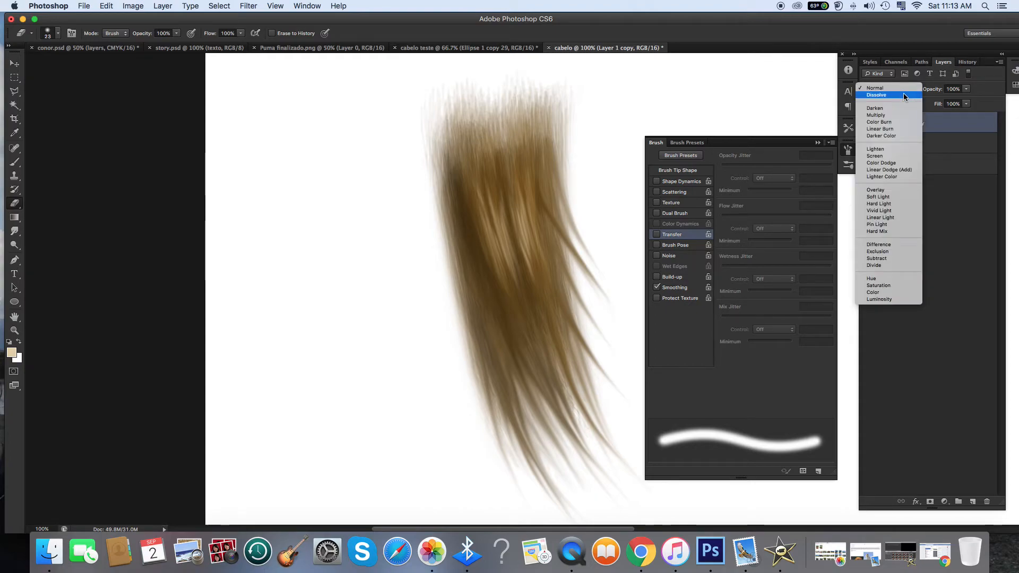
{"action": "left_click", "coordinate": [955, 123]}
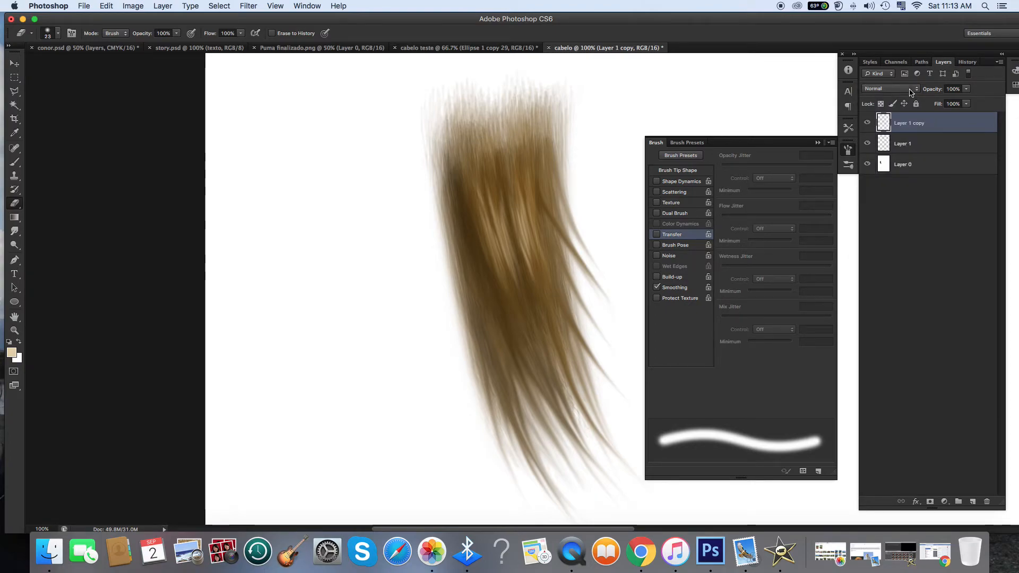
{"action": "left_click", "coordinate": [910, 90]}
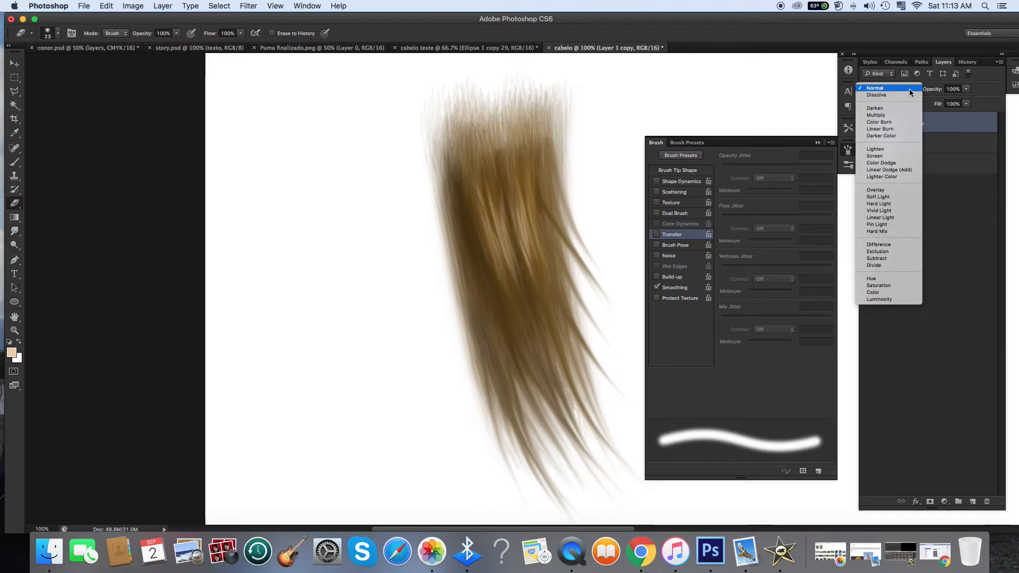
{"action": "left_click", "coordinate": [936, 121]}
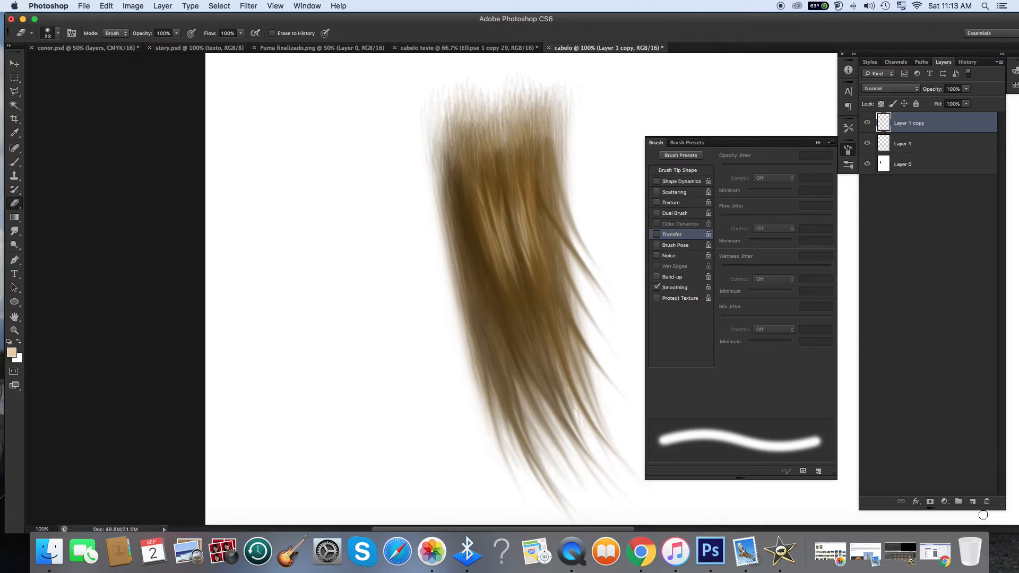
{"action": "left_click", "coordinate": [893, 89]}
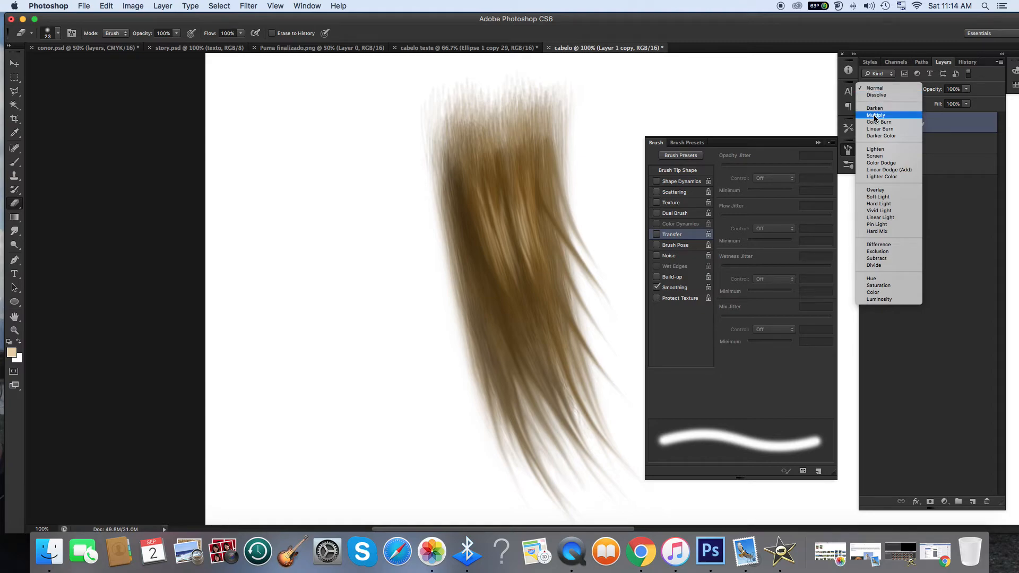
{"action": "left_click", "coordinate": [876, 149]}
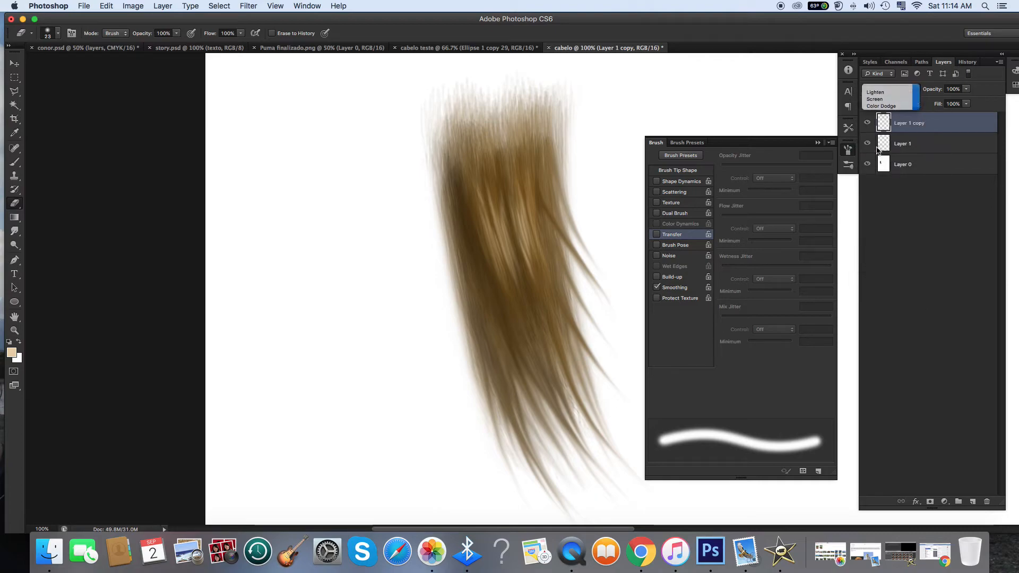
{"action": "left_click", "coordinate": [896, 92]}
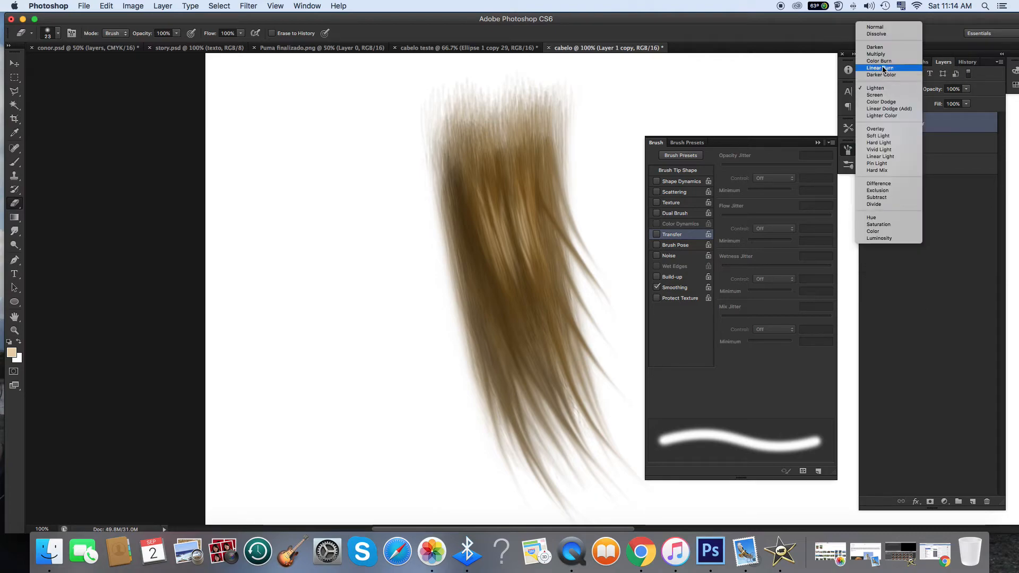
{"action": "left_click", "coordinate": [879, 129]}
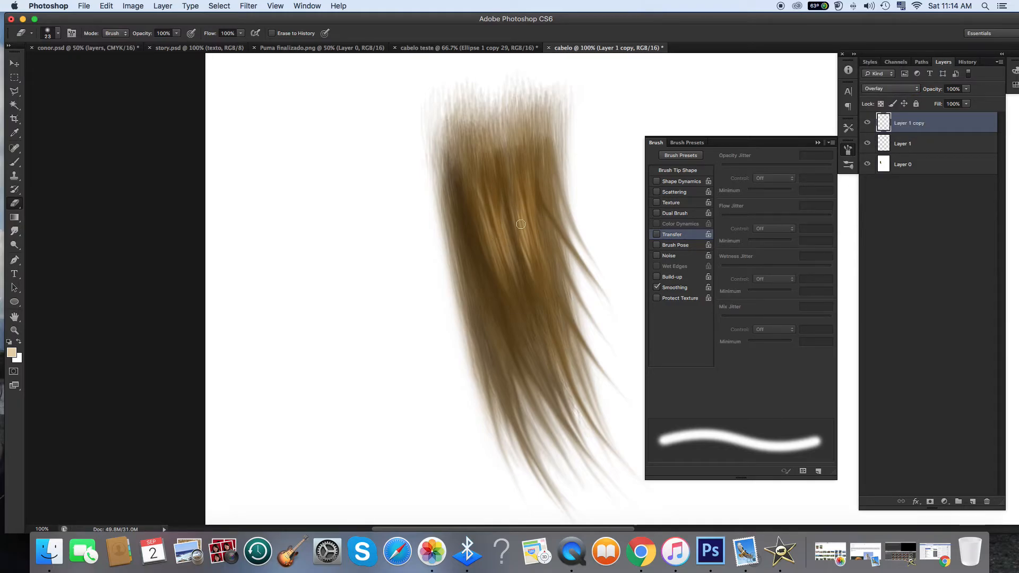
Step: Duplicate Layer 1 copy as Layer 1 copy 2 in the cabelo document and lower the duplicate's opacity to 9%
{"action": "right_click", "coordinate": [912, 127]}
{"action": "left_click", "coordinate": [934, 155]}
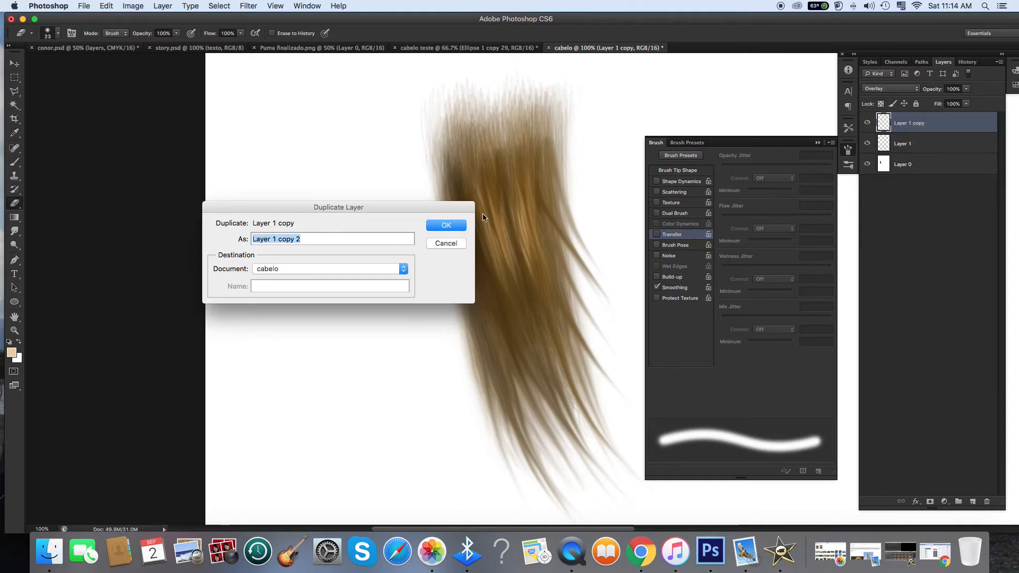
{"action": "left_click", "coordinate": [445, 226]}
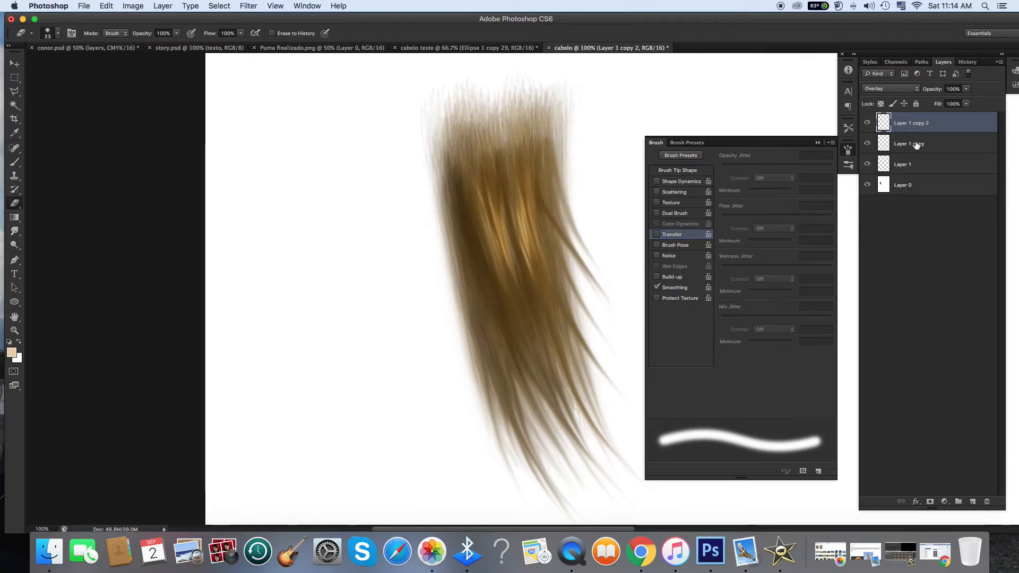
{"action": "left_click", "coordinate": [966, 89]}
{"action": "left_click_drag", "start_coordinate": [968, 99], "coordinate": [864, 147]}
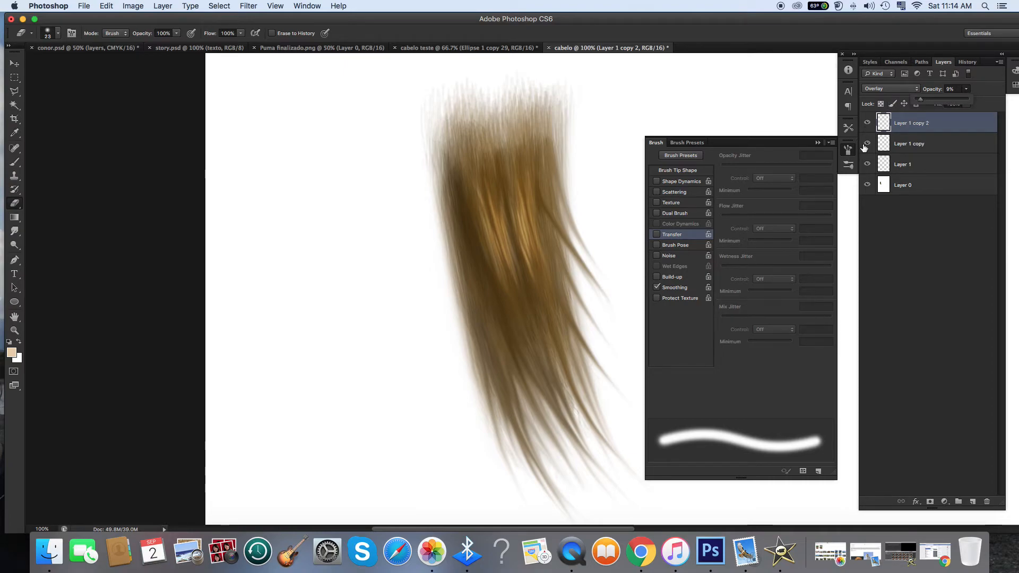
Step: Try erasing the hair's upper root ends on Layer 0 with a 226 px soft Eraser, and undo the stroke
{"action": "key", "text": "super+minus"}
{"action": "key", "text": "super+minus"}
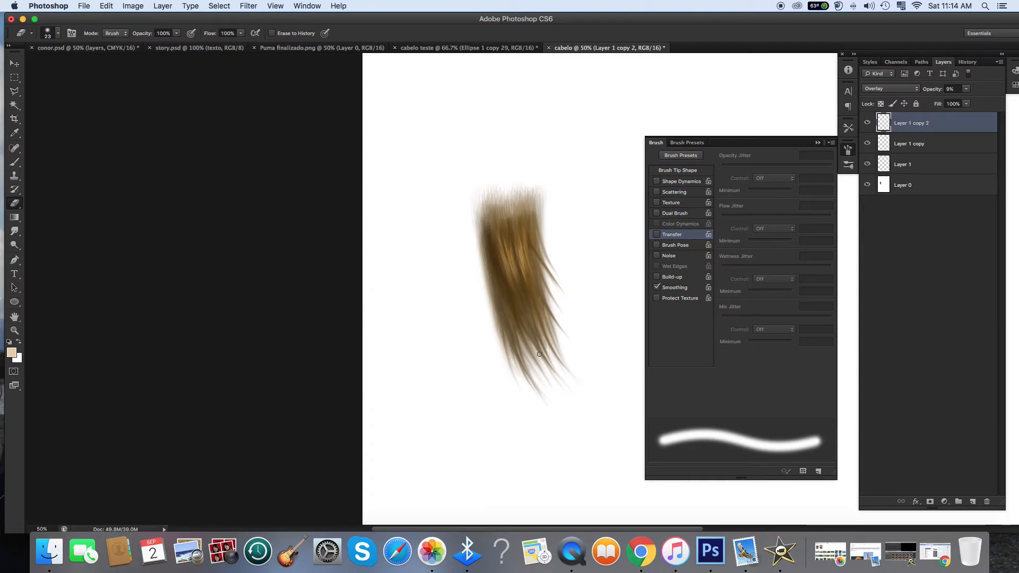
{"action": "left_click", "coordinate": [15, 330]}
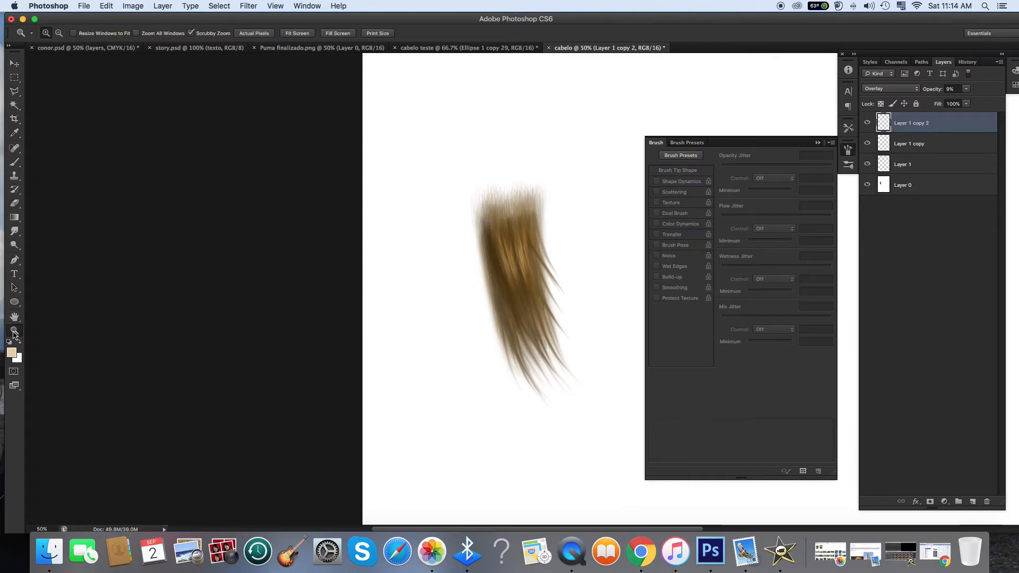
{"action": "left_click", "coordinate": [553, 232]}
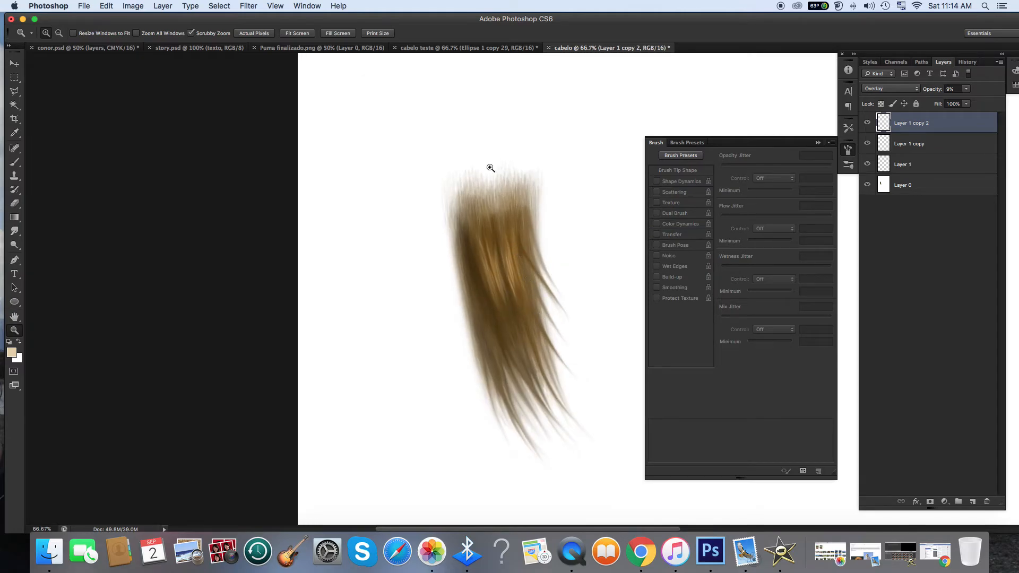
{"action": "left_click", "coordinate": [16, 205]}
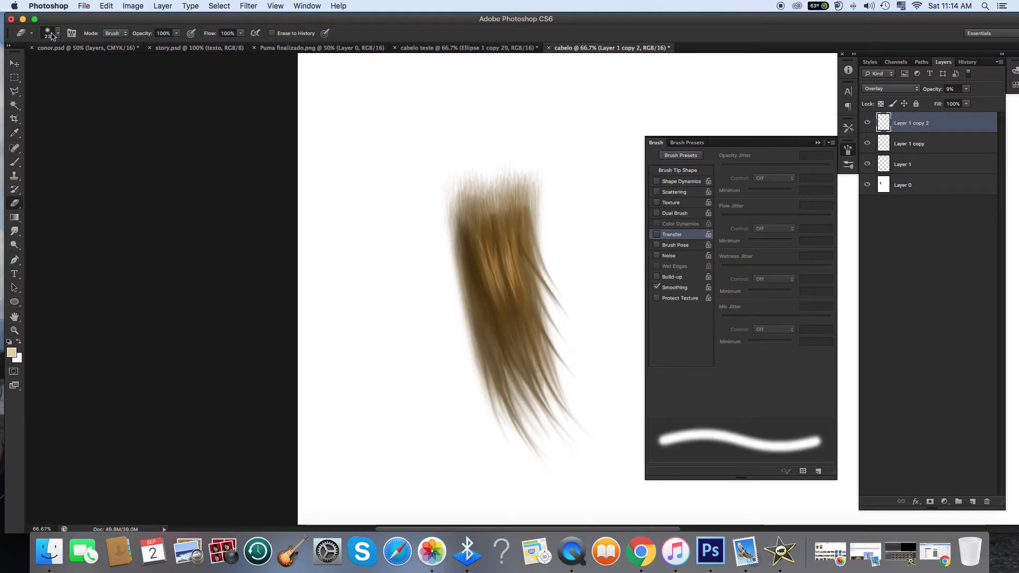
{"action": "left_click", "coordinate": [53, 33]}
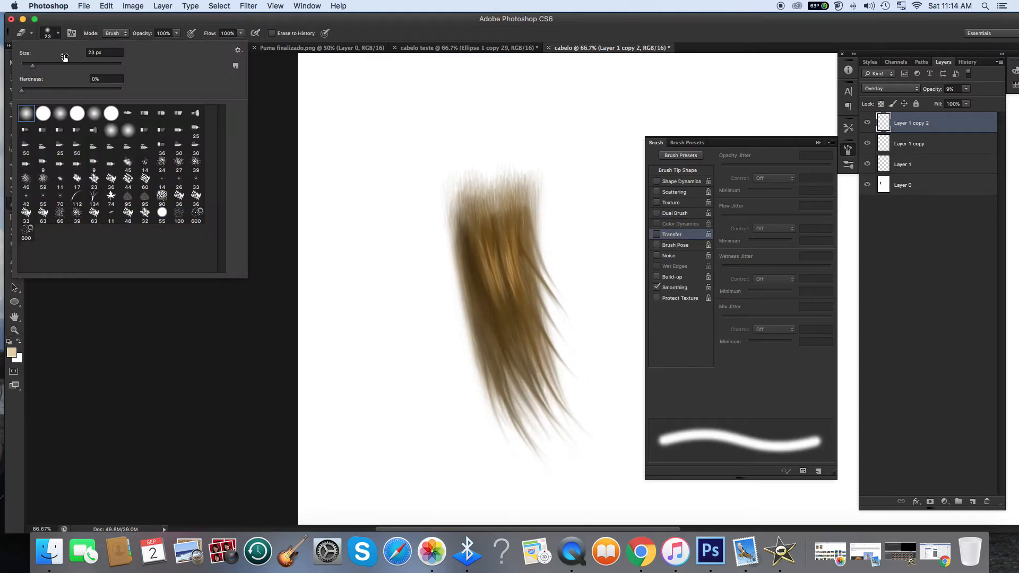
{"action": "left_click", "coordinate": [903, 187]}
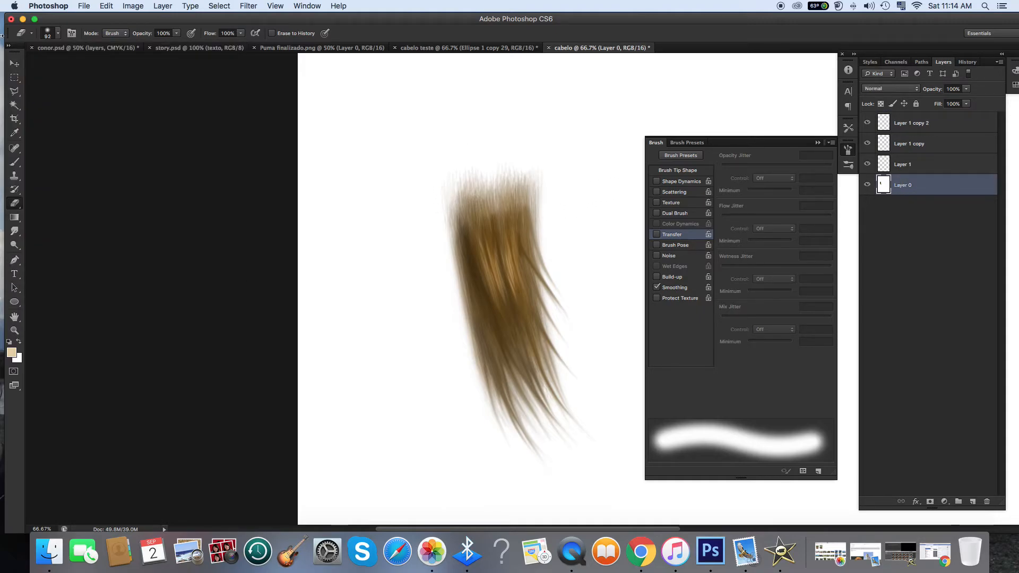
{"action": "left_click", "coordinate": [53, 33]}
{"action": "left_click_drag", "start_coordinate": [81, 65], "coordinate": [98, 66]}
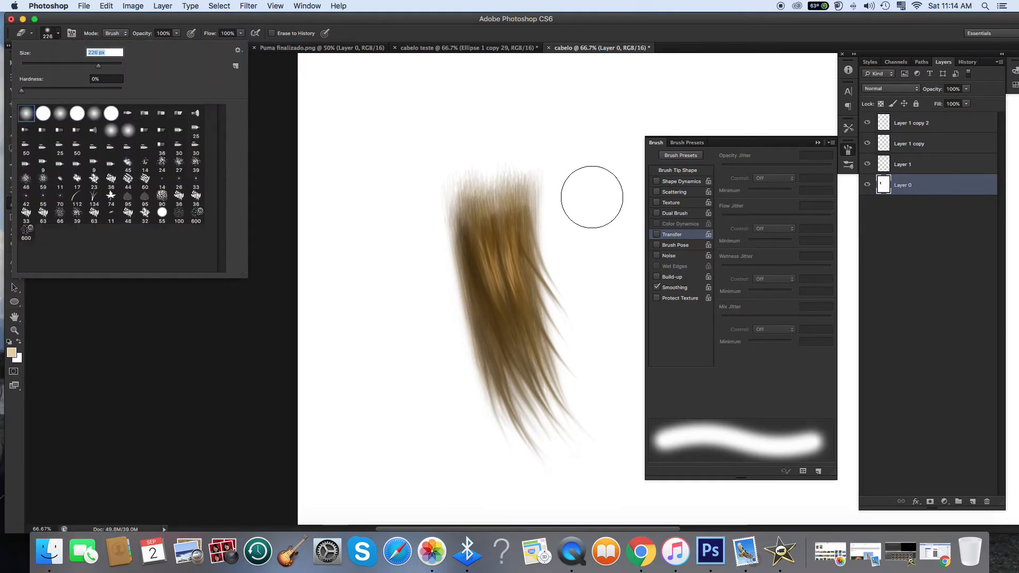
{"action": "left_click_drag", "start_coordinate": [592, 197], "coordinate": [463, 170]}
{"action": "key", "text": "super+z"}
Step: Select Layer 1 and brush softly over the hair's upper ends with a 132 px soft Brush at 12% opacity
{"action": "left_click", "coordinate": [900, 167]}
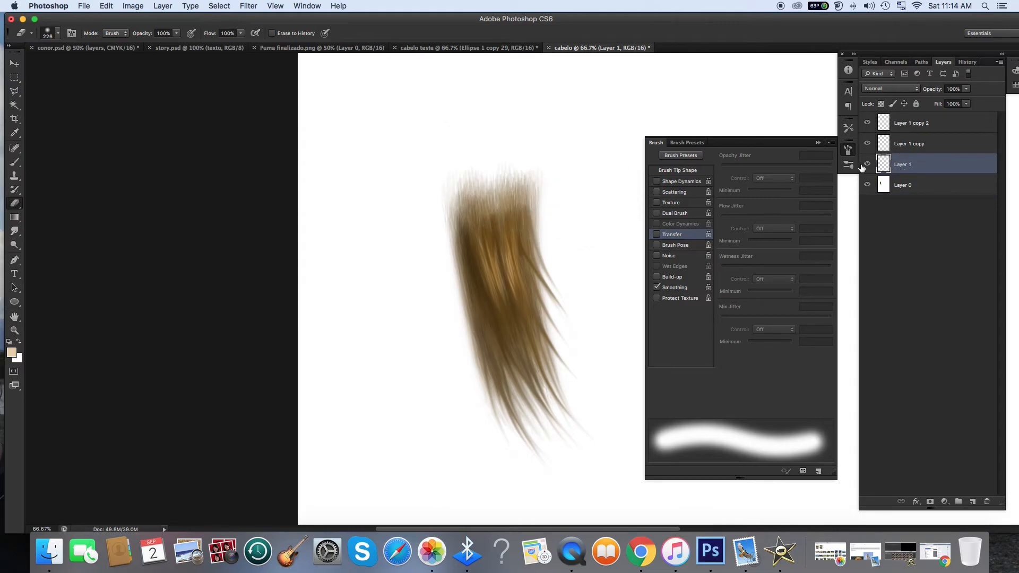
{"action": "key", "text": "b"}
{"action": "left_click", "coordinate": [66, 64]}
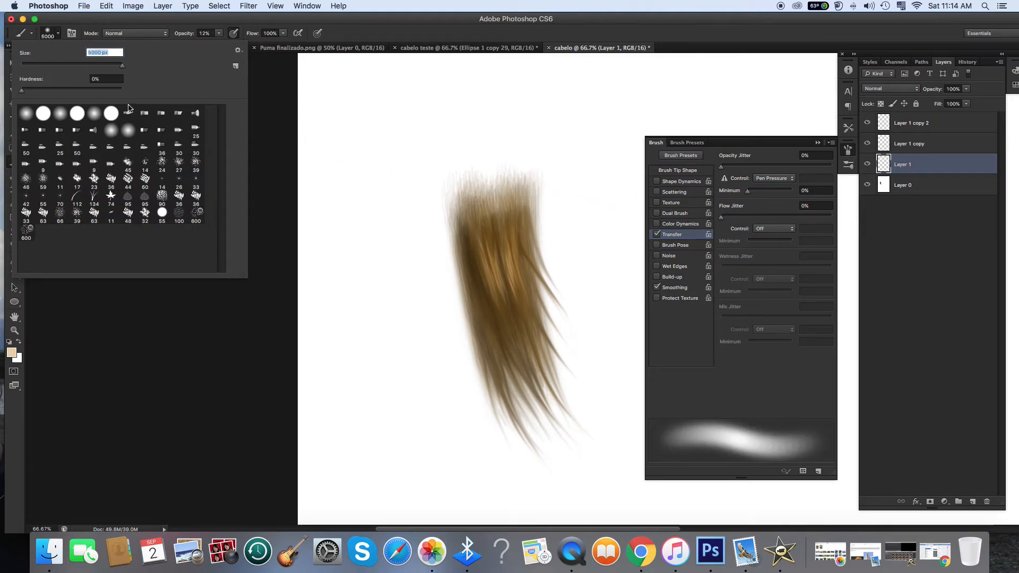
{"action": "left_click_drag", "start_coordinate": [81, 70], "coordinate": [79, 69]}
{"action": "mouse_move", "coordinate": [557, 195]}
{"action": "left_mouse_down"}
{"action": "mouse_move", "coordinate": [515, 167]}
{"action": "mouse_move", "coordinate": [457, 172]}
{"action": "left_mouse_up"}
Step: Examine the painted fur and hair in the Puma finalizado.png and story.psd artworks, and return to the cabelo document
{"action": "left_click", "coordinate": [326, 49]}
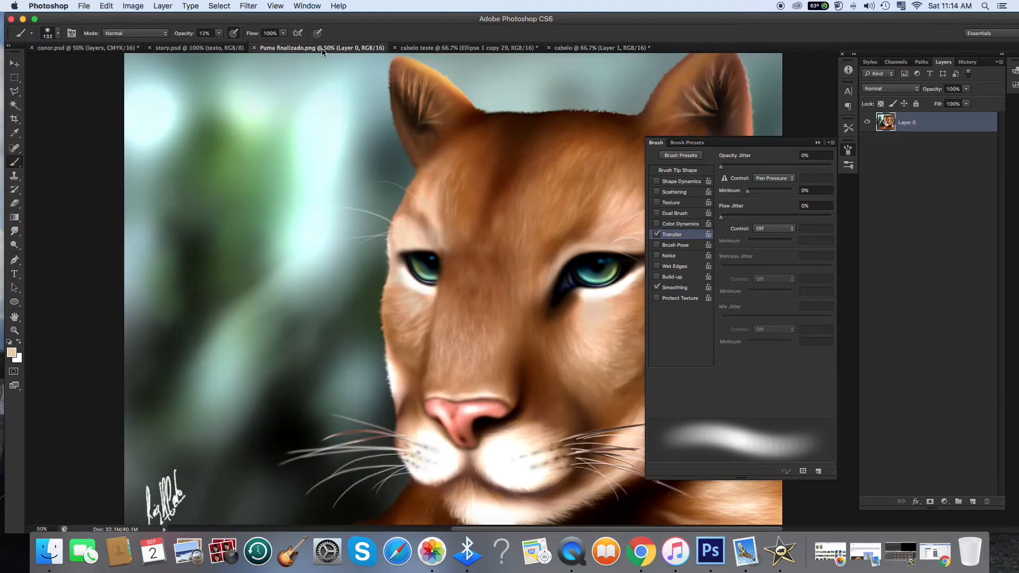
{"action": "left_click", "coordinate": [224, 48]}
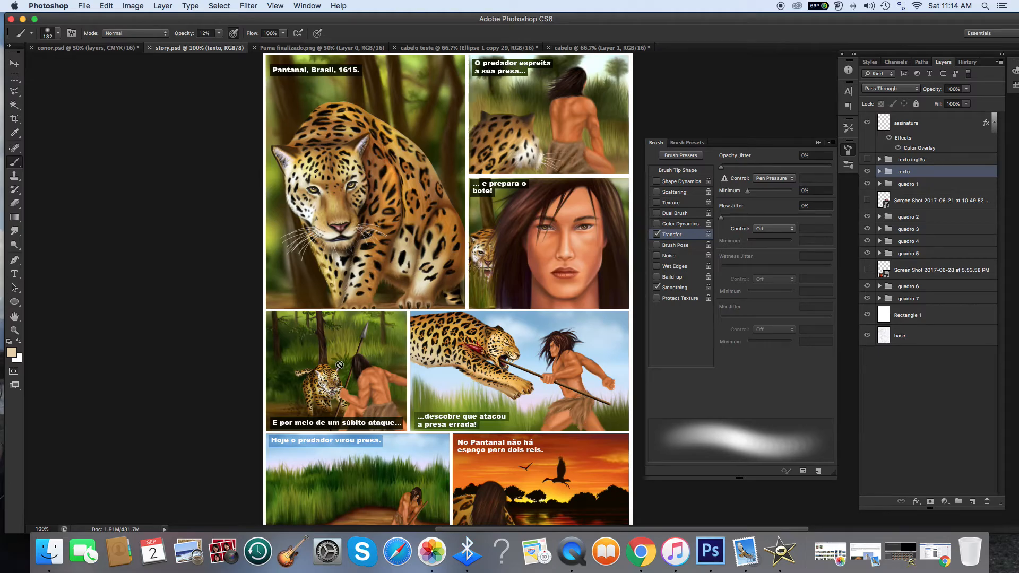
{"action": "key", "text": "z"}
{"action": "left_click", "coordinate": [313, 357]}
{"action": "left_click", "coordinate": [376, 386]}
{"action": "scroll", "coordinate": [427, 340], "scroll_direction": "up", "scroll_amount": 8}
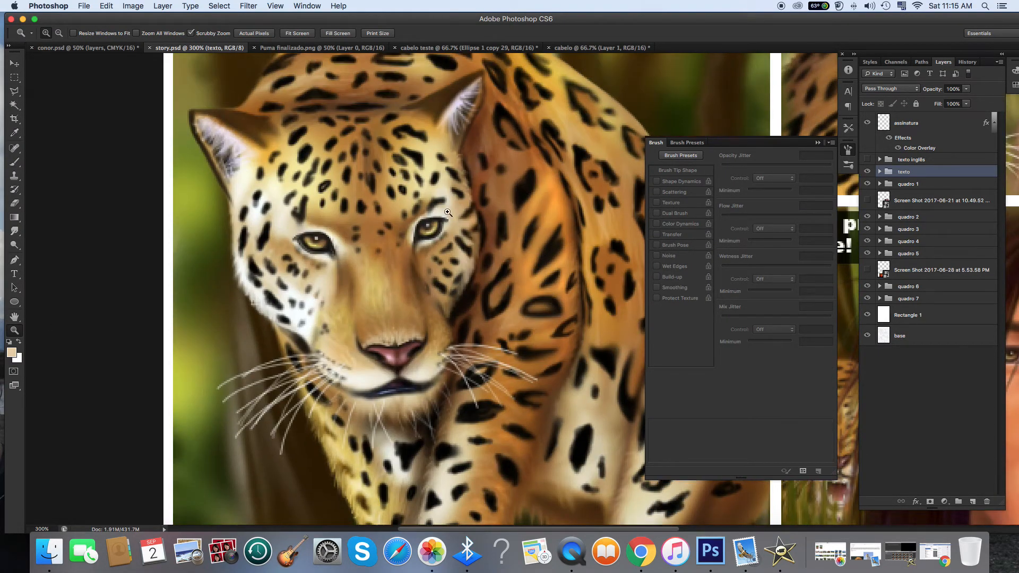
{"action": "scroll", "coordinate": [478, 252], "scroll_direction": "right", "scroll_amount": 9}
{"action": "scroll", "coordinate": [478, 252], "scroll_direction": "down", "scroll_amount": 10}
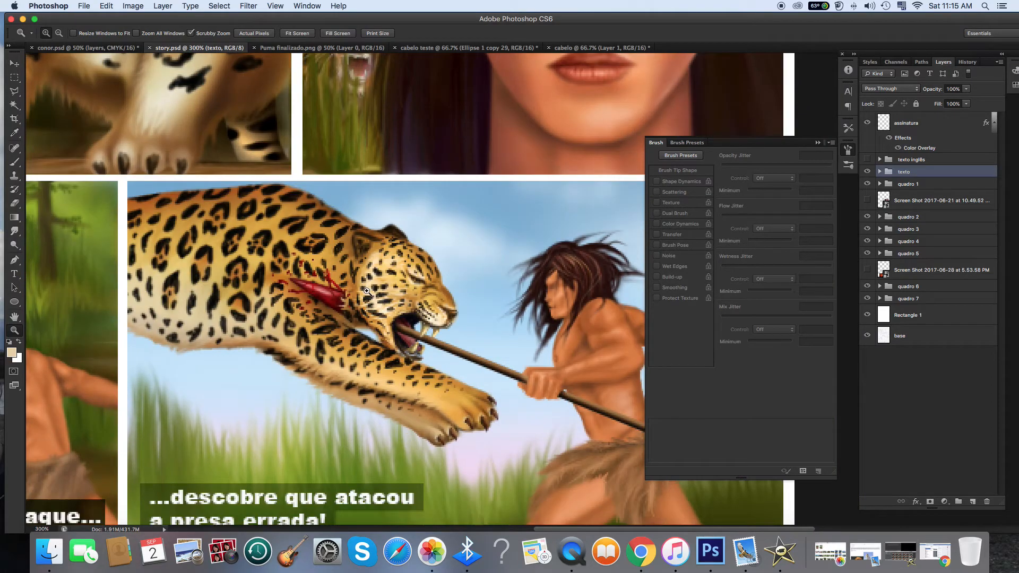
{"action": "scroll", "coordinate": [440, 273], "scroll_direction": "left", "scroll_amount": 10}
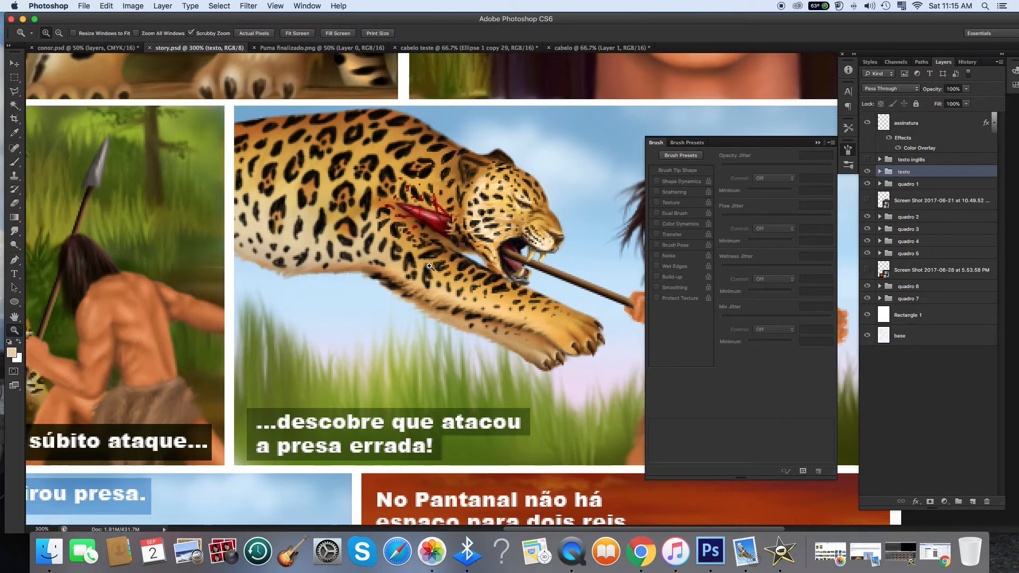
{"action": "scroll", "coordinate": [440, 273], "scroll_direction": "left", "scroll_amount": 3}
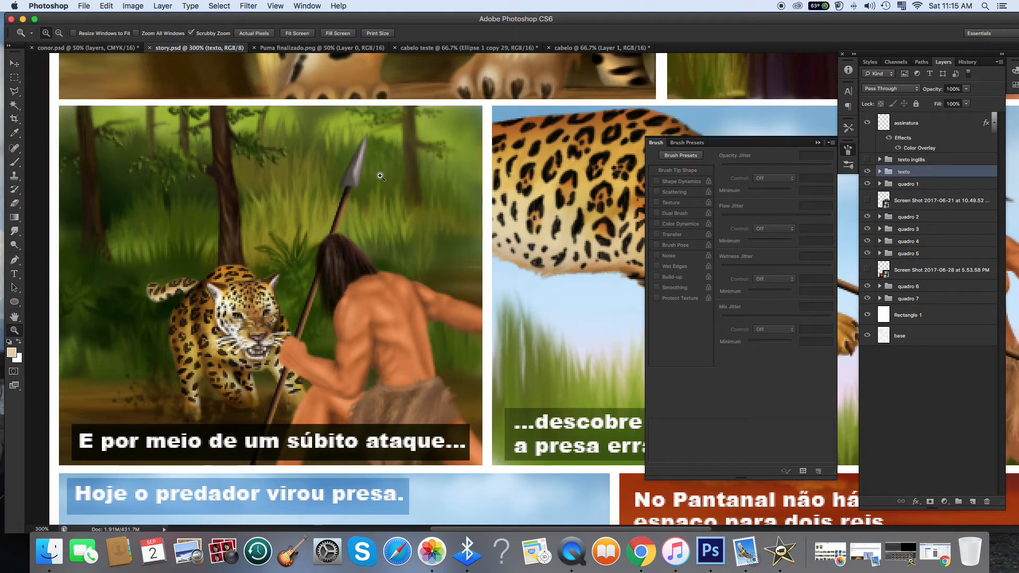
{"action": "left_click", "coordinate": [589, 48]}
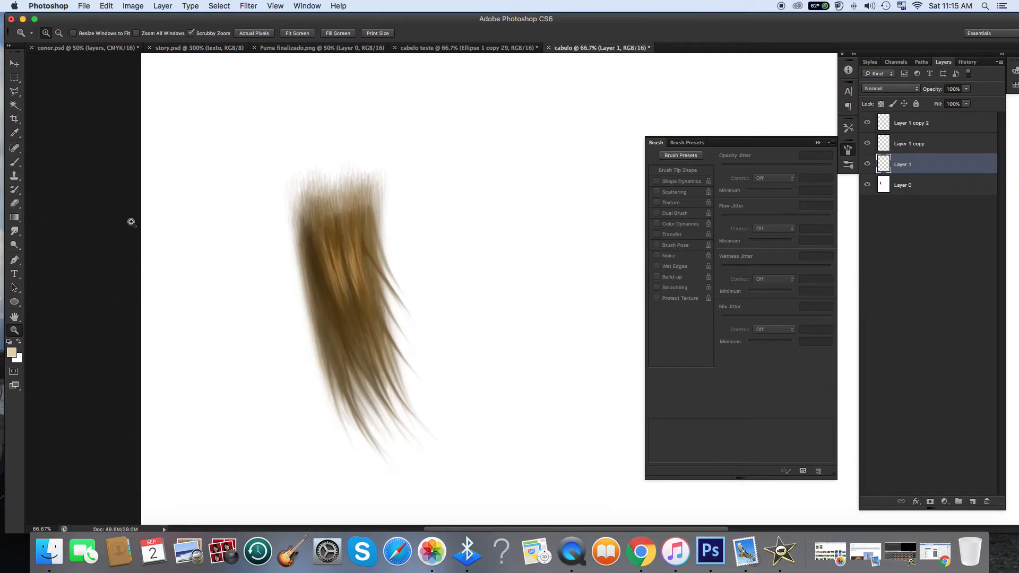
Step: Paint a faint beige haze over the hair's upper ends on Layer 1 with a 197 px soft Brush at 12% opacity
{"action": "left_click", "coordinate": [14, 203]}
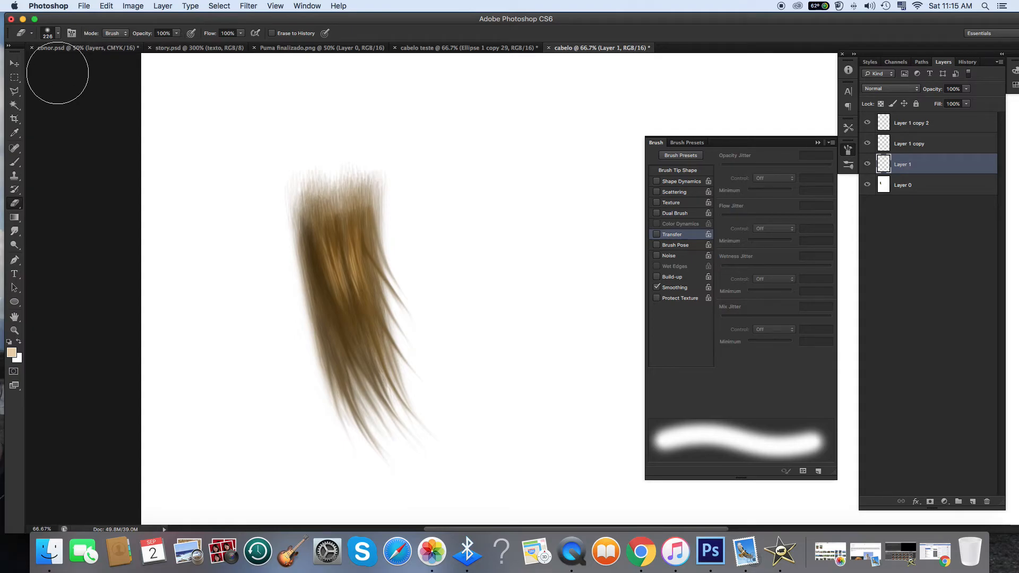
{"action": "key", "text": "b"}
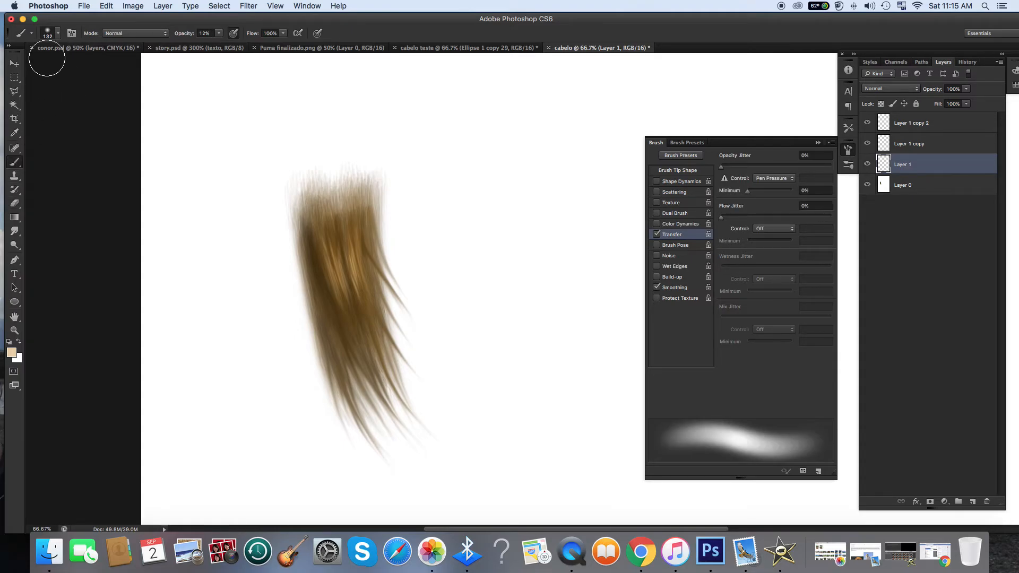
{"action": "left_click", "coordinate": [57, 33]}
{"action": "left_click_drag", "start_coordinate": [80, 65], "coordinate": [108, 65]}
{"action": "left_click", "coordinate": [95, 64]}
{"action": "mouse_move", "coordinate": [391, 171]}
{"action": "left_mouse_down"}
{"action": "mouse_move", "coordinate": [348, 165]}
{"action": "mouse_move", "coordinate": [284, 173]}
{"action": "left_mouse_up"}
Step: Try a stronger beige stroke over the hair's upper ends with the Brush at 100% opacity, and undo it
{"action": "left_click", "coordinate": [220, 33]}
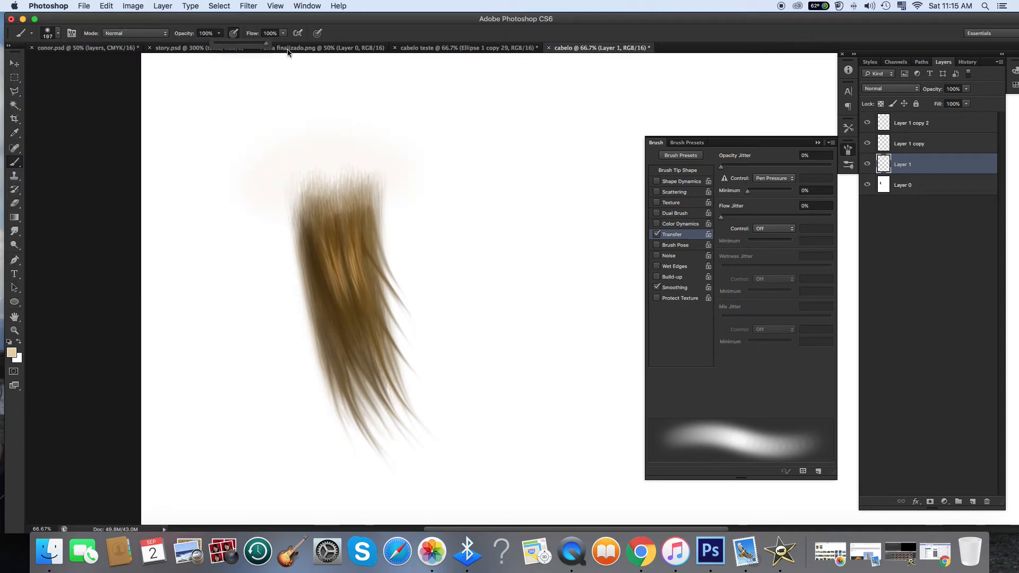
{"action": "mouse_move", "coordinate": [398, 186]}
{"action": "left_mouse_down"}
{"action": "mouse_move", "coordinate": [346, 162]}
{"action": "mouse_move", "coordinate": [300, 164]}
{"action": "left_mouse_up"}
{"action": "key", "text": "super+z"}
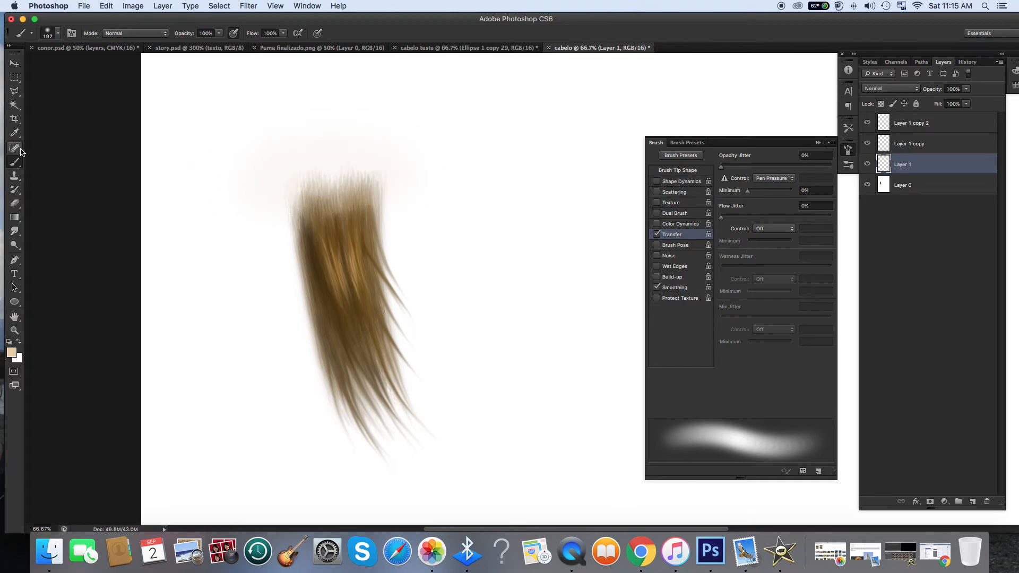
Step: Sample the canvas white and paint out the beige haze, softening the hair's upper ends on Layer 1 with the 197 px soft Brush
{"action": "left_click", "coordinate": [14, 132]}
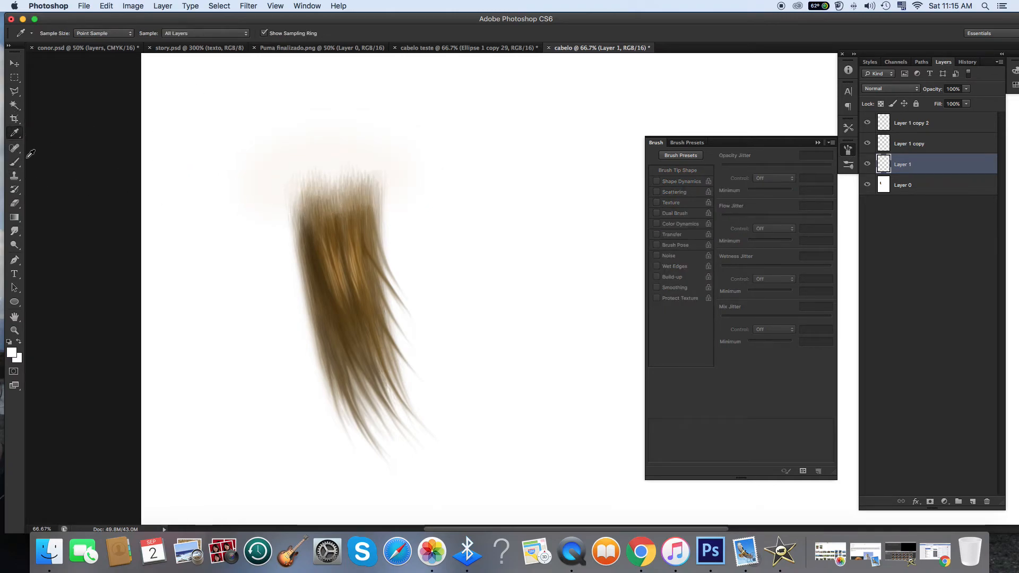
{"action": "key", "text": "b"}
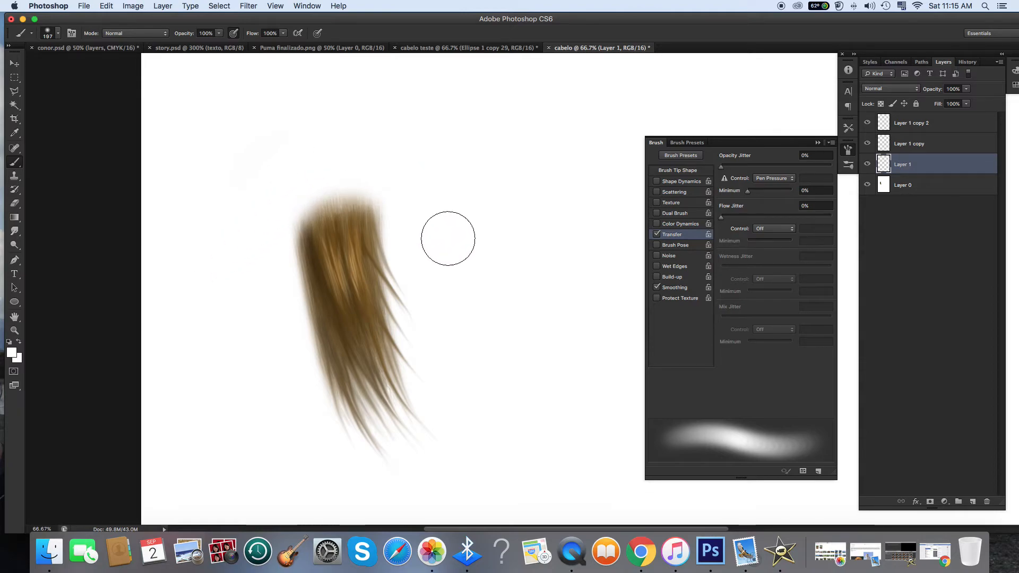
{"action": "key", "text": "super+minus"}
{"action": "left_click", "coordinate": [14, 330]}
{"action": "left_click", "coordinate": [387, 305]}
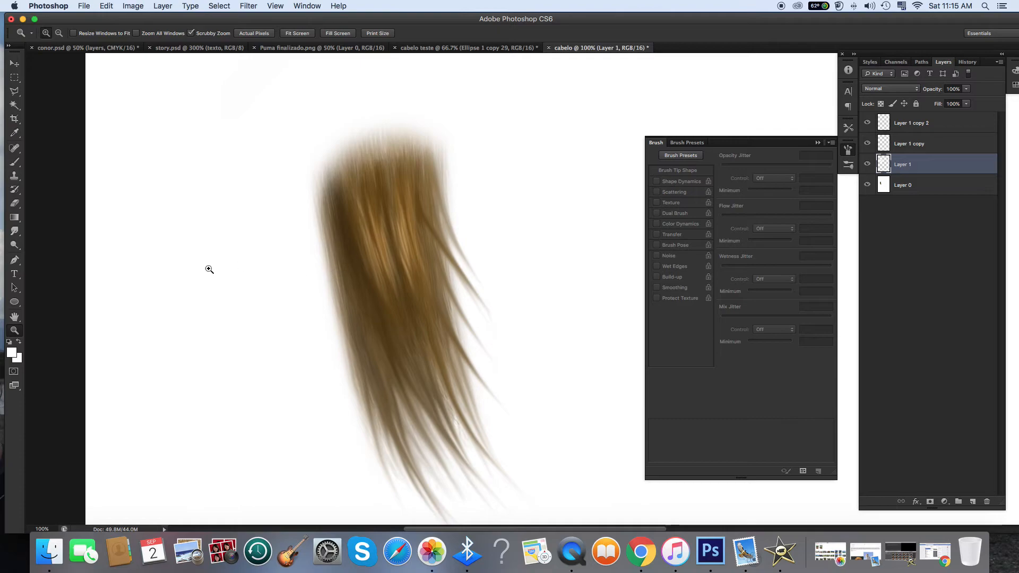
{"action": "key", "text": "super+minus"}
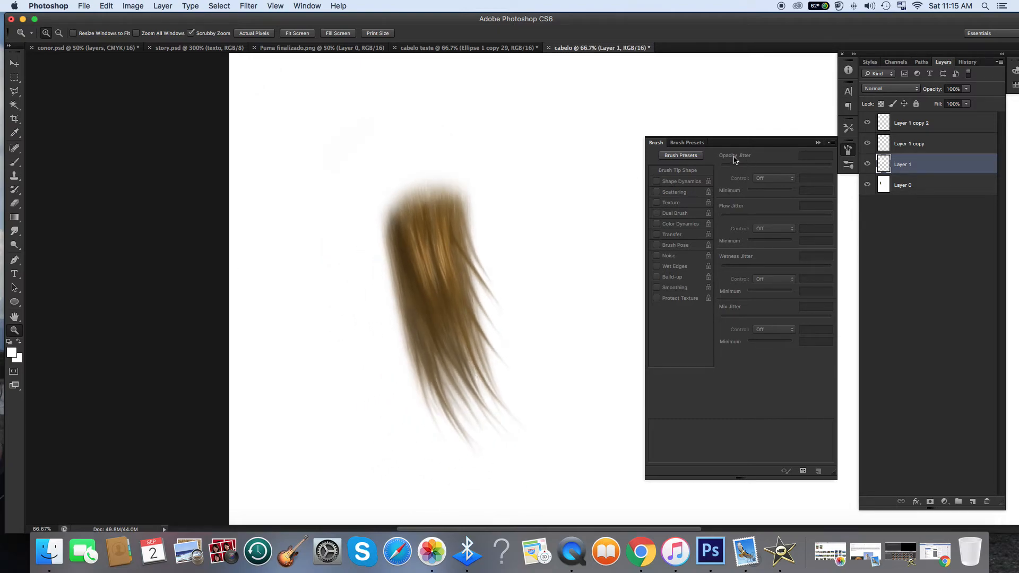
Step: Set the foreground colour to dark green 176c1f and return to the Brush
{"action": "left_click", "coordinate": [14, 165]}
{"action": "left_click", "coordinate": [11, 353]}
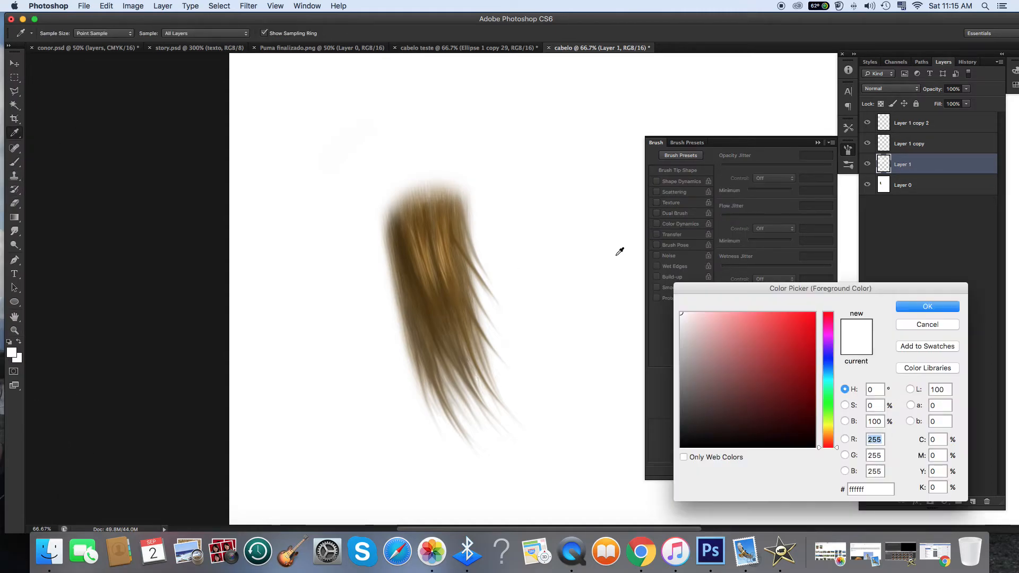
{"action": "left_click", "coordinate": [832, 407]}
{"action": "left_click", "coordinate": [803, 360]}
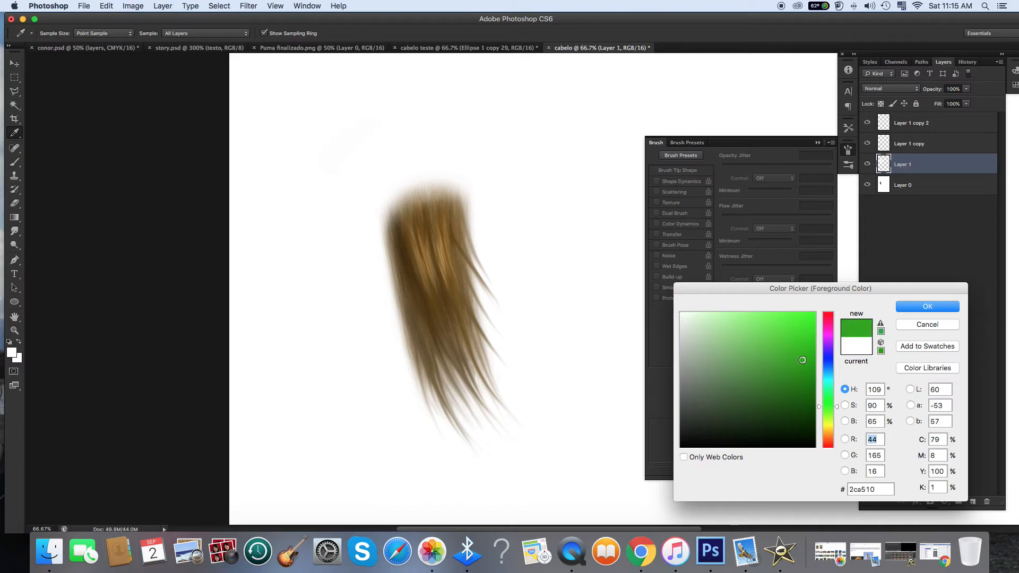
{"action": "left_click", "coordinate": [806, 373]}
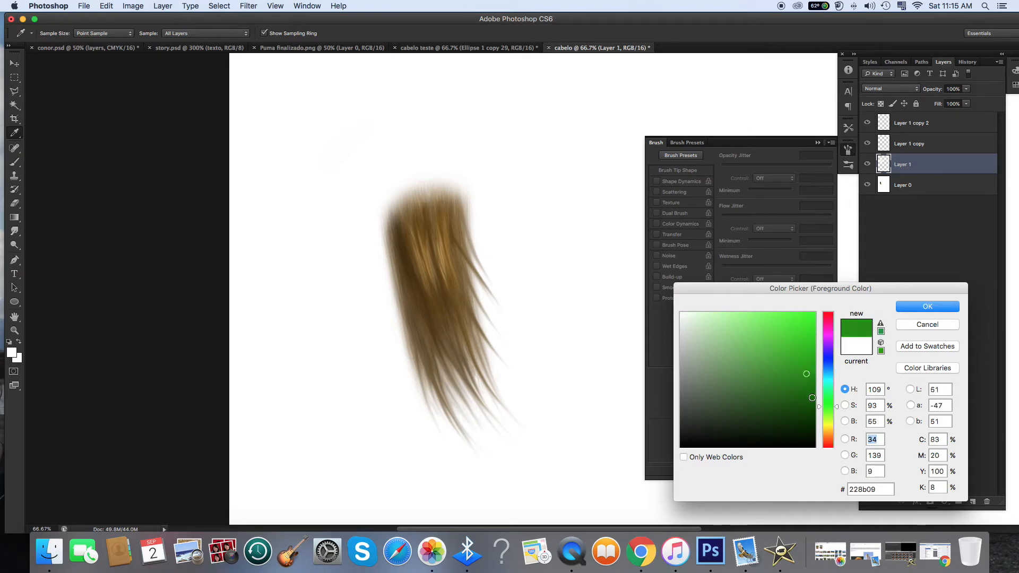
{"action": "mouse_move", "coordinate": [819, 409]}
{"action": "left_mouse_down"}
{"action": "mouse_move", "coordinate": [820, 386]}
{"action": "mouse_move", "coordinate": [821, 401]}
{"action": "left_mouse_up"}
{"action": "left_click_drag", "start_coordinate": [796, 365], "coordinate": [787, 390]}
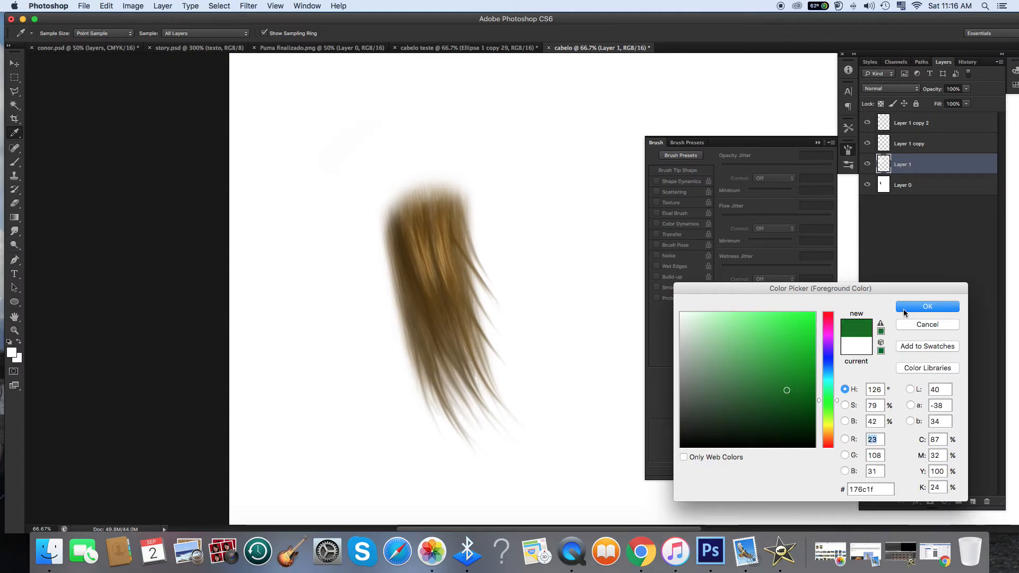
{"action": "left_click", "coordinate": [905, 311]}
{"action": "key", "text": "b"}
Step: Add a new empty layer above Layer 1 copy 2, and make room on the blank canvas beside the hair
{"action": "scroll", "coordinate": [598, 296], "scroll_direction": "right", "scroll_amount": 10}
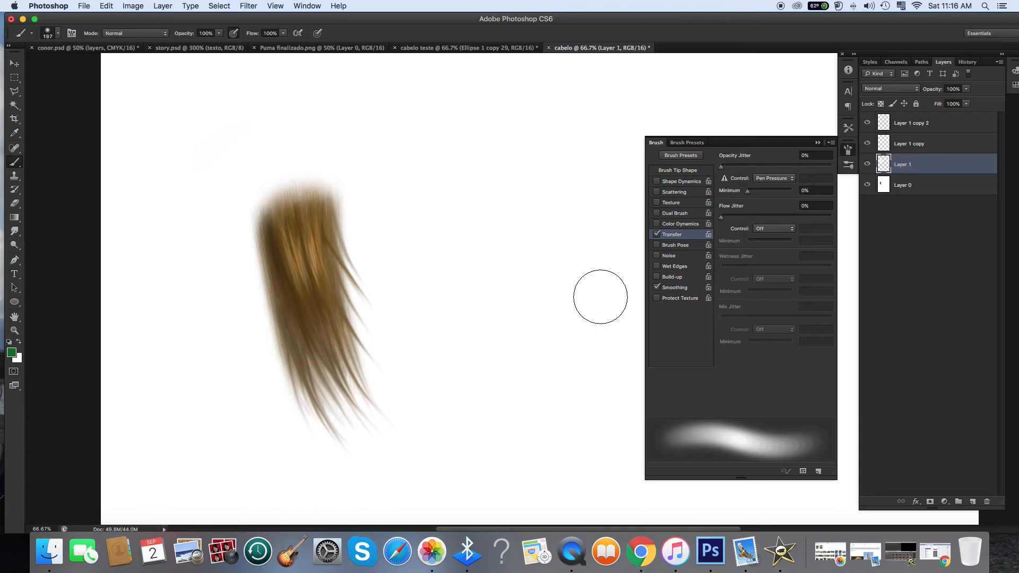
{"action": "left_click", "coordinate": [908, 127]}
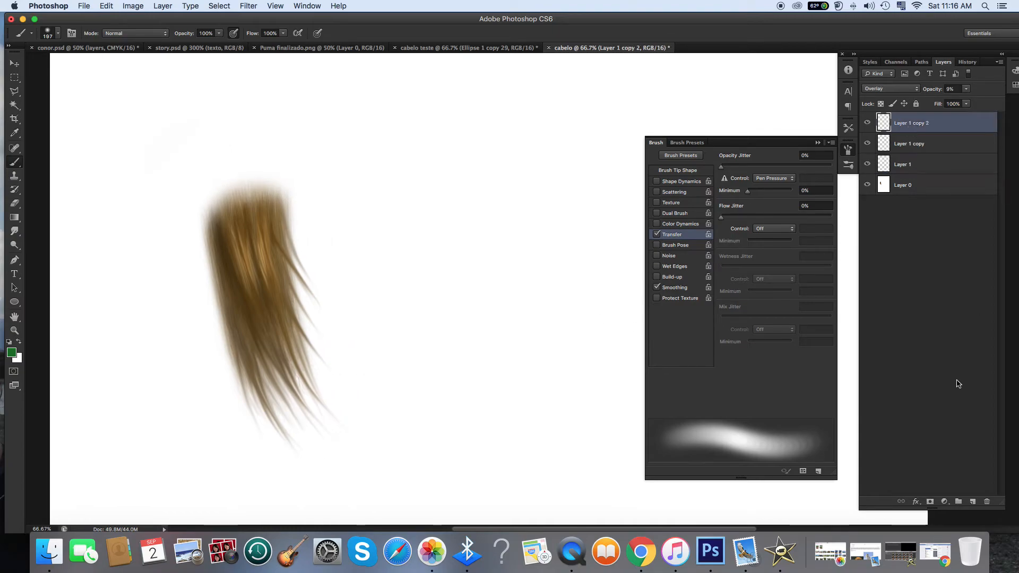
{"action": "left_click", "coordinate": [972, 501]}
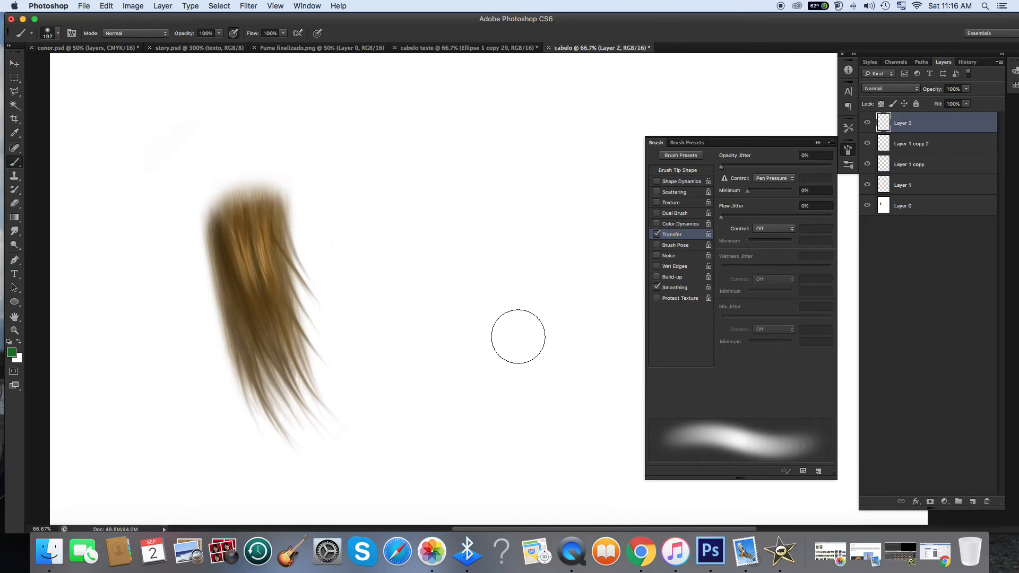
{"action": "scroll", "coordinate": [519, 337], "scroll_direction": "right", "scroll_amount": 6}
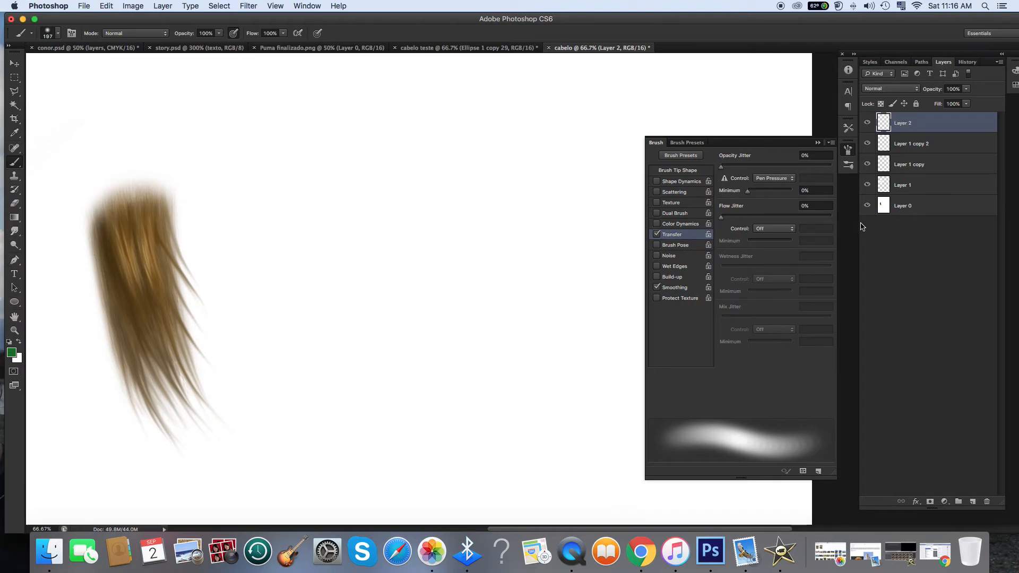
Step: Find and select the 112 px Dune Grass brush preset
{"action": "left_click", "coordinate": [690, 143]}
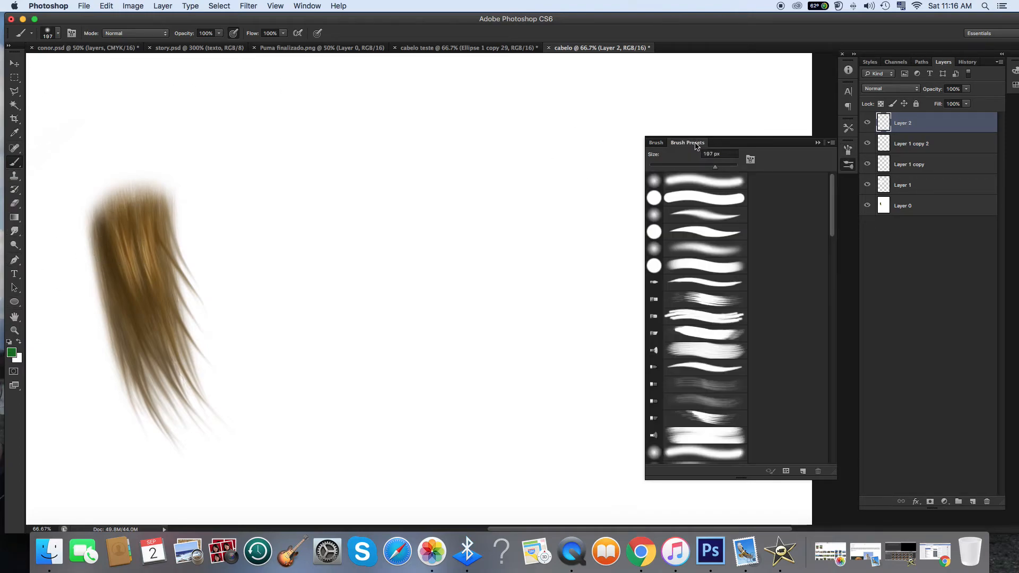
{"action": "left_click", "coordinate": [661, 144]}
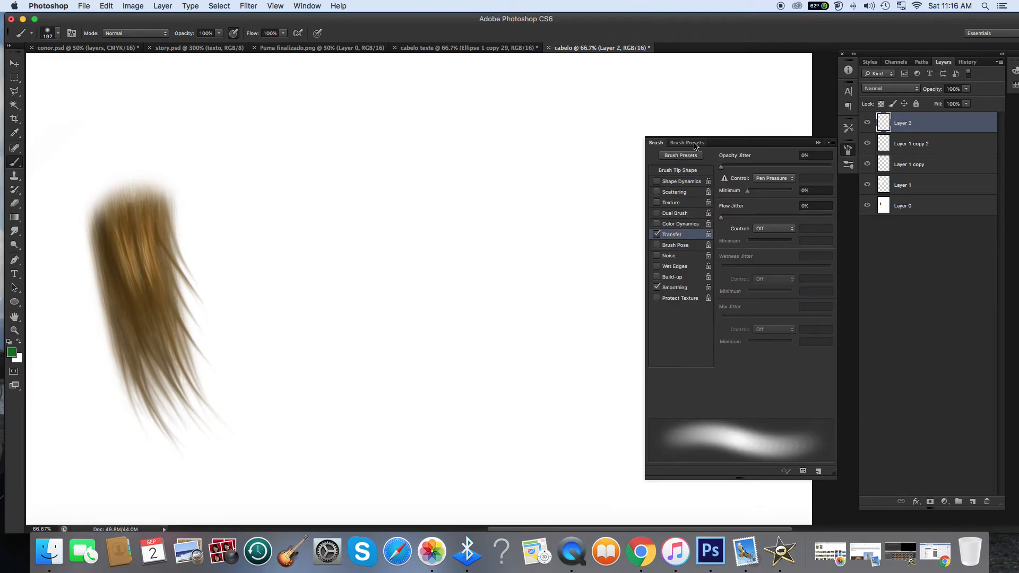
{"action": "left_click", "coordinate": [690, 142]}
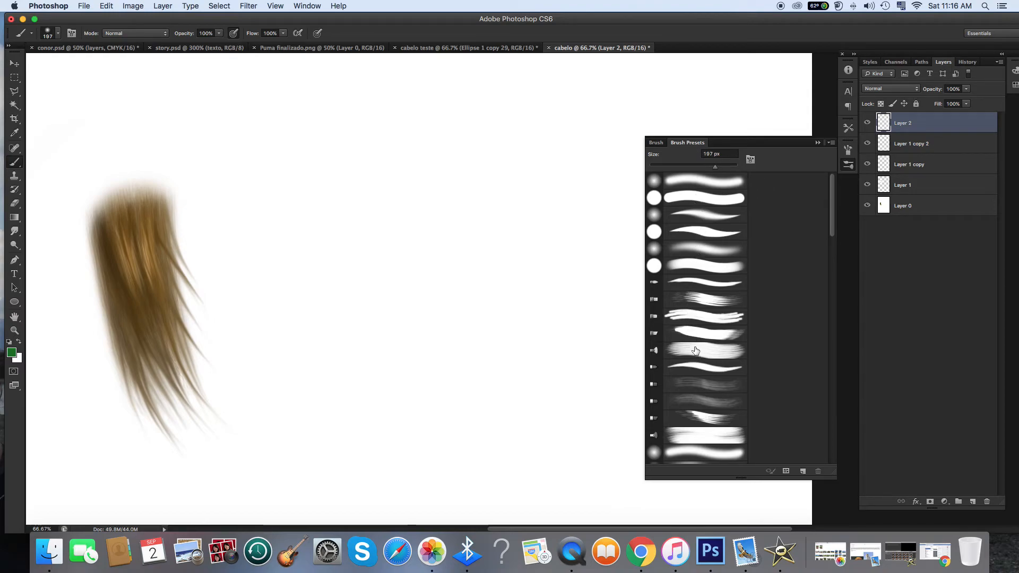
{"action": "scroll", "coordinate": [695, 350], "scroll_direction": "down", "scroll_amount": 10}
{"action": "scroll", "coordinate": [694, 346], "scroll_direction": "down", "scroll_amount": 15}
{"action": "scroll", "coordinate": [694, 346], "scroll_direction": "down", "scroll_amount": 1}
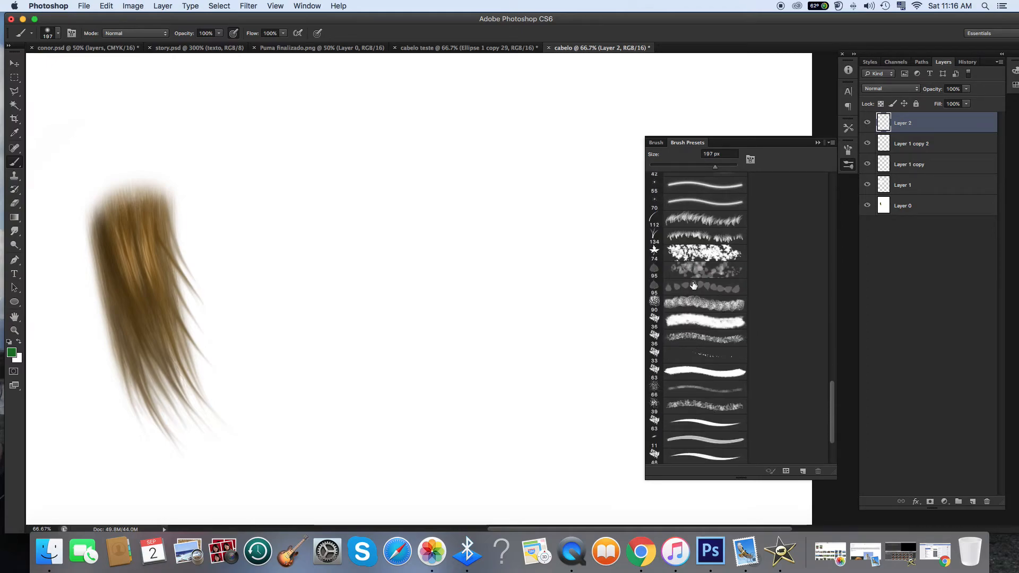
{"action": "left_click", "coordinate": [697, 220]}
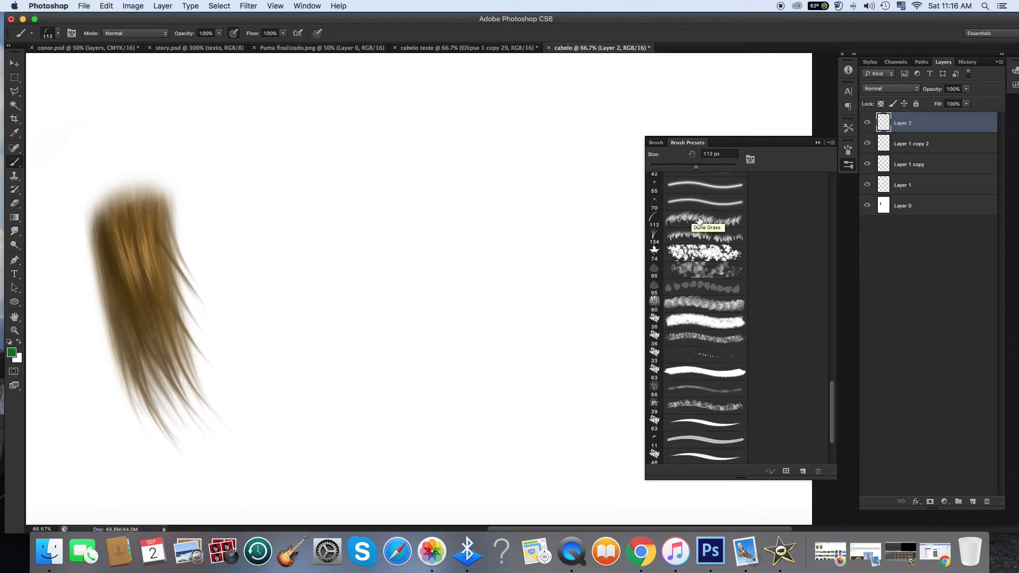
Step: Try a stamp of the 134 px Grass brush preset on the blank canvas, and undo it
{"action": "left_click", "coordinate": [691, 237]}
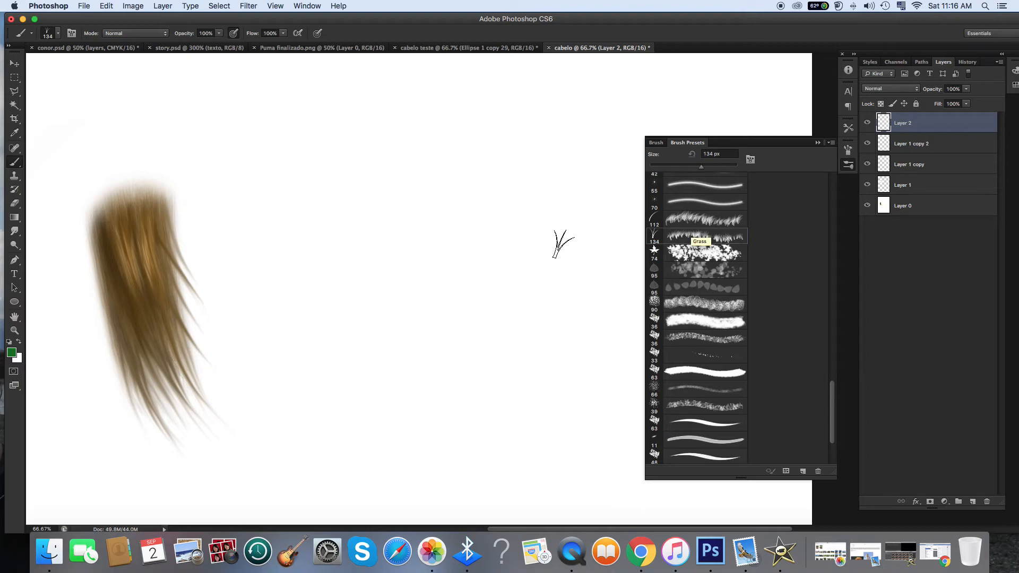
{"action": "left_click", "coordinate": [541, 238]}
{"action": "key", "text": "super+z"}
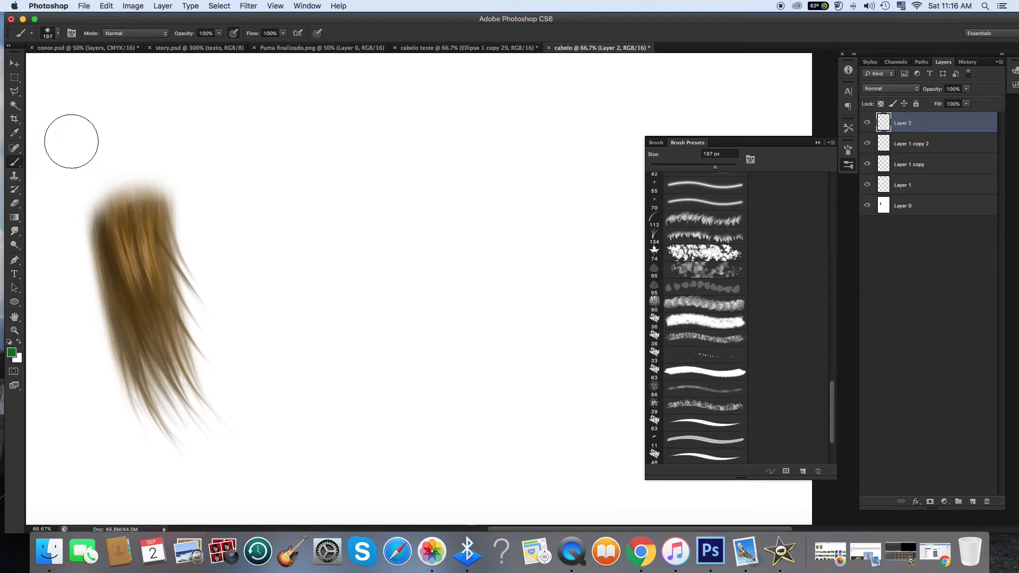
Step: Paint a horizontal strip of green grass on the new layer beside the hair with the Dune Grass and Grass brush presets
{"action": "left_click", "coordinate": [690, 223]}
{"action": "left_click_drag", "start_coordinate": [538, 238], "coordinate": [549, 260]}
{"action": "left_click", "coordinate": [700, 237]}
{"action": "left_click_drag", "start_coordinate": [531, 239], "coordinate": [524, 248]}
{"action": "left_click", "coordinate": [690, 220]}
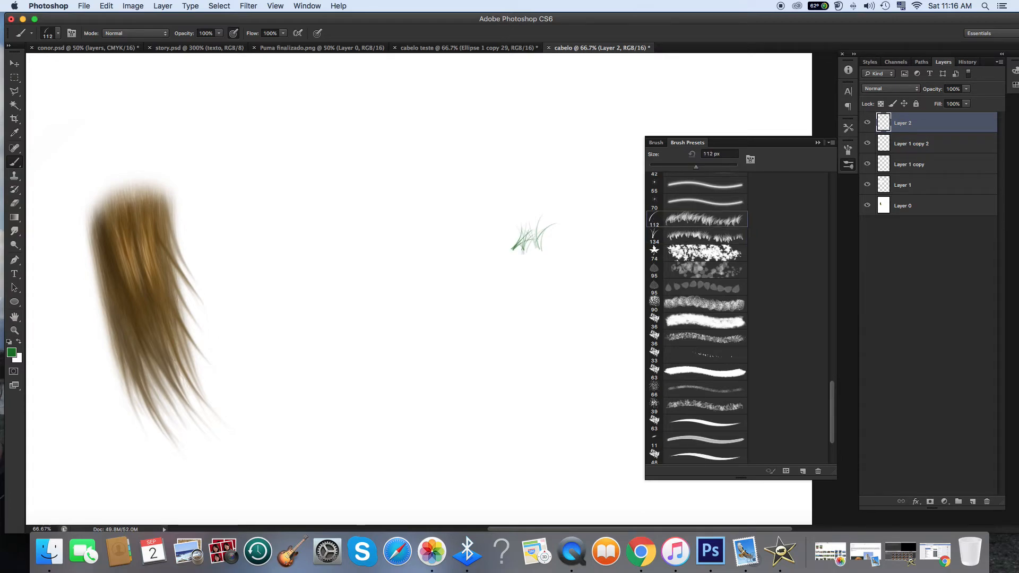
{"action": "mouse_move", "coordinate": [523, 250]}
{"action": "left_mouse_down"}
{"action": "mouse_move", "coordinate": [518, 238]}
{"action": "mouse_move", "coordinate": [542, 237]}
{"action": "mouse_move", "coordinate": [491, 236]}
{"action": "left_mouse_up"}
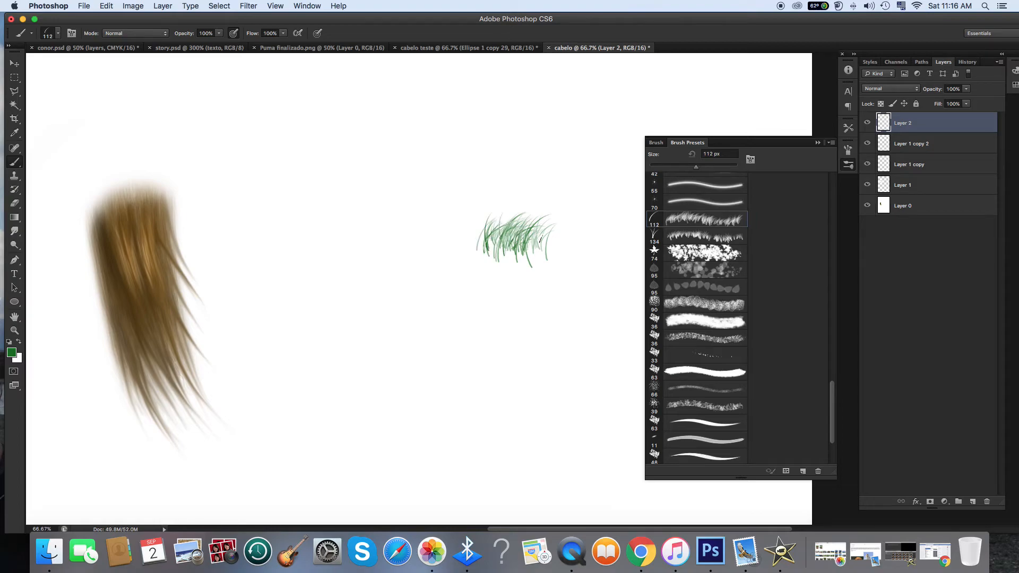
{"action": "mouse_move", "coordinate": [510, 240]}
{"action": "left_mouse_down"}
{"action": "mouse_move", "coordinate": [467, 236]}
{"action": "mouse_move", "coordinate": [562, 244]}
{"action": "mouse_move", "coordinate": [531, 233]}
{"action": "mouse_move", "coordinate": [450, 244]}
{"action": "left_mouse_up"}
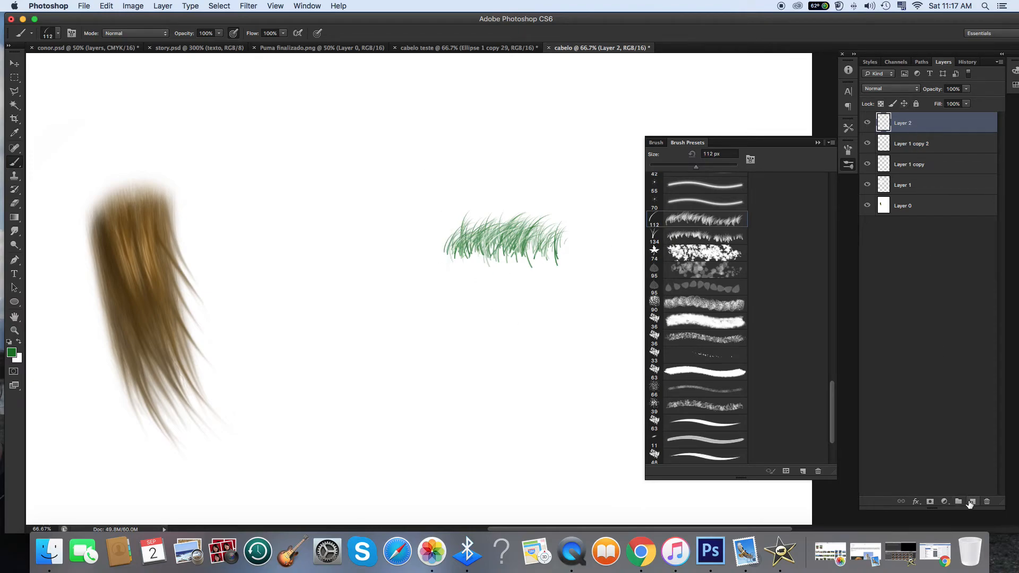
Step: Add another new layer and extend the grass strip leftward on it with the 112 px Dune Grass brush
{"action": "left_click", "coordinate": [971, 502]}
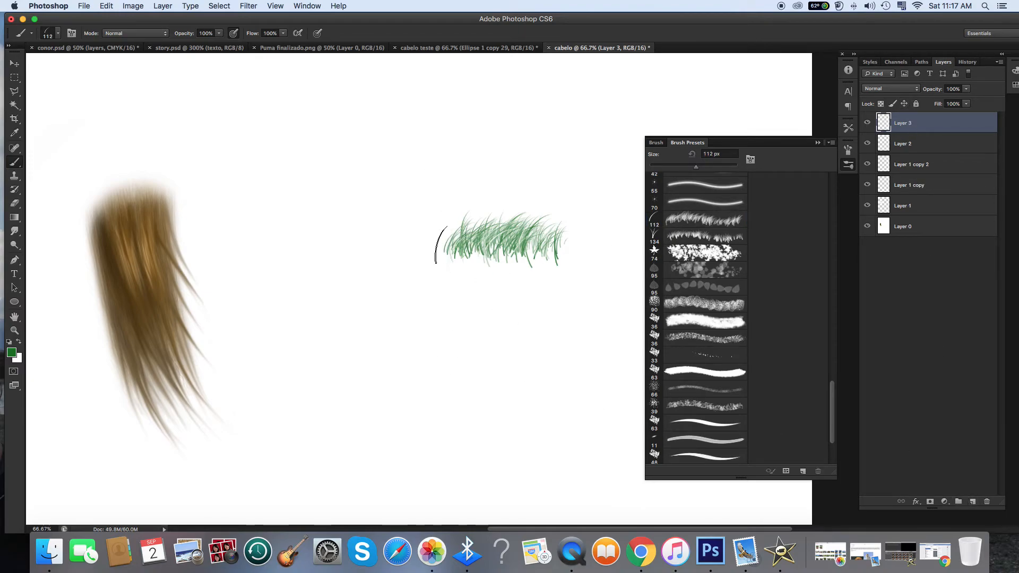
{"action": "mouse_move", "coordinate": [448, 238]}
{"action": "left_mouse_down"}
{"action": "mouse_move", "coordinate": [430, 240]}
{"action": "mouse_move", "coordinate": [459, 241]}
{"action": "left_mouse_up"}
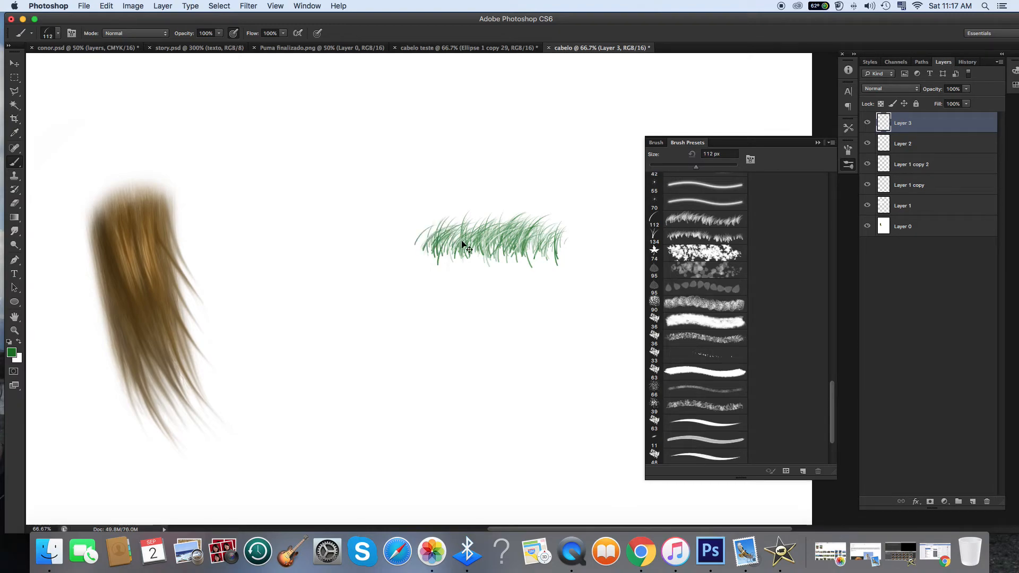
{"action": "key", "text": "super+equal"}
{"action": "mouse_move", "coordinate": [383, 208]}
{"action": "left_mouse_down"}
{"action": "mouse_move", "coordinate": [356, 218]}
{"action": "mouse_move", "coordinate": [411, 220]}
{"action": "mouse_move", "coordinate": [339, 223]}
{"action": "mouse_move", "coordinate": [332, 218]}
{"action": "mouse_move", "coordinate": [411, 214]}
{"action": "mouse_move", "coordinate": [315, 212]}
{"action": "mouse_move", "coordinate": [384, 205]}
{"action": "mouse_move", "coordinate": [320, 211]}
{"action": "left_mouse_up"}
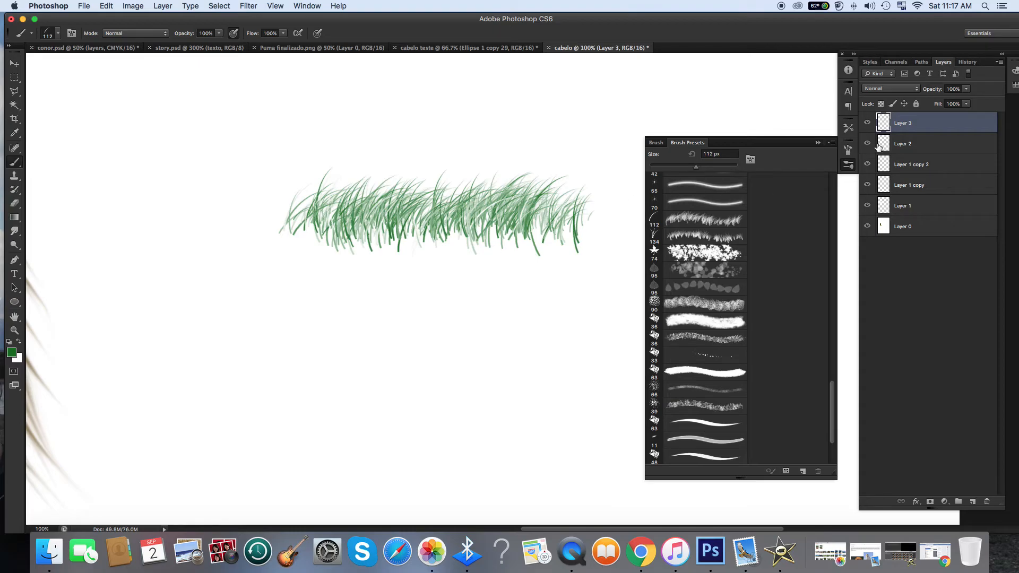
Step: Check the two grass layers' contents separately, and flip the upper one horizontally
{"action": "left_click", "coordinate": [868, 123]}
{"action": "left_click", "coordinate": [868, 124]}
{"action": "left_click", "coordinate": [868, 143]}
{"action": "left_click", "coordinate": [868, 143]}
{"action": "left_click", "coordinate": [106, 6]}
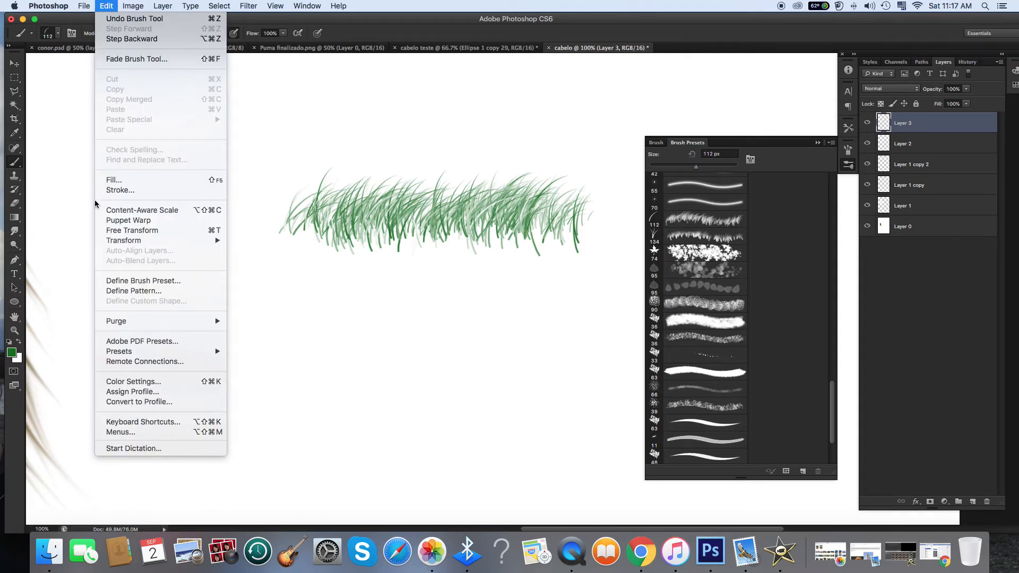
{"action": "mouse_move", "coordinate": [111, 240]}
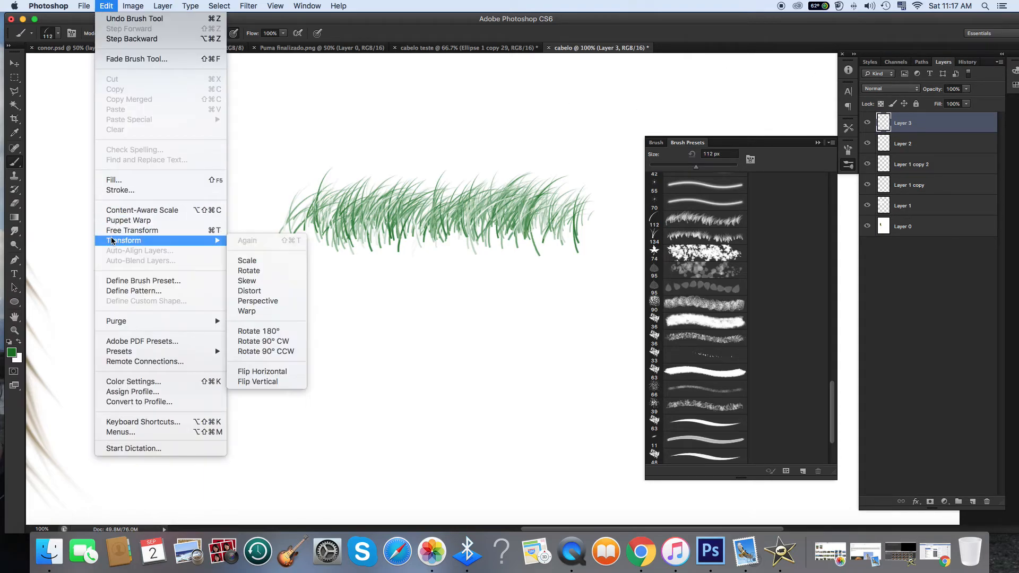
{"action": "left_click", "coordinate": [282, 371]}
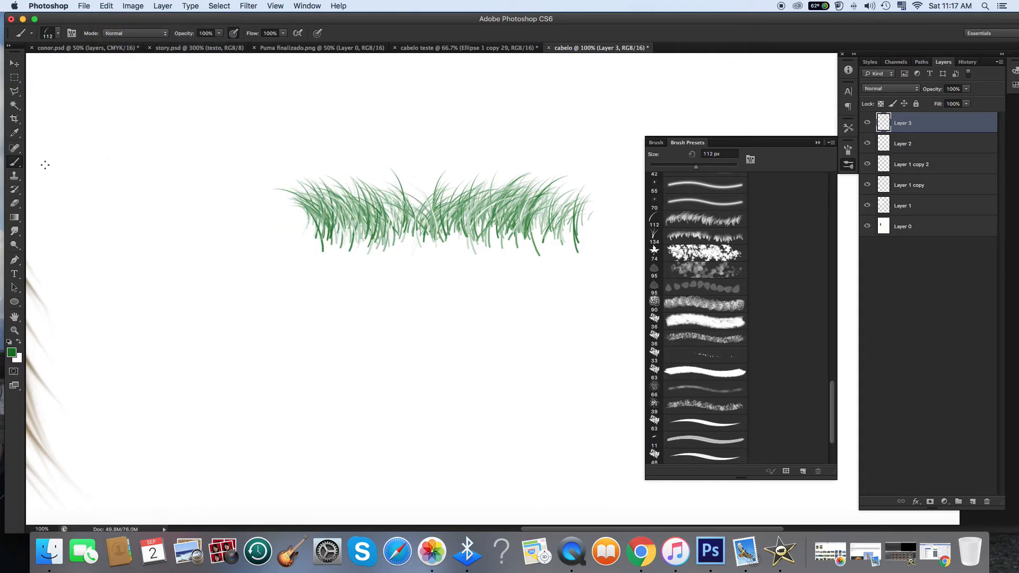
Step: Move the flipped grass rightward over the first strip, and paint more Dune Grass blades over its left end
{"action": "left_click", "coordinate": [15, 63]}
{"action": "mouse_move", "coordinate": [320, 207]}
{"action": "left_mouse_down"}
{"action": "mouse_move", "coordinate": [422, 205]}
{"action": "mouse_move", "coordinate": [403, 206]}
{"action": "left_mouse_up"}
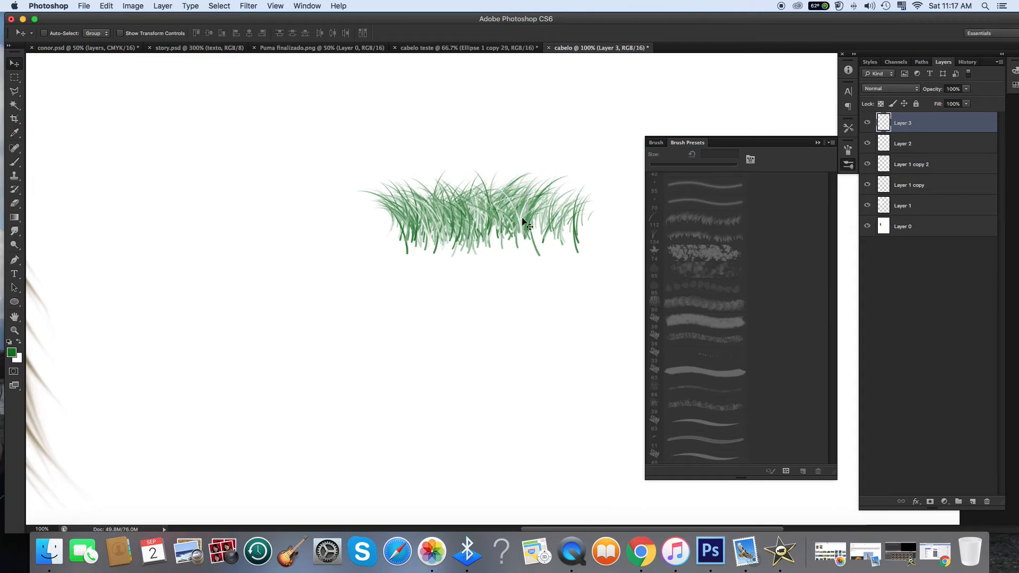
{"action": "left_click", "coordinate": [15, 162]}
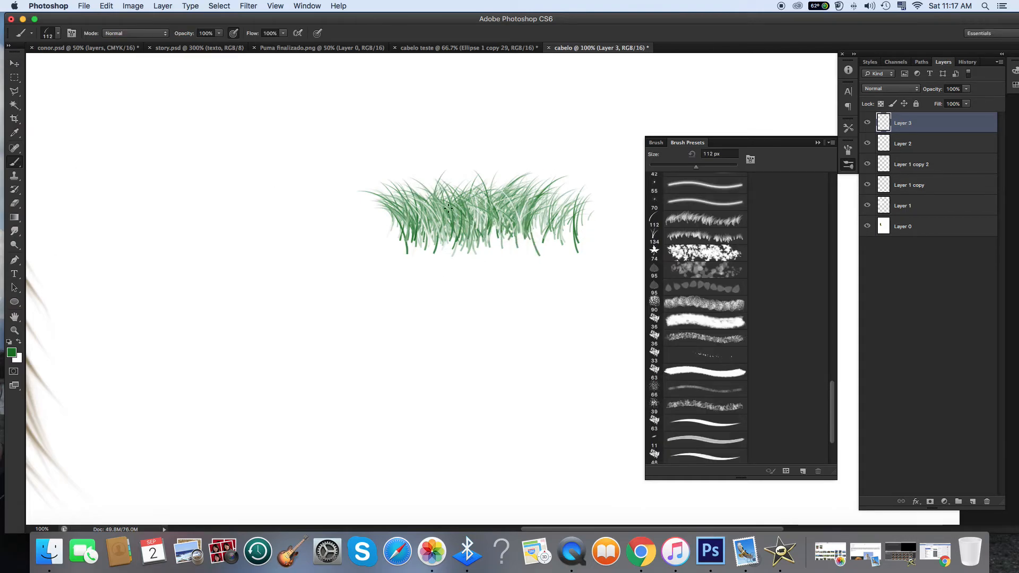
{"action": "mouse_move", "coordinate": [407, 217]}
{"action": "left_mouse_down"}
{"action": "mouse_move", "coordinate": [377, 223]}
{"action": "mouse_move", "coordinate": [424, 198]}
{"action": "left_mouse_up"}
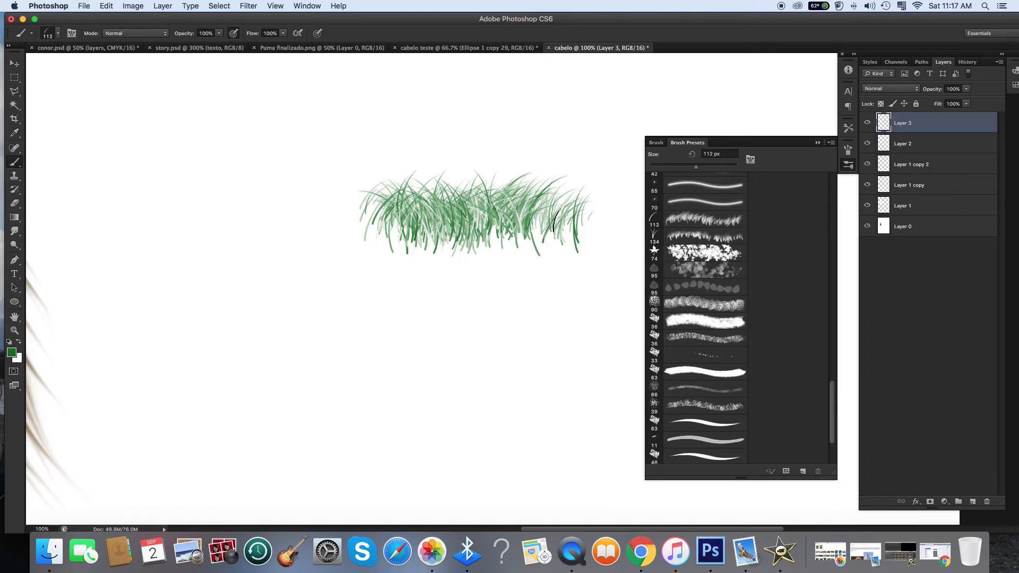
Step: Add two new layers and paint taller Dune Grass blades at 112 px on them, rising above the strip's middle and left part
{"action": "left_click", "coordinate": [973, 501]}
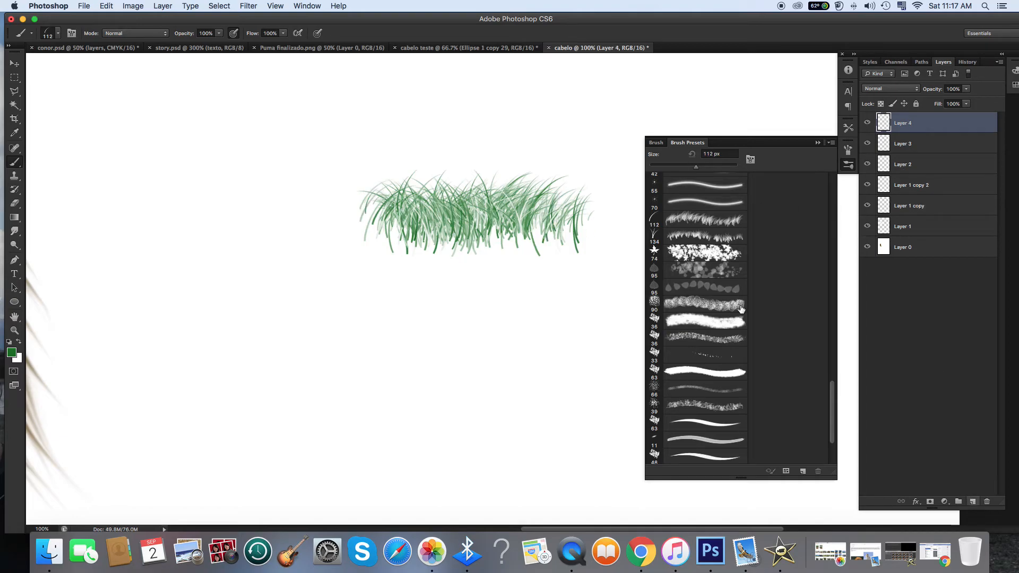
{"action": "mouse_move", "coordinate": [406, 223]}
{"action": "left_mouse_down"}
{"action": "mouse_move", "coordinate": [452, 174]}
{"action": "mouse_move", "coordinate": [534, 178]}
{"action": "mouse_move", "coordinate": [492, 176]}
{"action": "left_mouse_up"}
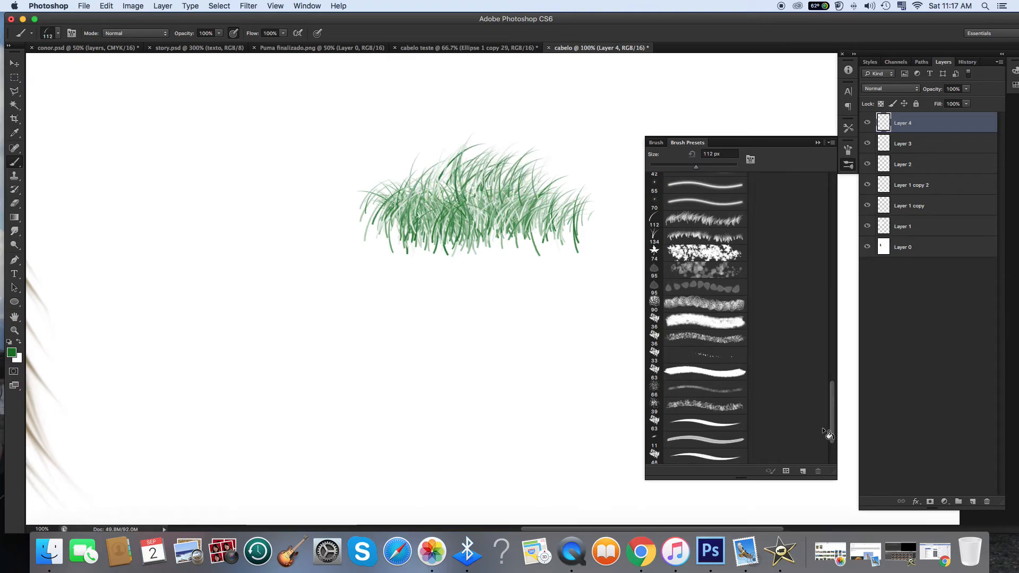
{"action": "left_click", "coordinate": [972, 502]}
{"action": "mouse_move", "coordinate": [448, 157]}
{"action": "left_mouse_down"}
{"action": "mouse_move", "coordinate": [434, 185]}
{"action": "mouse_move", "coordinate": [466, 164]}
{"action": "mouse_move", "coordinate": [506, 177]}
{"action": "mouse_move", "coordinate": [498, 199]}
{"action": "mouse_move", "coordinate": [434, 211]}
{"action": "mouse_move", "coordinate": [413, 170]}
{"action": "mouse_move", "coordinate": [442, 147]}
{"action": "mouse_move", "coordinate": [437, 181]}
{"action": "mouse_move", "coordinate": [409, 173]}
{"action": "left_mouse_up"}
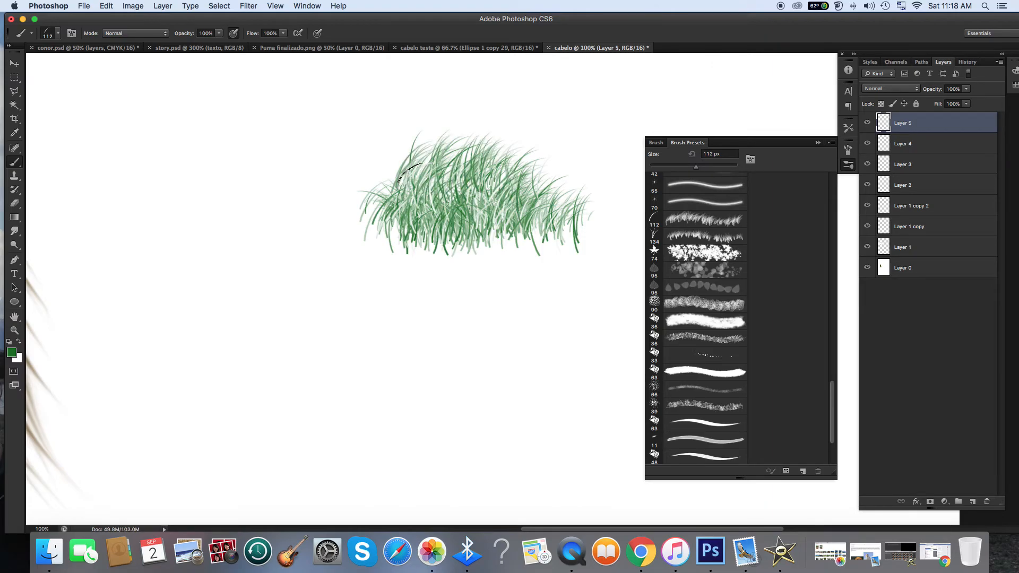
Step: Flip the newest grass layer horizontally and move it to blend over the left side of the clump
{"action": "left_click", "coordinate": [83, 6]}
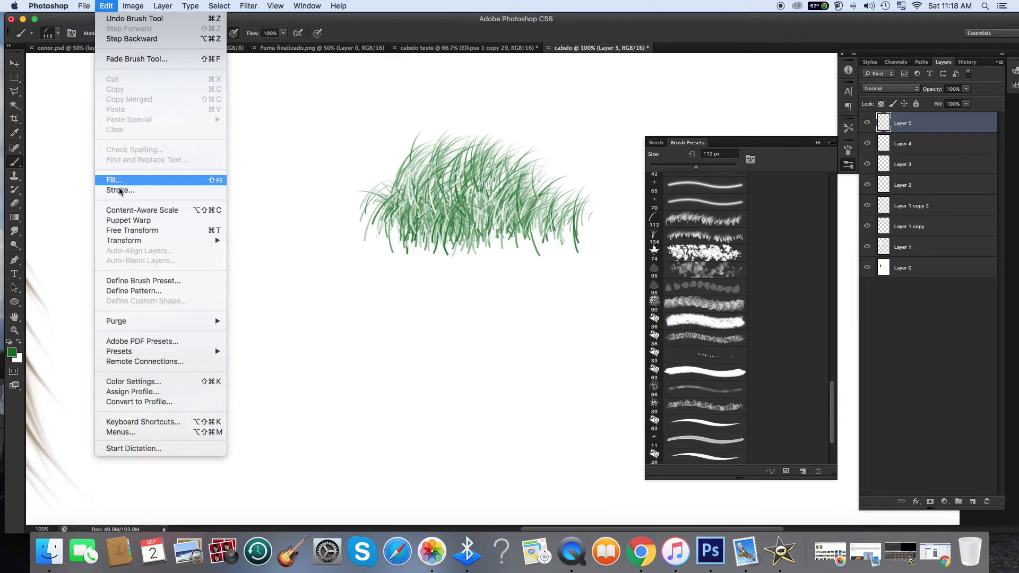
{"action": "mouse_move", "coordinate": [129, 240]}
{"action": "left_click", "coordinate": [280, 373]}
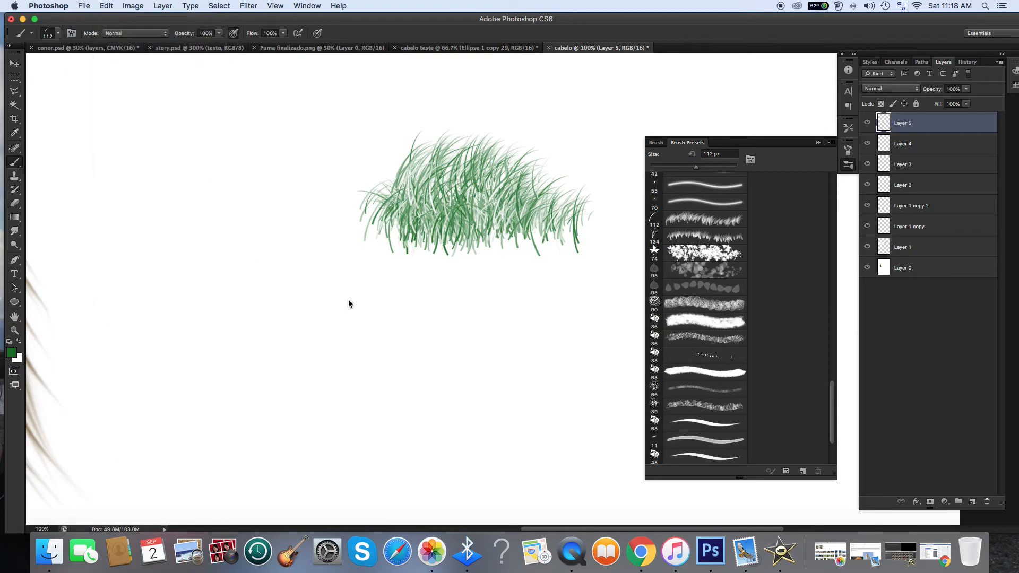
{"action": "left_click", "coordinate": [20, 65]}
{"action": "mouse_move", "coordinate": [497, 183]}
{"action": "left_mouse_down"}
{"action": "mouse_move", "coordinate": [502, 193]}
{"action": "mouse_move", "coordinate": [491, 179]}
{"action": "left_mouse_up"}
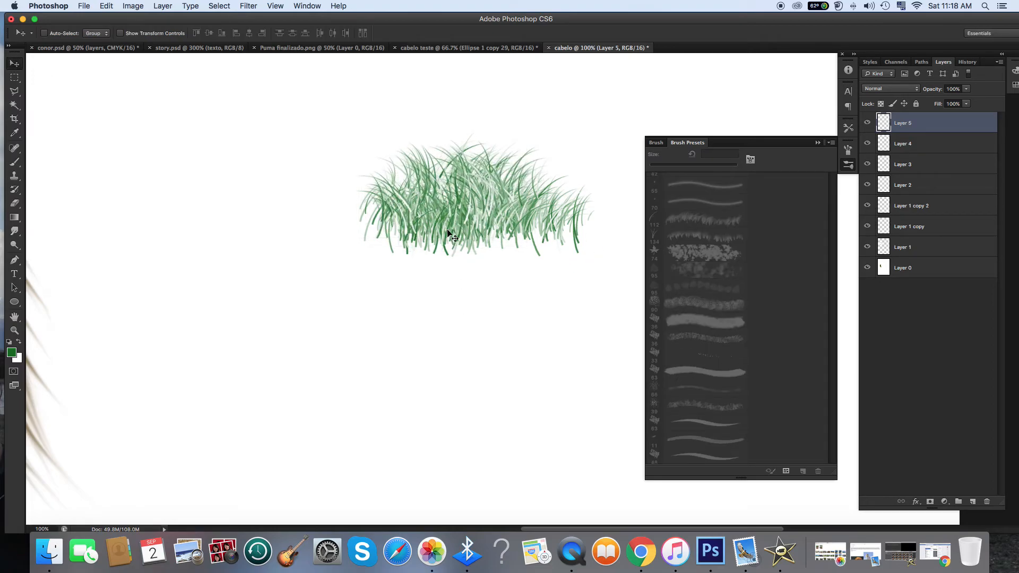
Step: Examine the painted grass in the comic panels of story.psd as a reference, and return to the cabelo document
{"action": "left_click", "coordinate": [199, 48]}
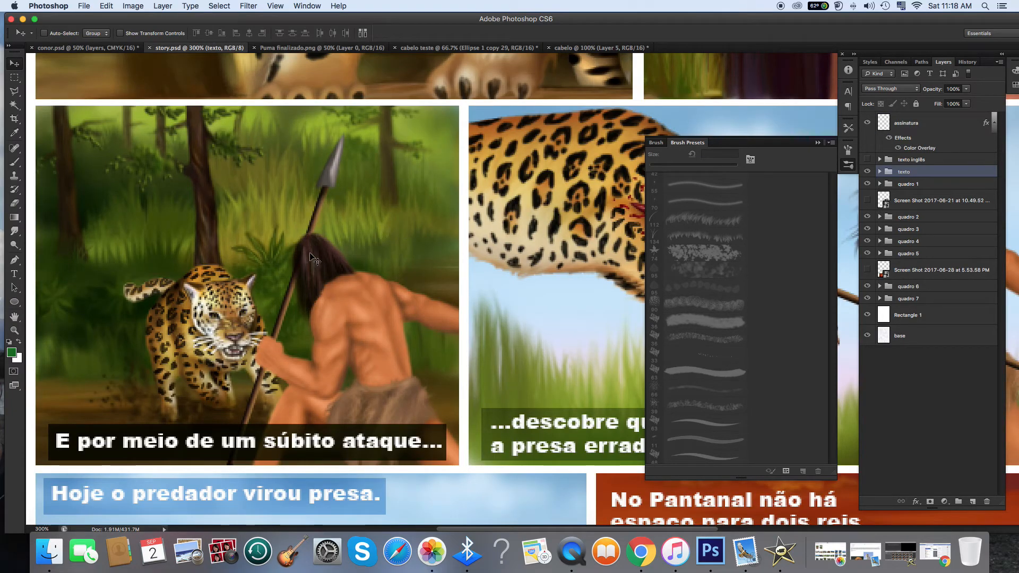
{"action": "scroll", "coordinate": [310, 294], "scroll_direction": "right", "scroll_amount": 8}
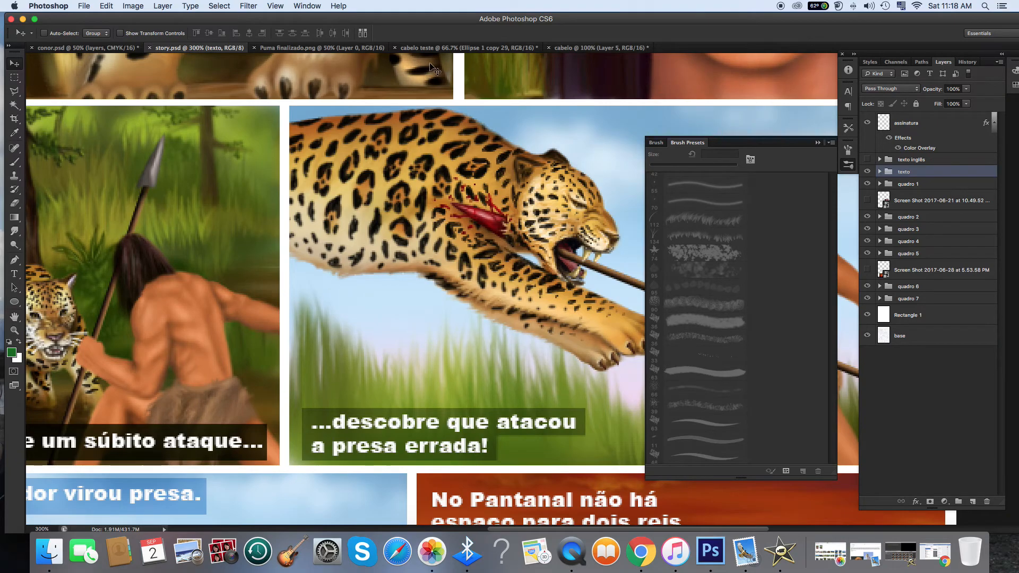
{"action": "left_click", "coordinate": [578, 48]}
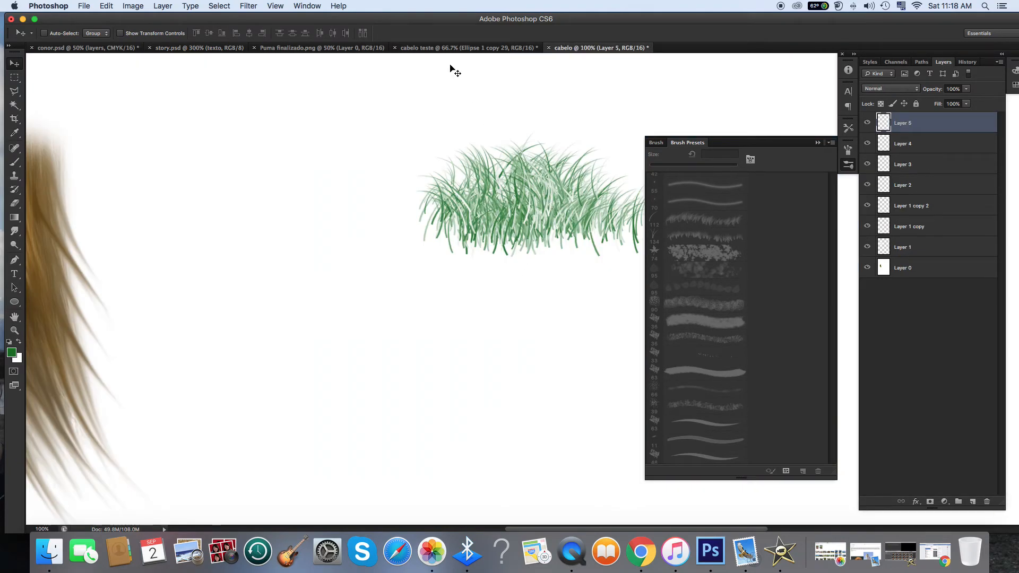
{"action": "left_click", "coordinate": [286, 48]}
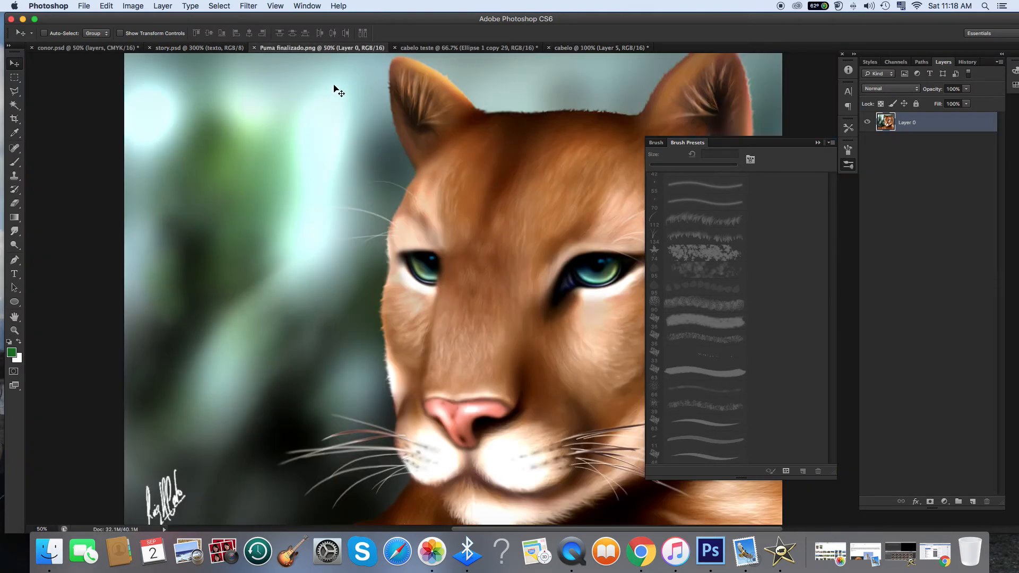
{"action": "left_click", "coordinate": [199, 48]}
{"action": "scroll", "coordinate": [425, 333], "scroll_direction": "right", "scroll_amount": 10}
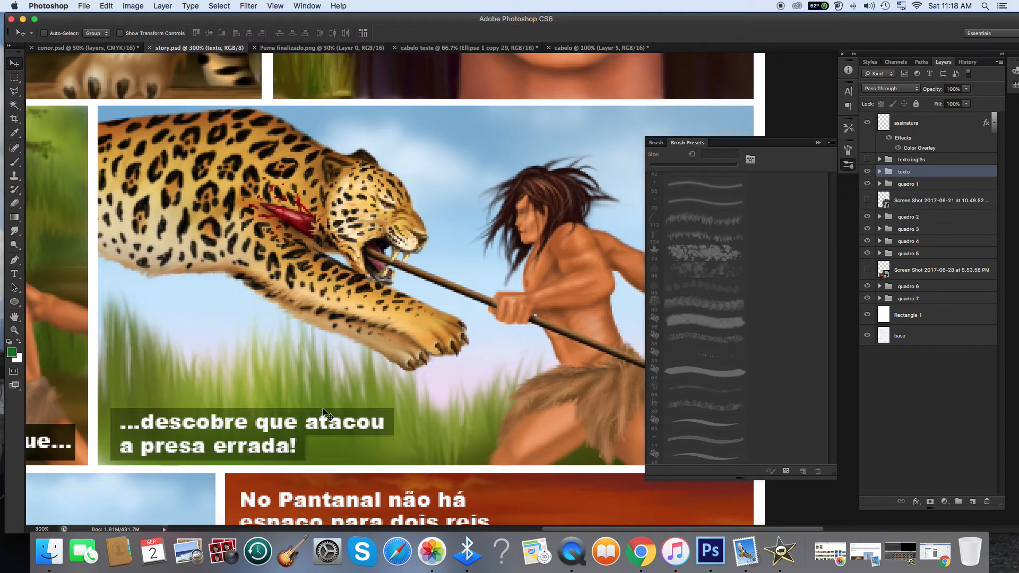
{"action": "scroll", "coordinate": [327, 413], "scroll_direction": "left", "scroll_amount": 15}
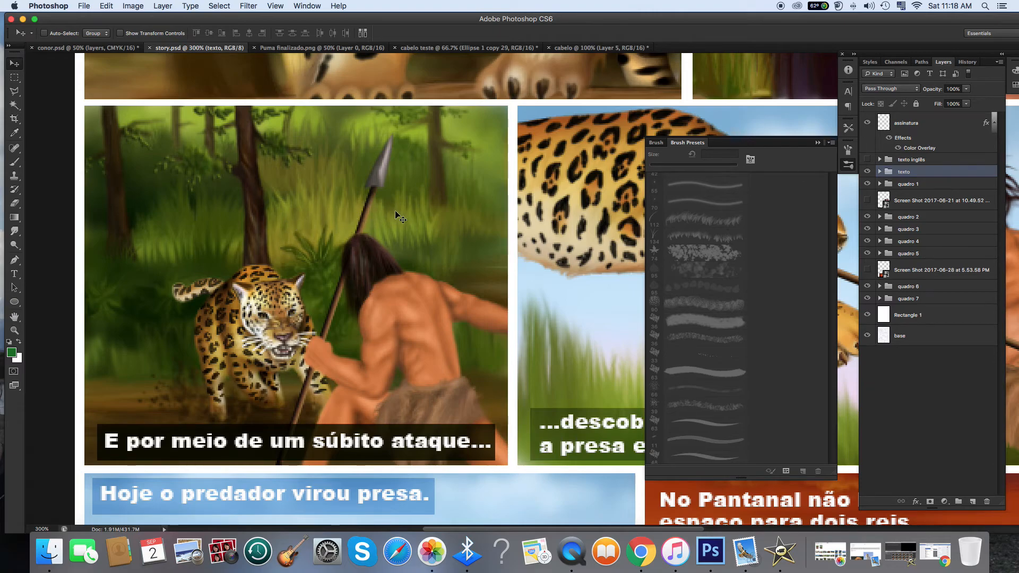
{"action": "left_click", "coordinate": [595, 48]}
{"action": "scroll", "coordinate": [552, 191], "scroll_direction": "right", "scroll_amount": 5}
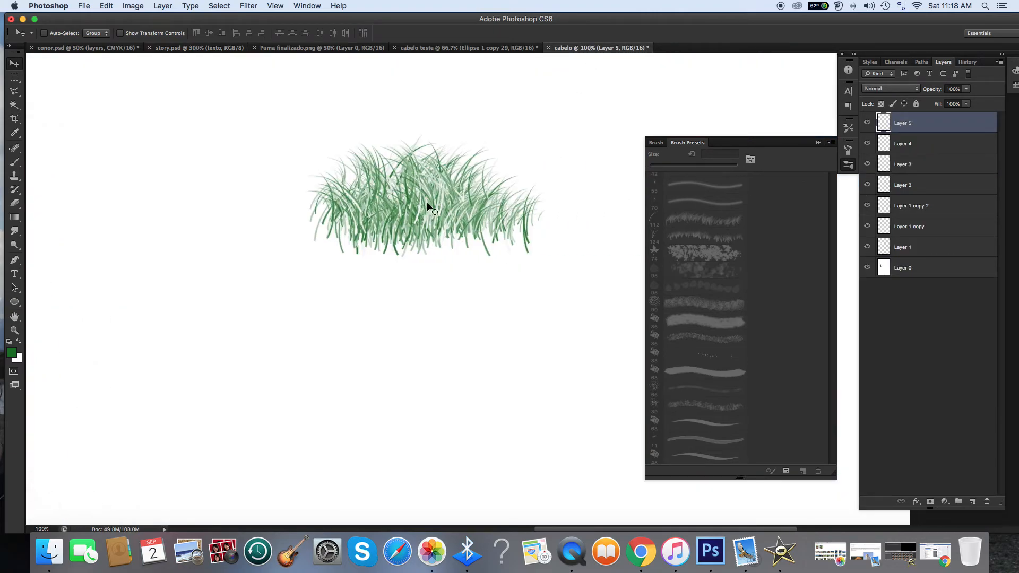
Step: Set the foreground colour to light green 659e33 and paint blades over the clump's right half with the 134 px Grass brush
{"action": "left_click", "coordinate": [12, 352]}
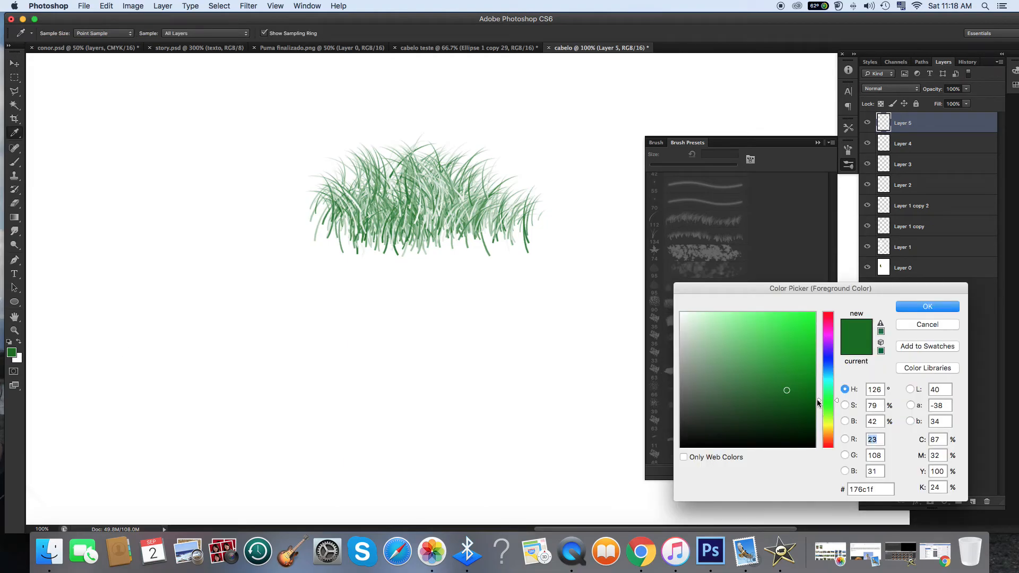
{"action": "left_click_drag", "start_coordinate": [817, 399], "coordinate": [820, 412]}
{"action": "left_click_drag", "start_coordinate": [791, 358], "coordinate": [772, 364]}
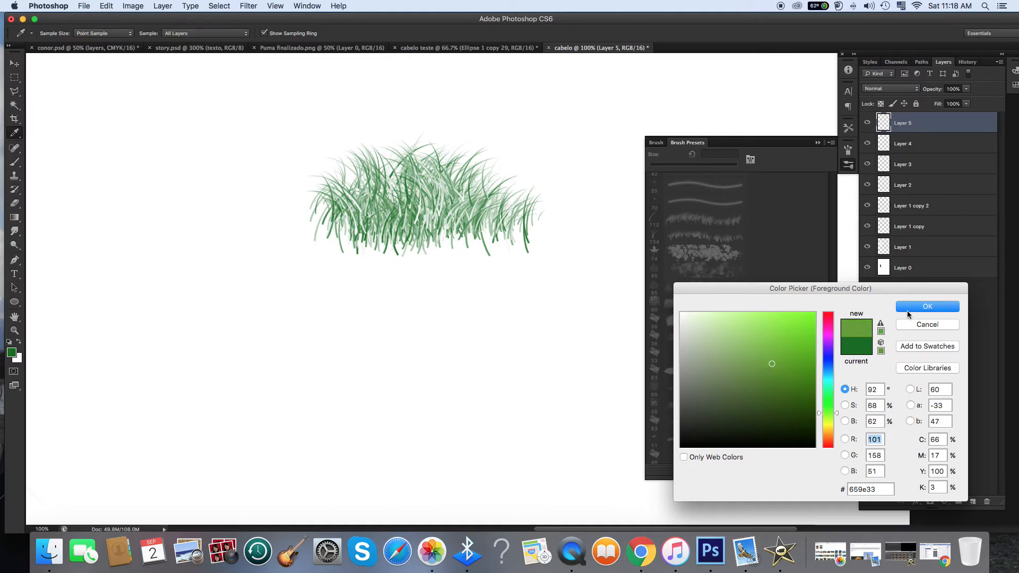
{"action": "left_click", "coordinate": [908, 312]}
{"action": "left_click", "coordinate": [14, 162]}
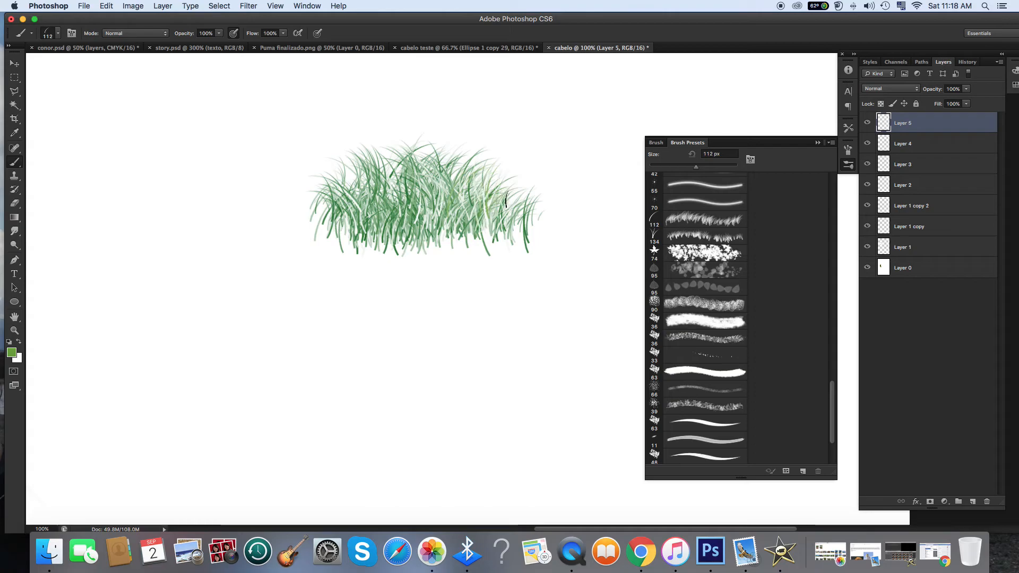
{"action": "left_click", "coordinate": [675, 235]}
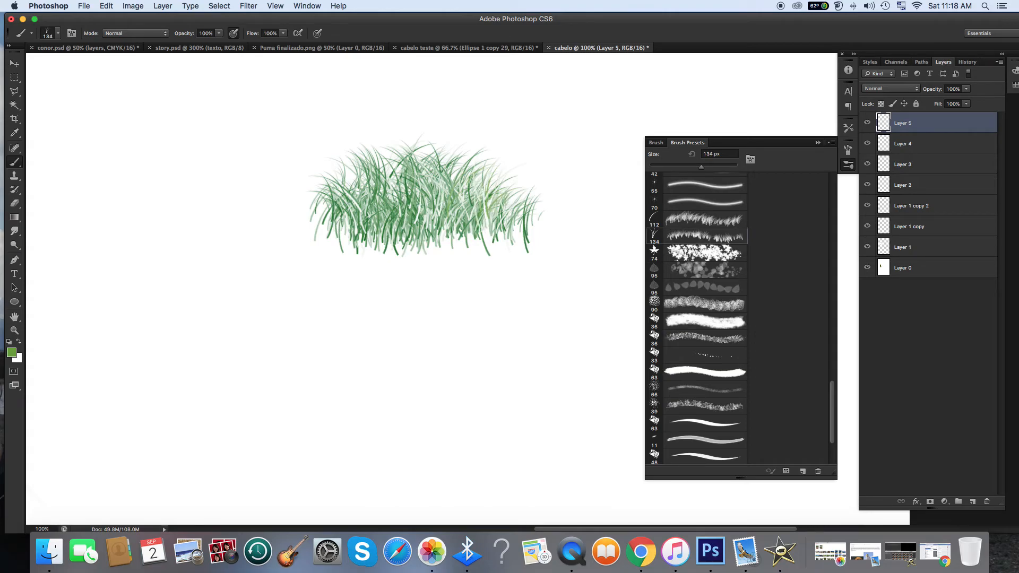
{"action": "mouse_move", "coordinate": [468, 182]}
{"action": "left_mouse_down"}
{"action": "mouse_move", "coordinate": [507, 192]}
{"action": "mouse_move", "coordinate": [428, 180]}
{"action": "mouse_move", "coordinate": [437, 211]}
{"action": "left_mouse_up"}
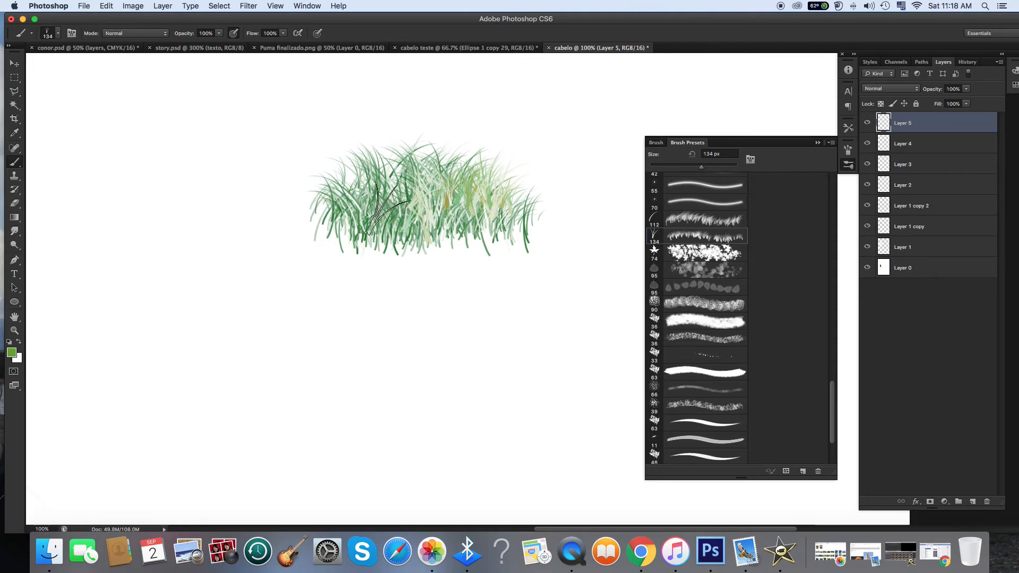
Step: Add a new layer and paint light green blades across the clump's upper part with the 112 px Dune Grass brush
{"action": "left_click", "coordinate": [682, 220]}
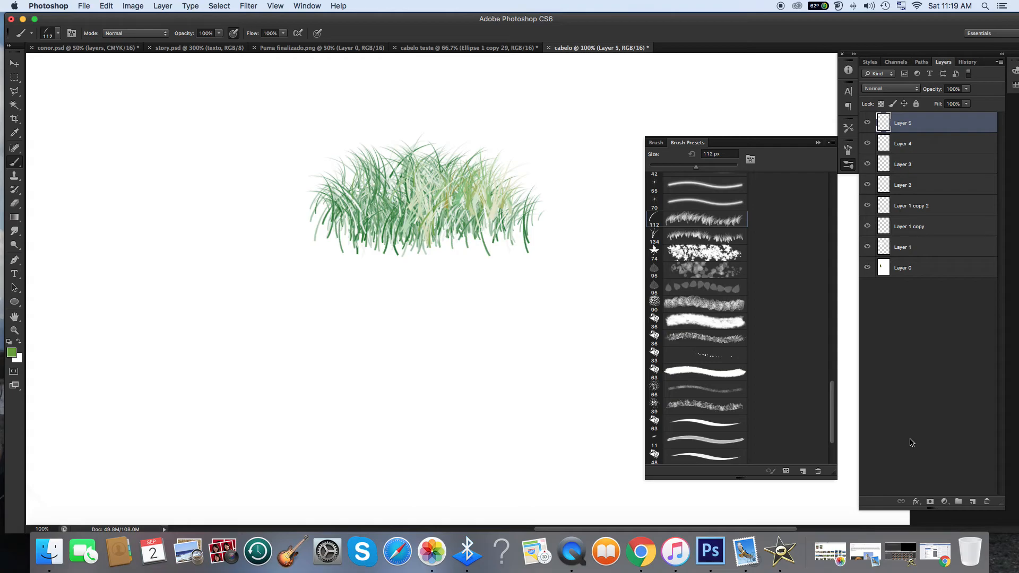
{"action": "left_click", "coordinate": [970, 502]}
{"action": "mouse_move", "coordinate": [383, 180]}
{"action": "left_mouse_down"}
{"action": "mouse_move", "coordinate": [360, 180]}
{"action": "mouse_move", "coordinate": [385, 216]}
{"action": "left_mouse_up"}
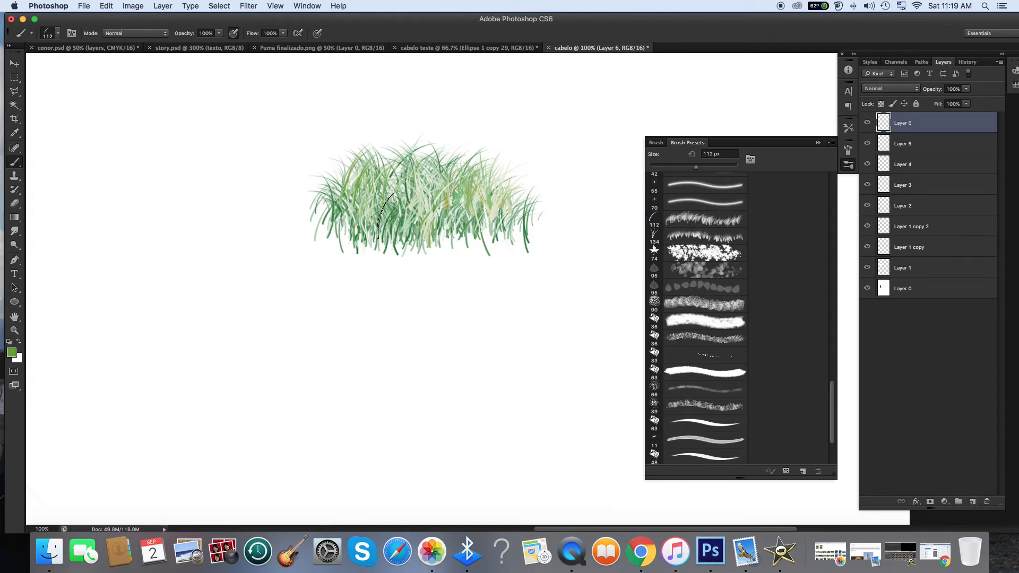
{"action": "mouse_move", "coordinate": [342, 192]}
{"action": "left_mouse_down"}
{"action": "mouse_move", "coordinate": [334, 186]}
{"action": "mouse_move", "coordinate": [425, 188]}
{"action": "left_mouse_up"}
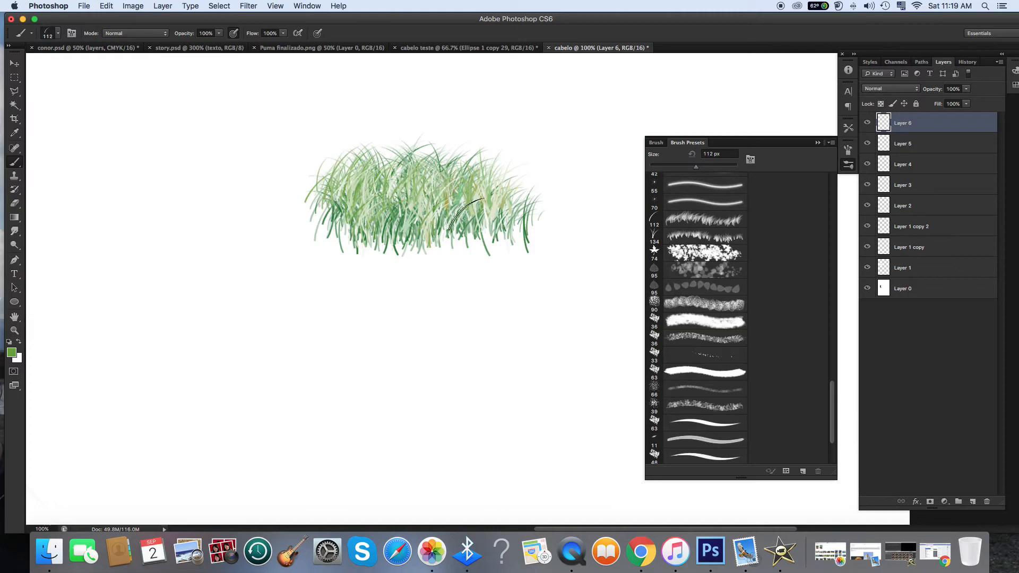
Step: Flip the light green grass layer horizontally
{"action": "left_click", "coordinate": [104, 6]}
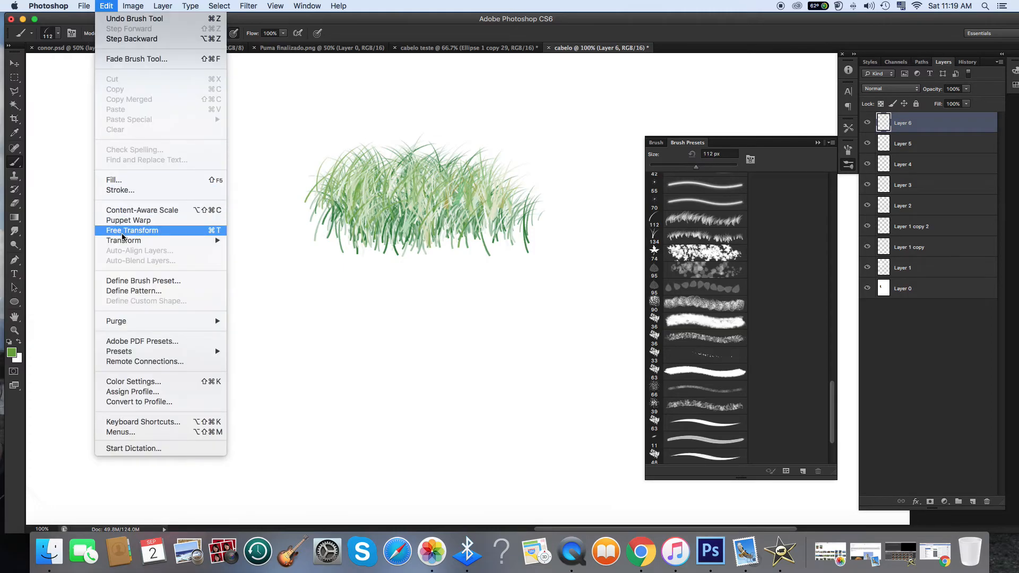
{"action": "mouse_move", "coordinate": [126, 244]}
{"action": "left_click", "coordinate": [262, 372]}
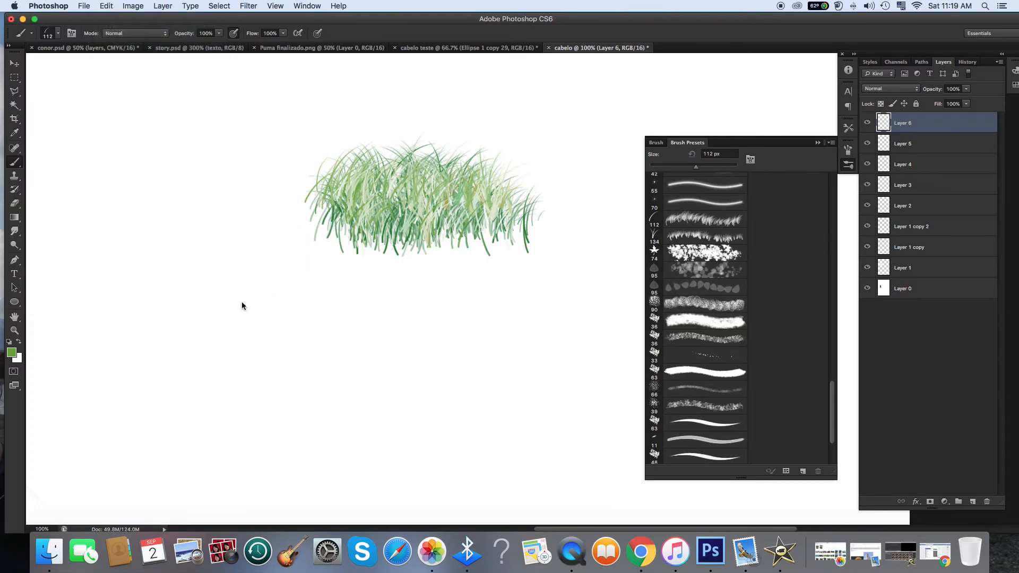
Step: Move the flipped light green grass leftward over the clump, and paint more light blades over its right end at 112 px
{"action": "left_click", "coordinate": [14, 63]}
{"action": "left_click_drag", "start_coordinate": [438, 204], "coordinate": [362, 193]}
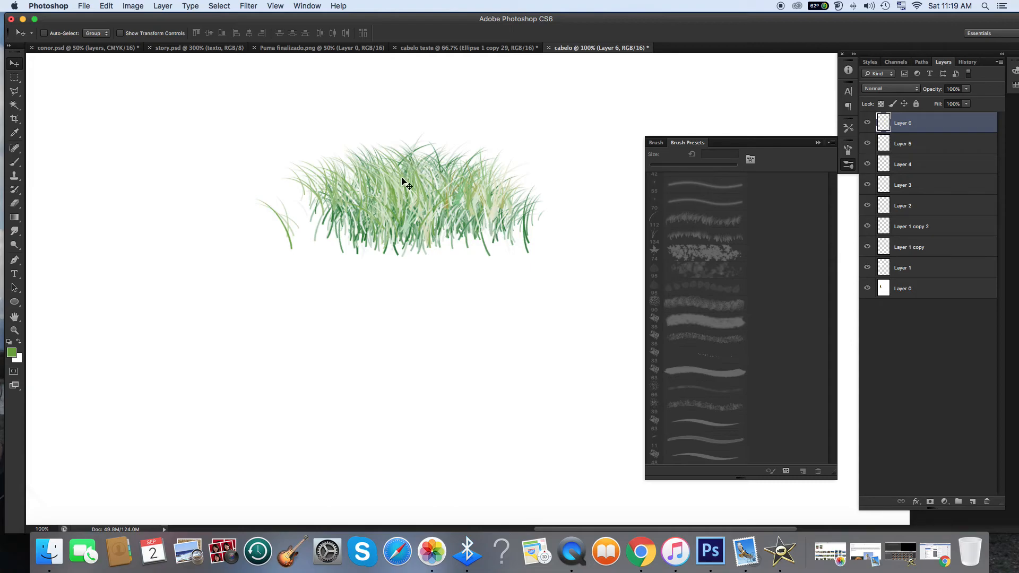
{"action": "left_click", "coordinate": [15, 162]}
{"action": "mouse_move", "coordinate": [477, 163]}
{"action": "left_mouse_down"}
{"action": "mouse_move", "coordinate": [471, 155]}
{"action": "mouse_move", "coordinate": [492, 193]}
{"action": "mouse_move", "coordinate": [522, 209]}
{"action": "left_mouse_up"}
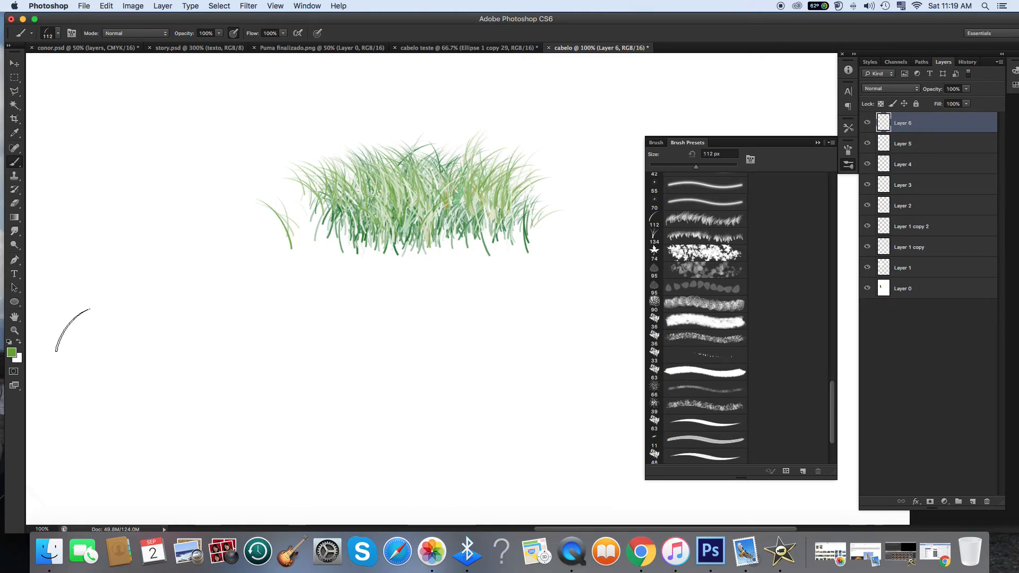
Step: Choose a very dark green and paint short shadow blades into the clump's right side with the brush reduced to 57 px
{"action": "left_click", "coordinate": [12, 353]}
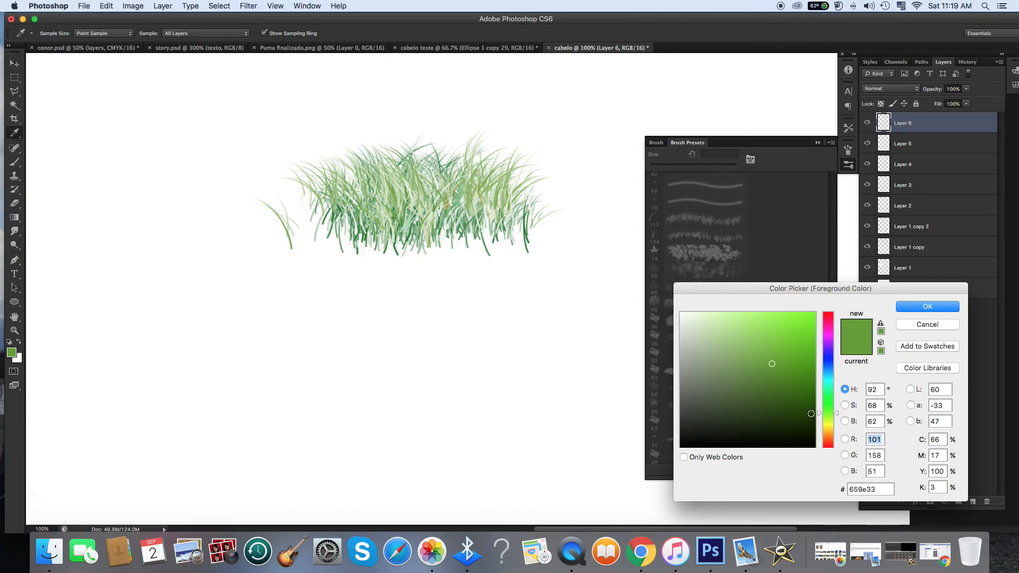
{"action": "left_click", "coordinate": [811, 414]}
{"action": "left_click", "coordinate": [927, 306]}
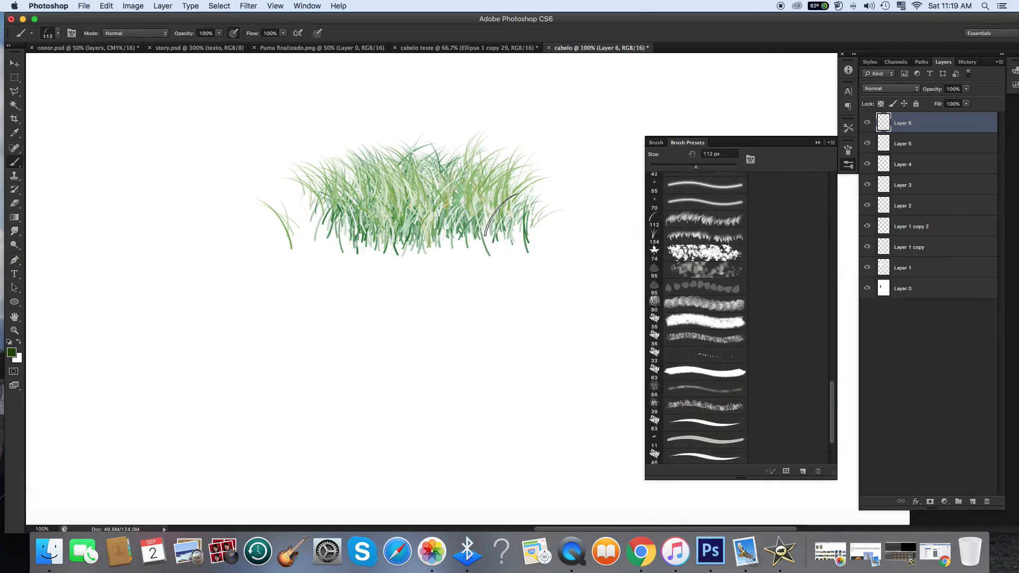
{"action": "left_click", "coordinate": [54, 37]}
{"action": "left_click_drag", "start_coordinate": [54, 66], "coordinate": [50, 66]}
{"action": "left_click", "coordinate": [494, 209]}
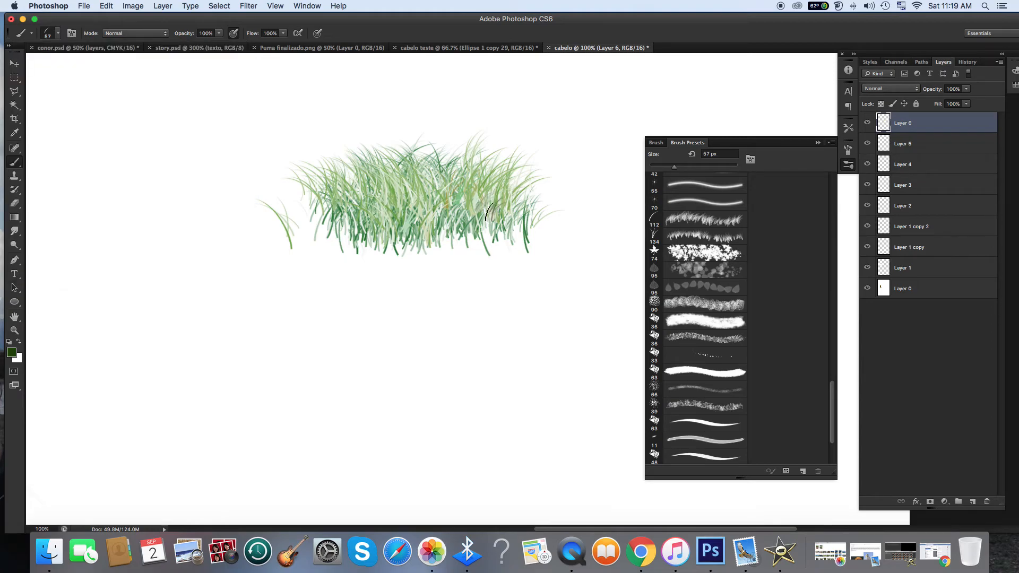
{"action": "left_click_drag", "start_coordinate": [493, 208], "coordinate": [488, 205]}
{"action": "left_click", "coordinate": [466, 220]}
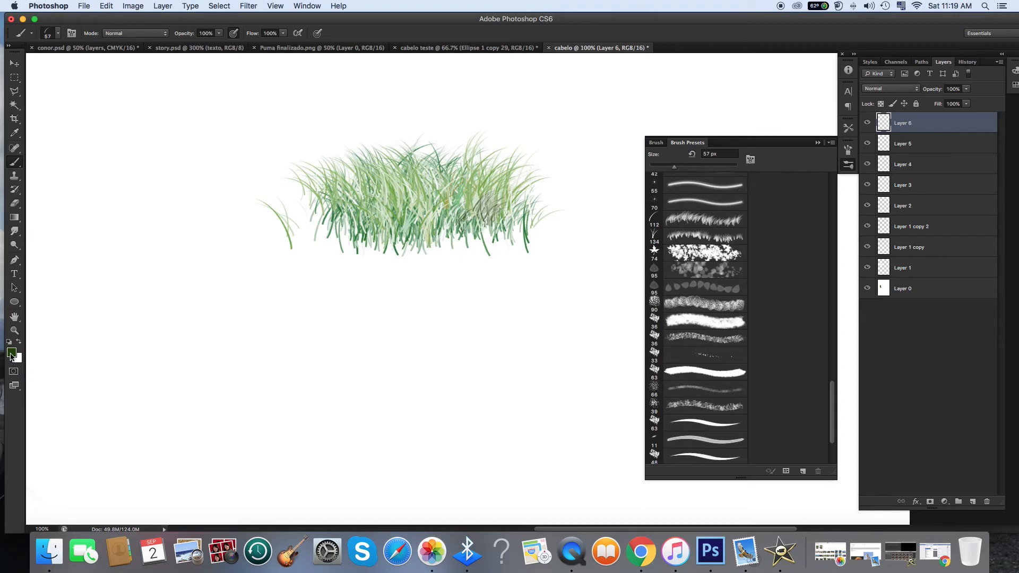
Step: Shift the foreground colour to dark green 0c4002 and paint shadow blades through the middle and left of the clump
{"action": "left_click", "coordinate": [11, 353]}
{"action": "left_click_drag", "start_coordinate": [820, 416], "coordinate": [821, 407]}
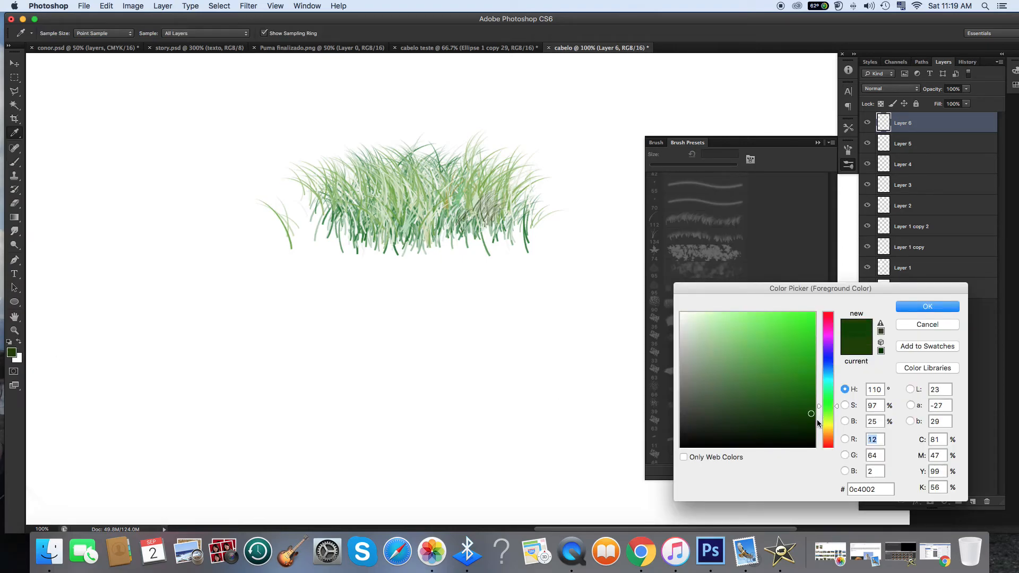
{"action": "left_click", "coordinate": [902, 306]}
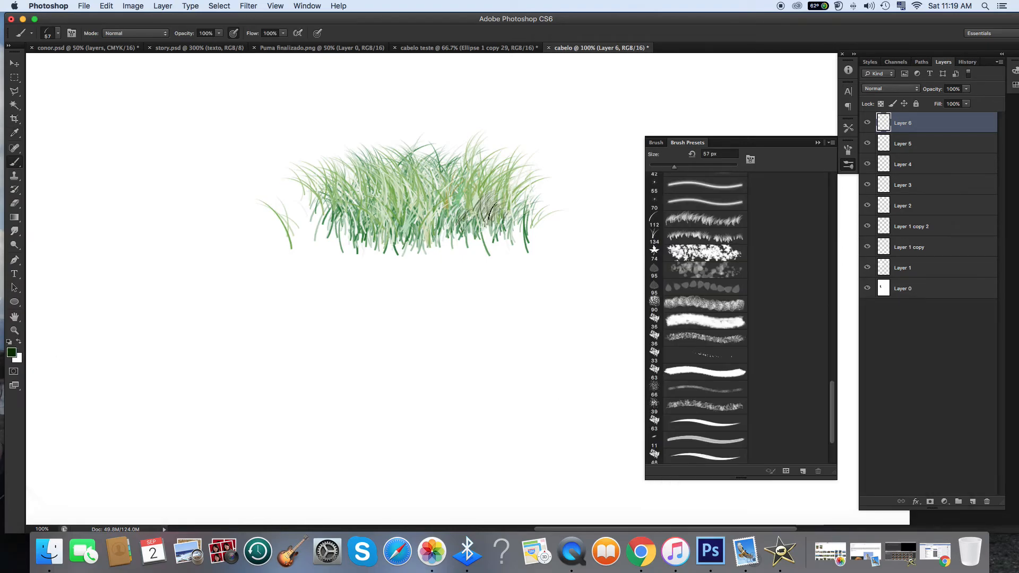
{"action": "mouse_move", "coordinate": [450, 207]}
{"action": "left_mouse_down"}
{"action": "mouse_move", "coordinate": [436, 189]}
{"action": "mouse_move", "coordinate": [433, 215]}
{"action": "mouse_move", "coordinate": [405, 216]}
{"action": "mouse_move", "coordinate": [401, 201]}
{"action": "mouse_move", "coordinate": [411, 228]}
{"action": "mouse_move", "coordinate": [435, 225]}
{"action": "left_mouse_up"}
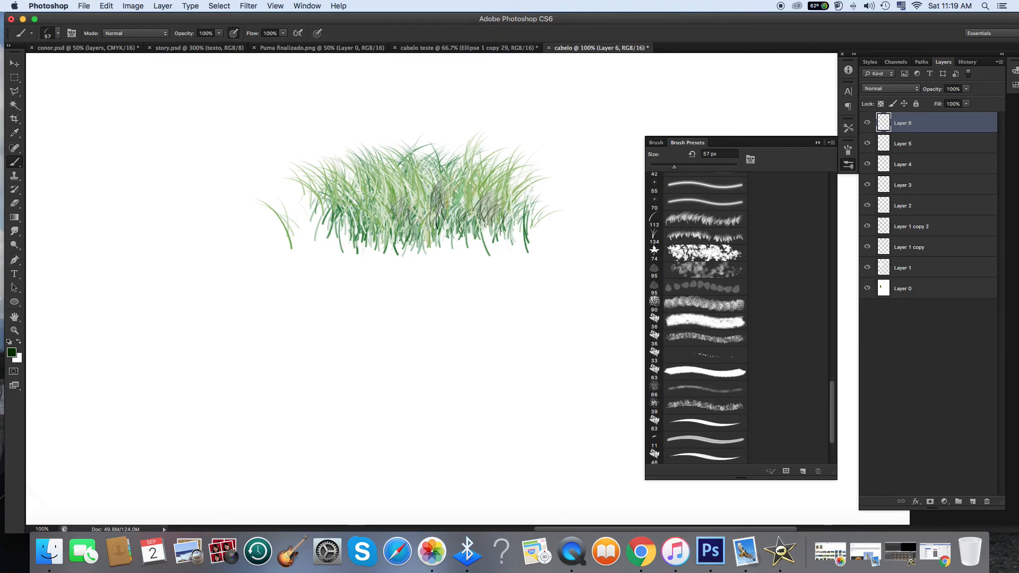
{"action": "left_click_drag", "start_coordinate": [437, 185], "coordinate": [443, 218]}
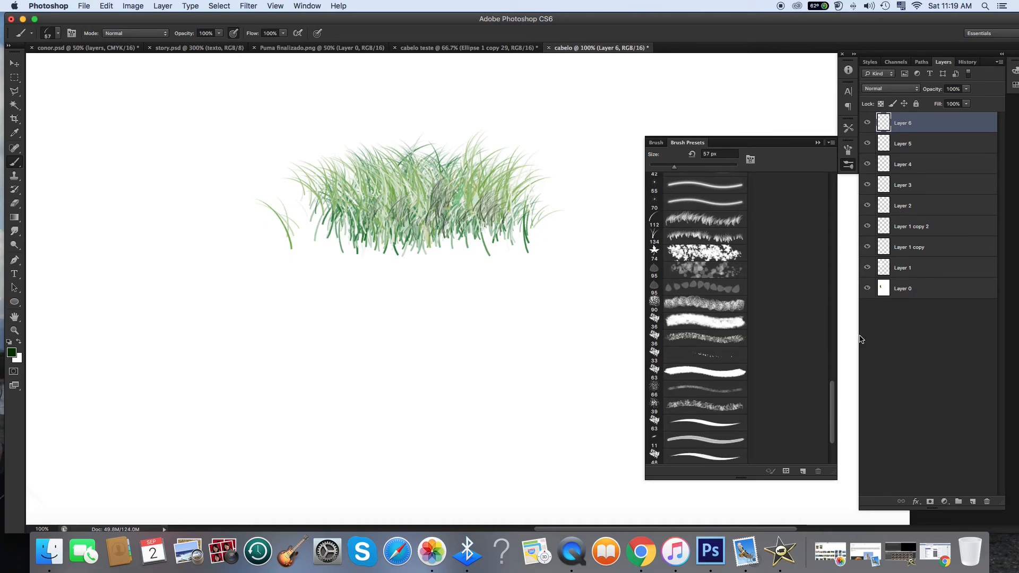
Step: Add a new layer and paint more dark green shadow blades across the middle of the grass clump
{"action": "left_click", "coordinate": [973, 502]}
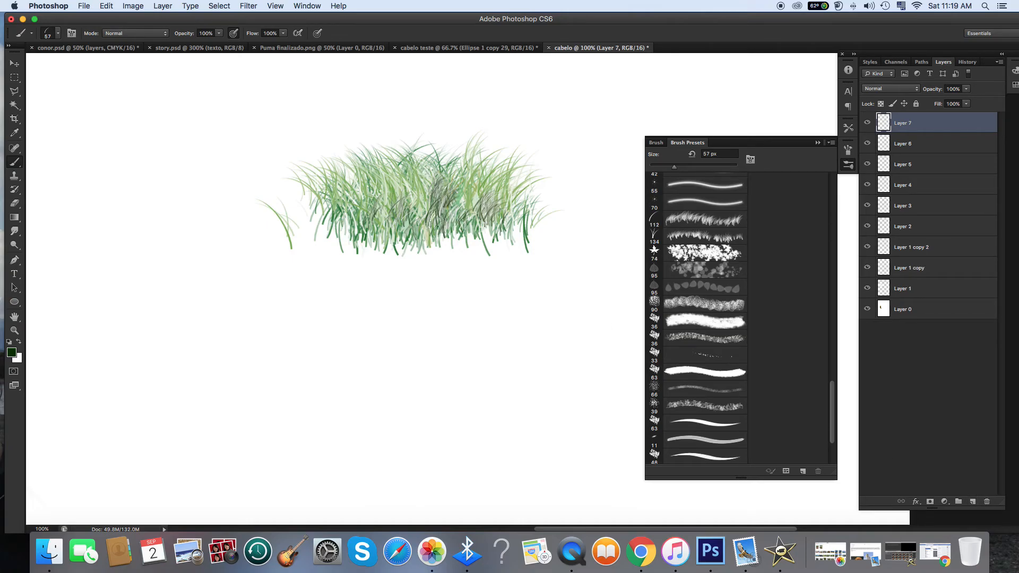
{"action": "left_click", "coordinate": [451, 208]}
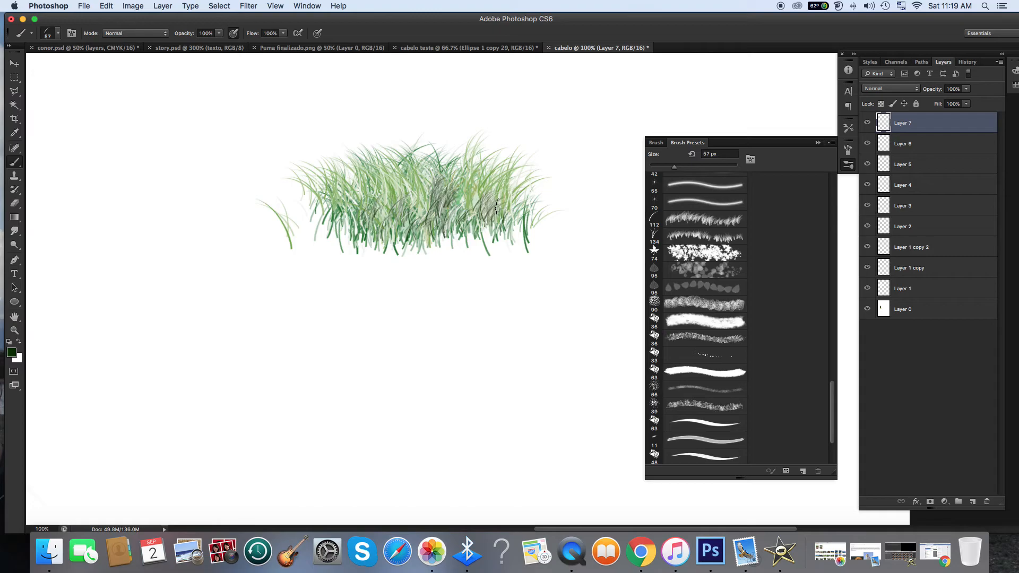
Step: Set the foreground colour to green 65971e and paint lighter blades over the clump on another new layer at 85 px
{"action": "left_click", "coordinate": [11, 353]}
{"action": "left_click", "coordinate": [788, 368]}
{"action": "left_click_drag", "start_coordinate": [823, 406], "coordinate": [820, 415]}
{"action": "left_click", "coordinate": [917, 304]}
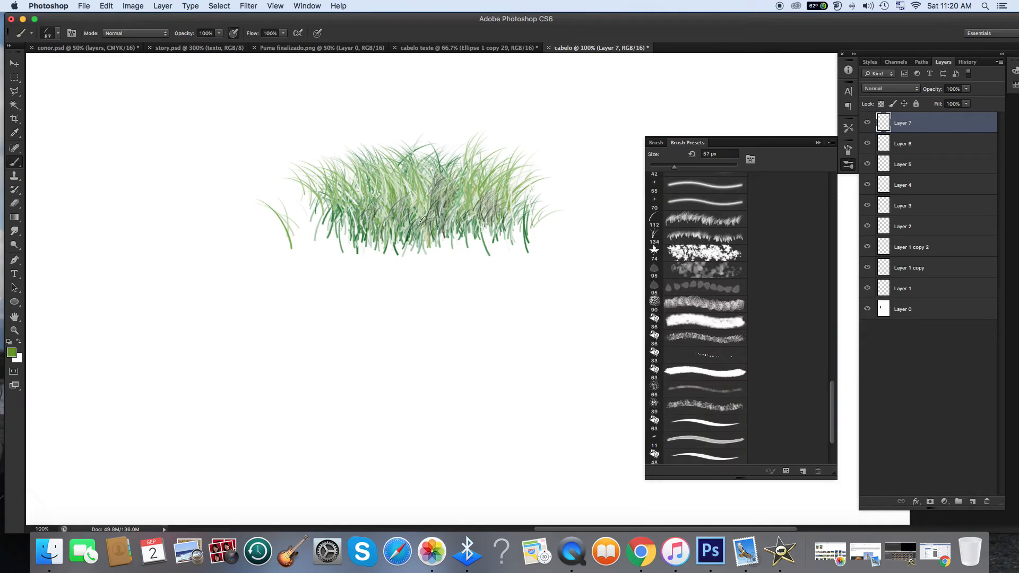
{"action": "left_click", "coordinate": [973, 501]}
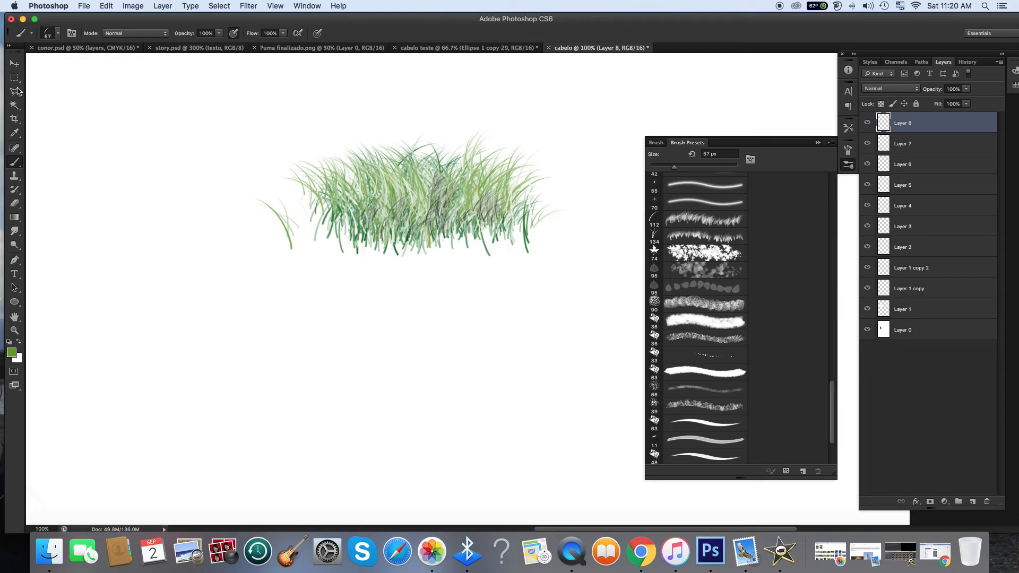
{"action": "left_click", "coordinate": [57, 33]}
{"action": "left_click", "coordinate": [63, 66]}
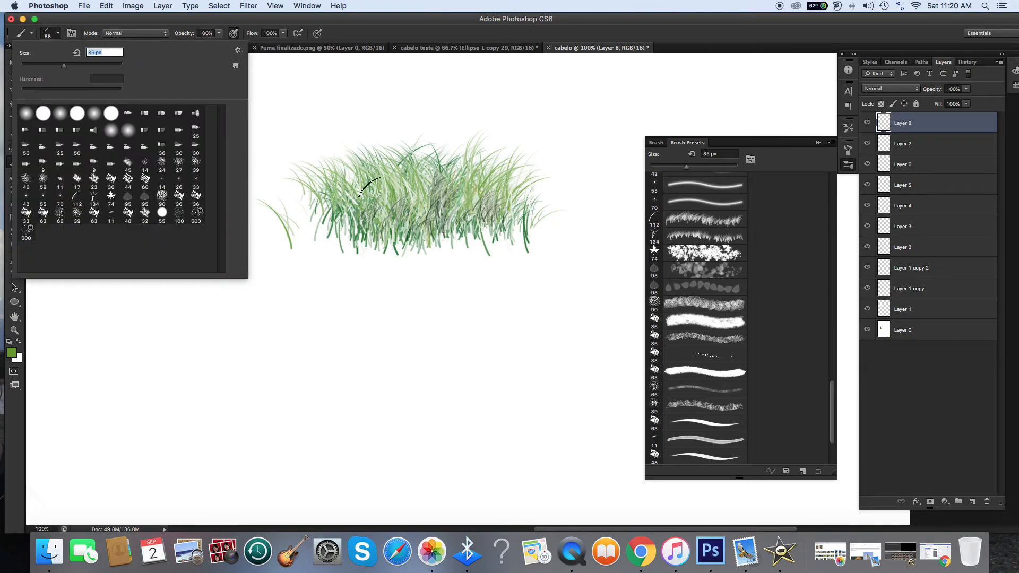
{"action": "key", "text": "Return"}
{"action": "left_click_drag", "start_coordinate": [438, 197], "coordinate": [387, 210]}
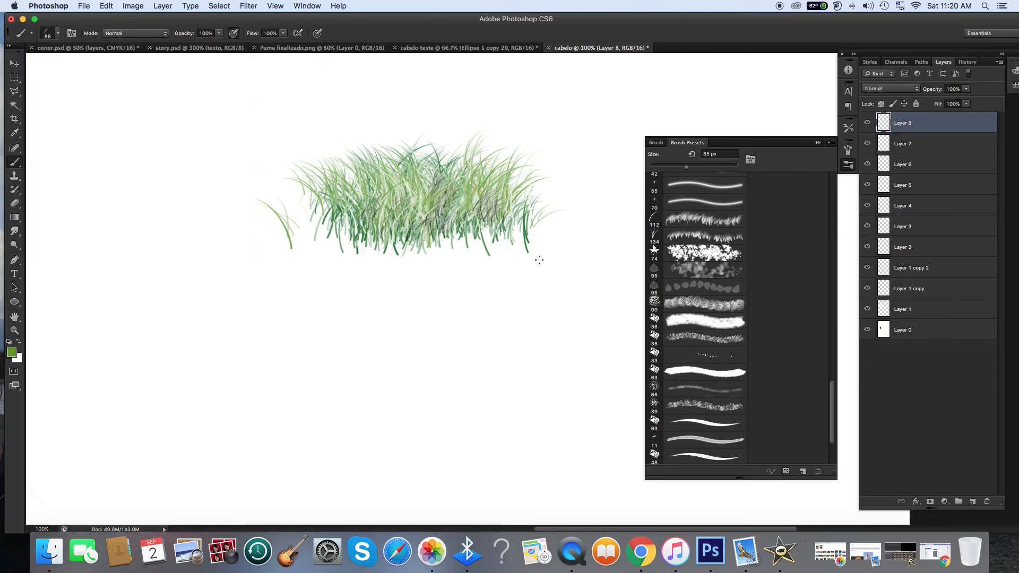
Step: Flip the newly painted lighter green grass layer horizontally
{"action": "left_click", "coordinate": [85, 6]}
{"action": "mouse_move", "coordinate": [107, 7]}
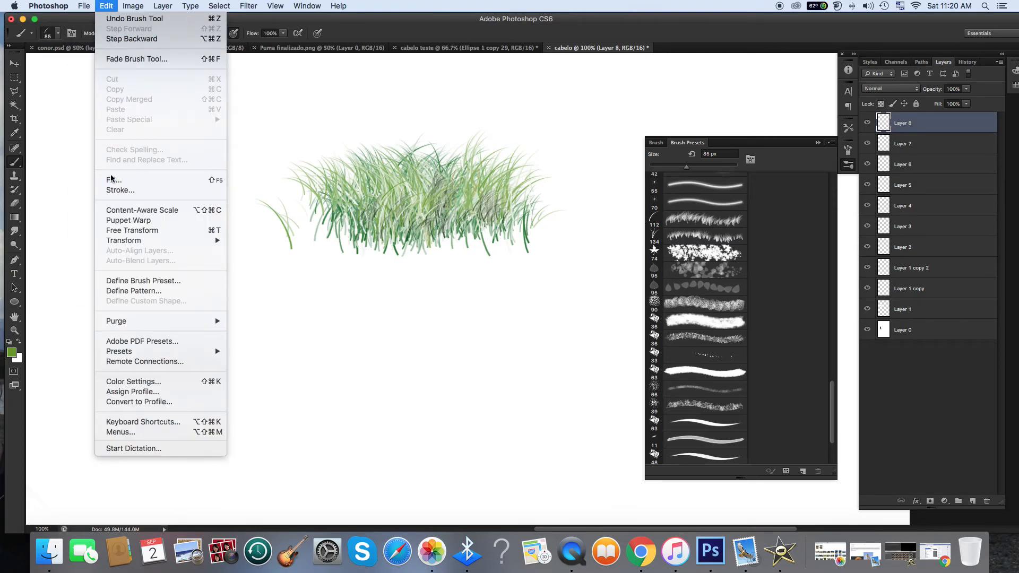
{"action": "mouse_move", "coordinate": [135, 240]}
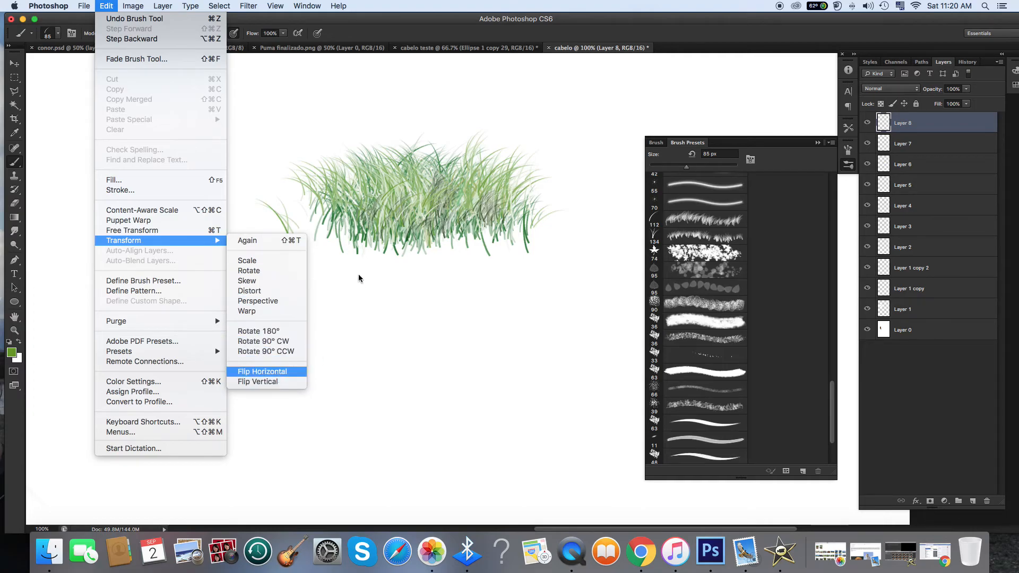
{"action": "left_click", "coordinate": [276, 373]}
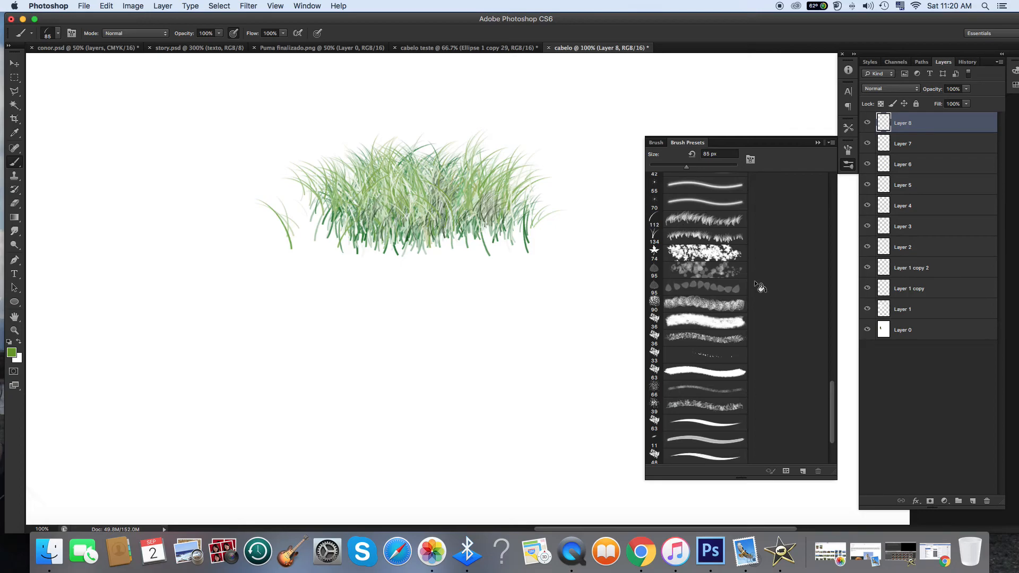
Step: Select the grass layers from Layer 8 down to Layer 2 and merge them into one layer
{"action": "left_click", "coordinate": [914, 147], "text": "shift"}
{"action": "left_click", "coordinate": [937, 129]}
{"action": "left_click", "coordinate": [936, 146], "text": "shift"}
{"action": "left_click", "coordinate": [932, 165], "text": "shift"}
{"action": "left_click", "coordinate": [927, 185], "text": "shift"}
{"action": "left_click", "coordinate": [925, 211], "text": "shift"}
{"action": "left_click", "coordinate": [924, 231], "text": "shift"}
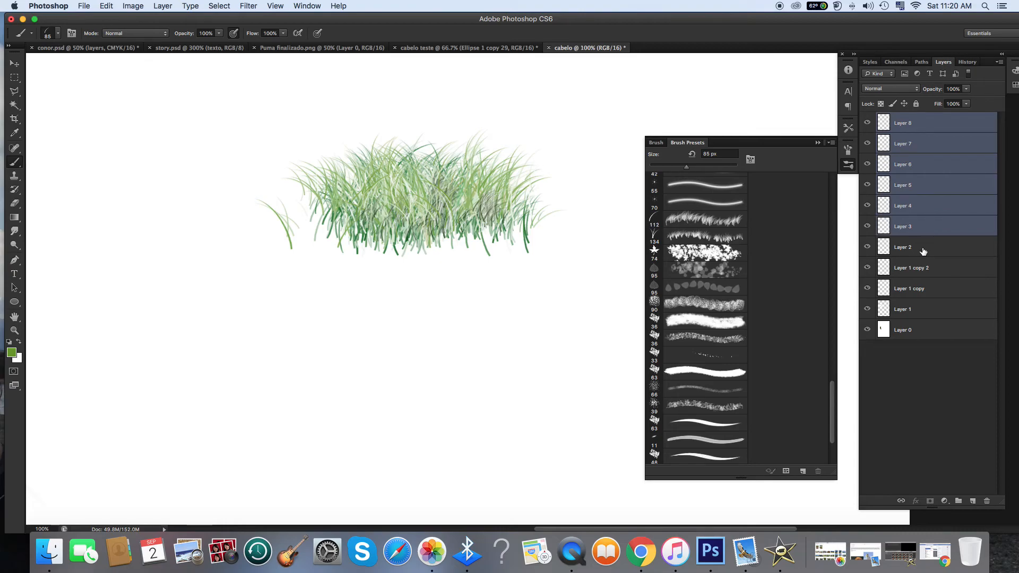
{"action": "left_click", "coordinate": [923, 248], "text": "shift"}
{"action": "left_click", "coordinate": [866, 248]}
{"action": "left_click", "coordinate": [866, 247]}
{"action": "left_click", "coordinate": [865, 248]}
{"action": "left_click", "coordinate": [865, 247]}
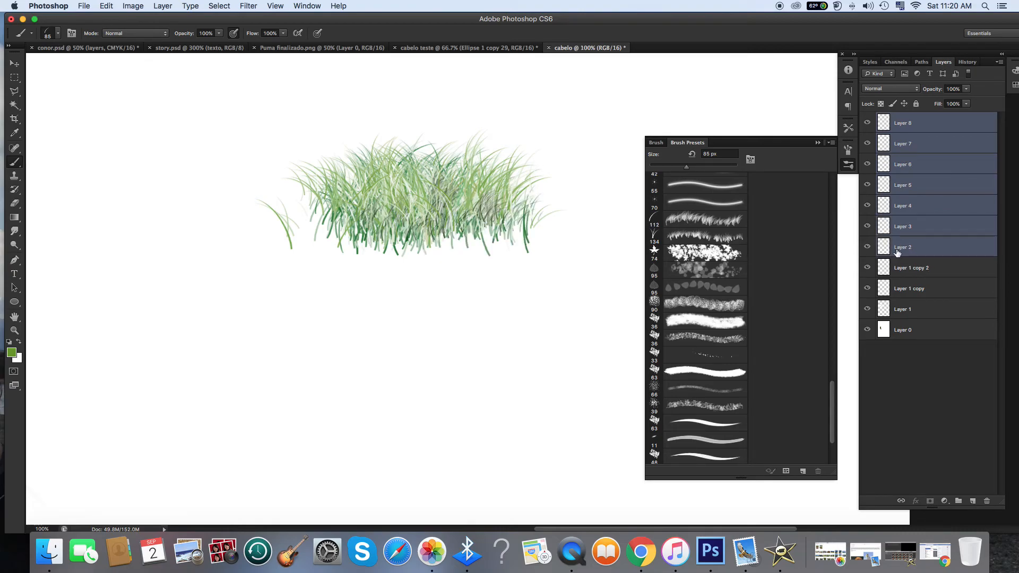
{"action": "right_click", "coordinate": [932, 247]}
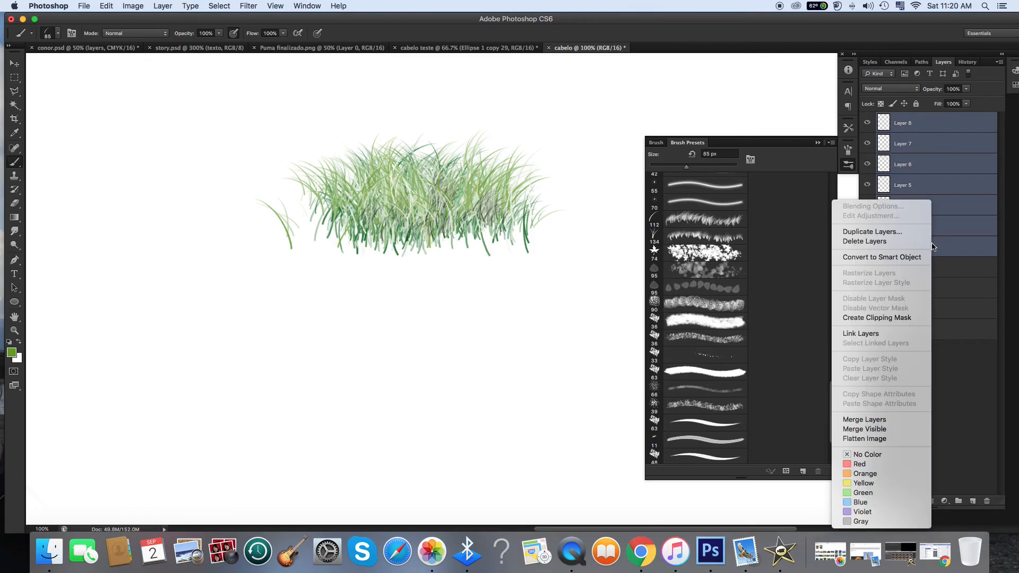
{"action": "left_click", "coordinate": [861, 420]}
Step: Toggle the merged grass layer's visibility off and on to check what it contains
{"action": "left_click", "coordinate": [867, 123]}
{"action": "left_click", "coordinate": [867, 123]}
{"action": "left_click", "coordinate": [867, 123]}
{"action": "left_click", "coordinate": [868, 123]}
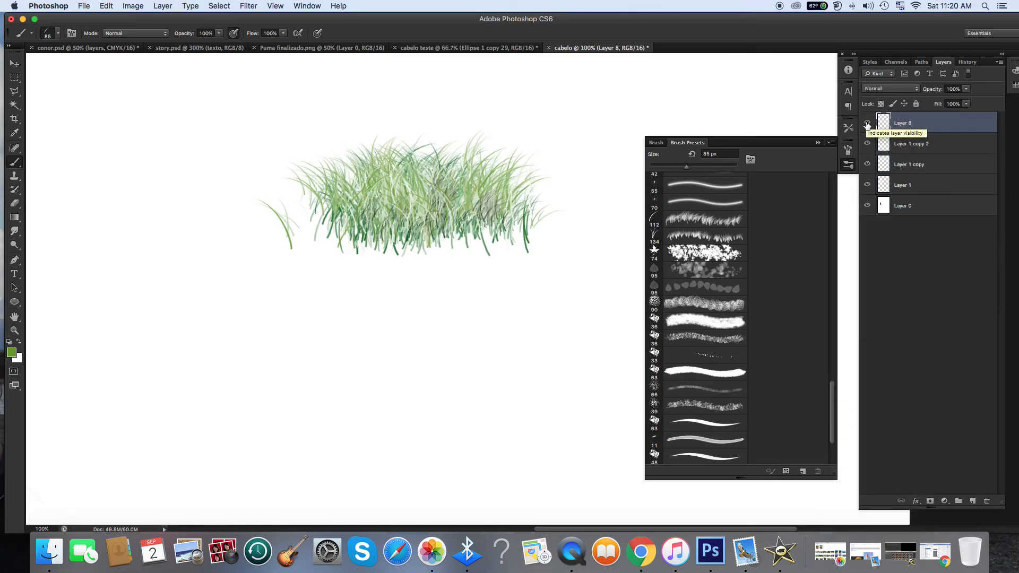
{"action": "left_click", "coordinate": [868, 123]}
{"action": "left_click", "coordinate": [867, 123]}
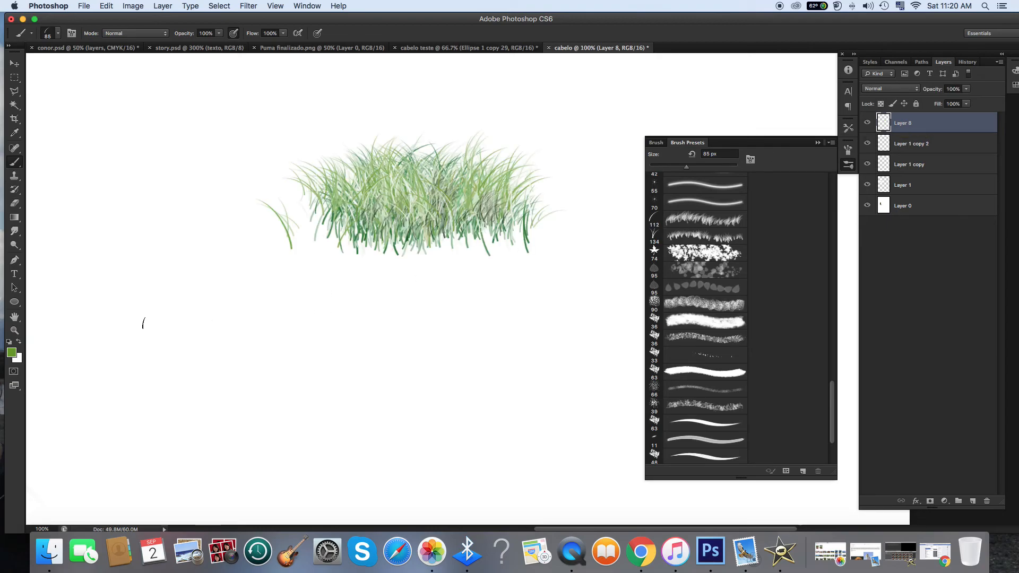
Step: Darken the lower part of the merged grass with the Burn tool at 47 px, Midtones range and 15% exposure
{"action": "left_click", "coordinate": [15, 330]}
{"action": "left_click", "coordinate": [473, 227]}
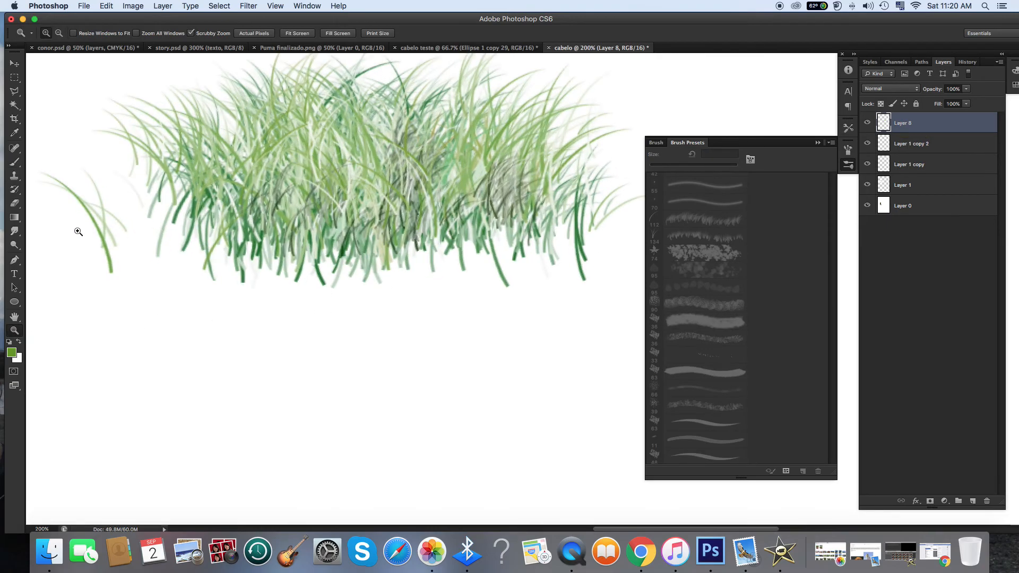
{"action": "left_click", "coordinate": [15, 244]}
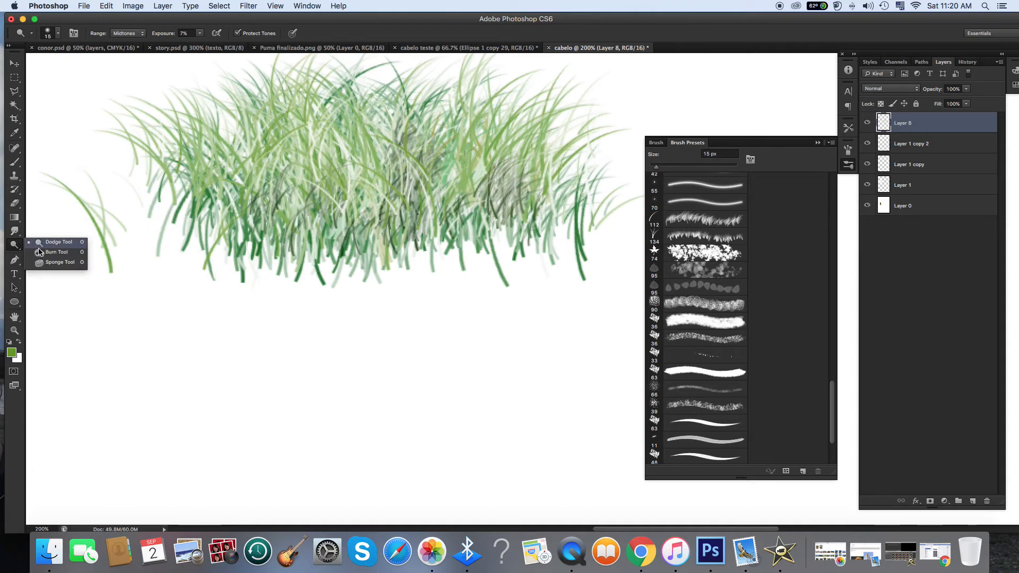
{"action": "left_click", "coordinate": [40, 252]}
{"action": "mouse_move", "coordinate": [399, 202]}
{"action": "left_mouse_down"}
{"action": "mouse_move", "coordinate": [412, 148]}
{"action": "mouse_move", "coordinate": [402, 223]}
{"action": "mouse_move", "coordinate": [391, 231]}
{"action": "mouse_move", "coordinate": [380, 212]}
{"action": "mouse_move", "coordinate": [409, 168]}
{"action": "mouse_move", "coordinate": [393, 211]}
{"action": "mouse_move", "coordinate": [435, 183]}
{"action": "mouse_move", "coordinate": [423, 214]}
{"action": "mouse_move", "coordinate": [374, 233]}
{"action": "mouse_move", "coordinate": [466, 220]}
{"action": "mouse_move", "coordinate": [515, 194]}
{"action": "mouse_move", "coordinate": [484, 220]}
{"action": "mouse_move", "coordinate": [521, 184]}
{"action": "mouse_move", "coordinate": [463, 232]}
{"action": "mouse_move", "coordinate": [530, 218]}
{"action": "mouse_move", "coordinate": [401, 234]}
{"action": "mouse_move", "coordinate": [308, 191]}
{"action": "mouse_move", "coordinate": [320, 239]}
{"action": "mouse_move", "coordinate": [284, 200]}
{"action": "mouse_move", "coordinate": [307, 246]}
{"action": "mouse_move", "coordinate": [289, 181]}
{"action": "mouse_move", "coordinate": [321, 205]}
{"action": "mouse_move", "coordinate": [319, 221]}
{"action": "mouse_move", "coordinate": [294, 172]}
{"action": "mouse_move", "coordinate": [274, 234]}
{"action": "mouse_move", "coordinate": [222, 160]}
{"action": "mouse_move", "coordinate": [286, 244]}
{"action": "mouse_move", "coordinate": [216, 157]}
{"action": "mouse_move", "coordinate": [278, 229]}
{"action": "mouse_move", "coordinate": [259, 259]}
{"action": "mouse_move", "coordinate": [224, 242]}
{"action": "mouse_move", "coordinate": [300, 171]}
{"action": "mouse_move", "coordinate": [346, 166]}
{"action": "mouse_move", "coordinate": [351, 155]}
{"action": "mouse_move", "coordinate": [358, 166]}
{"action": "mouse_move", "coordinate": [360, 125]}
{"action": "mouse_move", "coordinate": [352, 205]}
{"action": "mouse_move", "coordinate": [360, 109]}
{"action": "mouse_move", "coordinate": [347, 214]}
{"action": "mouse_move", "coordinate": [468, 144]}
{"action": "mouse_move", "coordinate": [449, 203]}
{"action": "mouse_move", "coordinate": [498, 160]}
{"action": "mouse_move", "coordinate": [477, 175]}
{"action": "mouse_move", "coordinate": [466, 216]}
{"action": "mouse_move", "coordinate": [538, 193]}
{"action": "mouse_move", "coordinate": [400, 233]}
{"action": "mouse_move", "coordinate": [252, 233]}
{"action": "mouse_move", "coordinate": [221, 217]}
{"action": "mouse_move", "coordinate": [231, 137]}
{"action": "mouse_move", "coordinate": [344, 180]}
{"action": "mouse_move", "coordinate": [360, 137]}
{"action": "left_mouse_up"}
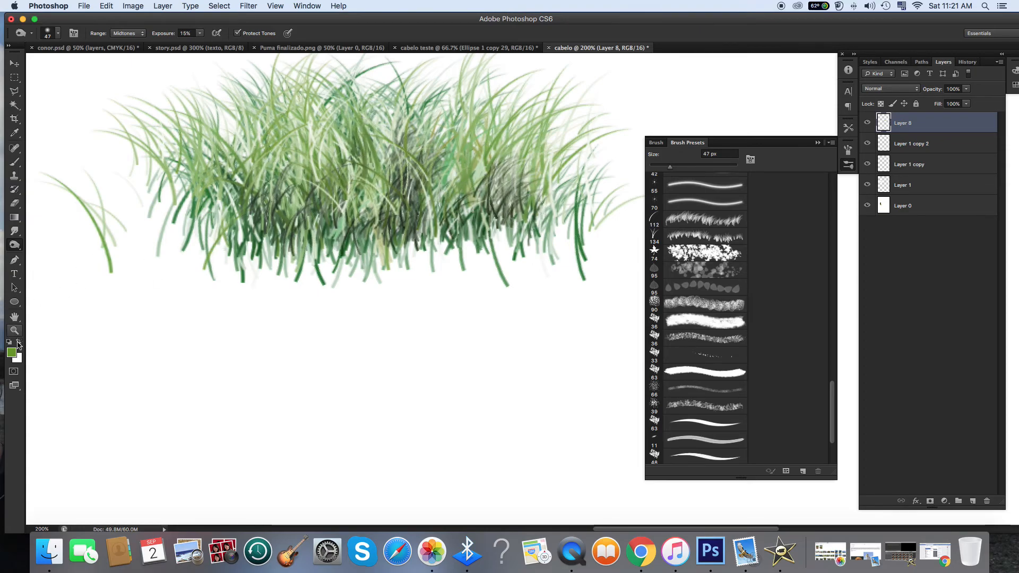
Step: Lighten the upper blades with the Dodge tool at 53 px, Highlights range and 7% exposure
{"action": "left_click_drag", "start_coordinate": [15, 247], "coordinate": [37, 242]}
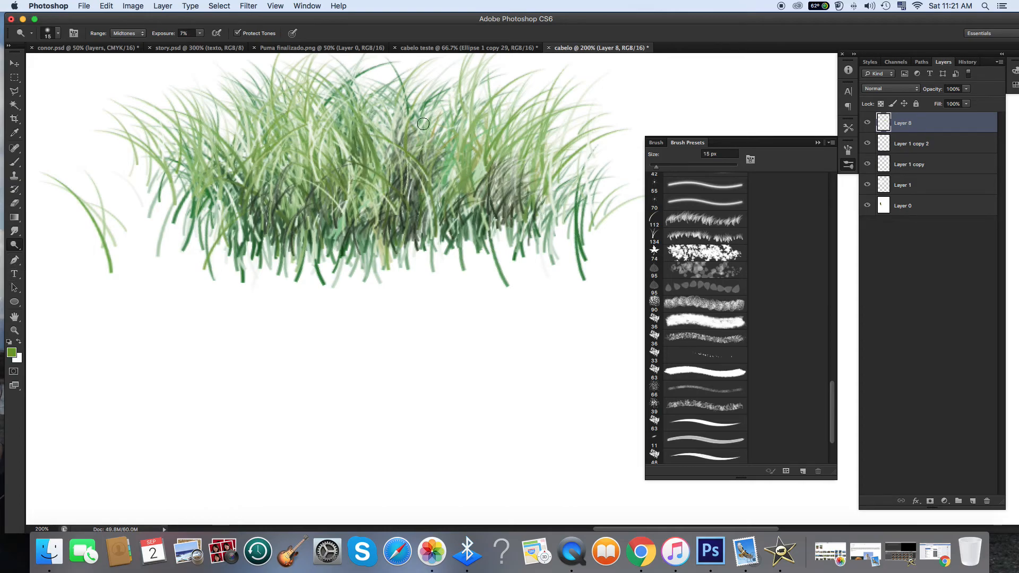
{"action": "left_click", "coordinate": [56, 35]}
{"action": "left_click_drag", "start_coordinate": [28, 65], "coordinate": [47, 66]}
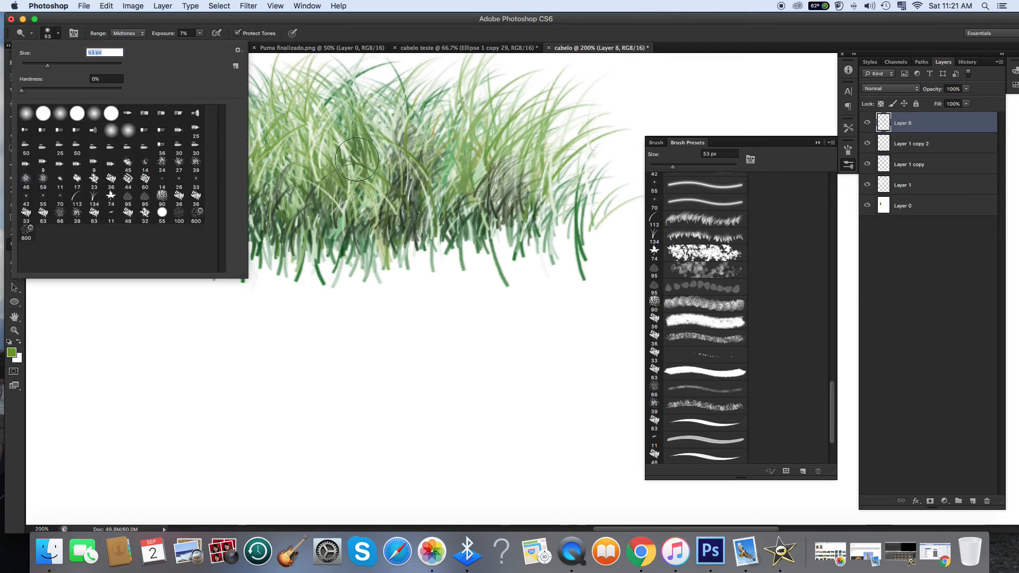
{"action": "left_click", "coordinate": [139, 35]}
{"action": "left_click", "coordinate": [131, 41]}
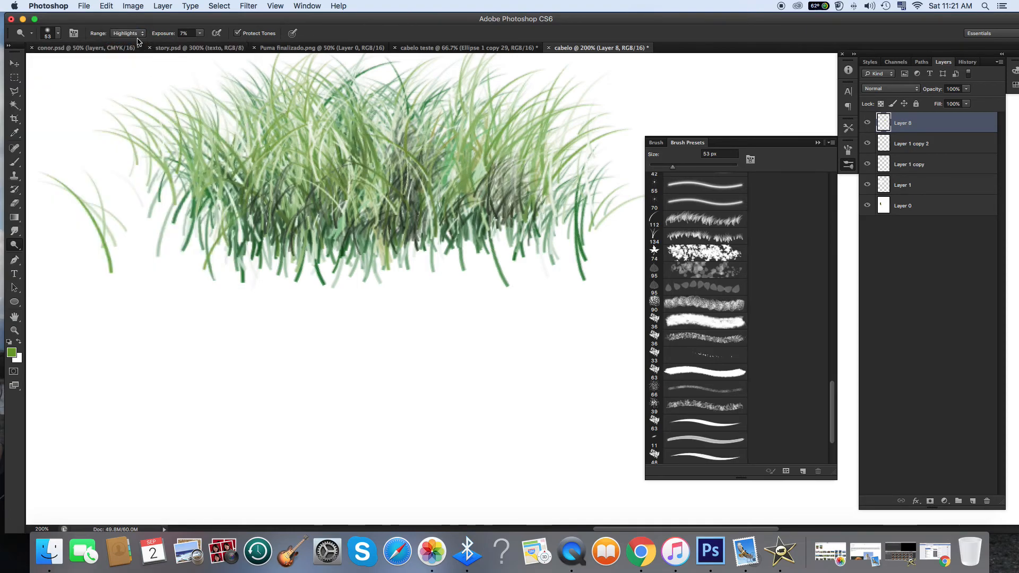
{"action": "mouse_move", "coordinate": [511, 171]}
{"action": "left_mouse_down"}
{"action": "mouse_move", "coordinate": [415, 149]}
{"action": "mouse_move", "coordinate": [535, 119]}
{"action": "mouse_move", "coordinate": [457, 181]}
{"action": "mouse_move", "coordinate": [417, 266]}
{"action": "mouse_move", "coordinate": [508, 179]}
{"action": "mouse_move", "coordinate": [527, 207]}
{"action": "mouse_move", "coordinate": [547, 159]}
{"action": "mouse_move", "coordinate": [409, 101]}
{"action": "mouse_move", "coordinate": [322, 122]}
{"action": "mouse_move", "coordinate": [355, 204]}
{"action": "mouse_move", "coordinate": [330, 147]}
{"action": "left_mouse_up"}
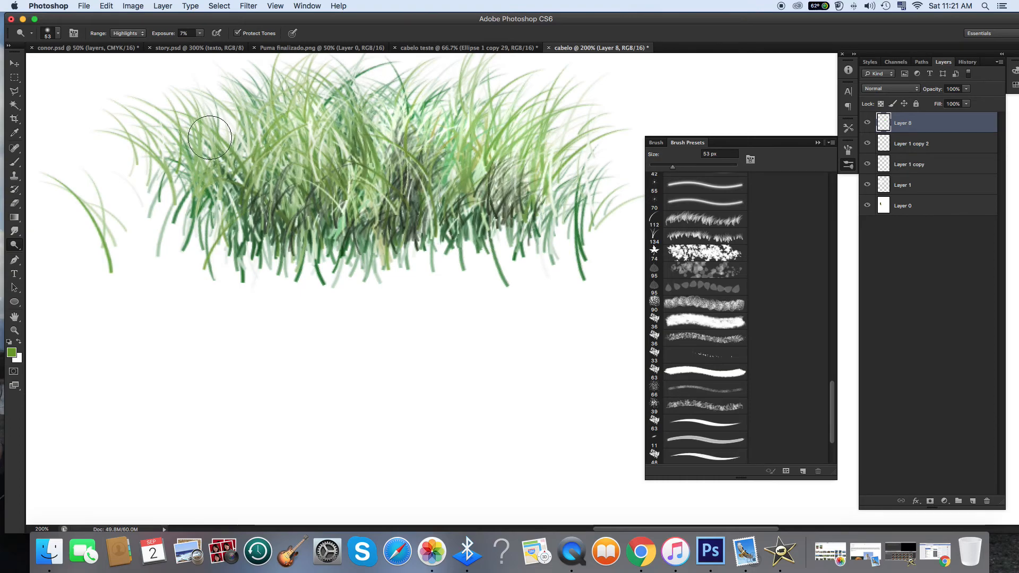
Step: Enlarge the Dodge brush to 85 px and brighten the tips across the top of the clump further
{"action": "scroll", "coordinate": [380, 204], "scroll_direction": "up", "scroll_amount": 2}
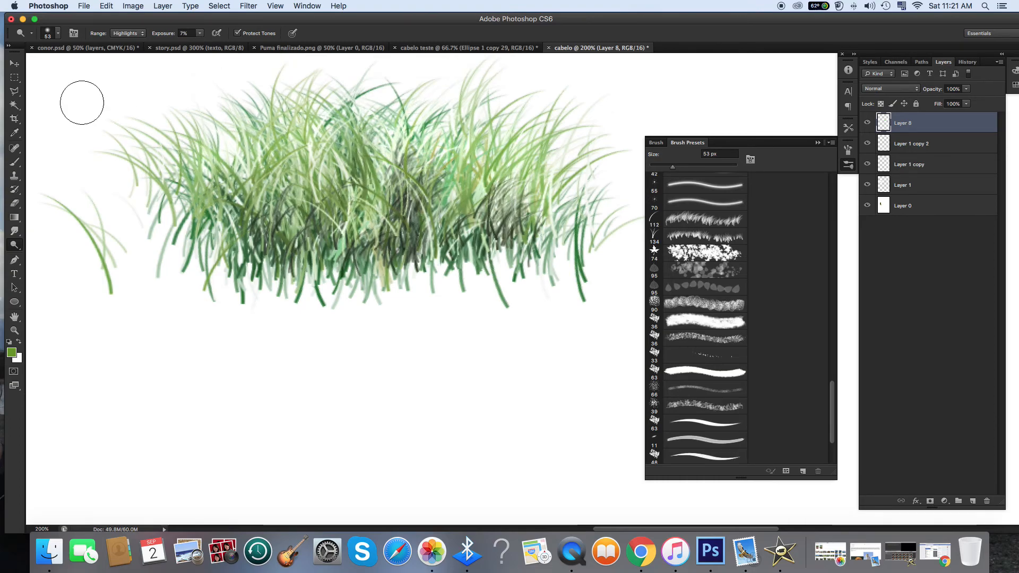
{"action": "left_click", "coordinate": [57, 33]}
{"action": "left_click_drag", "start_coordinate": [47, 66], "coordinate": [64, 66]}
{"action": "mouse_move", "coordinate": [507, 120]}
{"action": "left_mouse_down"}
{"action": "mouse_move", "coordinate": [244, 113]}
{"action": "mouse_move", "coordinate": [273, 126]}
{"action": "mouse_move", "coordinate": [208, 195]}
{"action": "mouse_move", "coordinate": [292, 169]}
{"action": "left_mouse_up"}
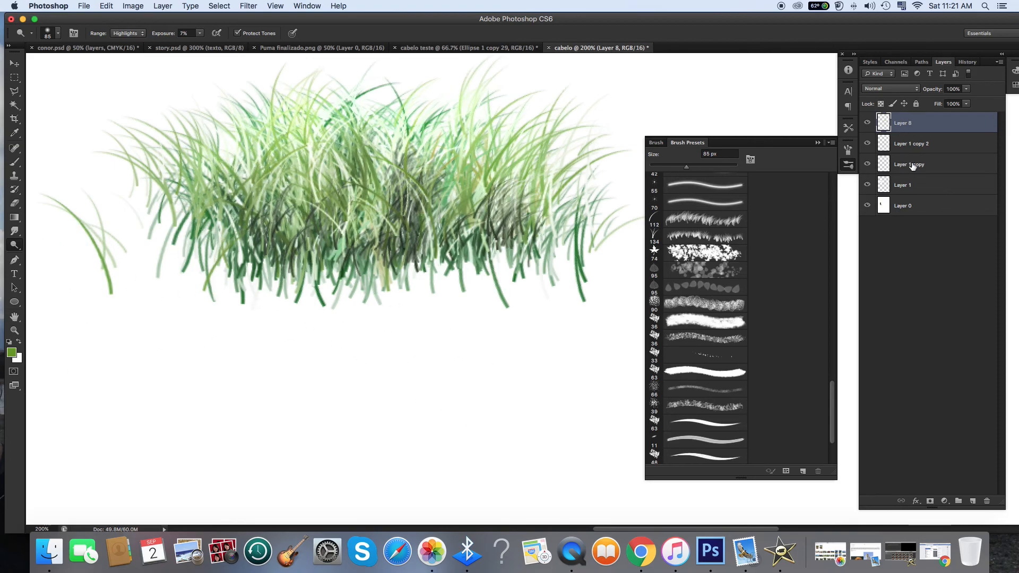
Step: Glaze the clump with green on a new layer using a soft round brush at 94 px and 19% opacity
{"action": "left_click", "coordinate": [972, 502]}
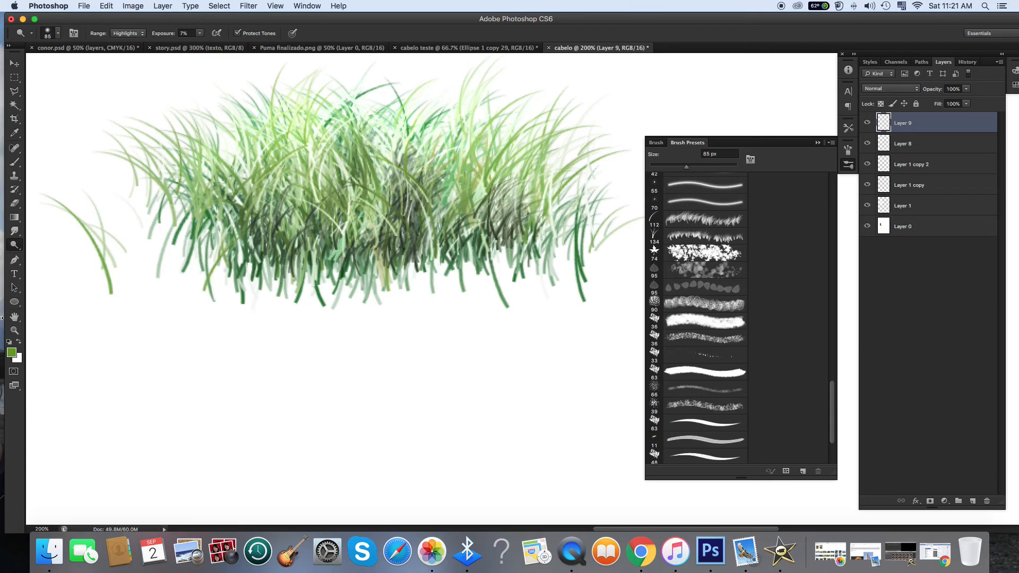
{"action": "left_click", "coordinate": [12, 163]}
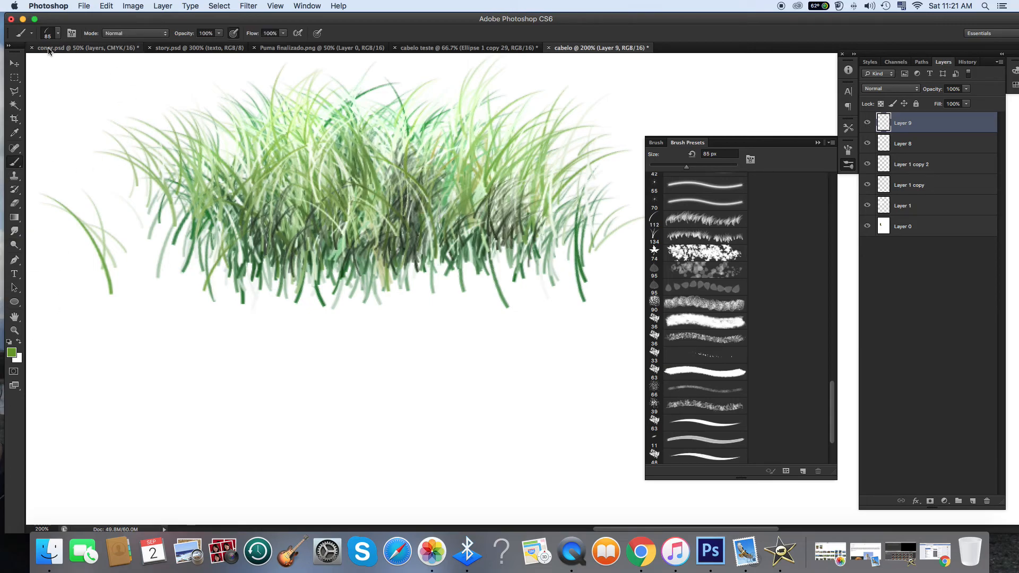
{"action": "left_click", "coordinate": [59, 34]}
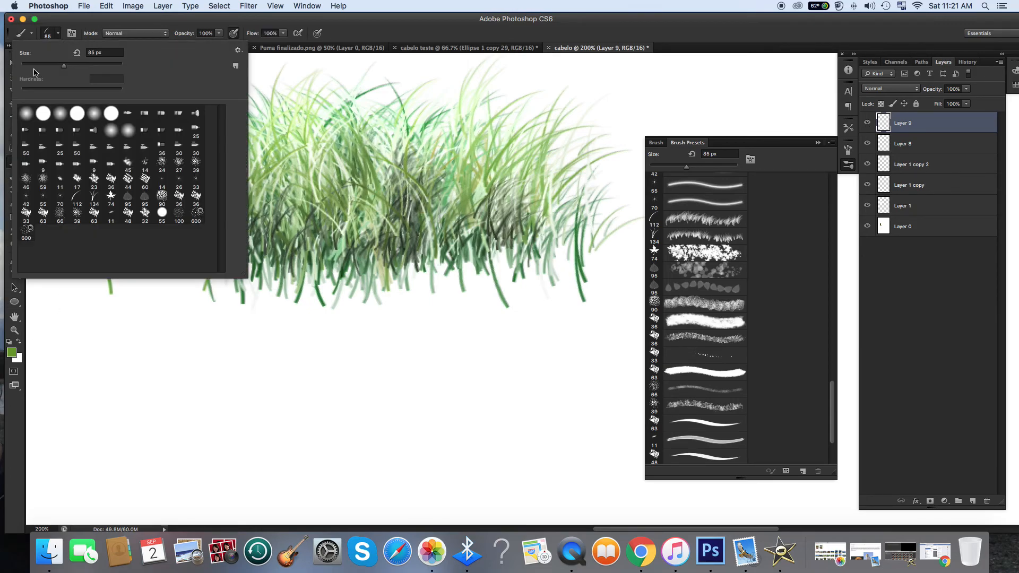
{"action": "left_click", "coordinate": [26, 114]}
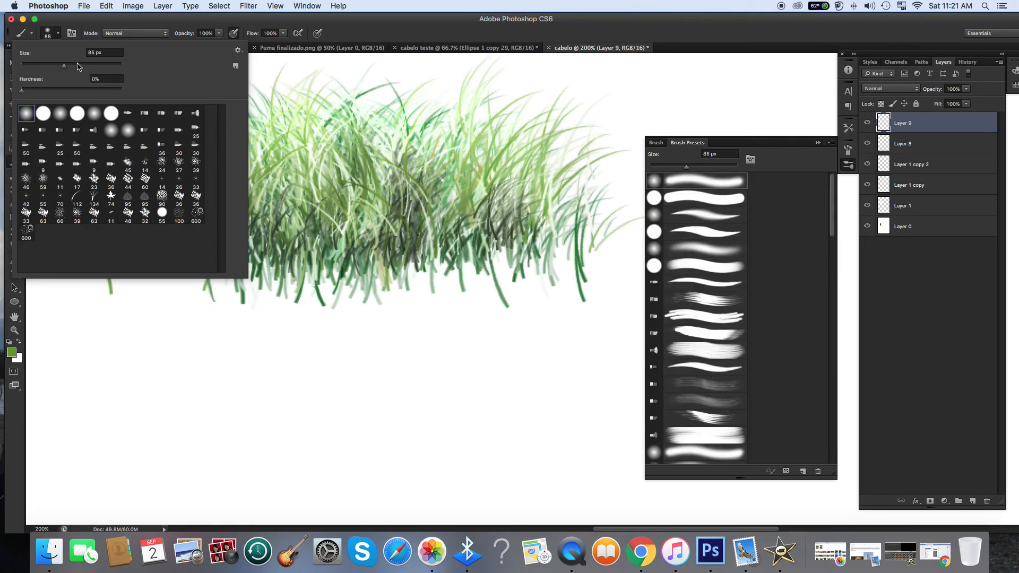
{"action": "left_click_drag", "start_coordinate": [78, 66], "coordinate": [68, 66]}
{"action": "left_click_drag", "start_coordinate": [333, 149], "coordinate": [348, 165]}
{"action": "key", "text": "super+z"}
{"action": "left_click", "coordinate": [219, 33]}
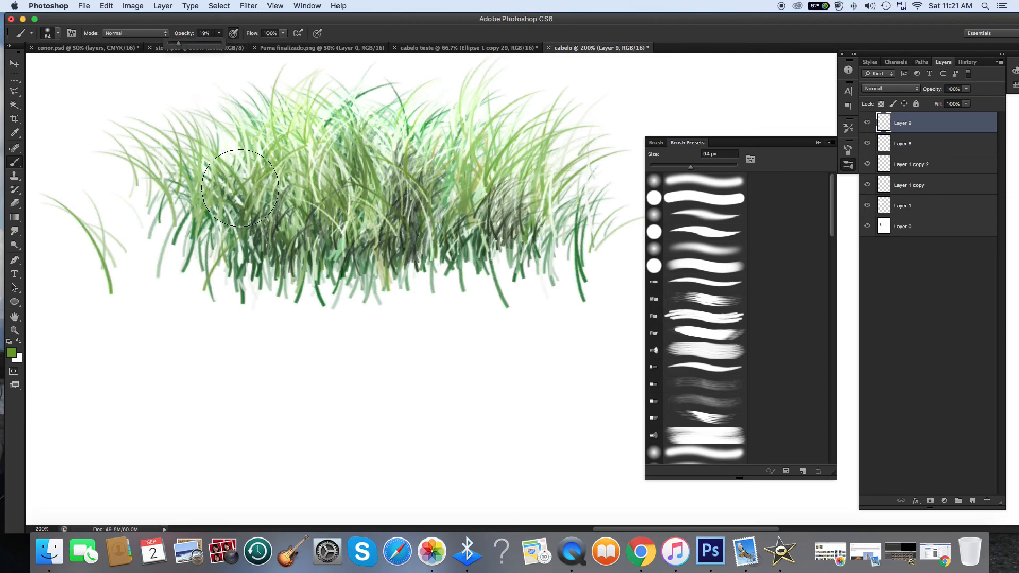
{"action": "mouse_move", "coordinate": [239, 188]}
{"action": "left_mouse_down"}
{"action": "mouse_move", "coordinate": [286, 158]}
{"action": "mouse_move", "coordinate": [371, 152]}
{"action": "mouse_move", "coordinate": [526, 212]}
{"action": "mouse_move", "coordinate": [467, 167]}
{"action": "mouse_move", "coordinate": [303, 154]}
{"action": "mouse_move", "coordinate": [231, 205]}
{"action": "mouse_move", "coordinate": [546, 217]}
{"action": "mouse_move", "coordinate": [350, 151]}
{"action": "mouse_move", "coordinate": [215, 194]}
{"action": "left_mouse_up"}
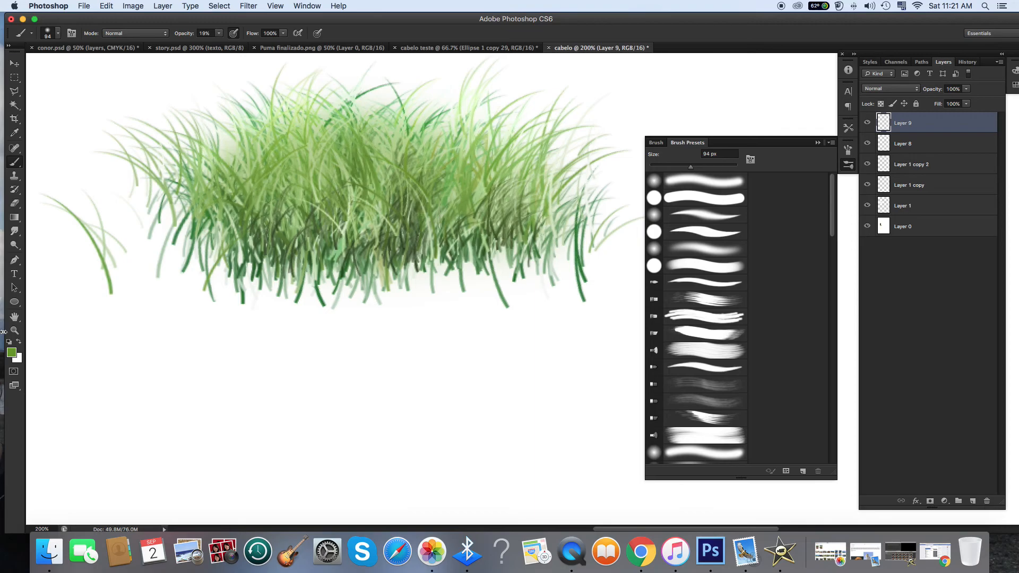
Step: Set the foreground colour to darker green 3c6205 and dab it into the clump's centre at 40 px and 26 px
{"action": "left_click", "coordinate": [11, 352]}
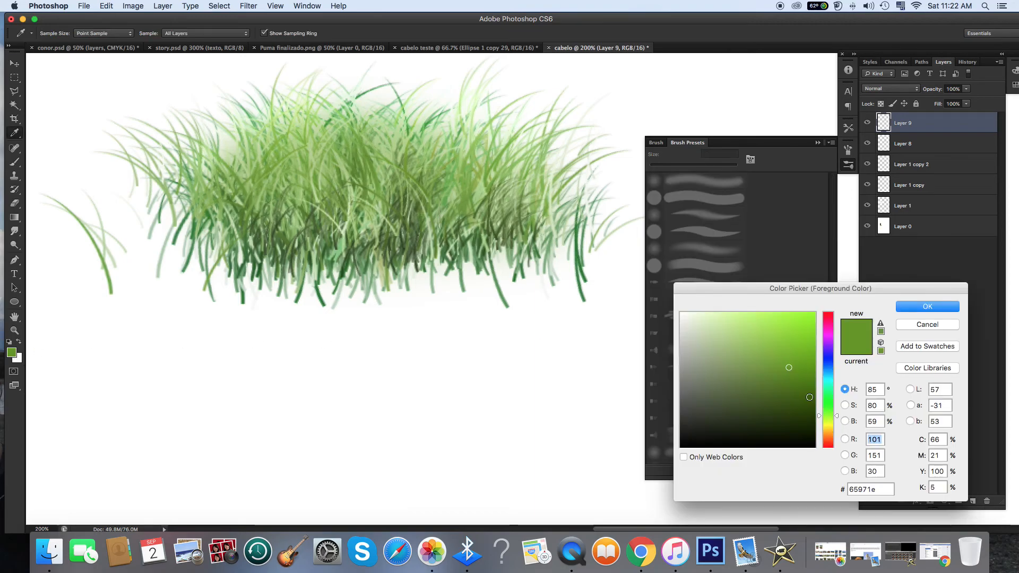
{"action": "left_click", "coordinate": [809, 396]}
{"action": "left_click", "coordinate": [909, 308]}
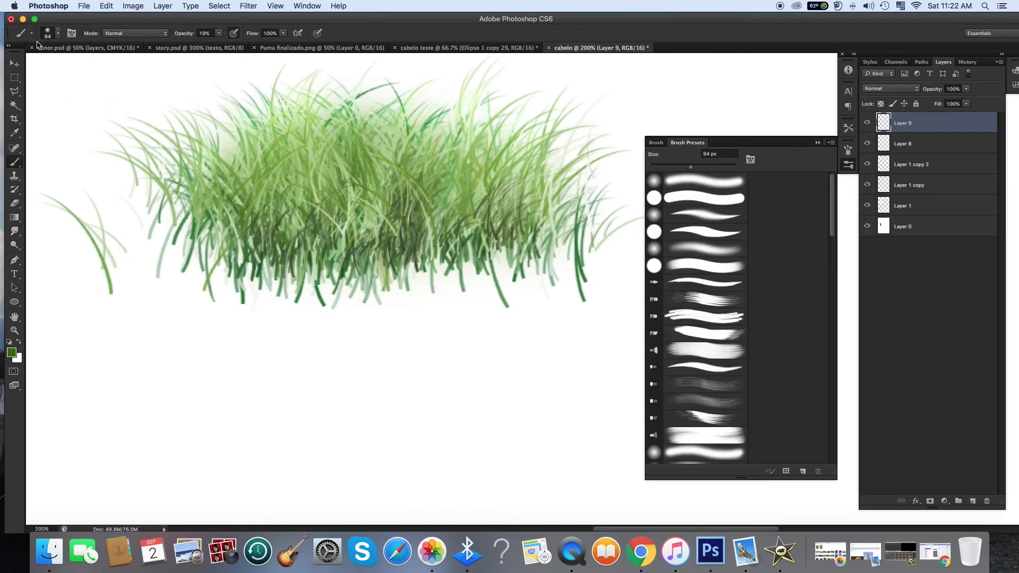
{"action": "left_click", "coordinate": [58, 33]}
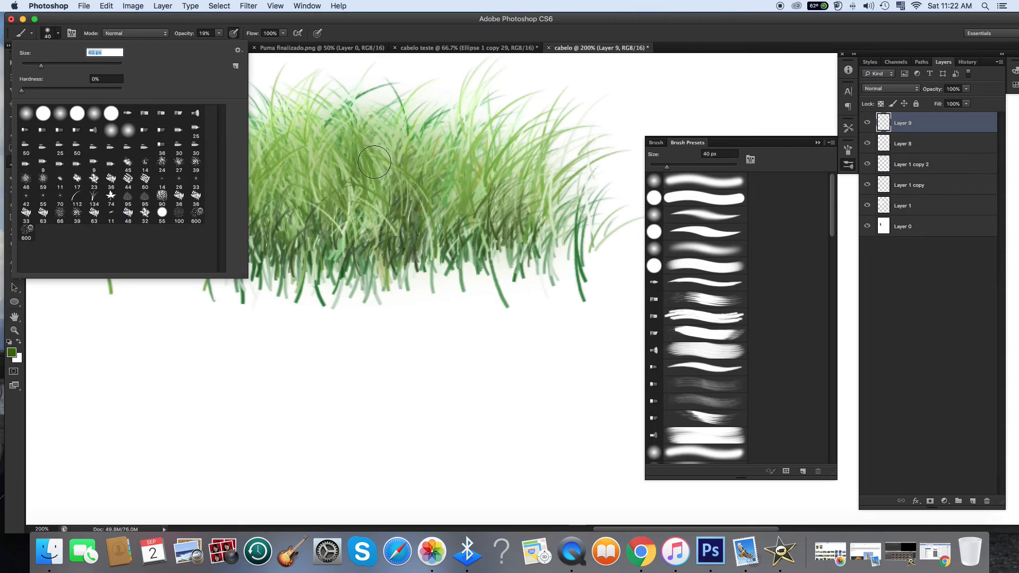
{"action": "left_click_drag", "start_coordinate": [372, 162], "coordinate": [379, 169]}
{"action": "left_click", "coordinate": [58, 33]}
{"action": "left_click_drag", "start_coordinate": [37, 65], "coordinate": [34, 65]}
{"action": "left_click", "coordinate": [378, 203]}
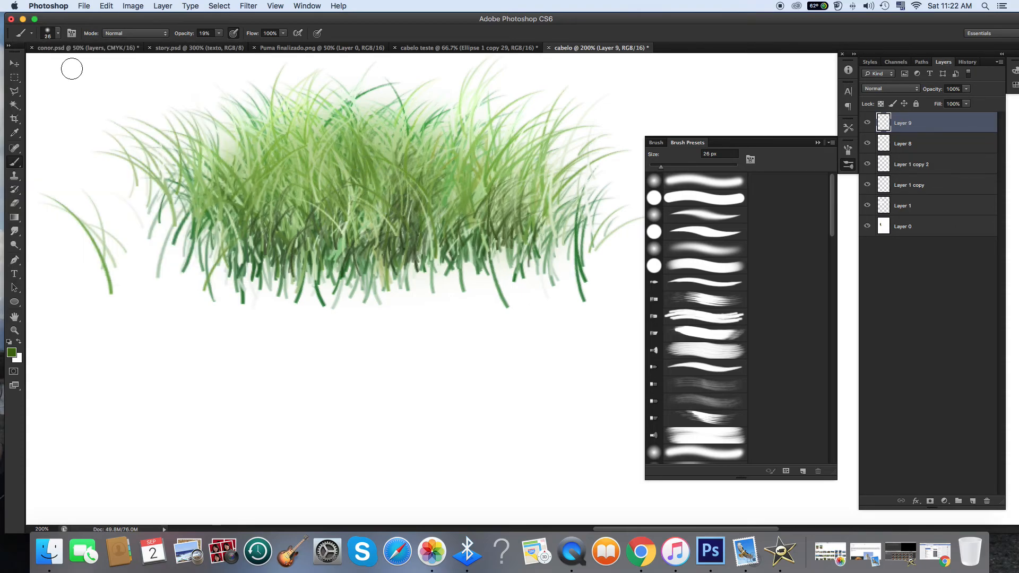
Step: Set the soft brush to 16 px and the foreground colour to dark green 233b02, and shade the clump's centre on Layer 9
{"action": "left_click", "coordinate": [58, 33]}
{"action": "left_click_drag", "start_coordinate": [27, 66], "coordinate": [29, 66]}
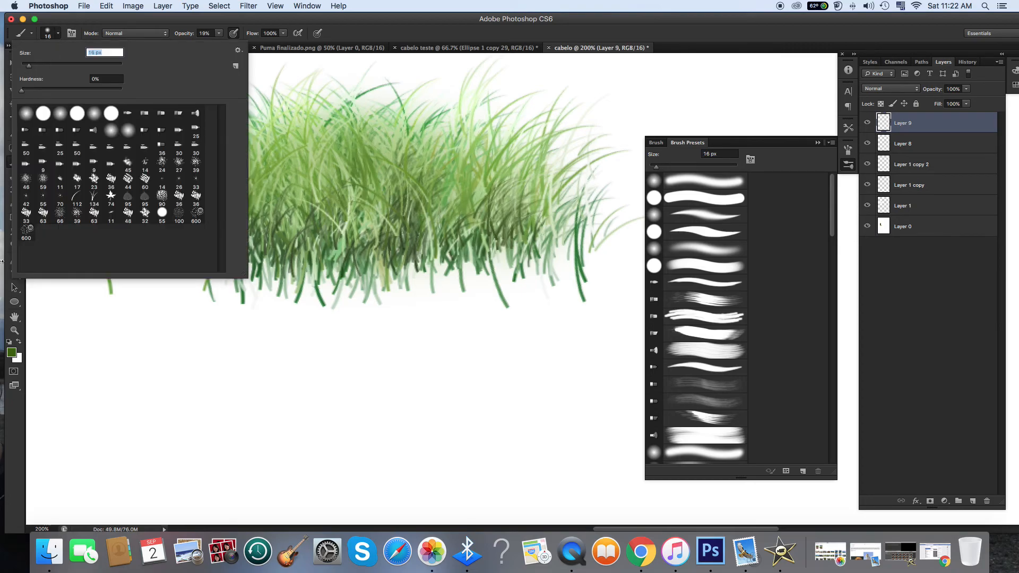
{"action": "left_click", "coordinate": [14, 364]}
{"action": "left_click", "coordinate": [11, 353]}
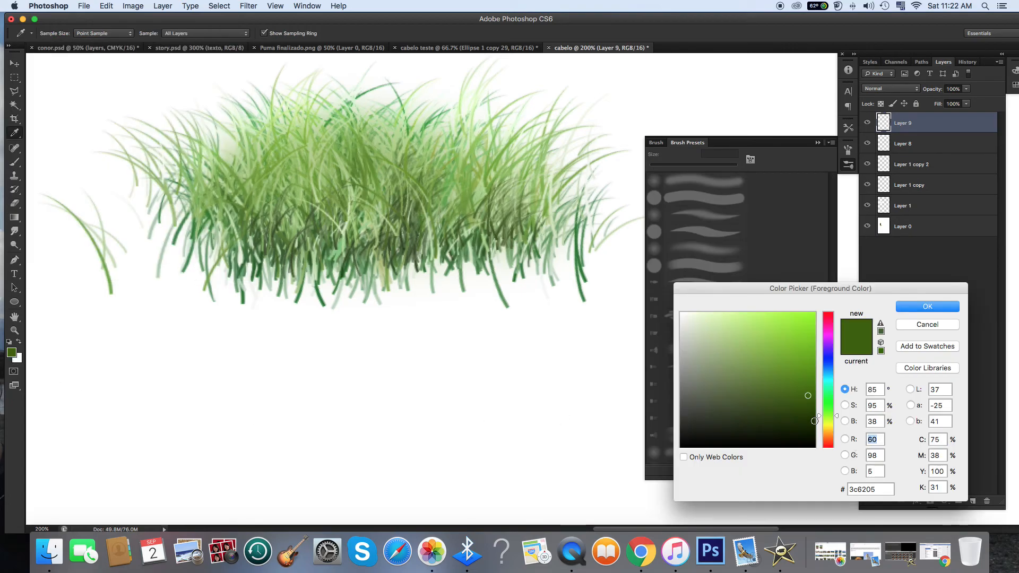
{"action": "left_click", "coordinate": [811, 417]}
{"action": "left_click", "coordinate": [909, 309]}
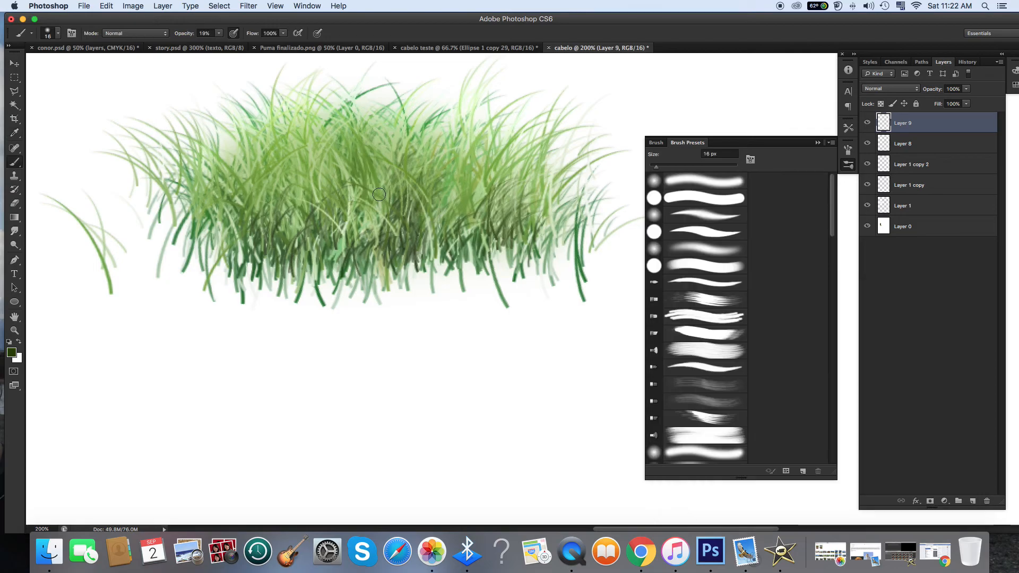
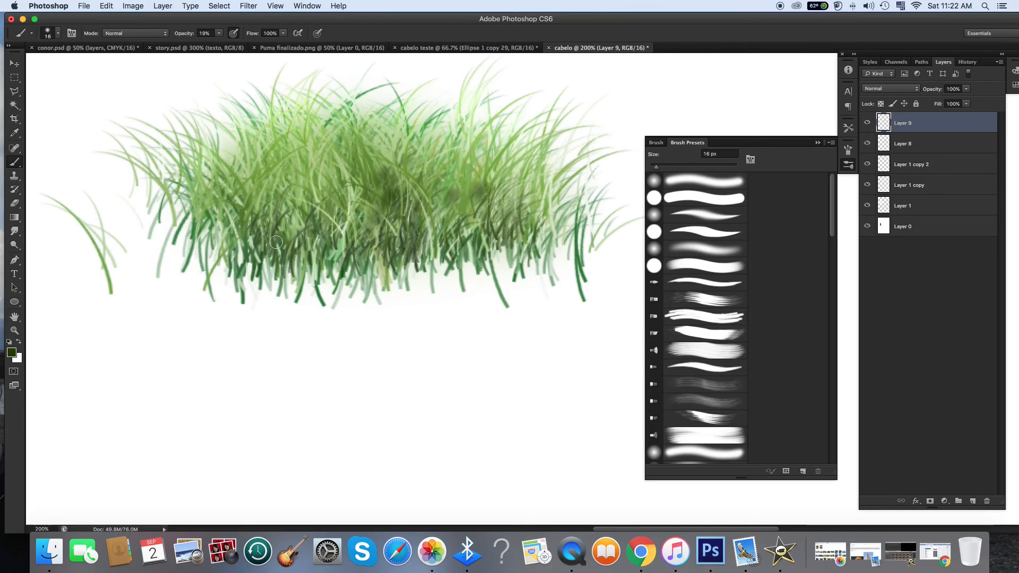
Step: Try to blend the dark patches in the grass with the Smudge tool at 50 px and 76% strength
{"action": "left_click", "coordinate": [14, 231]}
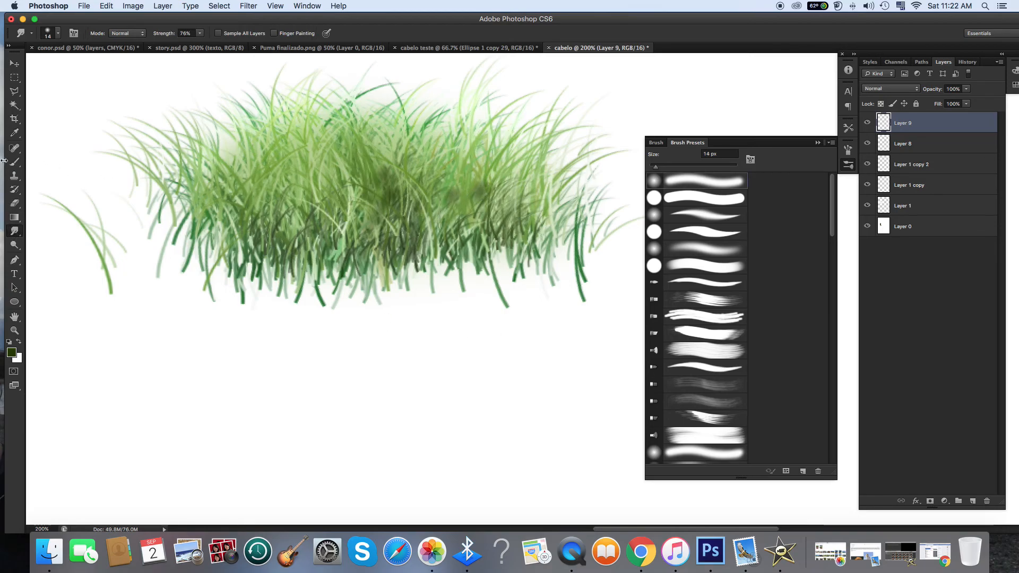
{"action": "left_click", "coordinate": [51, 35]}
{"action": "left_click_drag", "start_coordinate": [28, 65], "coordinate": [53, 66]}
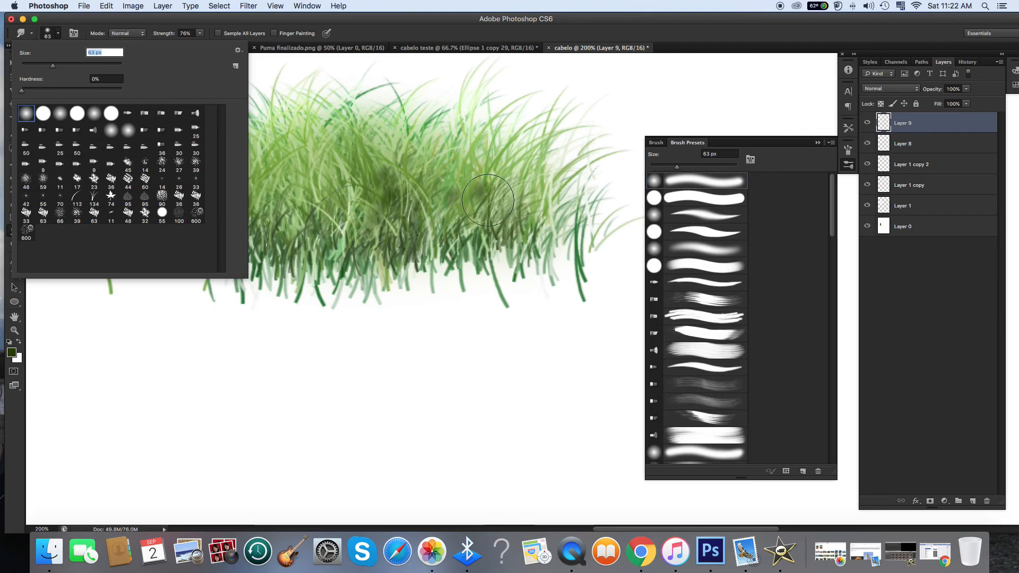
{"action": "left_click", "coordinate": [73, 65]}
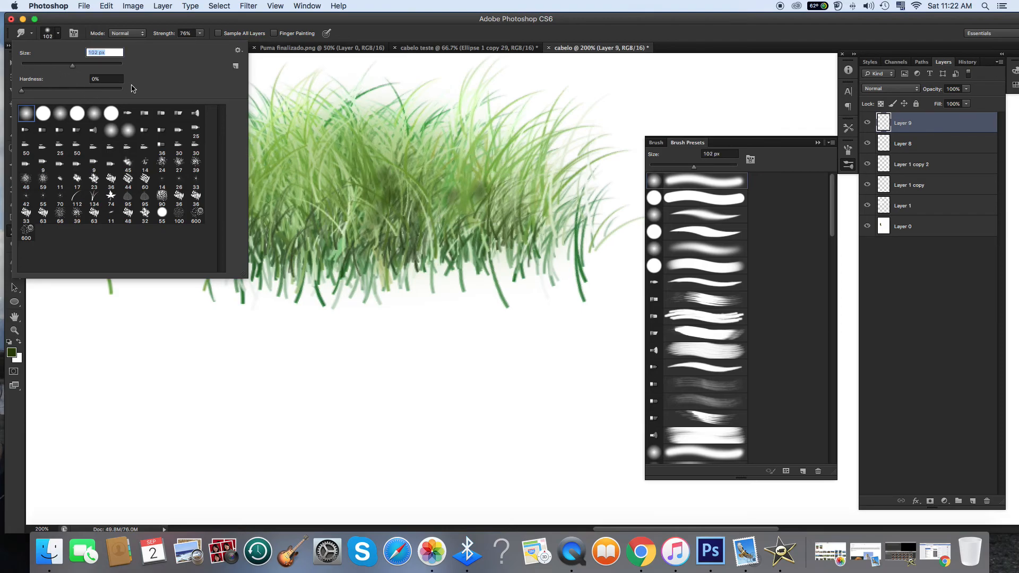
{"action": "key", "text": "Return"}
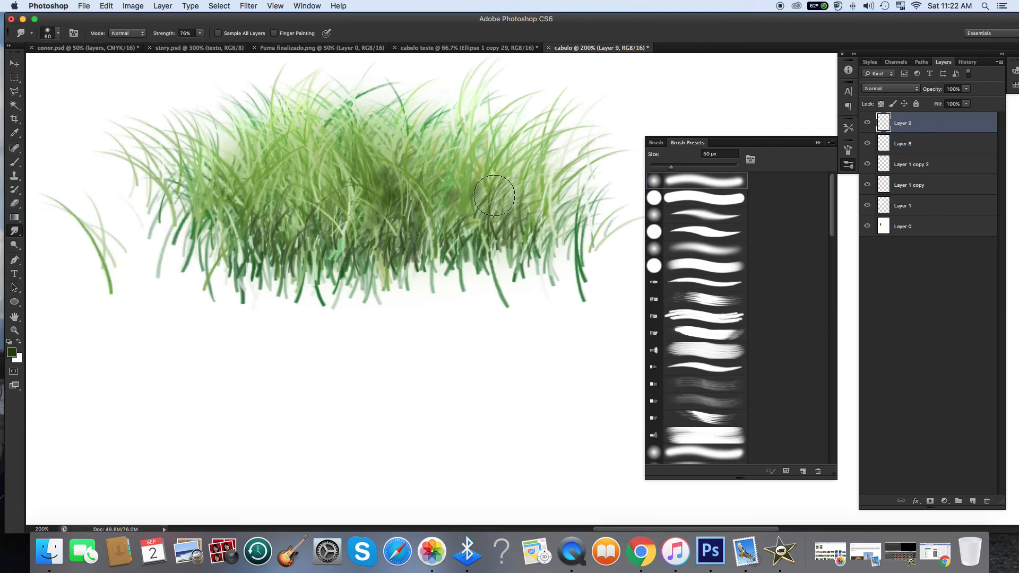
Step: Soften the dark green patches in the clump's centre with the Smudge tool at 19 px and 76% strength
{"action": "left_click", "coordinate": [48, 34]}
{"action": "left_click_drag", "start_coordinate": [46, 66], "coordinate": [38, 66]}
{"action": "left_click", "coordinate": [14, 330]}
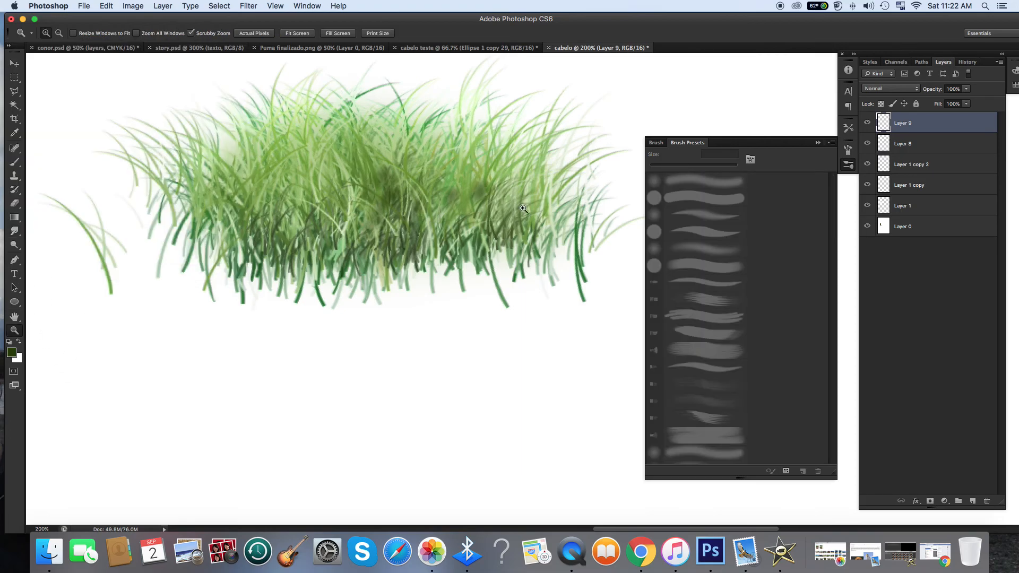
{"action": "left_click", "coordinate": [521, 206]}
{"action": "left_click", "coordinate": [530, 222]}
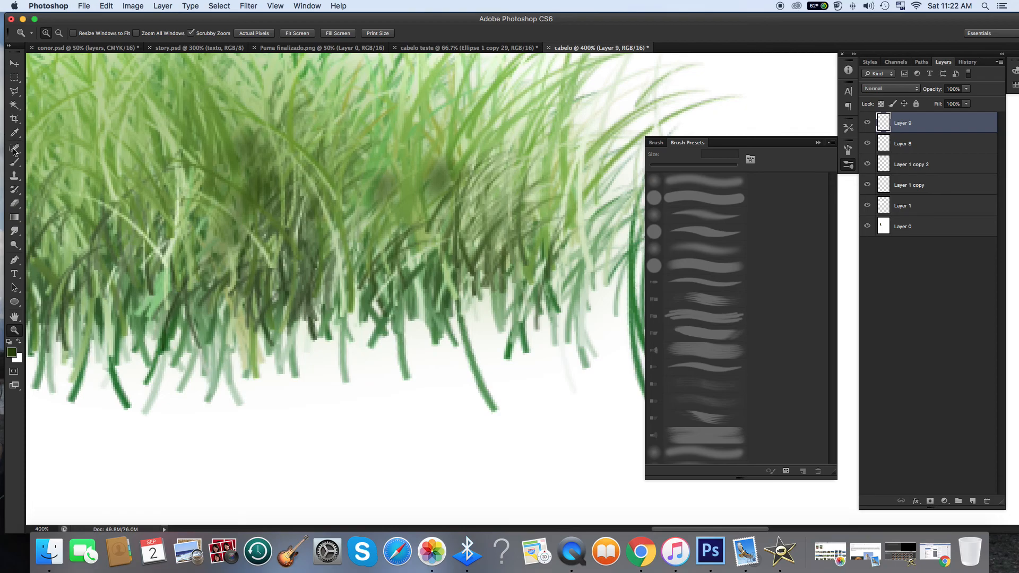
{"action": "left_click", "coordinate": [11, 230]}
{"action": "left_click", "coordinate": [48, 34]}
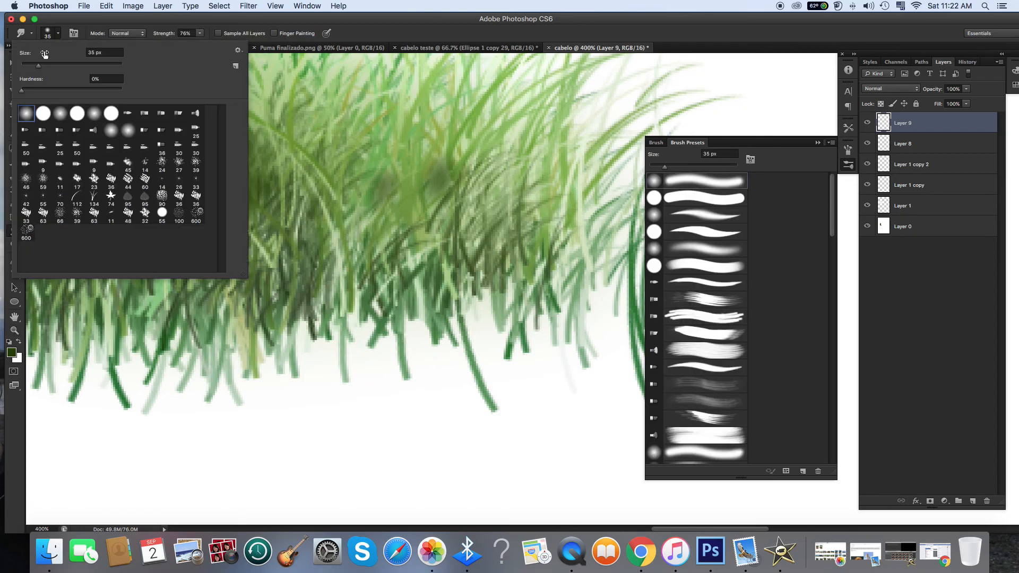
{"action": "left_click_drag", "start_coordinate": [35, 67], "coordinate": [30, 66]}
{"action": "left_click", "coordinate": [451, 191]}
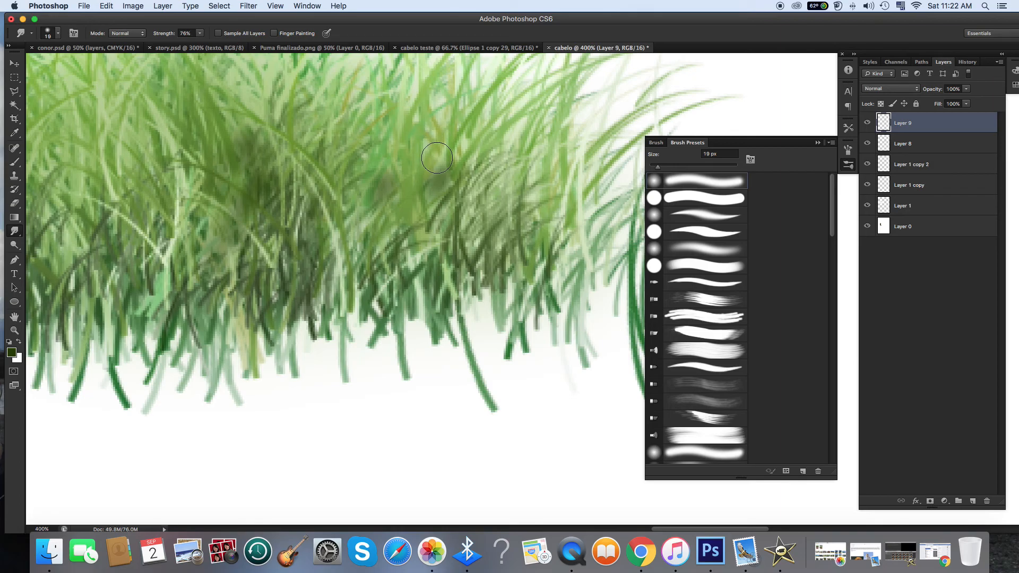
{"action": "mouse_move", "coordinate": [433, 193]}
{"action": "left_mouse_down"}
{"action": "mouse_move", "coordinate": [429, 147]}
{"action": "mouse_move", "coordinate": [440, 173]}
{"action": "mouse_move", "coordinate": [423, 158]}
{"action": "mouse_move", "coordinate": [465, 161]}
{"action": "mouse_move", "coordinate": [411, 158]}
{"action": "mouse_move", "coordinate": [426, 165]}
{"action": "mouse_move", "coordinate": [448, 134]}
{"action": "mouse_move", "coordinate": [419, 144]}
{"action": "mouse_move", "coordinate": [443, 134]}
{"action": "left_mouse_up"}
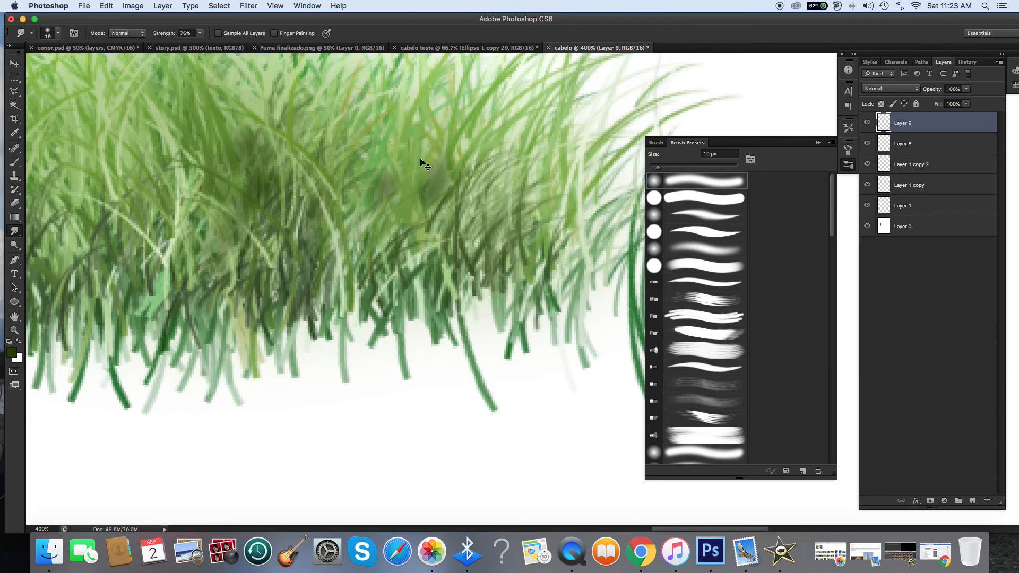
{"action": "left_click_drag", "start_coordinate": [385, 169], "coordinate": [351, 173]}
{"action": "key", "text": "super+minus"}
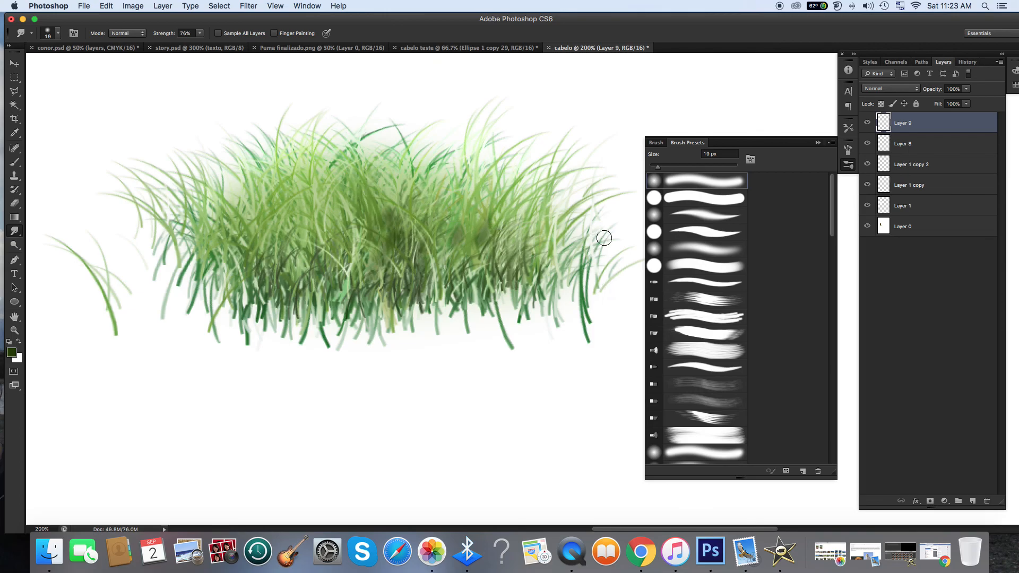
Step: Compare the Multiply and Overlay blending modes on Layer 9 and apply Multiply
{"action": "left_click", "coordinate": [902, 90]}
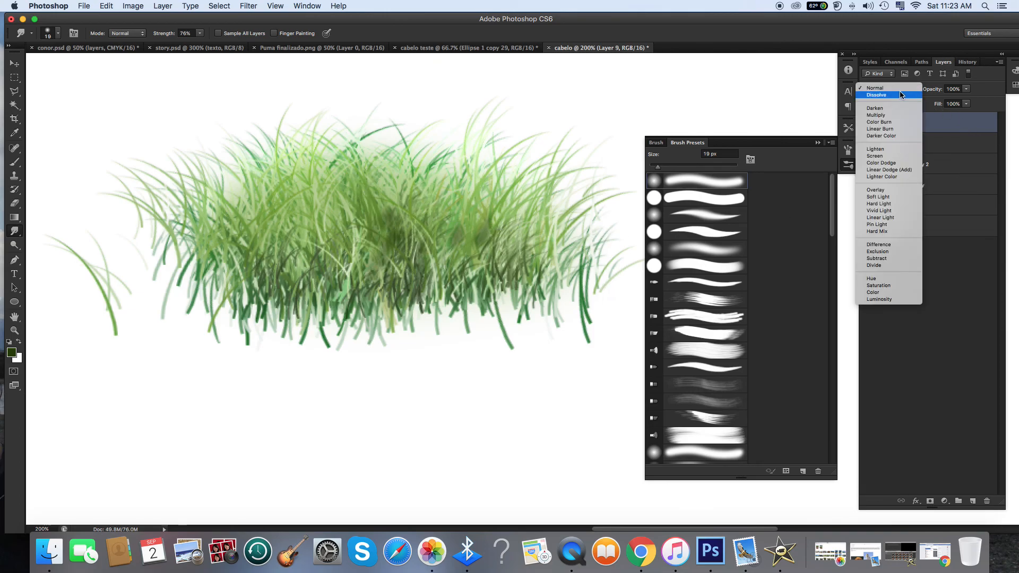
{"action": "left_click", "coordinate": [880, 119]}
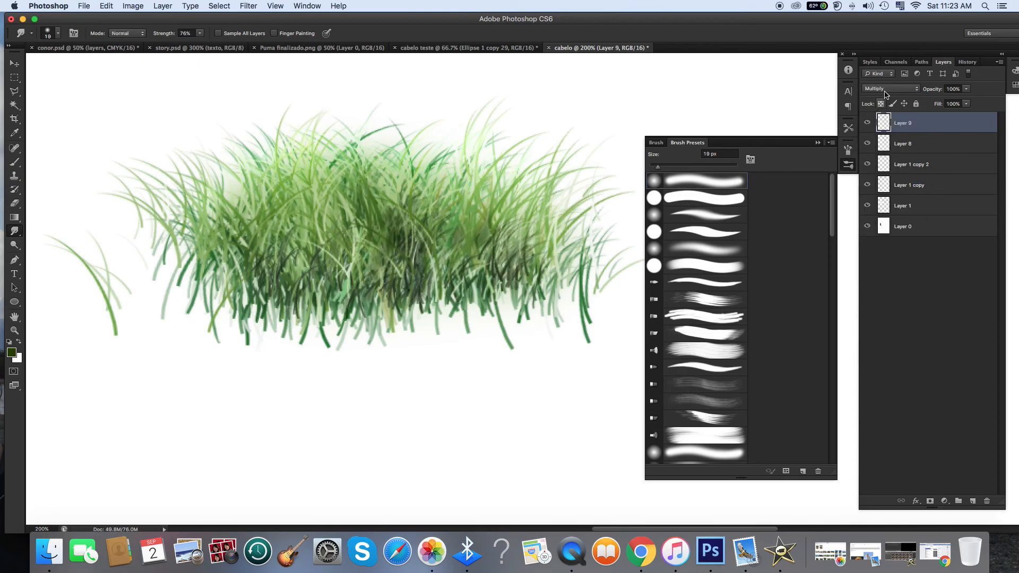
{"action": "left_click", "coordinate": [885, 94]}
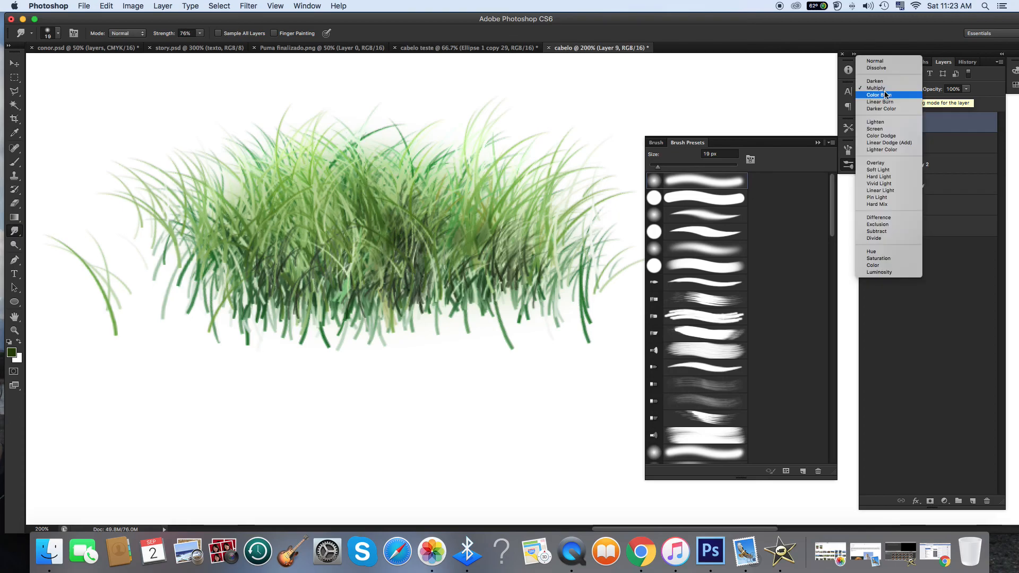
{"action": "left_click", "coordinate": [876, 163]}
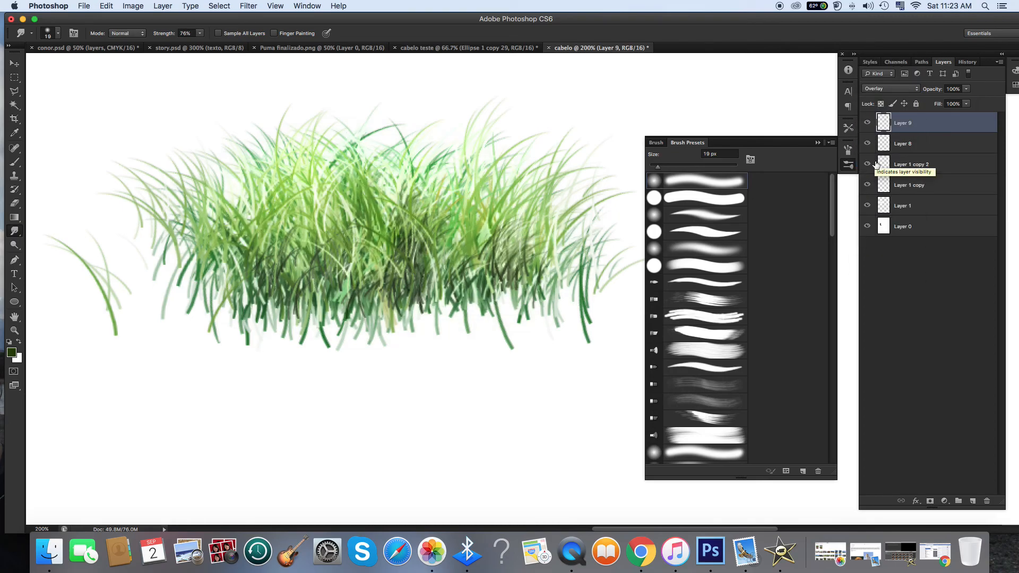
{"action": "left_click", "coordinate": [898, 88]}
{"action": "scroll", "coordinate": [871, 35], "scroll_direction": "up", "scroll_amount": 3}
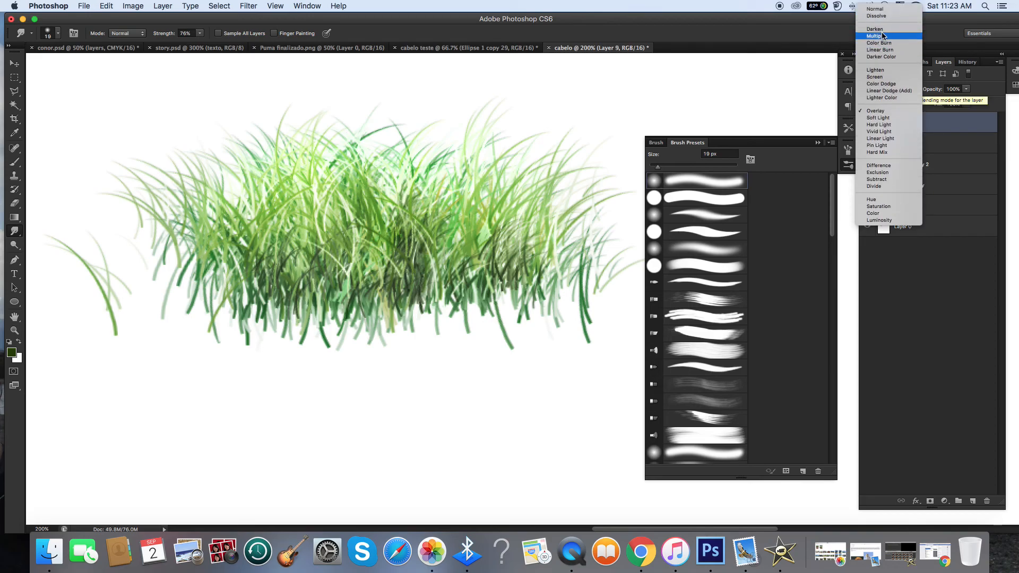
{"action": "left_click", "coordinate": [884, 36]}
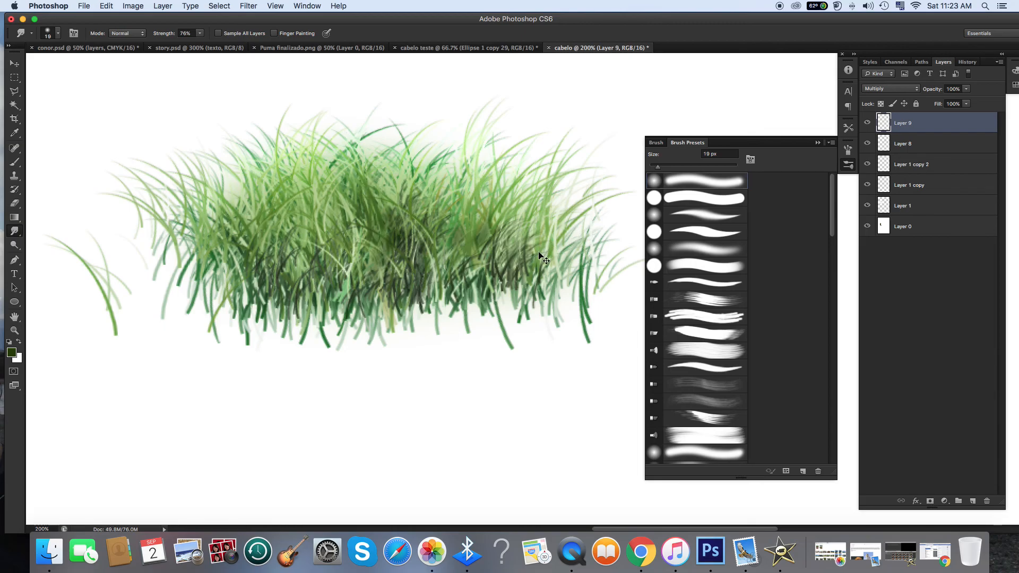
Step: Check the content of Layer 8 by toggling its visibility, and add a new layer directly above Layer 1 copy 2
{"action": "scroll", "coordinate": [538, 257], "scroll_direction": "down", "scroll_amount": 2}
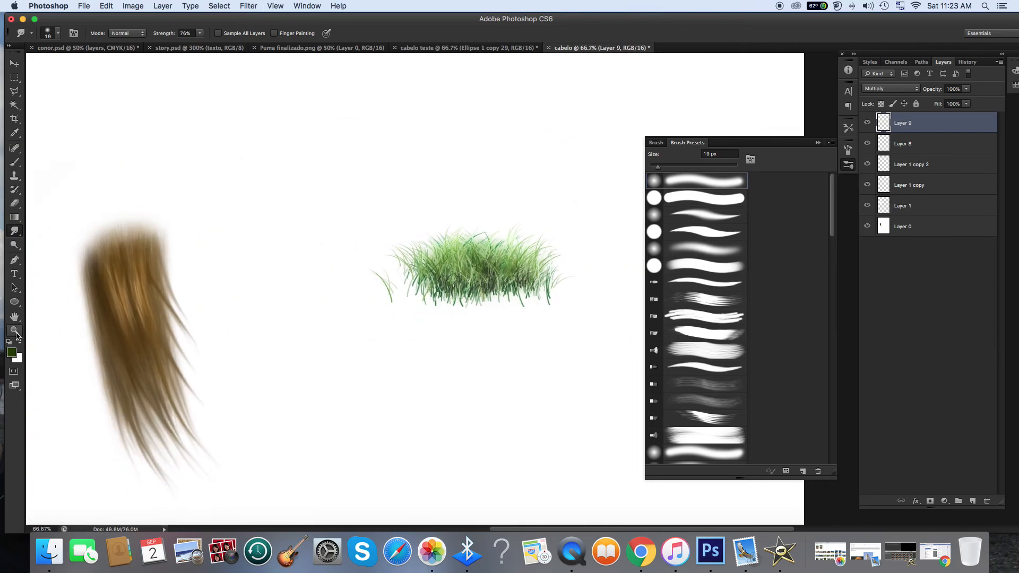
{"action": "left_click", "coordinate": [15, 330]}
{"action": "left_click_drag", "start_coordinate": [500, 274], "coordinate": [620, 291]}
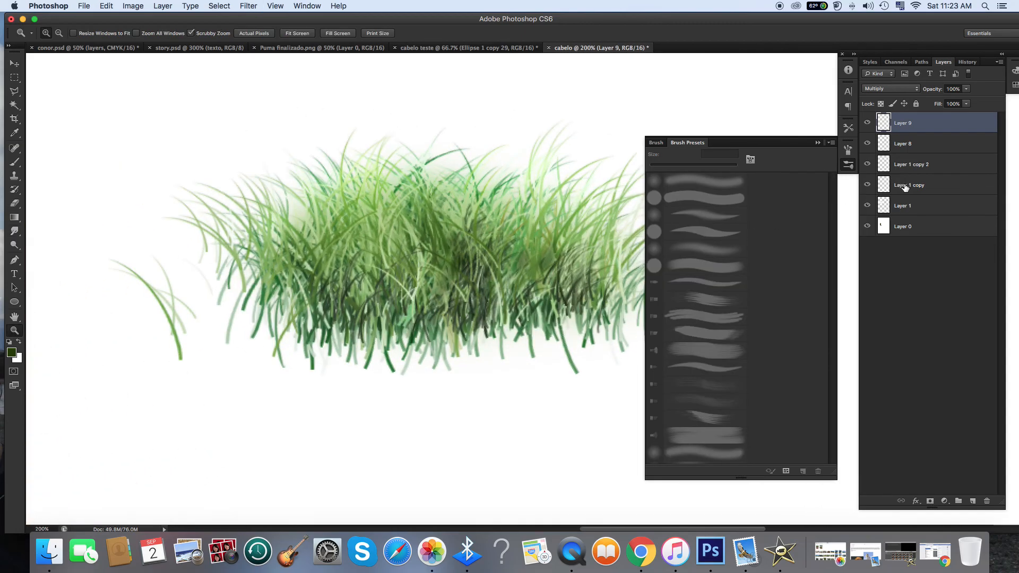
{"action": "left_click", "coordinate": [869, 143]}
{"action": "left_click", "coordinate": [869, 144]}
{"action": "left_click", "coordinate": [869, 144]}
{"action": "left_click", "coordinate": [870, 144]}
{"action": "left_click", "coordinate": [908, 148]}
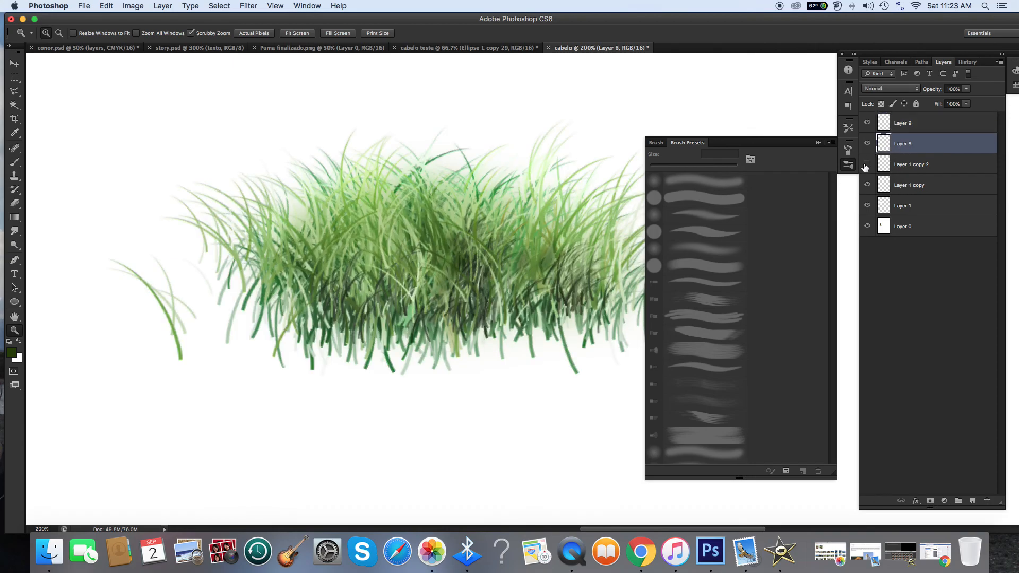
{"action": "left_click", "coordinate": [908, 167]}
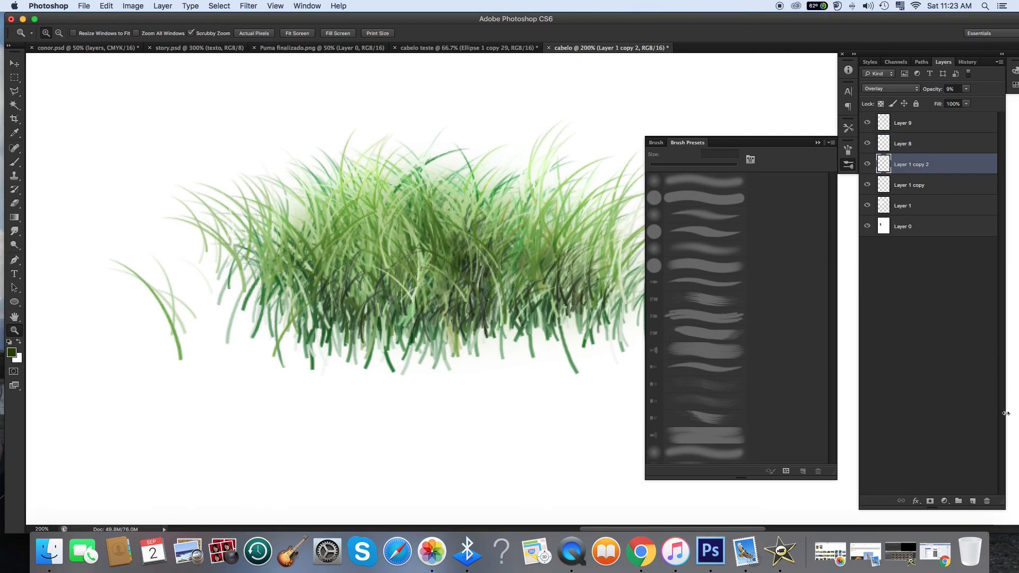
{"action": "left_click", "coordinate": [972, 501]}
Step: Rename Layer 8 as grama, and check the content of grama and Layer 9 by toggling their visibility
{"action": "double_click", "coordinate": [902, 144]}
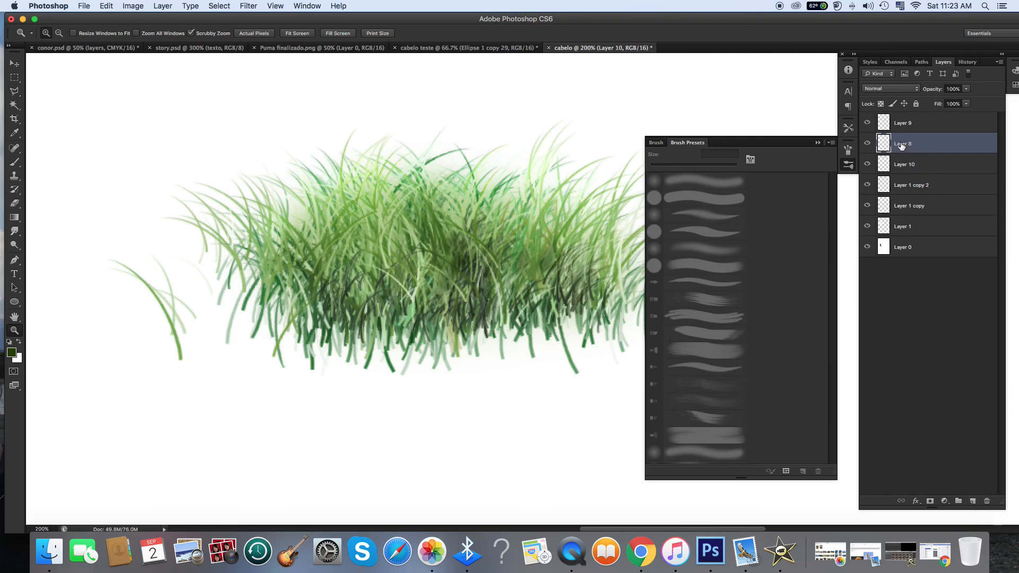
{"action": "type", "text": "grama"}
{"action": "key", "text": "Return"}
{"action": "left_click", "coordinate": [869, 145]}
{"action": "left_click", "coordinate": [869, 145]}
{"action": "left_click", "coordinate": [869, 145]}
{"action": "left_click", "coordinate": [870, 144]}
{"action": "left_click", "coordinate": [867, 123]}
{"action": "left_click", "coordinate": [867, 123]}
Step: Rename the new empty layer beneath grama as chão
{"action": "double_click", "coordinate": [902, 163]}
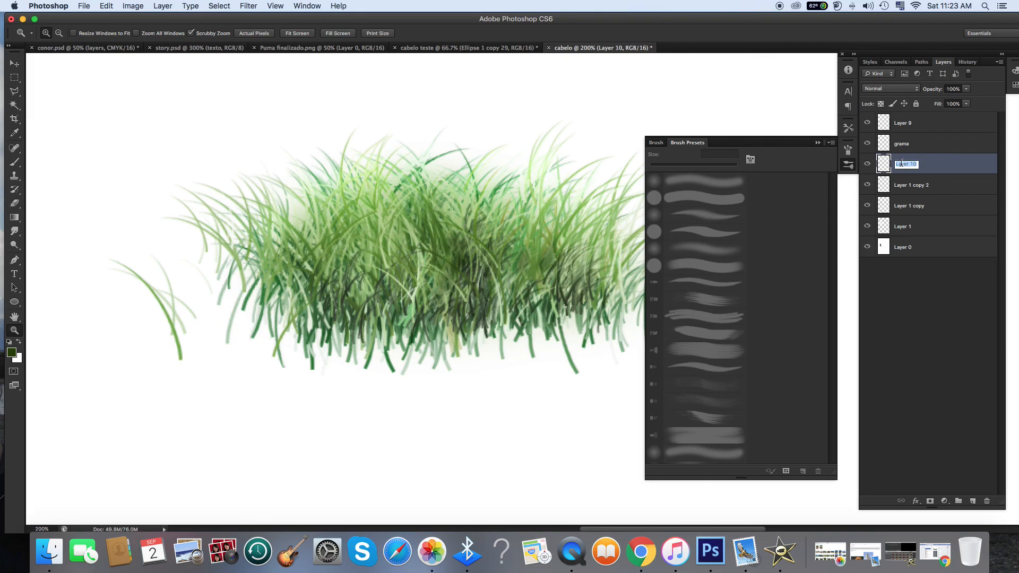
{"action": "type", "text": "chão"}
{"action": "key", "text": "Return"}
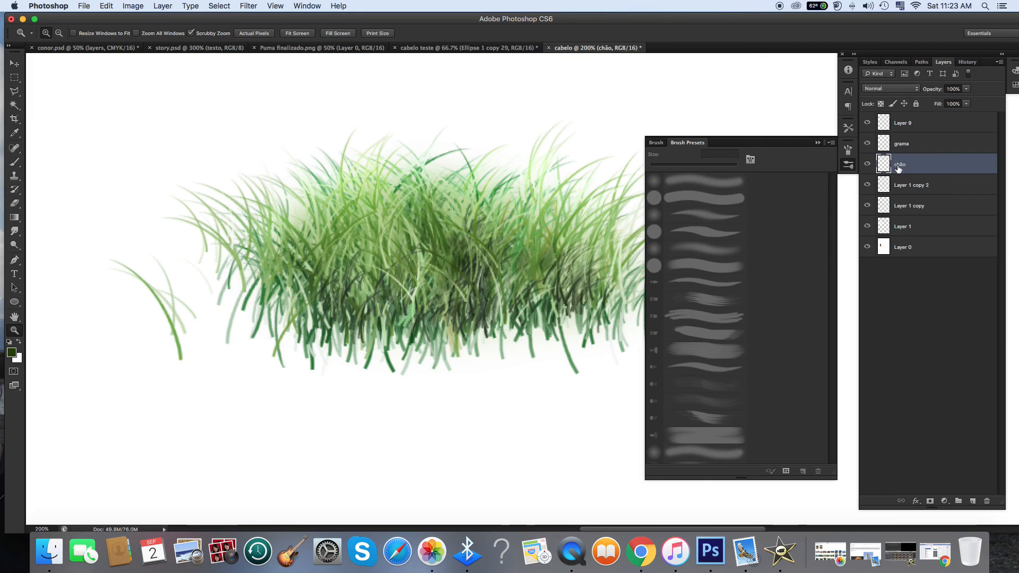
Step: Set the foreground colour to brown 6a3e05 for the ground under the grass
{"action": "scroll", "coordinate": [266, 354], "scroll_direction": "right", "scroll_amount": 5}
{"action": "scroll", "coordinate": [368, 354], "scroll_direction": "left", "scroll_amount": 2}
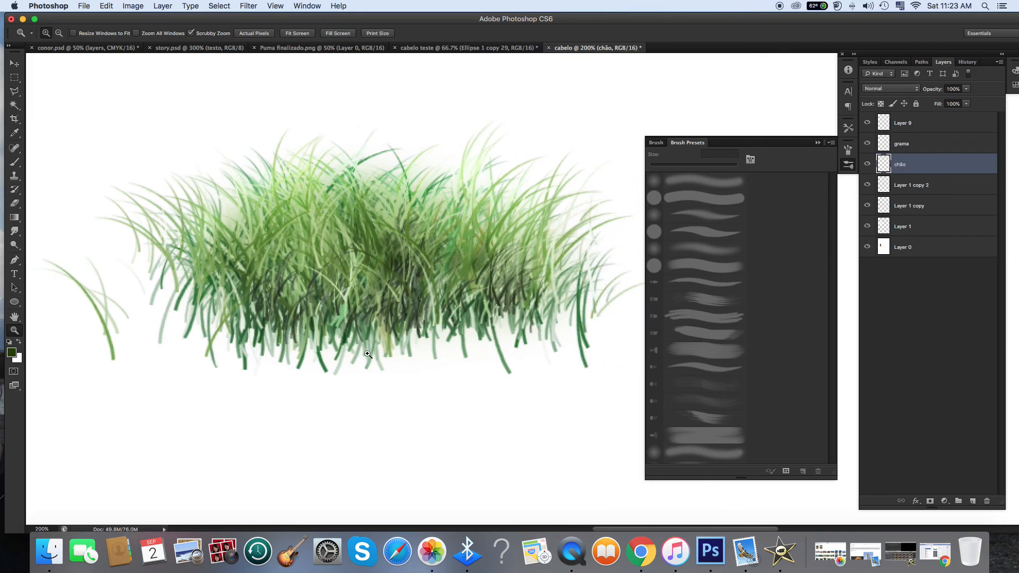
{"action": "left_click", "coordinate": [11, 352]}
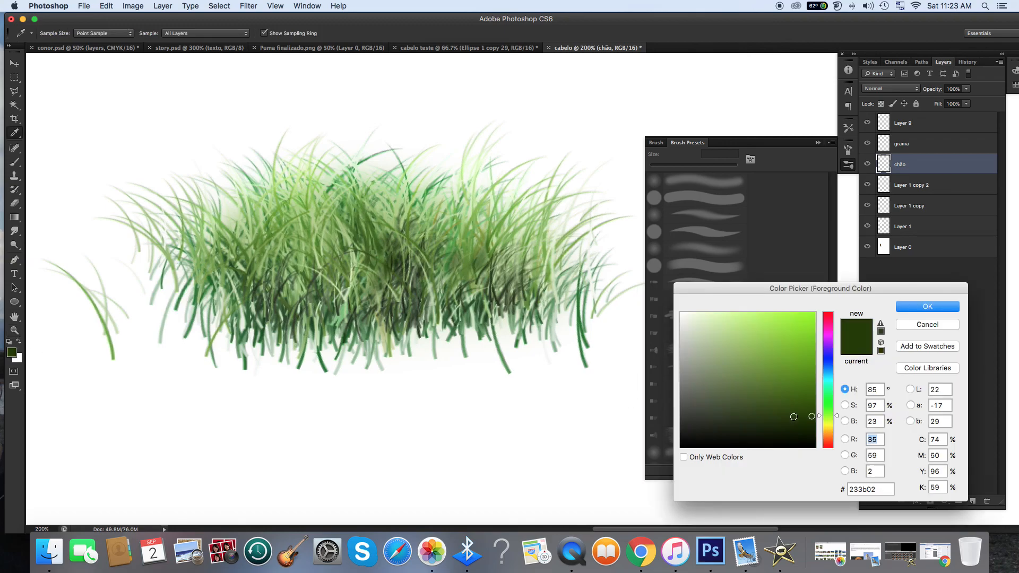
{"action": "left_click_drag", "start_coordinate": [820, 423], "coordinate": [821, 435]}
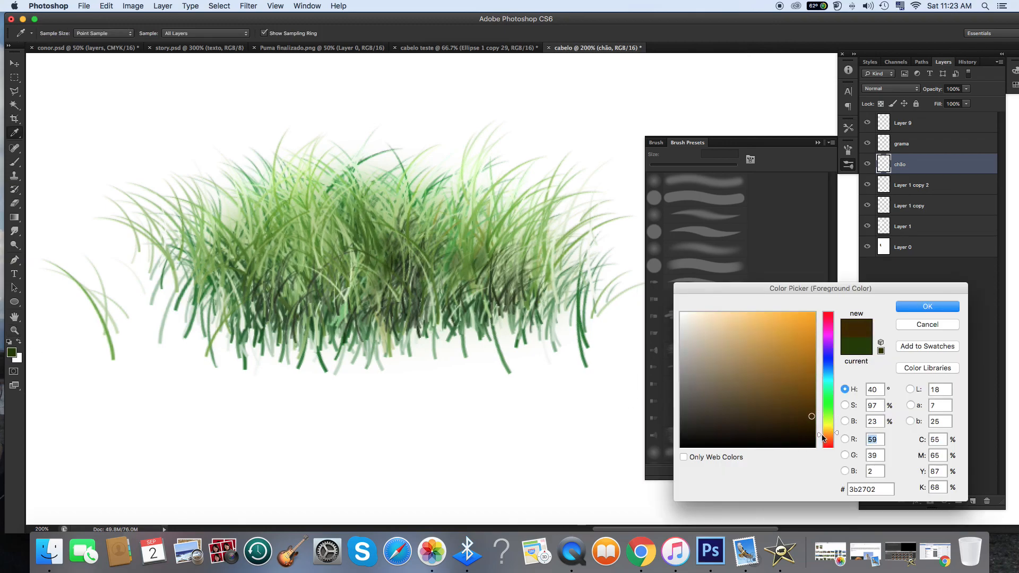
{"action": "left_click", "coordinate": [809, 391]}
{"action": "left_click", "coordinate": [928, 308]}
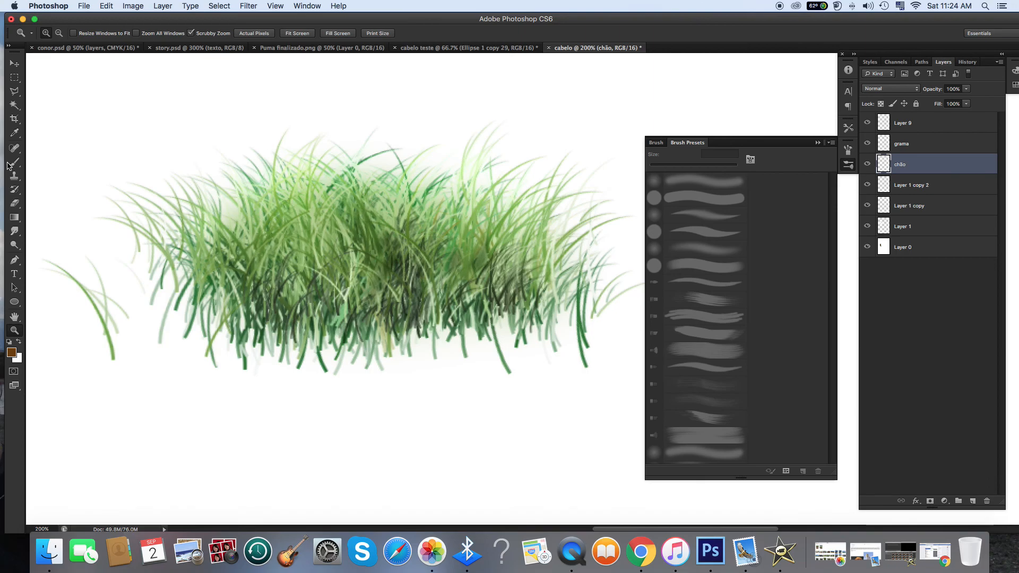
Step: Paint a soft brown patch of ground under the grass on the chão layer with a 100 px brush at 19% opacity
{"action": "left_click", "coordinate": [12, 163]}
{"action": "left_click", "coordinate": [56, 34]}
{"action": "left_click", "coordinate": [61, 65]}
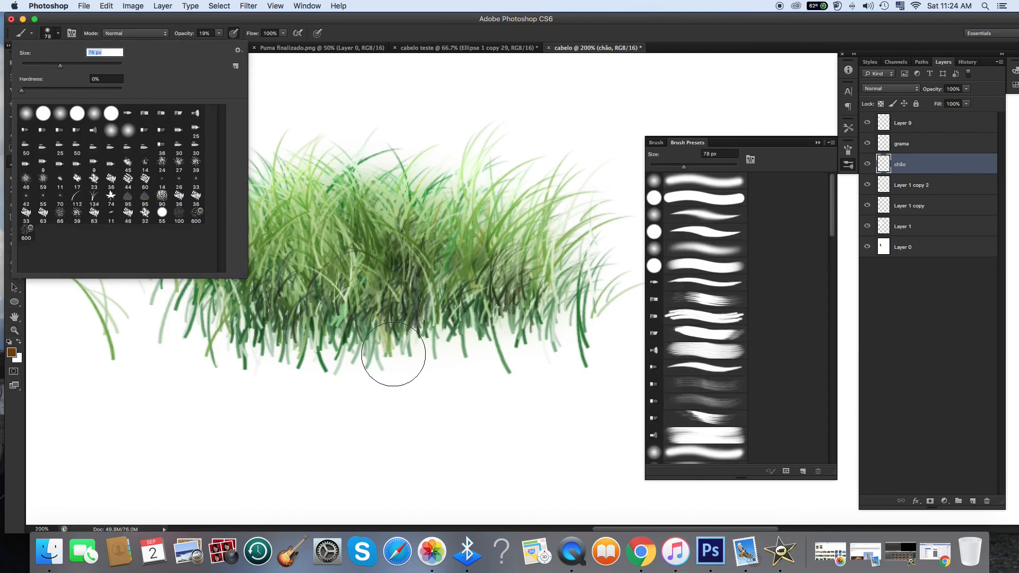
{"action": "left_click", "coordinate": [82, 65]}
{"action": "left_click", "coordinate": [68, 65]}
{"action": "mouse_move", "coordinate": [523, 341]}
{"action": "left_mouse_down"}
{"action": "mouse_move", "coordinate": [230, 336]}
{"action": "mouse_move", "coordinate": [541, 339]}
{"action": "mouse_move", "coordinate": [300, 354]}
{"action": "mouse_move", "coordinate": [486, 339]}
{"action": "mouse_move", "coordinate": [211, 326]}
{"action": "mouse_move", "coordinate": [565, 312]}
{"action": "mouse_move", "coordinate": [502, 326]}
{"action": "mouse_move", "coordinate": [187, 336]}
{"action": "mouse_move", "coordinate": [352, 350]}
{"action": "mouse_move", "coordinate": [538, 327]}
{"action": "mouse_move", "coordinate": [482, 350]}
{"action": "mouse_move", "coordinate": [106, 374]}
{"action": "mouse_move", "coordinate": [511, 387]}
{"action": "left_mouse_up"}
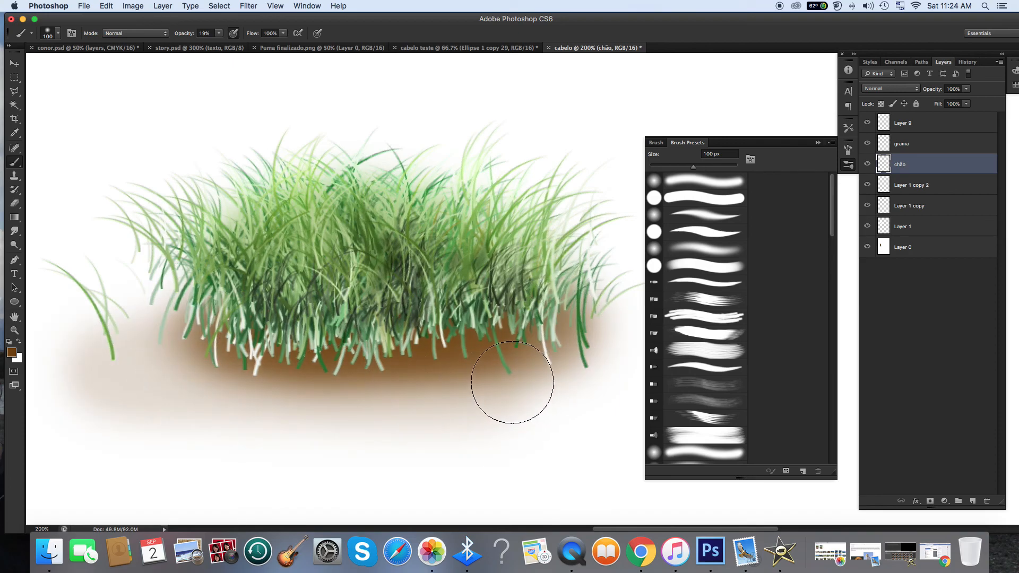
{"action": "key", "text": "super+minus"}
{"action": "mouse_move", "coordinate": [518, 304]}
{"action": "left_mouse_down"}
{"action": "mouse_move", "coordinate": [385, 324]}
{"action": "mouse_move", "coordinate": [608, 314]}
{"action": "mouse_move", "coordinate": [338, 335]}
{"action": "mouse_move", "coordinate": [603, 340]}
{"action": "mouse_move", "coordinate": [333, 337]}
{"action": "mouse_move", "coordinate": [556, 329]}
{"action": "mouse_move", "coordinate": [355, 338]}
{"action": "mouse_move", "coordinate": [587, 339]}
{"action": "mouse_move", "coordinate": [356, 344]}
{"action": "mouse_move", "coordinate": [564, 337]}
{"action": "mouse_move", "coordinate": [343, 331]}
{"action": "mouse_move", "coordinate": [590, 324]}
{"action": "mouse_move", "coordinate": [436, 319]}
{"action": "mouse_move", "coordinate": [304, 334]}
{"action": "mouse_move", "coordinate": [453, 352]}
{"action": "mouse_move", "coordinate": [573, 351]}
{"action": "mouse_move", "coordinate": [335, 341]}
{"action": "mouse_move", "coordinate": [543, 322]}
{"action": "mouse_move", "coordinate": [364, 325]}
{"action": "left_mouse_up"}
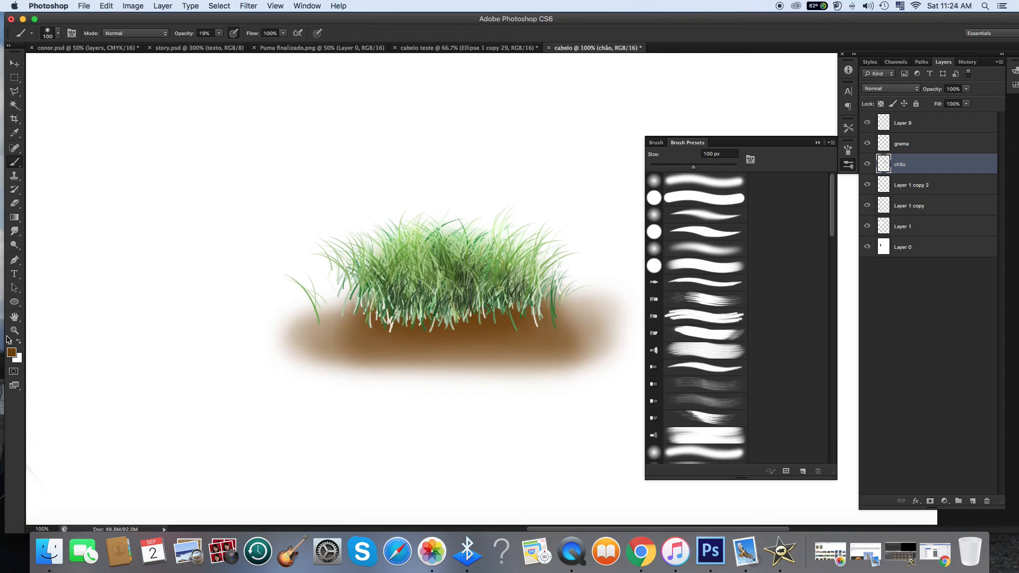
Step: Set the foreground colour to a darker shade of the ground's brown
{"action": "left_click", "coordinate": [12, 351]}
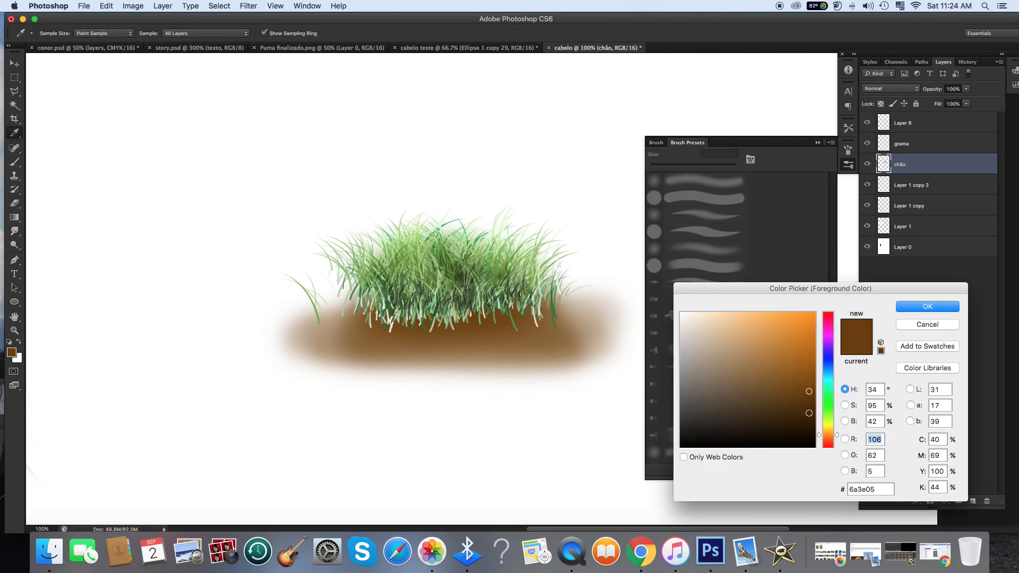
{"action": "left_click", "coordinate": [810, 415]}
{"action": "left_click", "coordinate": [909, 311]}
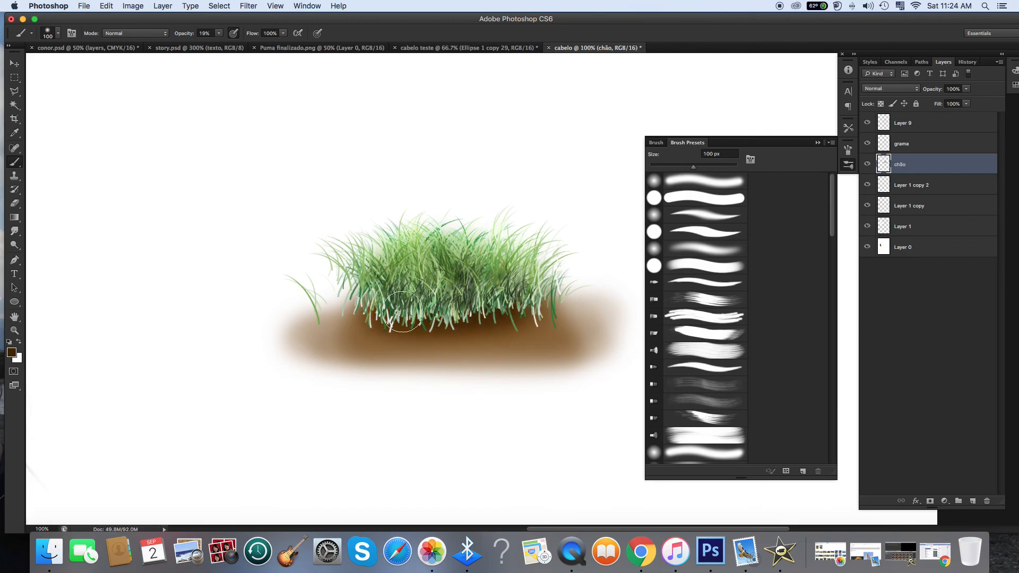
Step: Check the grass against the brown ground by toggling the visibility of the grama layer
{"action": "left_click", "coordinate": [866, 144]}
{"action": "left_click", "coordinate": [866, 144]}
{"action": "left_click", "coordinate": [866, 144]}
{"action": "left_click", "coordinate": [866, 144]}
Step: Erase the pale lower tips of the grass blades on the grama layer with a soft 65 px eraser at 0% hardness
{"action": "left_click", "coordinate": [911, 145]}
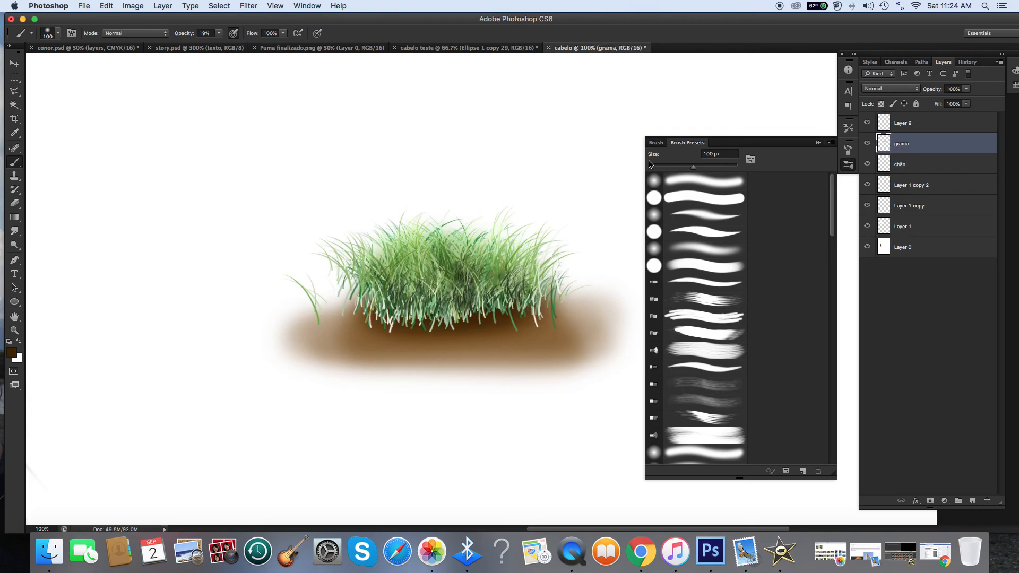
{"action": "left_click", "coordinate": [14, 203]}
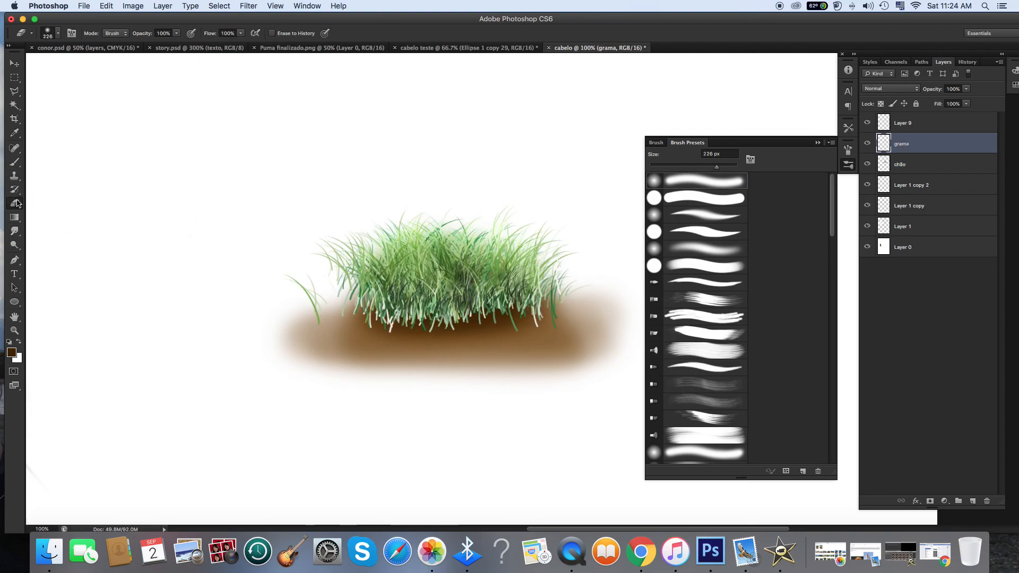
{"action": "left_click", "coordinate": [58, 34]}
{"action": "left_click", "coordinate": [53, 65]}
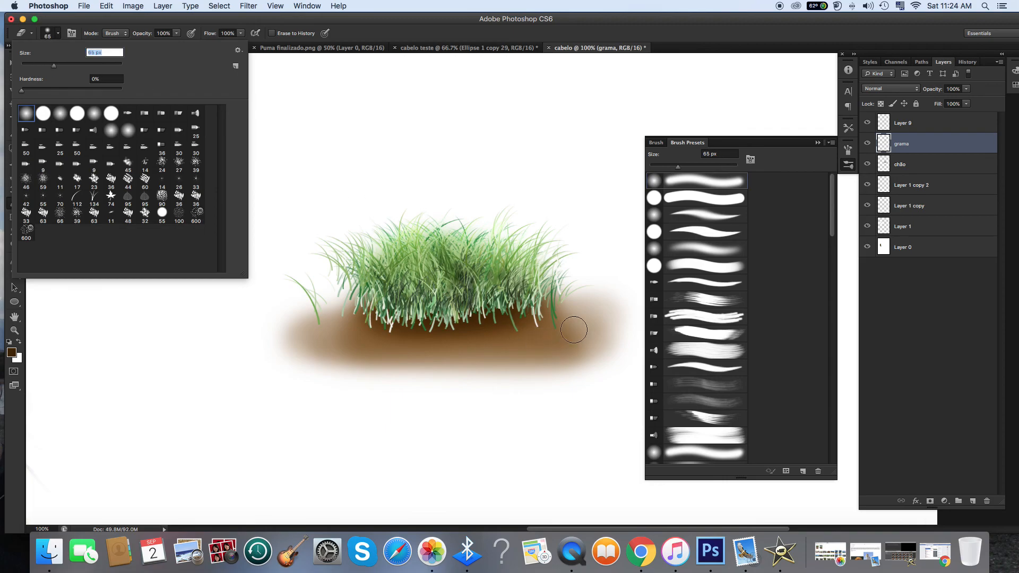
{"action": "left_click_drag", "start_coordinate": [570, 330], "coordinate": [492, 340]}
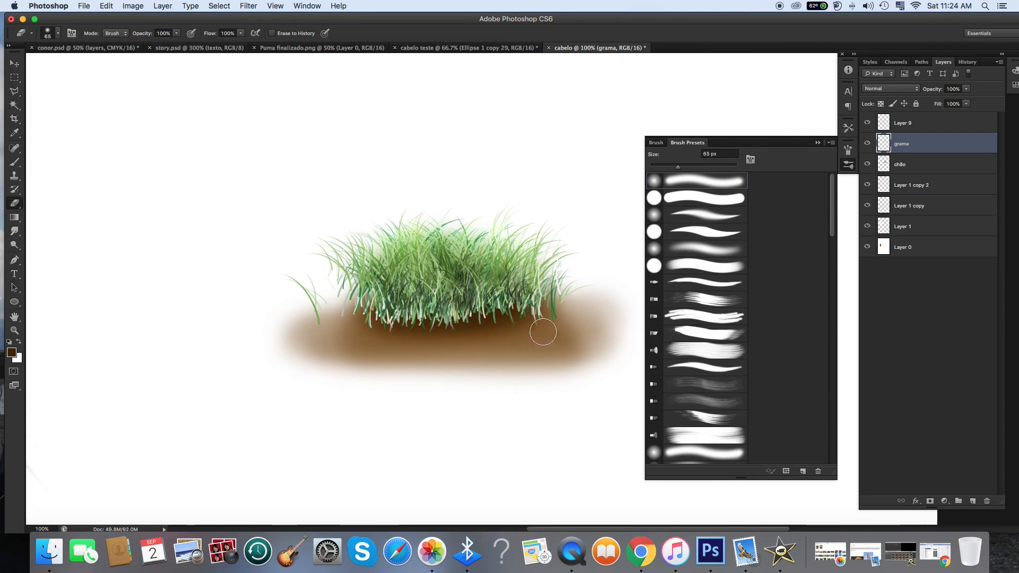
{"action": "mouse_move", "coordinate": [496, 335]}
{"action": "left_mouse_down"}
{"action": "mouse_move", "coordinate": [355, 334]}
{"action": "mouse_move", "coordinate": [505, 339]}
{"action": "left_mouse_up"}
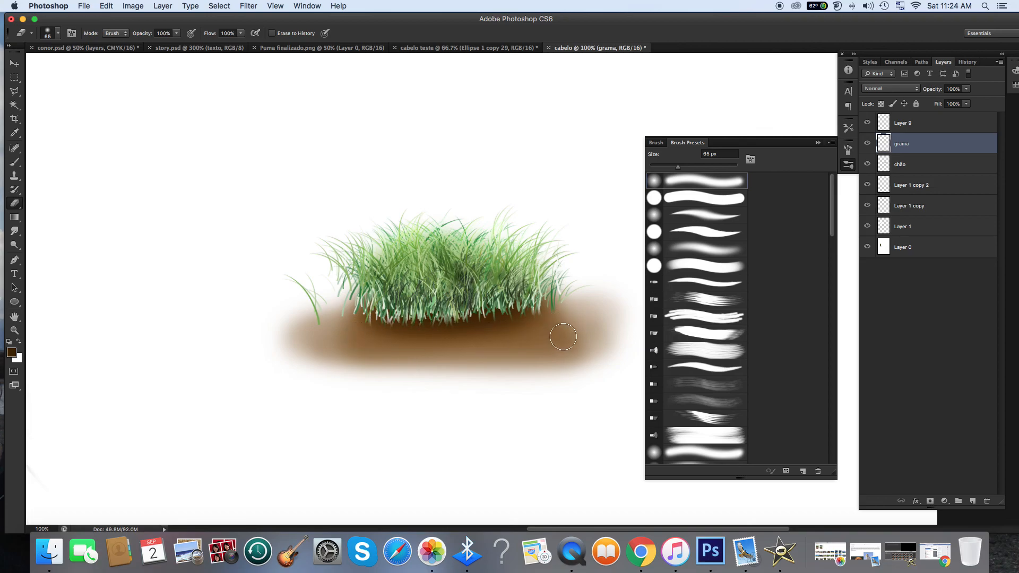
Step: Examine the finished grass patch together with the brown hair lock at 66.67% zoom, and switch back to the Brush tool
{"action": "scroll", "coordinate": [266, 346], "scroll_direction": "right", "scroll_amount": 5}
{"action": "scroll", "coordinate": [268, 346], "scroll_direction": "left", "scroll_amount": 4}
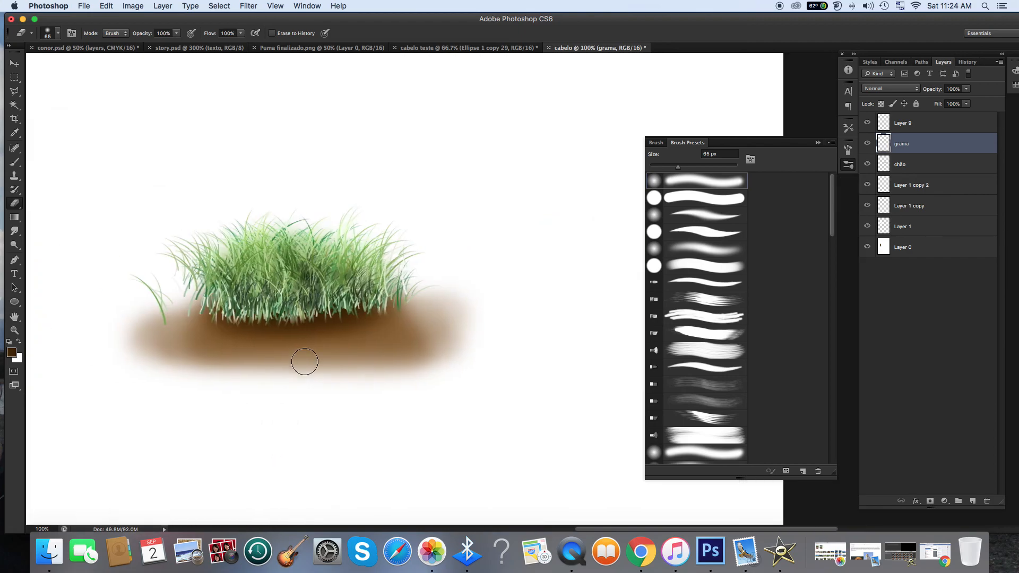
{"action": "key", "text": "super+minus"}
{"action": "scroll", "coordinate": [260, 359], "scroll_direction": "left", "scroll_amount": 3}
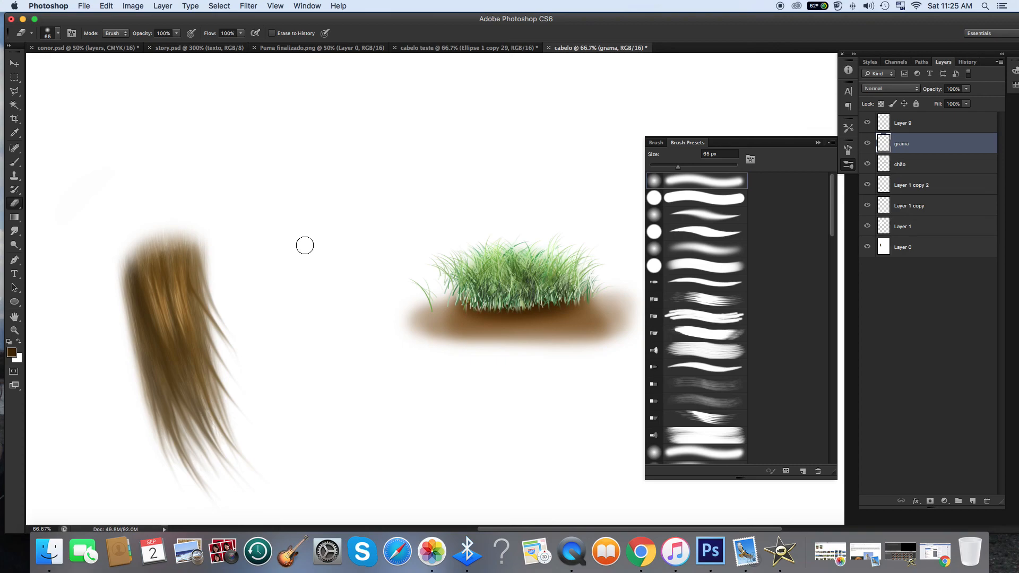
{"action": "scroll", "coordinate": [294, 308], "scroll_direction": "left", "scroll_amount": 2}
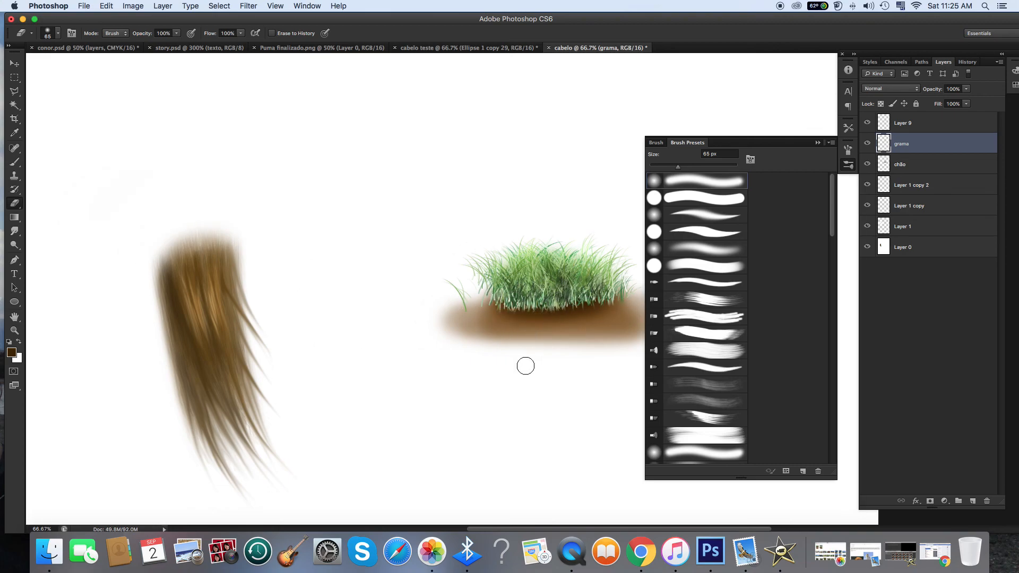
{"action": "scroll", "coordinate": [526, 366], "scroll_direction": "left", "scroll_amount": 2}
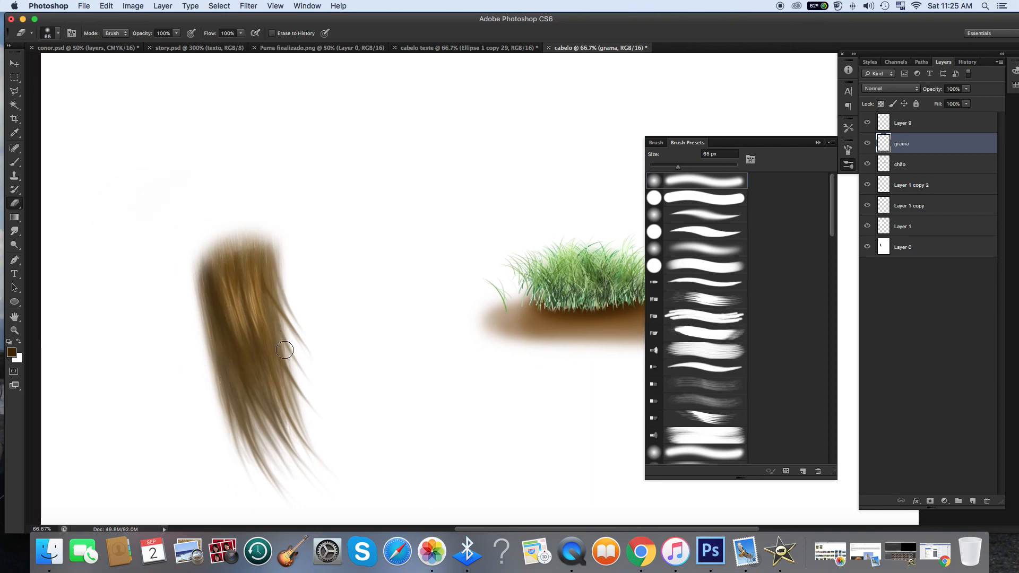
{"action": "left_click", "coordinate": [15, 162]}
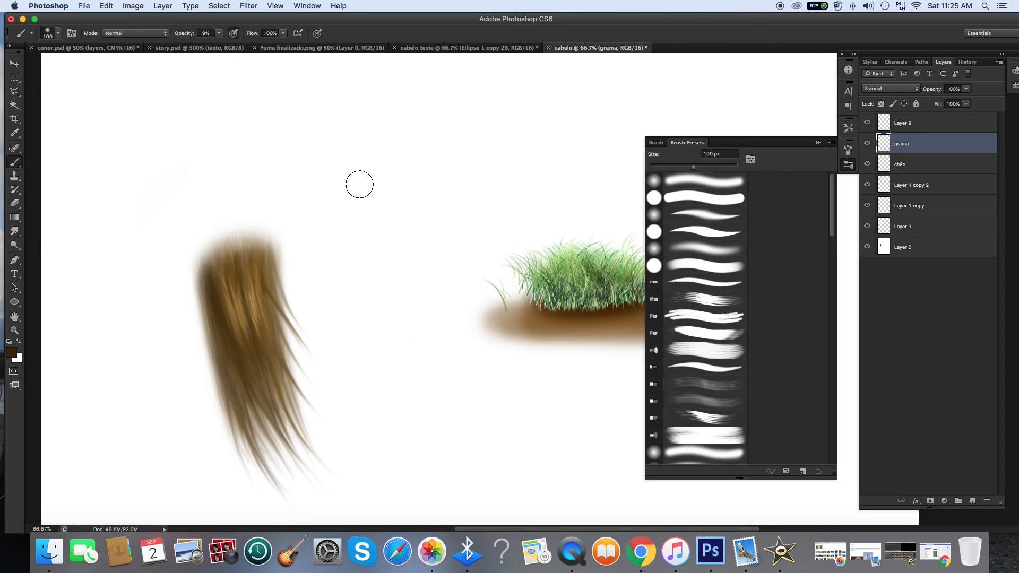
Step: Switch to Puma finalizado.png and examine the fur and whiskers of the finished puma painting, with the brush presets collapsed
{"action": "left_click", "coordinate": [320, 48]}
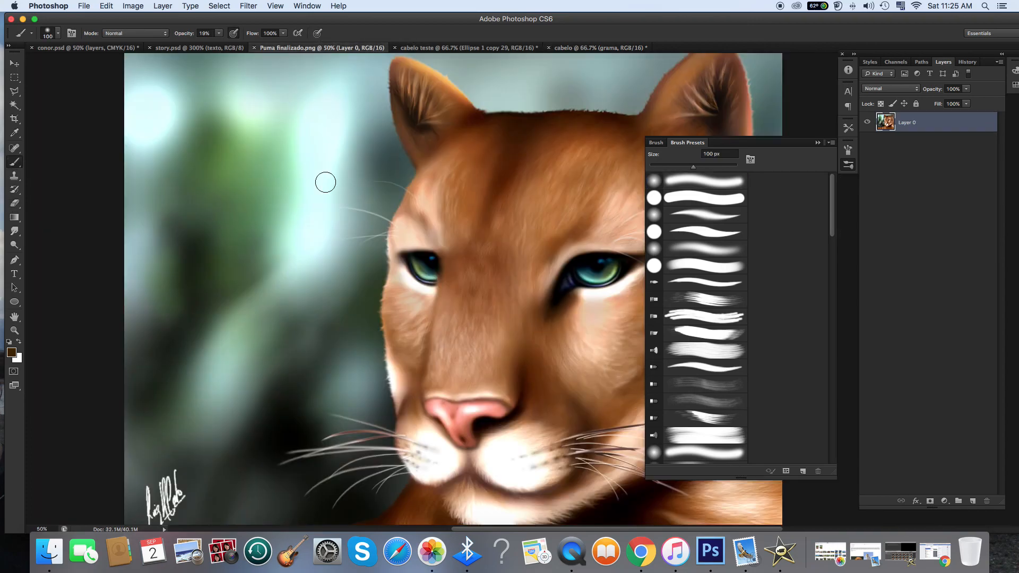
{"action": "scroll", "coordinate": [345, 266], "scroll_direction": "right", "scroll_amount": 3}
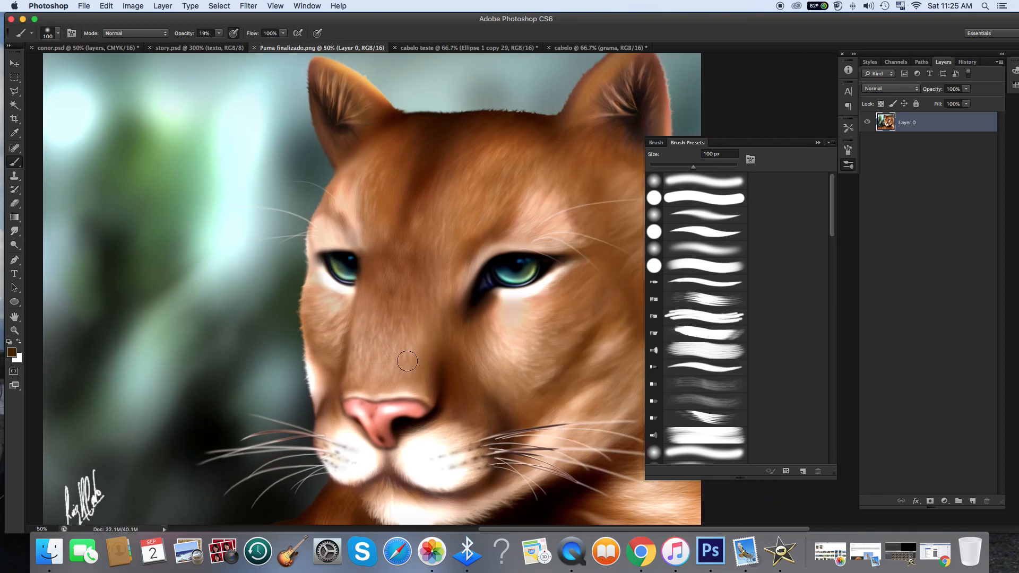
{"action": "left_click", "coordinate": [817, 143]}
{"action": "scroll", "coordinate": [750, 223], "scroll_direction": "down", "scroll_amount": 5}
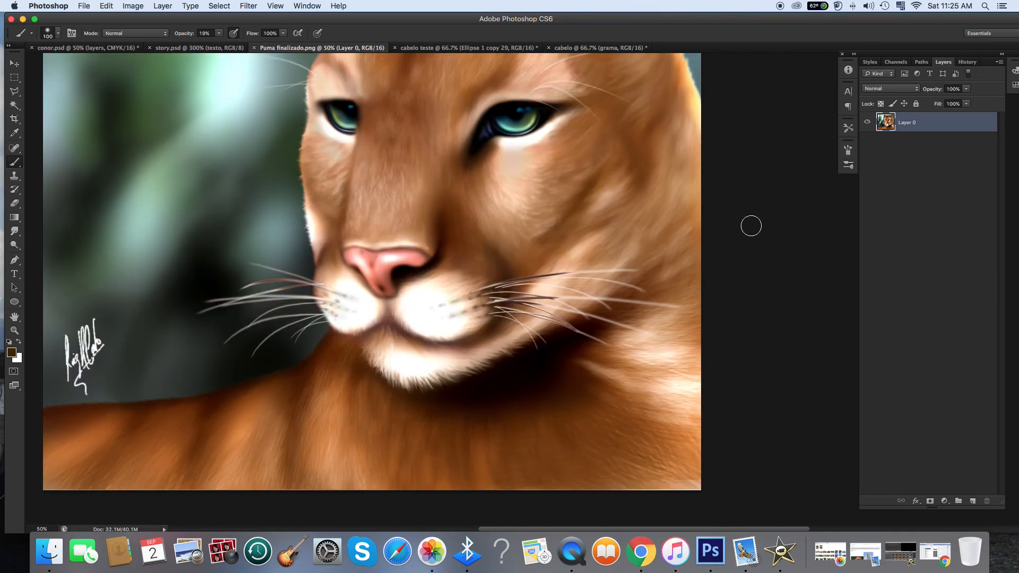
{"action": "scroll", "coordinate": [751, 226], "scroll_direction": "up", "scroll_amount": 2}
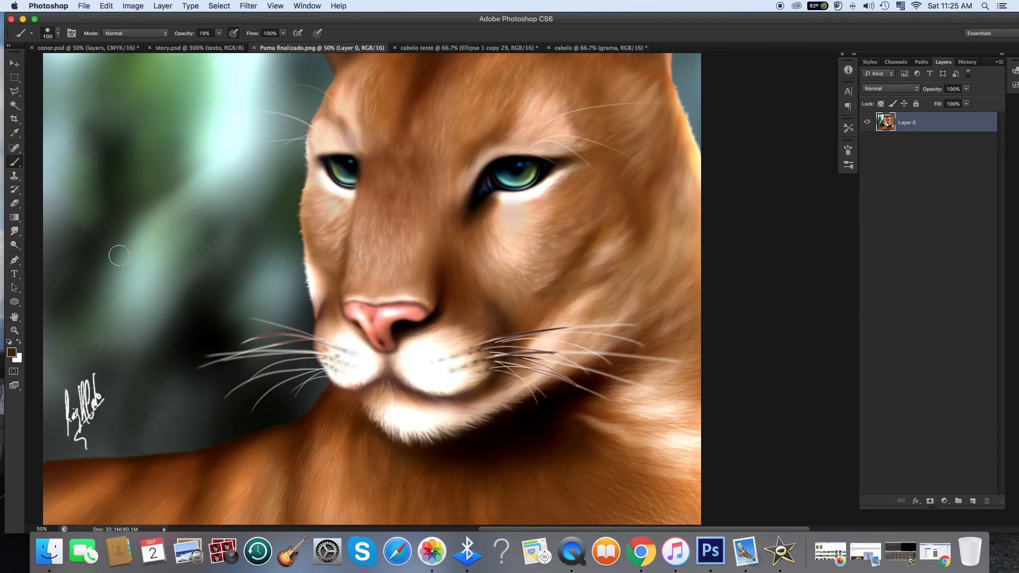